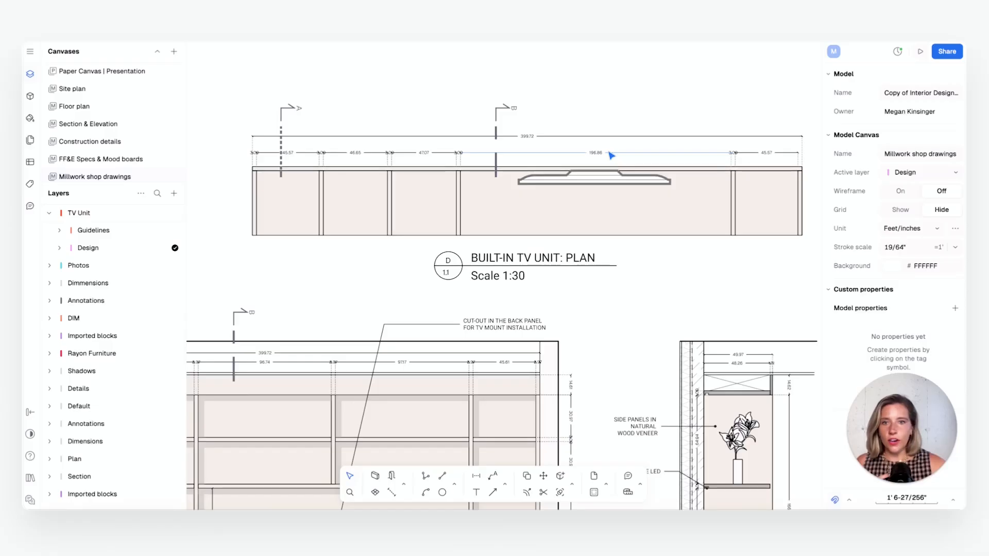
Examine the finished built-in TV unit's plan and elevation, including its dimensions, wall-mounted TV and lower cabinet doors
{"action": "left_click", "coordinate": [599, 152]}
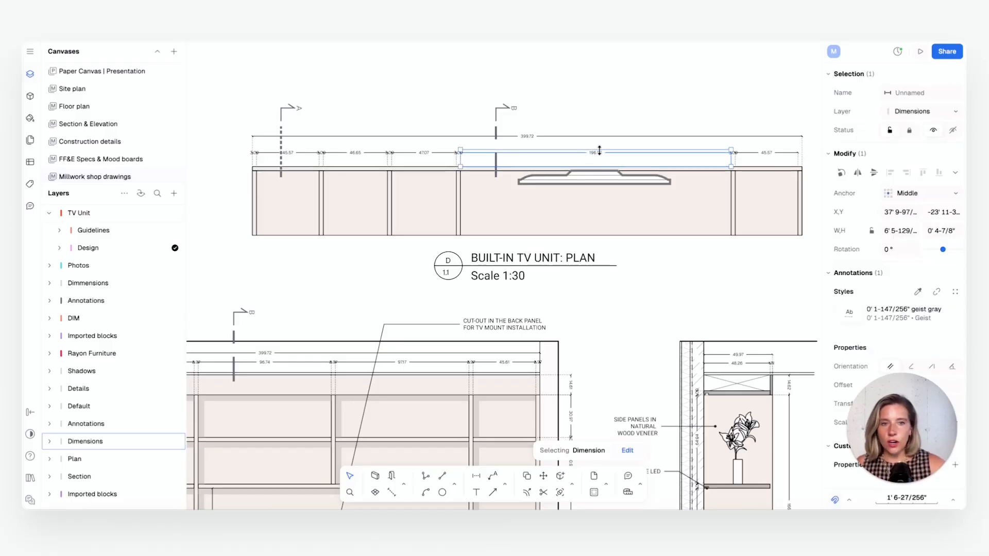
{"action": "left_click", "coordinate": [610, 182]}
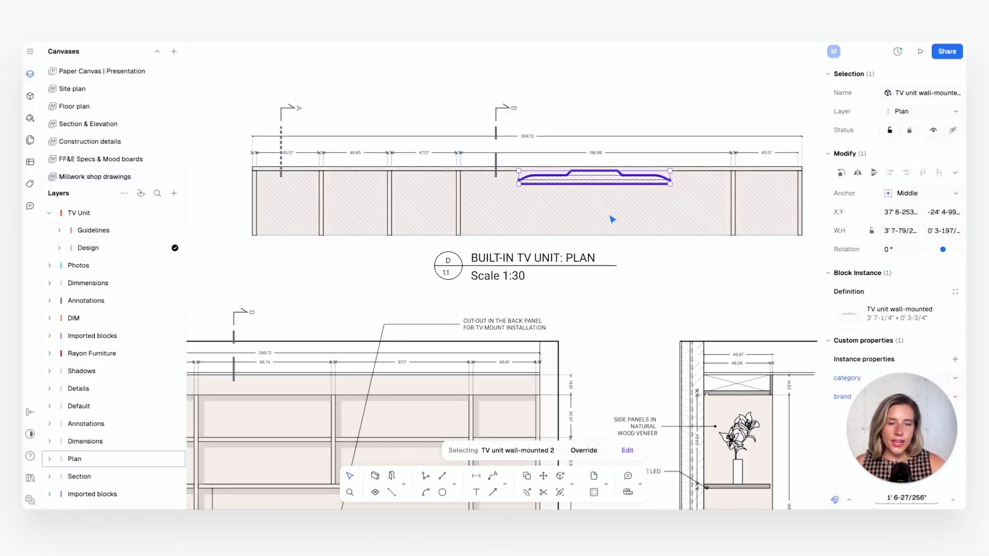
{"action": "scroll", "coordinate": [614, 220], "scroll_direction": "down", "scroll_amount": 3}
{"action": "middle_click_drag", "start_coordinate": [477, 291], "coordinate": [555, 126]}
{"action": "scroll", "coordinate": [451, 253], "scroll_direction": "up", "scroll_amount": 1}
{"action": "scroll", "coordinate": [451, 253], "scroll_direction": "up", "scroll_amount": 2}
{"action": "mouse_move", "coordinate": [451, 253]}
{"action": "middle_mouse_down"}
{"action": "mouse_move", "coordinate": [458, 235]}
{"action": "mouse_move", "coordinate": [457, 257]}
{"action": "middle_mouse_up"}
{"action": "left_click", "coordinate": [324, 384]}
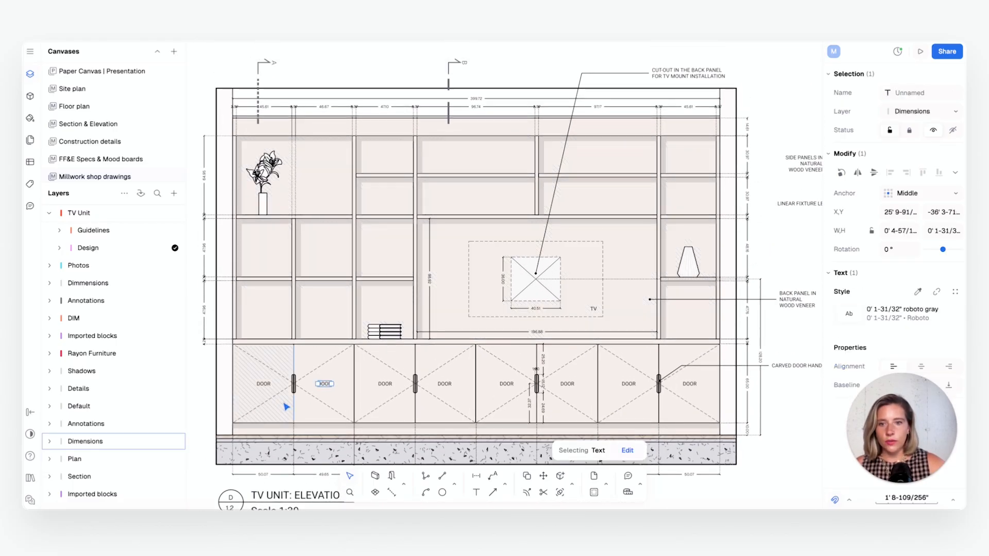
{"action": "left_click", "coordinate": [315, 404]}
{"action": "left_click", "coordinate": [280, 410]}
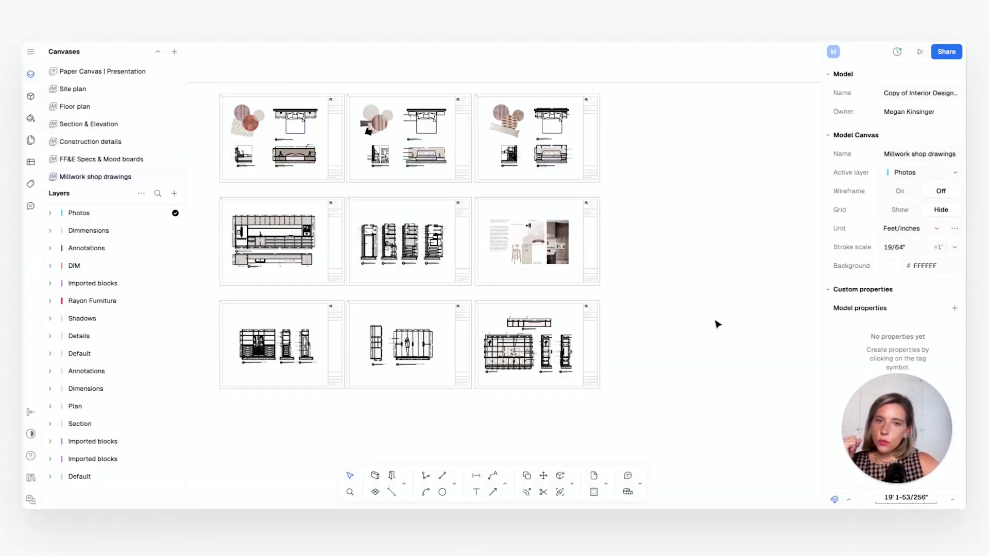
Examine the TV unit sheet among the millwork shop drawings, including its plan, elevation and two sections
{"action": "scroll", "coordinate": [515, 360], "scroll_direction": "up", "scroll_amount": 10}
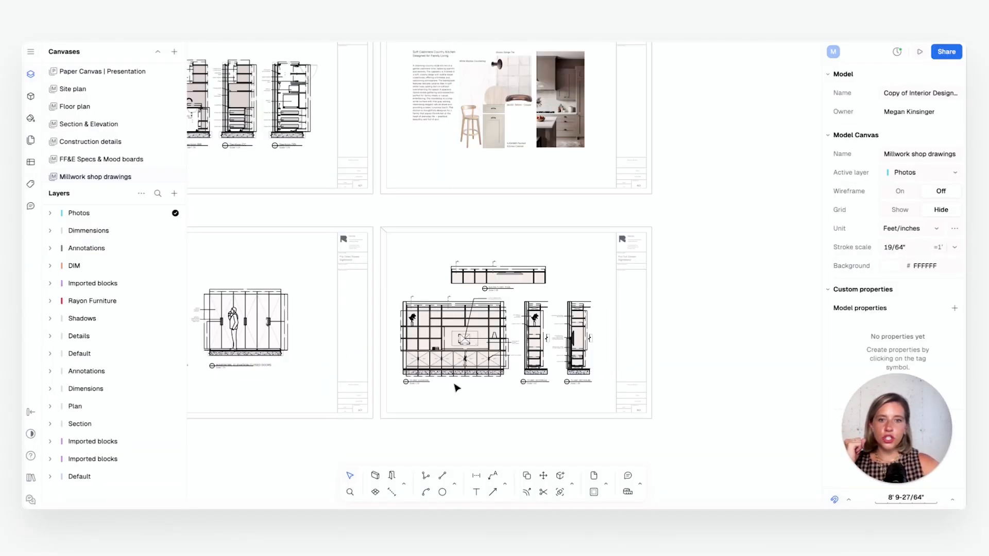
{"action": "scroll", "coordinate": [505, 317], "scroll_direction": "up", "scroll_amount": 2}
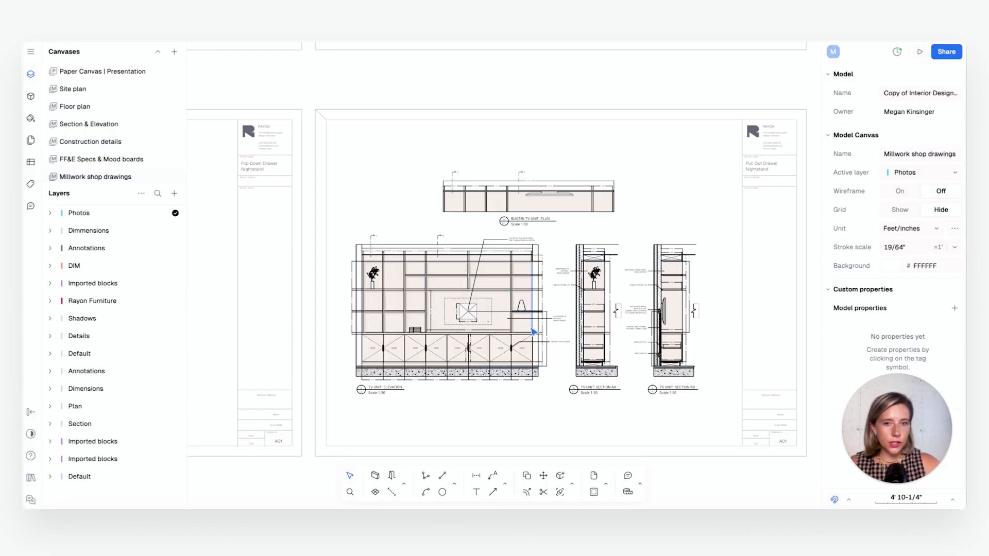
{"action": "left_click", "coordinate": [541, 362]}
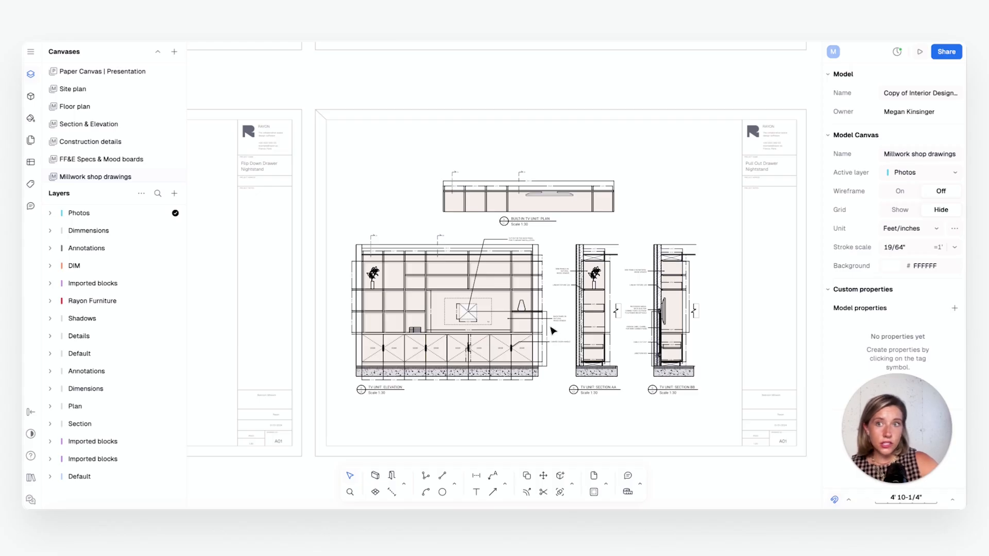
{"action": "scroll", "coordinate": [555, 332], "scroll_direction": "down", "scroll_amount": 2}
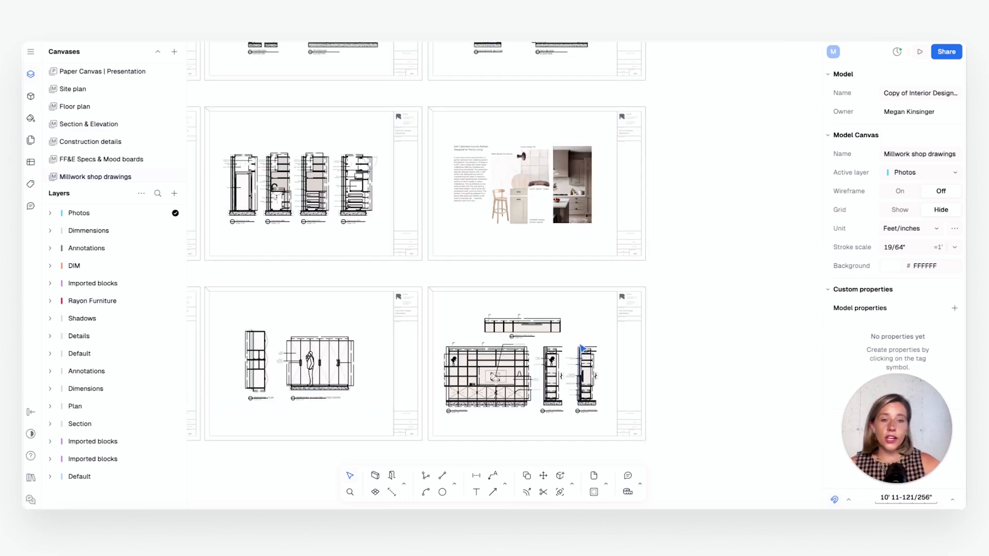
{"action": "scroll", "coordinate": [554, 356], "scroll_direction": "up", "scroll_amount": 5}
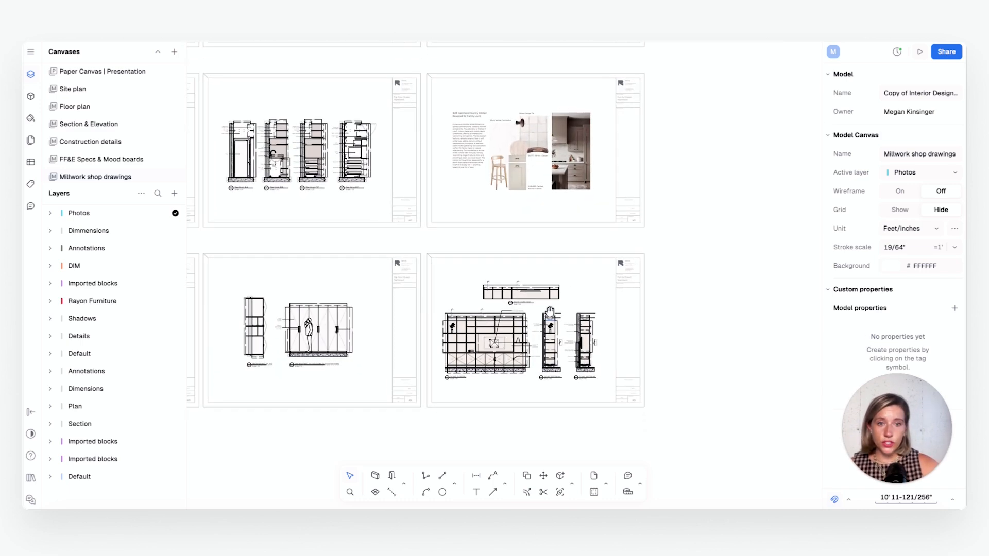
{"action": "scroll", "coordinate": [551, 295], "scroll_direction": "up", "scroll_amount": 3}
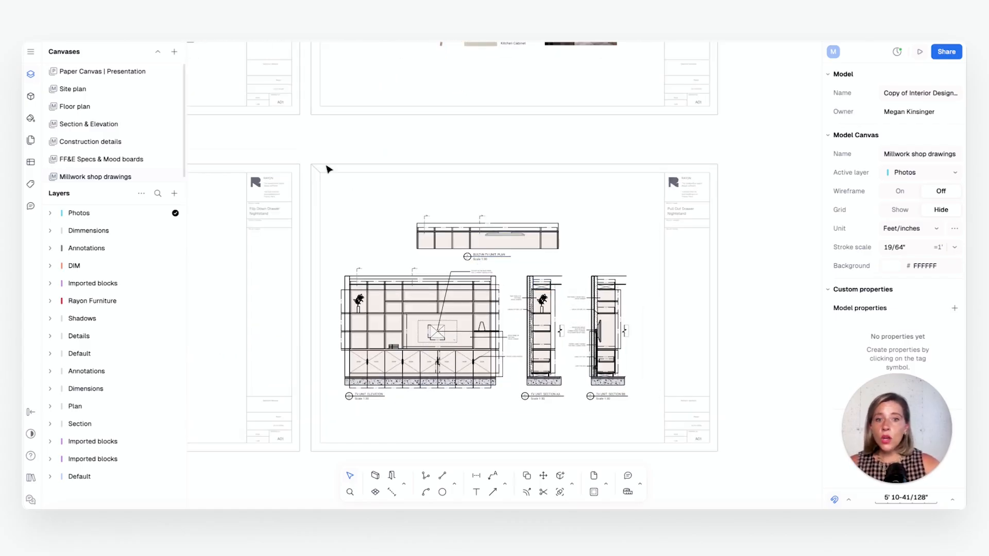
{"action": "scroll", "coordinate": [523, 370], "scroll_direction": "up", "scroll_amount": 3}
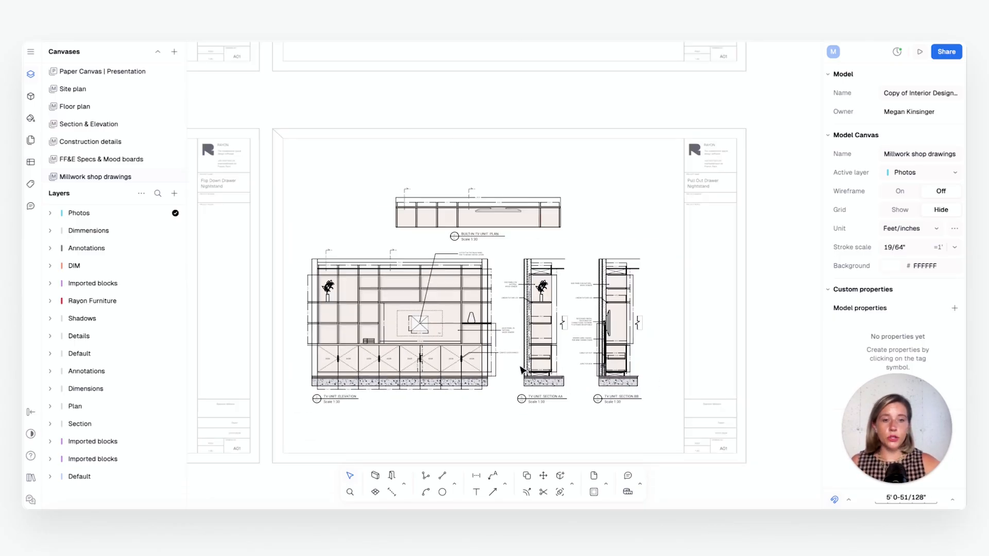
{"action": "scroll", "coordinate": [522, 370], "scroll_direction": "down", "scroll_amount": 1}
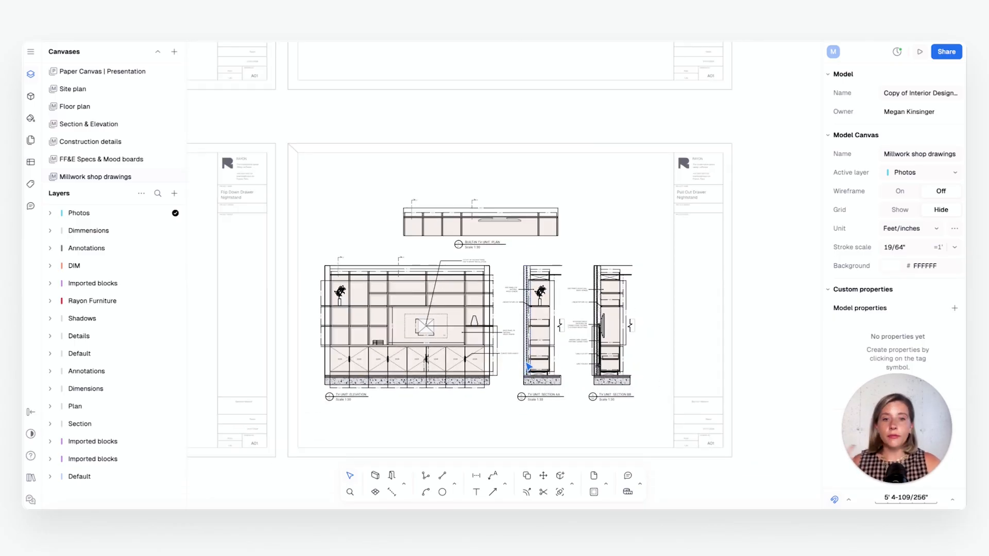
Look at the presentation paper canvas and check which canvas types can be added
{"action": "left_click", "coordinate": [113, 75]}
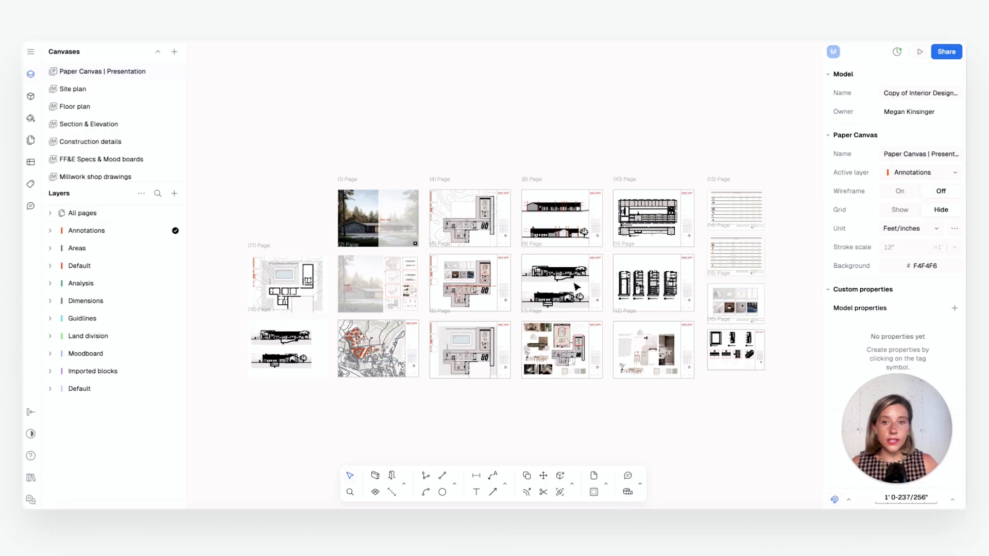
{"action": "left_click", "coordinate": [175, 52]}
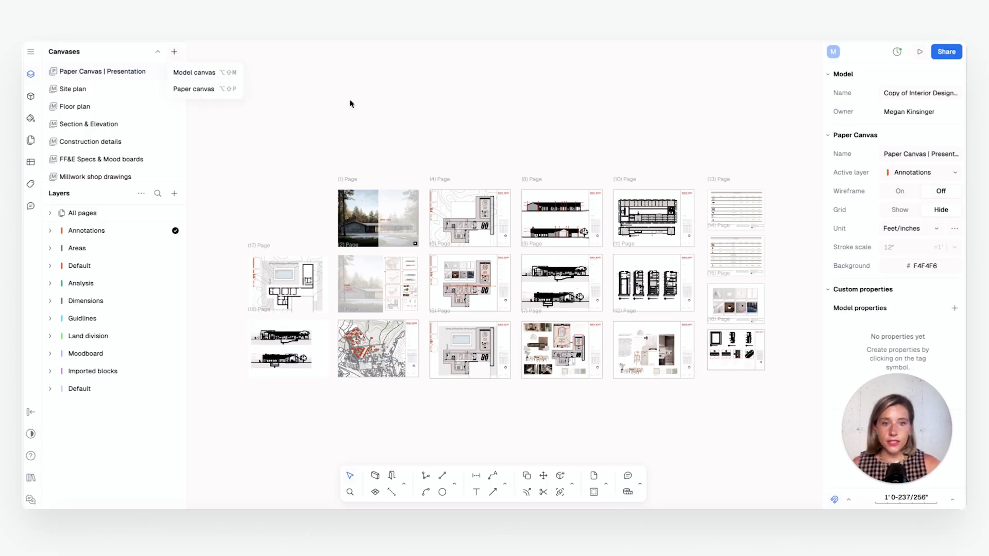
{"action": "left_click", "coordinate": [558, 150]}
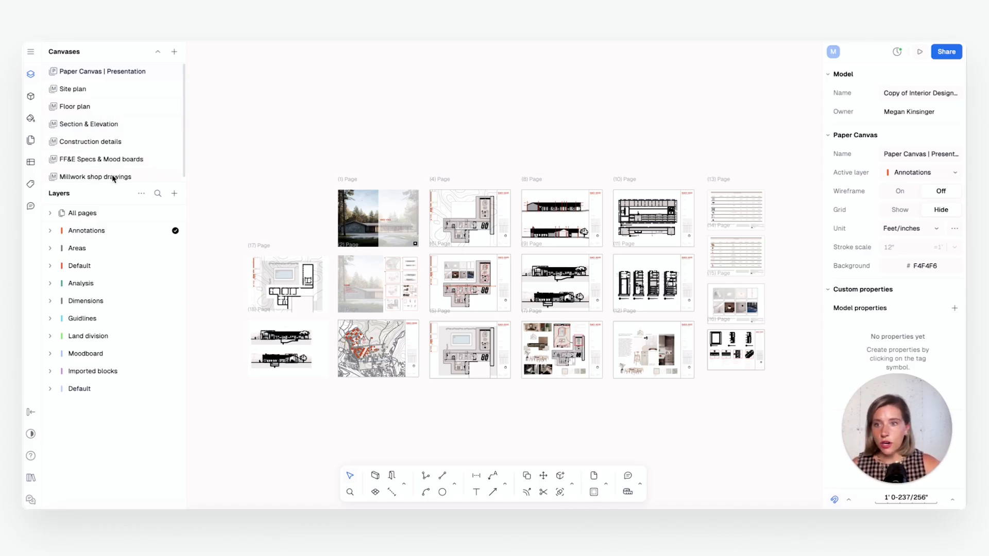
{"action": "left_click", "coordinate": [175, 53]}
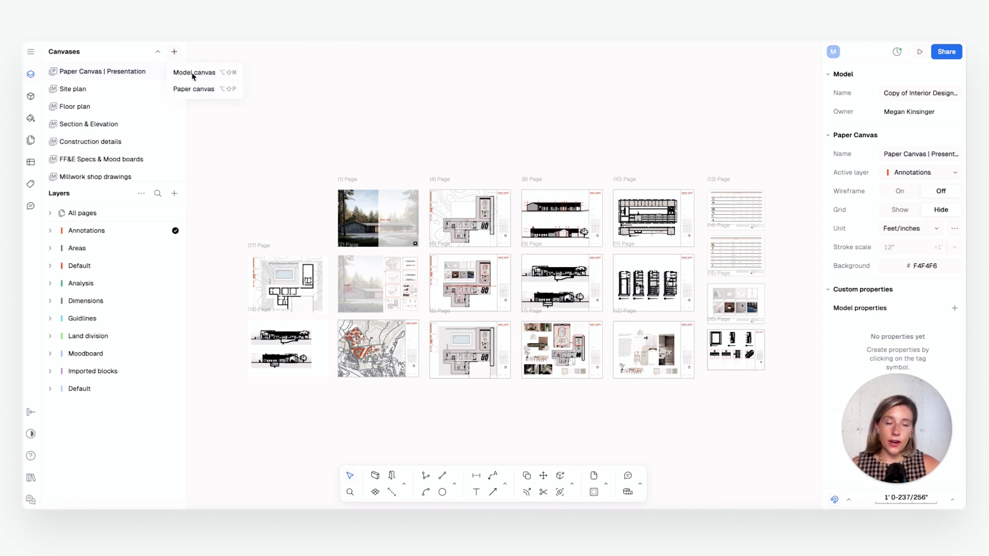
{"action": "left_click", "coordinate": [379, 115]}
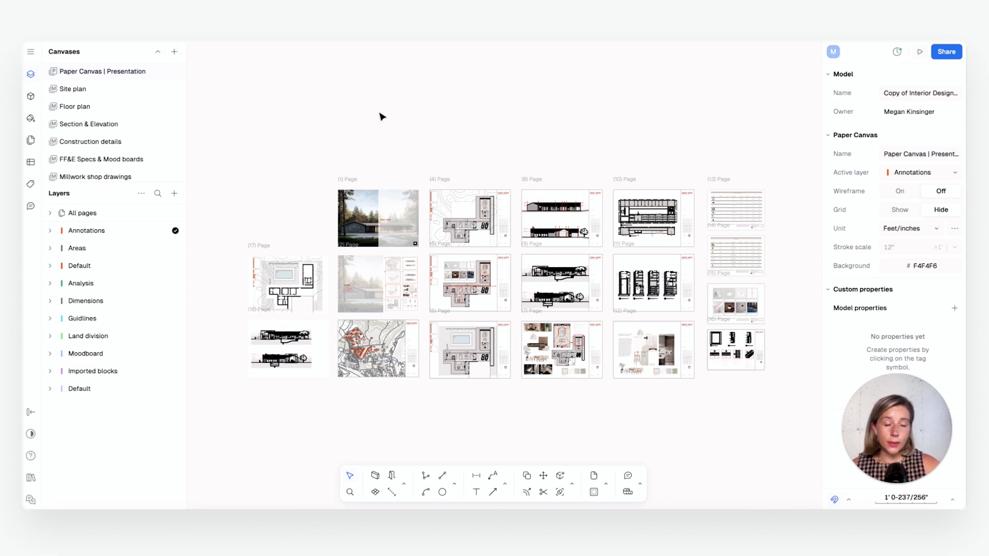
Return to the Millwork shop drawings canvas and examine the kitchen mood board sheet with its material images
{"action": "left_click", "coordinate": [88, 177]}
{"action": "scroll", "coordinate": [479, 181], "scroll_direction": "down", "scroll_amount": 10}
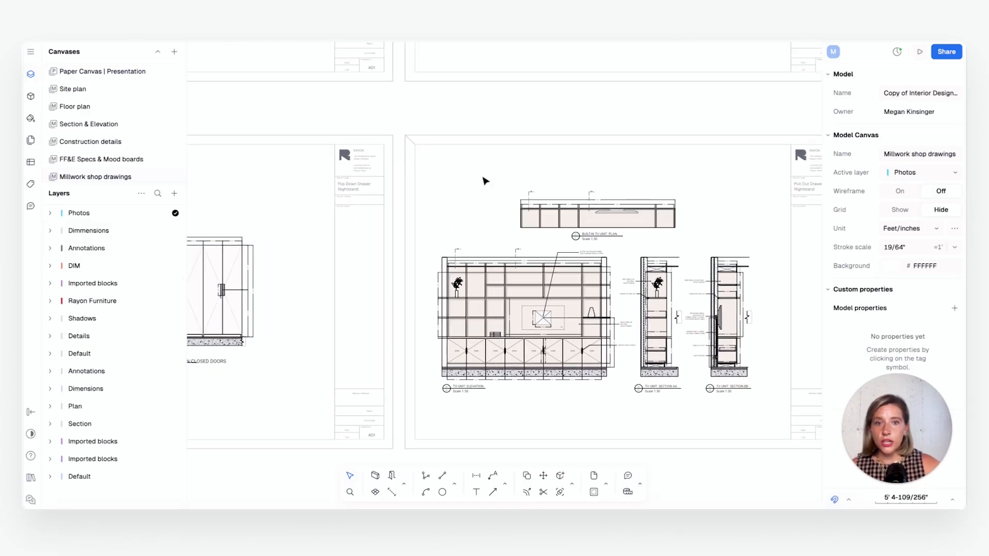
{"action": "left_click_drag", "start_coordinate": [706, 344], "coordinate": [299, 129]}
{"action": "left_click", "coordinate": [718, 244]}
{"action": "scroll", "coordinate": [648, 251], "scroll_direction": "up", "scroll_amount": 10}
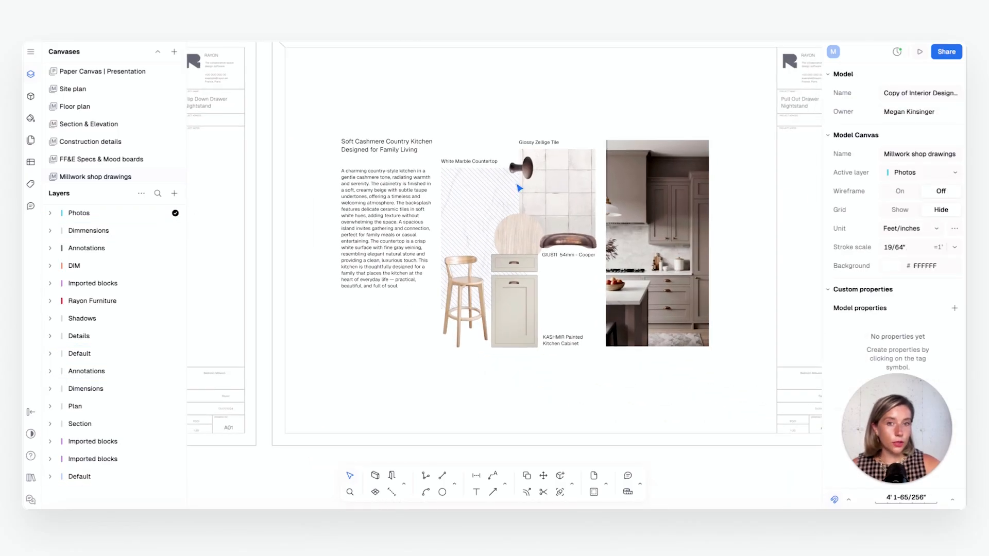
{"action": "left_click", "coordinate": [576, 222]}
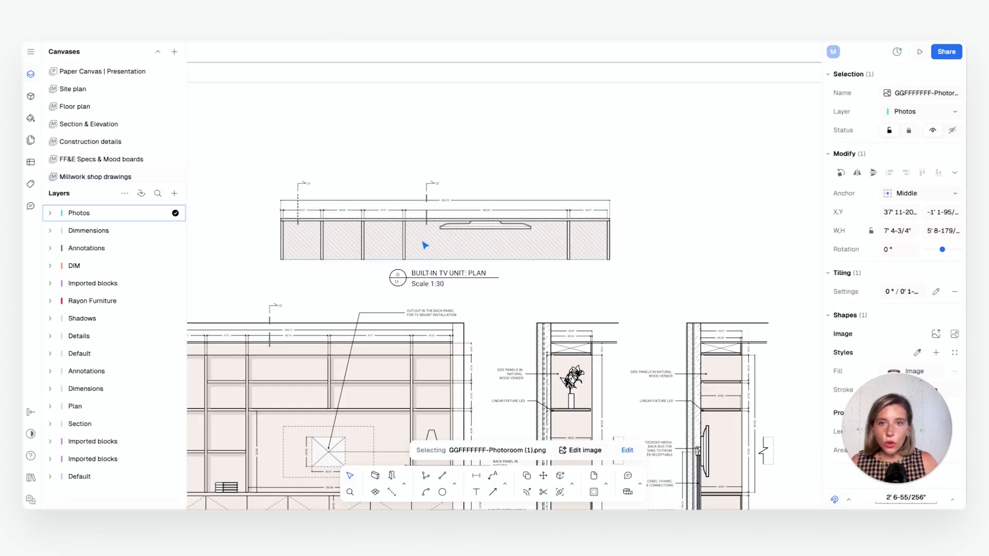
Examine the TV unit sheet and find an empty area of the canvas beside it
{"action": "scroll", "coordinate": [389, 217], "scroll_direction": "down", "scroll_amount": 3}
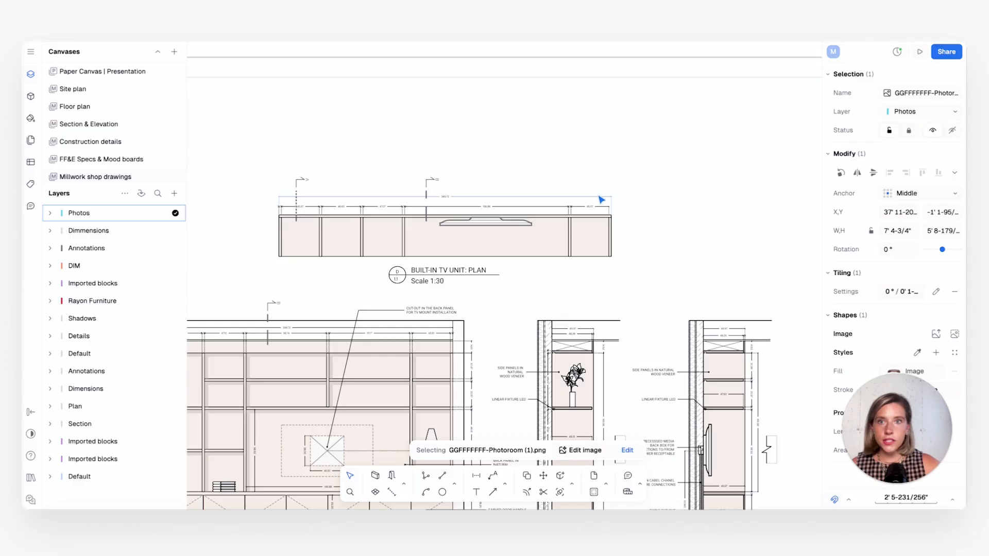
{"action": "middle_click_drag", "start_coordinate": [701, 238], "coordinate": [332, 184]}
{"action": "scroll", "coordinate": [572, 203], "scroll_direction": "down", "scroll_amount": 5}
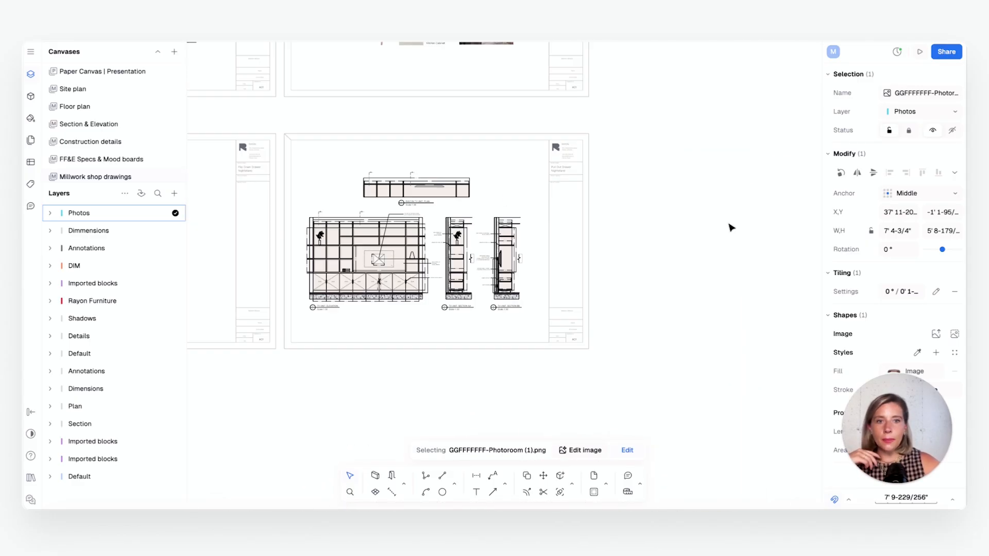
{"action": "middle_click_drag", "start_coordinate": [732, 226], "coordinate": [494, 228]}
{"action": "scroll", "coordinate": [533, 235], "scroll_direction": "up", "scroll_amount": 2}
{"action": "scroll", "coordinate": [559, 248], "scroll_direction": "up", "scroll_amount": 2}
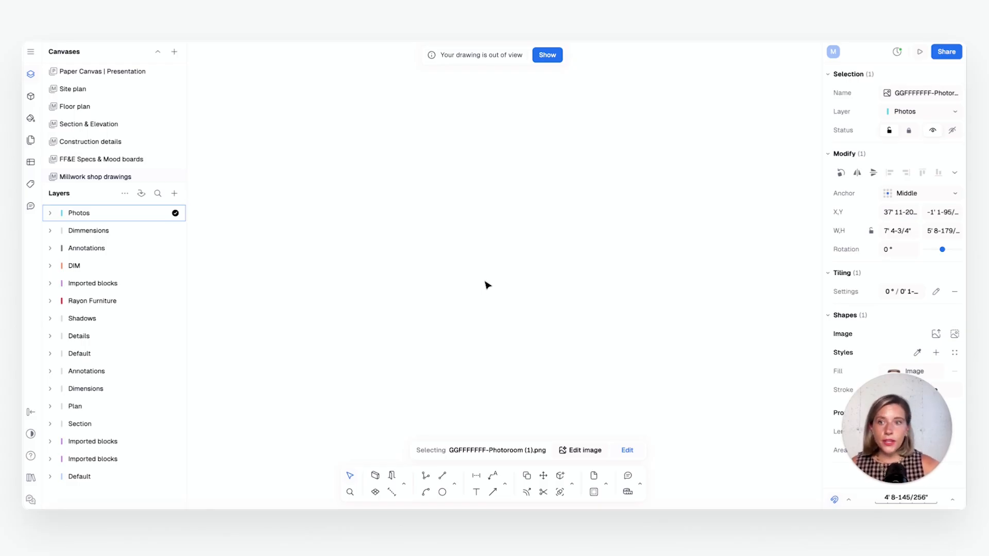
Check the layer, page and view options available for adding to the canvas, and clear the image selection
{"action": "left_click", "coordinate": [180, 195]}
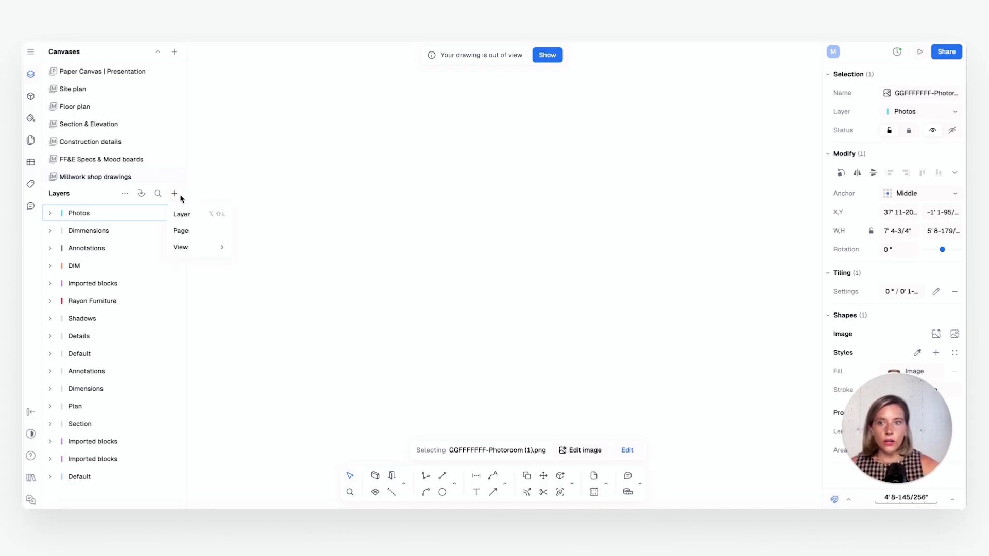
{"action": "mouse_move", "coordinate": [202, 250]}
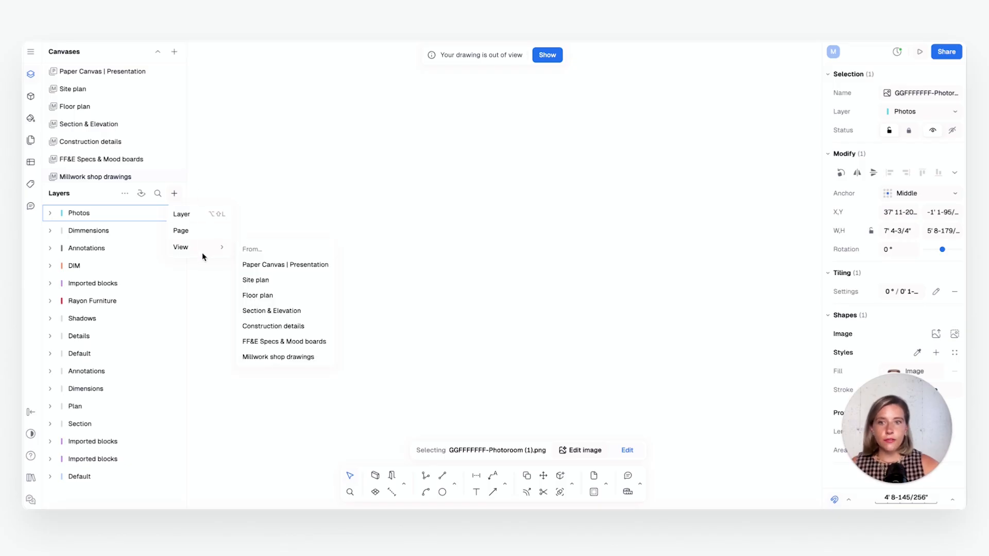
{"action": "left_click", "coordinate": [275, 297]}
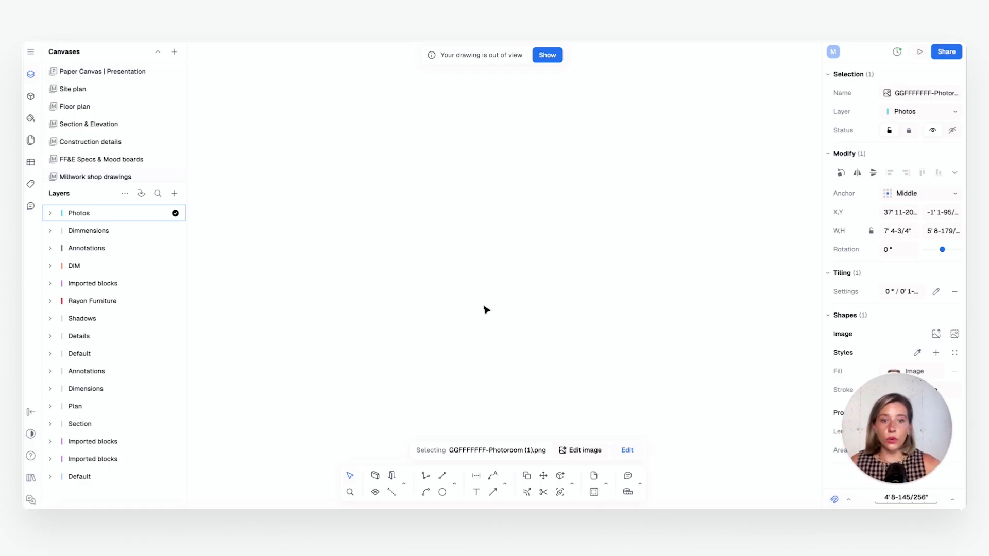
{"action": "left_click", "coordinate": [487, 308]}
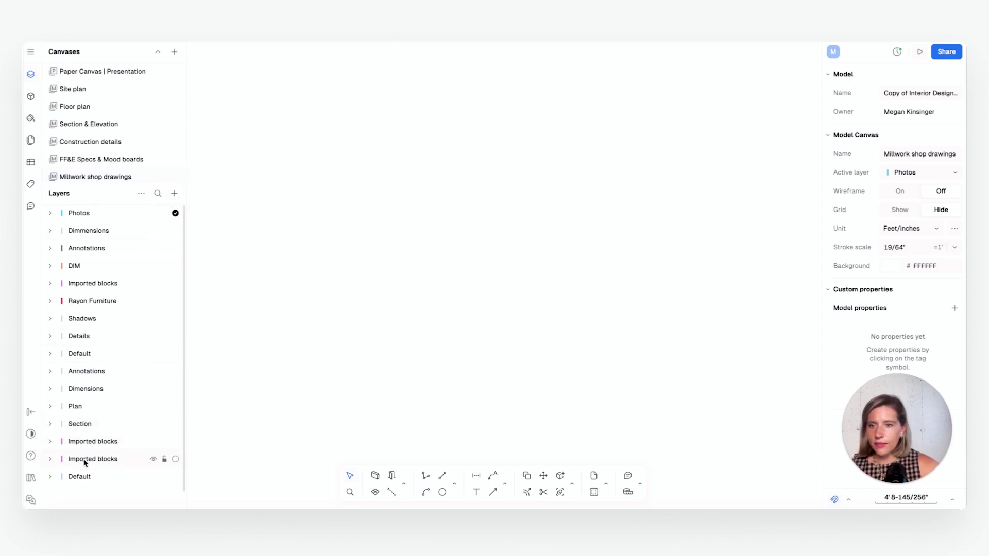
Create a new layer named TV Unit in the Millwork shop drawings canvas
{"action": "left_click", "coordinate": [175, 194]}
{"action": "left_click", "coordinate": [185, 218]}
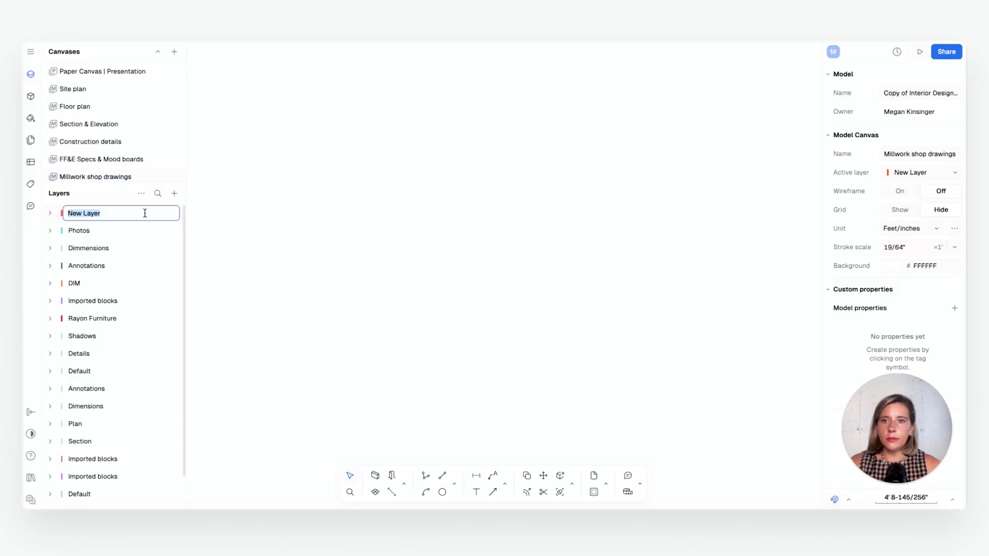
{"action": "type", "text": "TV Unit"}
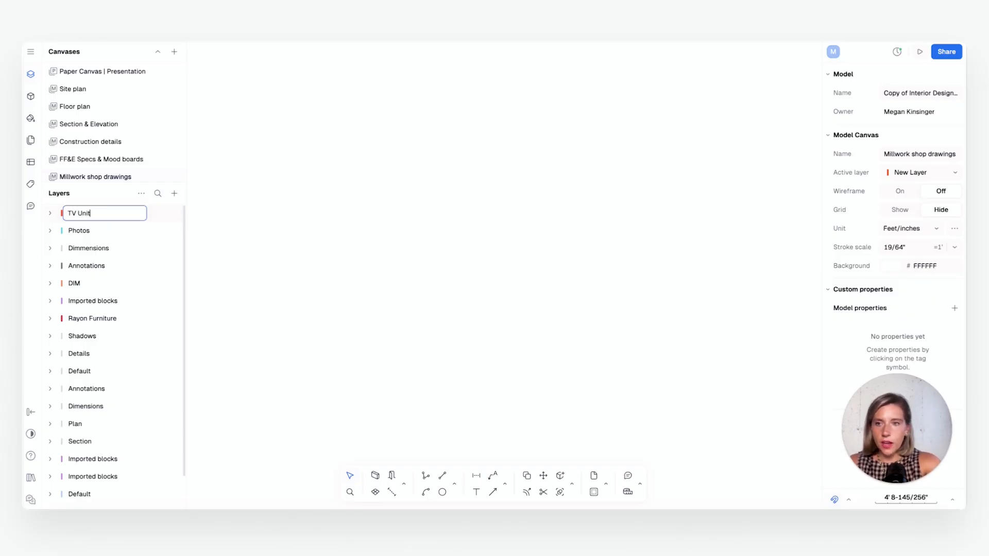
{"action": "key", "text": "Return"}
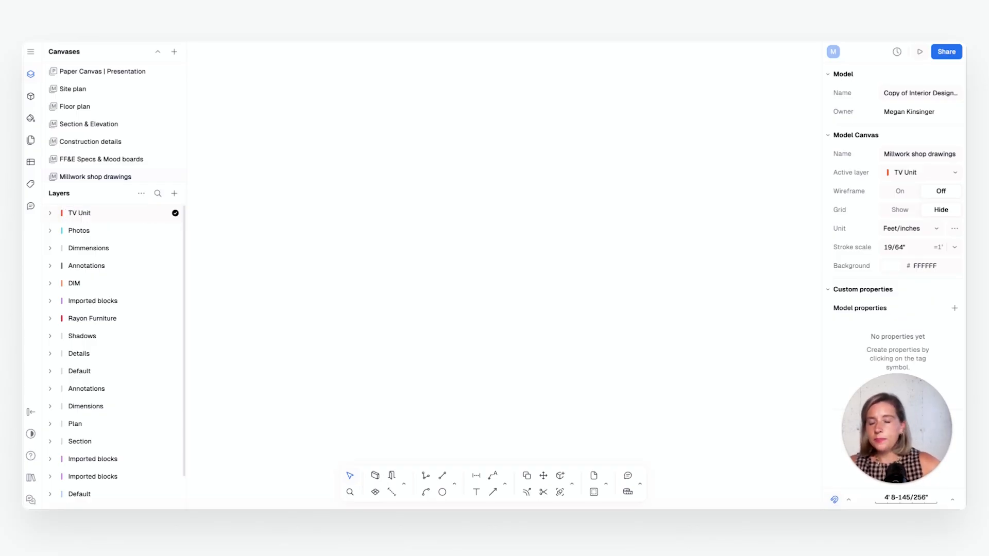
Create a layer named Guidelines and nest it inside the TV Unit layer
{"action": "left_click", "coordinate": [53, 215]}
{"action": "left_click", "coordinate": [174, 193]}
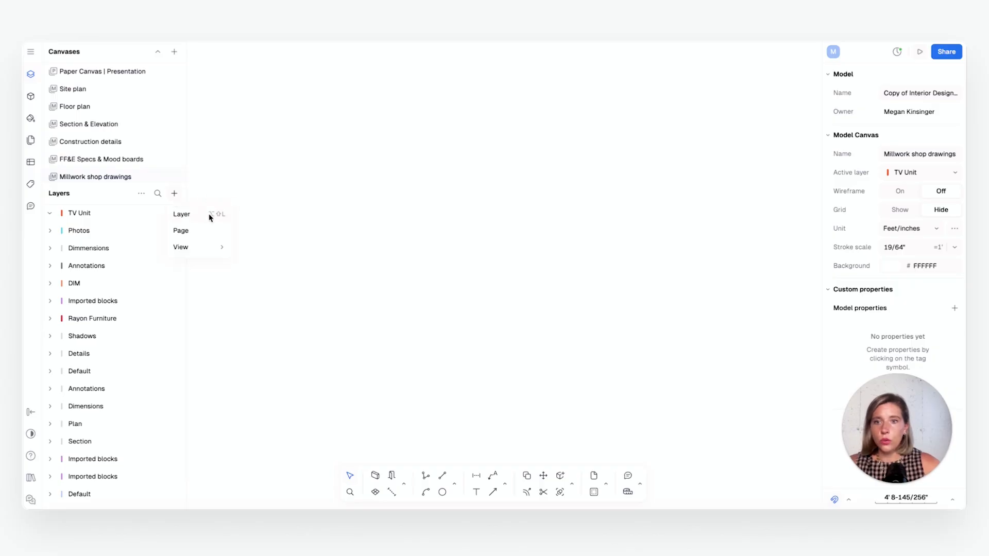
{"action": "left_click", "coordinate": [201, 215]}
{"action": "type", "text": "Guidelines"}
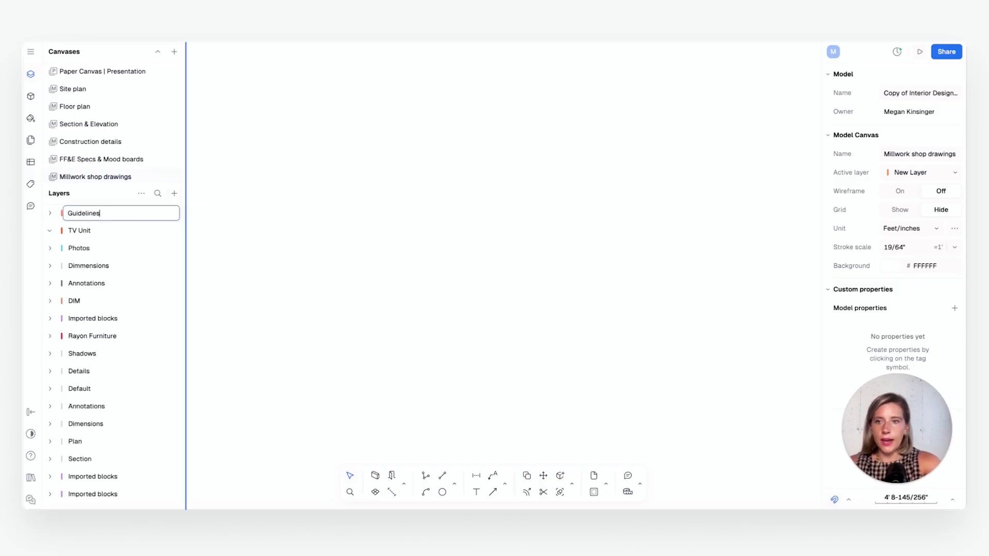
{"action": "key", "text": "Return"}
{"action": "left_click_drag", "start_coordinate": [147, 210], "coordinate": [110, 233]}
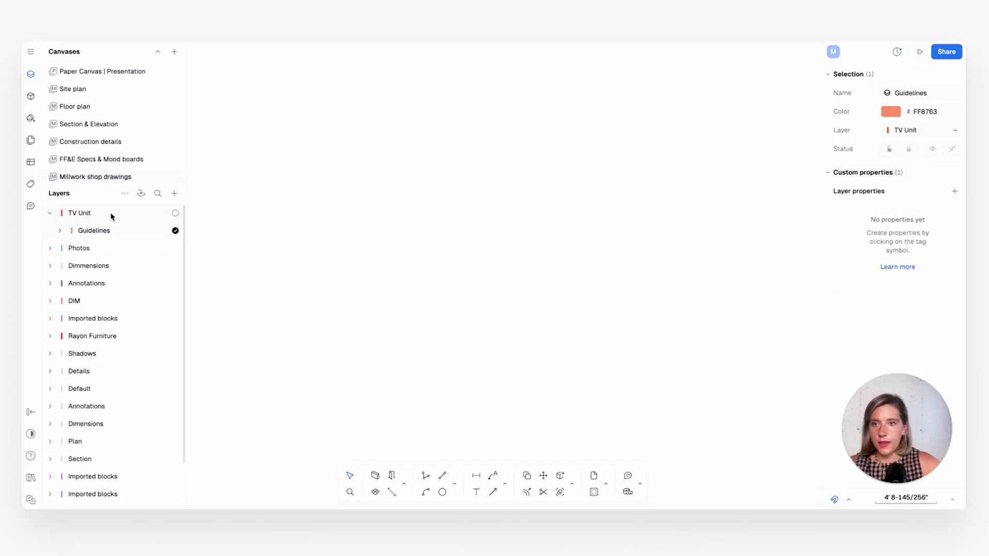
Add a second sublayer named Design inside the TV Unit layer
{"action": "left_click", "coordinate": [174, 193]}
{"action": "left_click", "coordinate": [182, 214]}
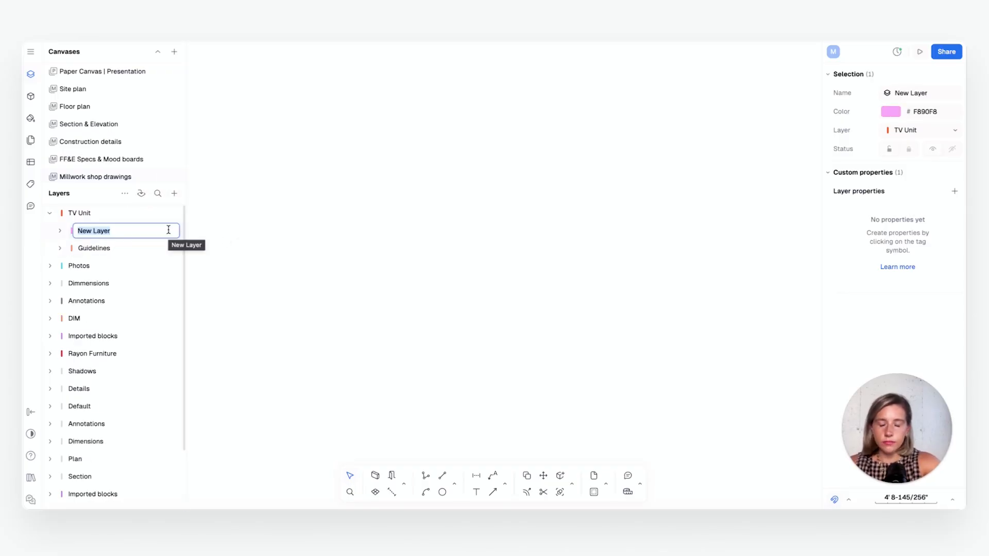
{"action": "type", "text": "Design"}
{"action": "key", "text": "Return"}
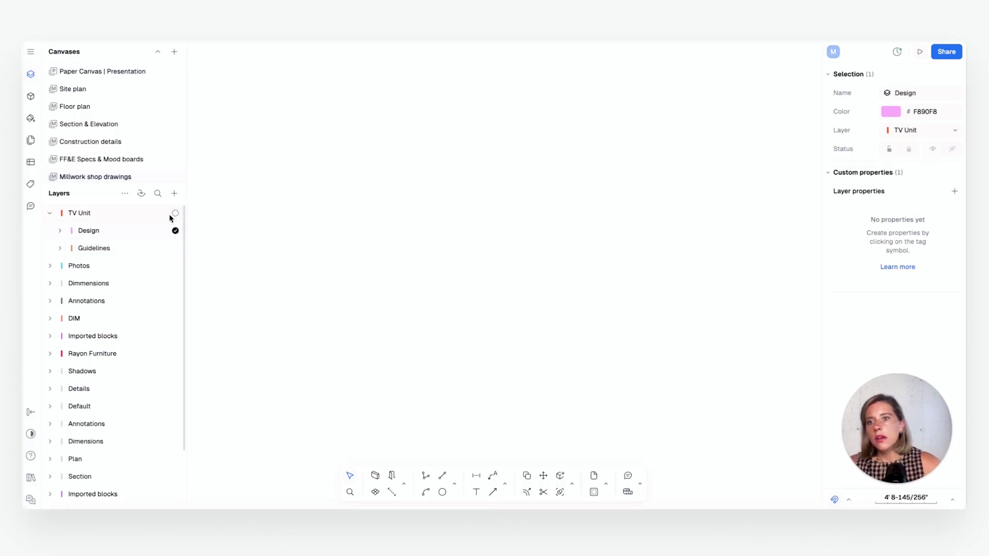
Make the Guidelines sublayer of TV Unit the active layer
{"action": "left_click", "coordinate": [126, 250]}
{"action": "left_click", "coordinate": [175, 249]}
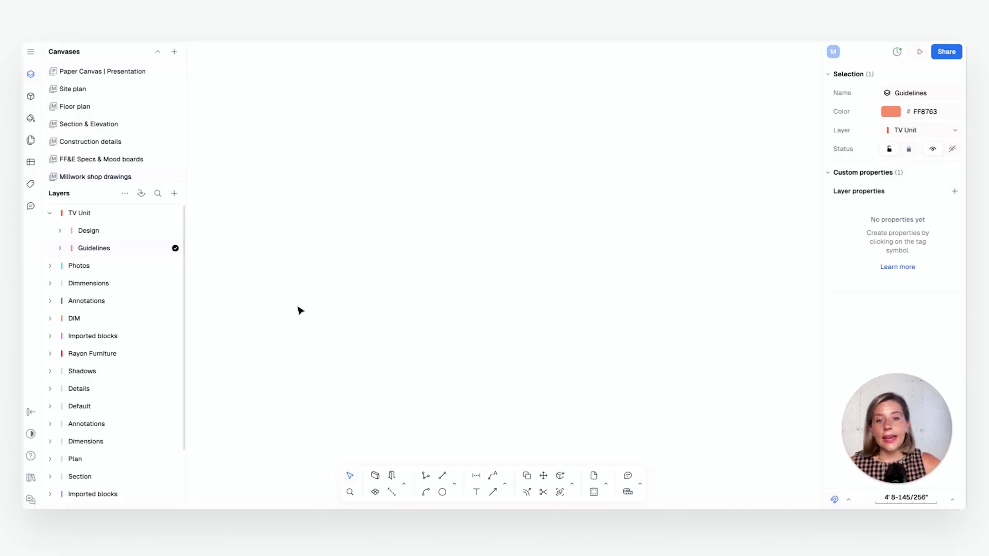
Draw a trial three-segment open polyline on the canvas and delete it
{"action": "left_click", "coordinate": [428, 477]}
{"action": "left_click", "coordinate": [386, 366]}
{"action": "left_click", "coordinate": [475, 250]}
{"action": "left_click", "coordinate": [670, 233]}
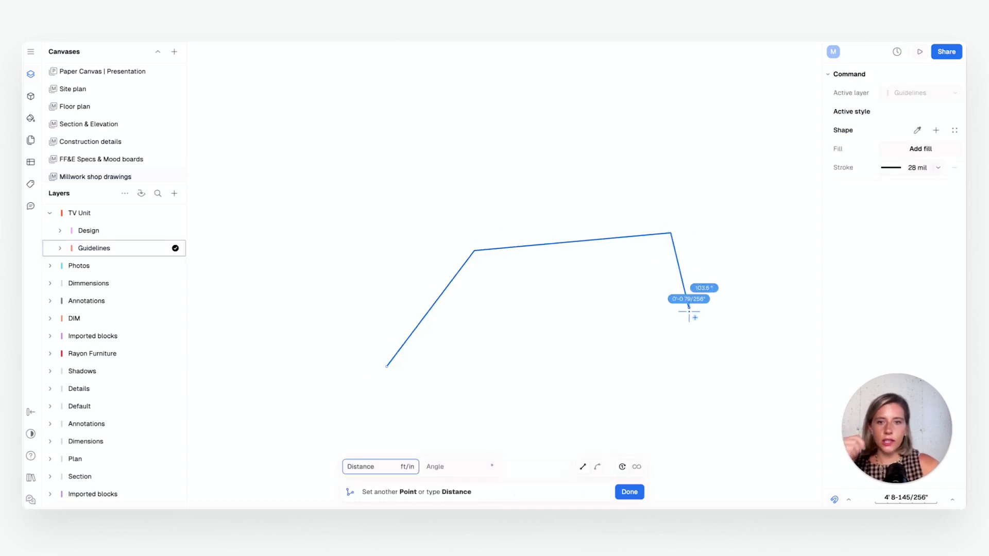
{"action": "double_click", "coordinate": [688, 307]}
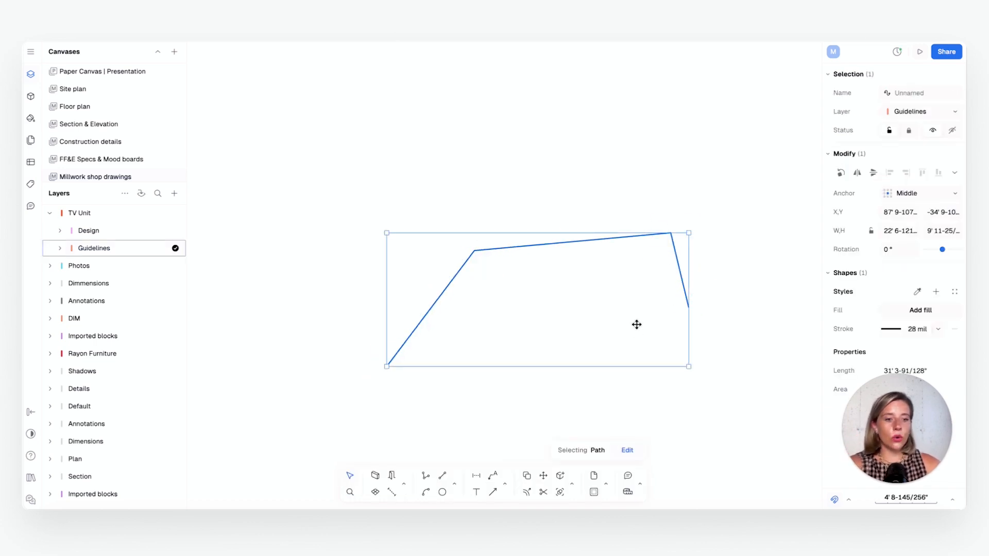
{"action": "key", "text": "Delete"}
Place a horizontal guideline across the canvas, try shifting it downward and undo that move
{"action": "left_click", "coordinate": [457, 484]}
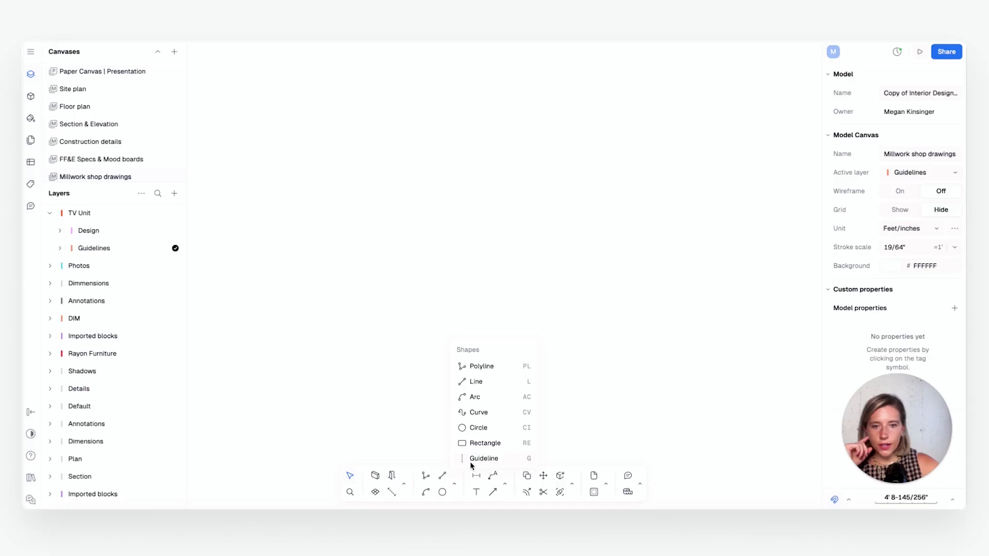
{"action": "left_click", "coordinate": [487, 457]}
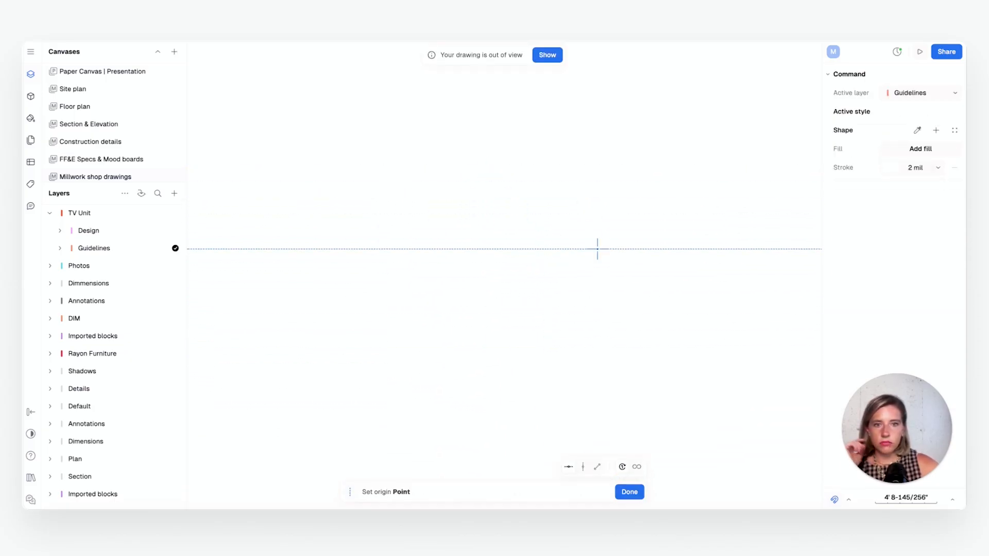
{"action": "left_click", "coordinate": [507, 262]}
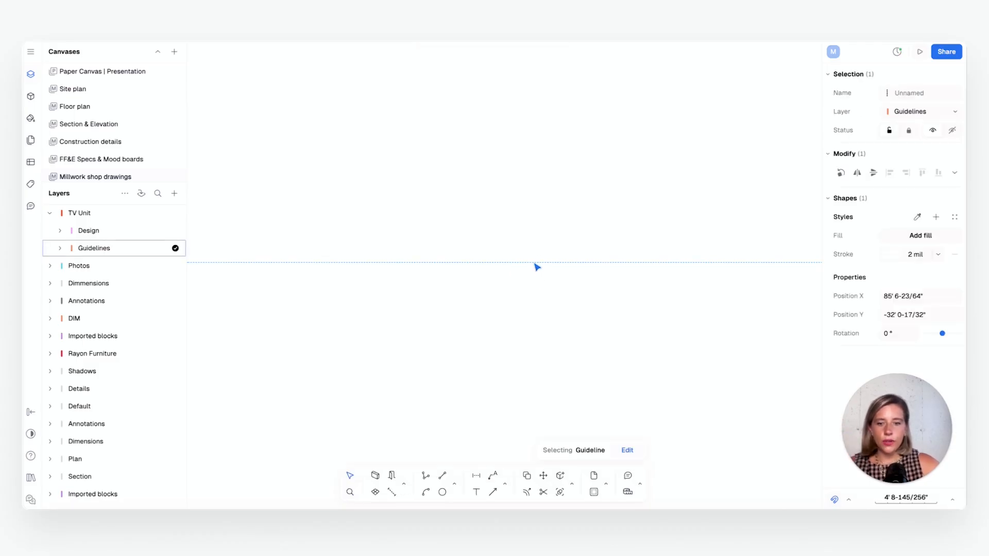
{"action": "left_click_drag", "start_coordinate": [531, 265], "coordinate": [522, 316]}
{"action": "key", "text": "ctrl+z"}
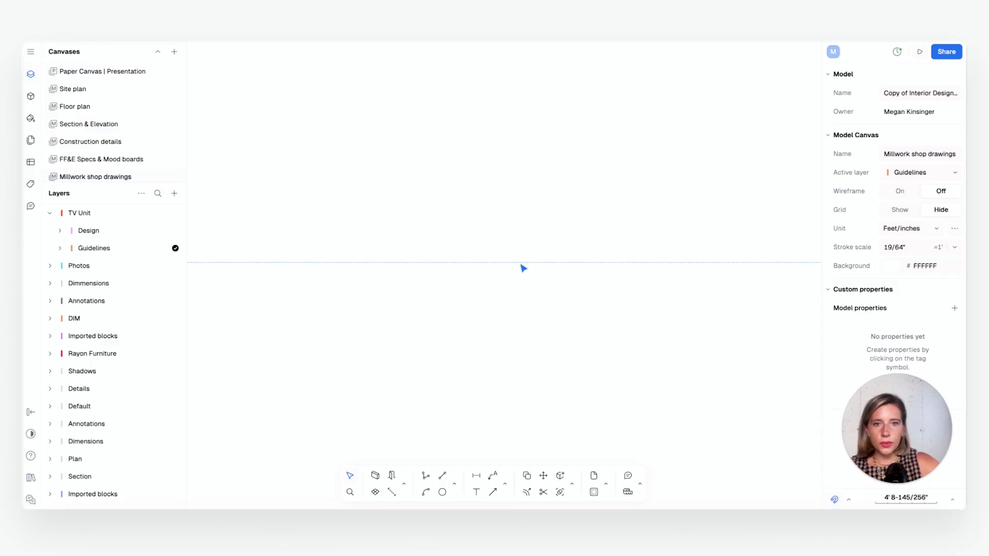
Copy the horizontal guideline 1" below itself
{"action": "left_click", "coordinate": [521, 264]}
{"action": "key", "text": "c"}
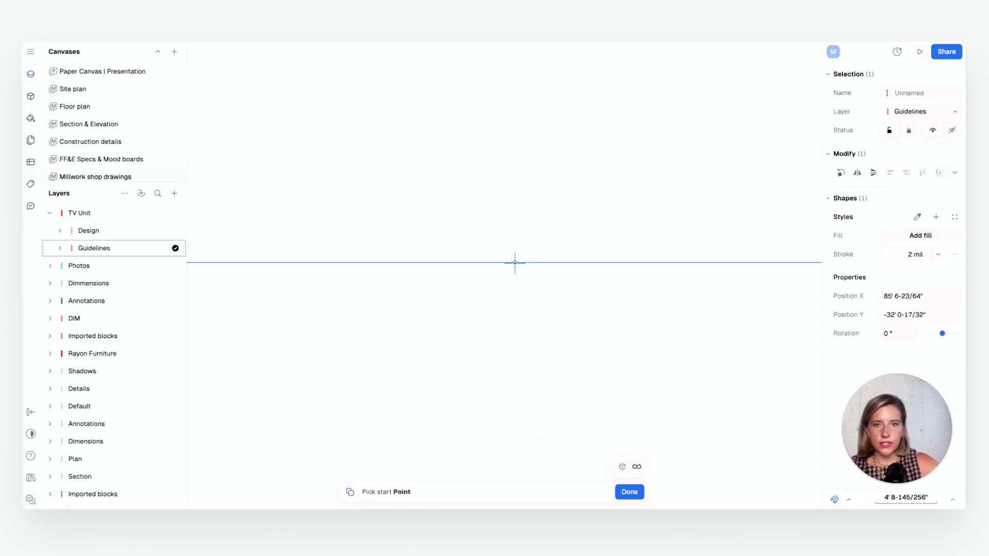
{"action": "left_click", "coordinate": [514, 262]}
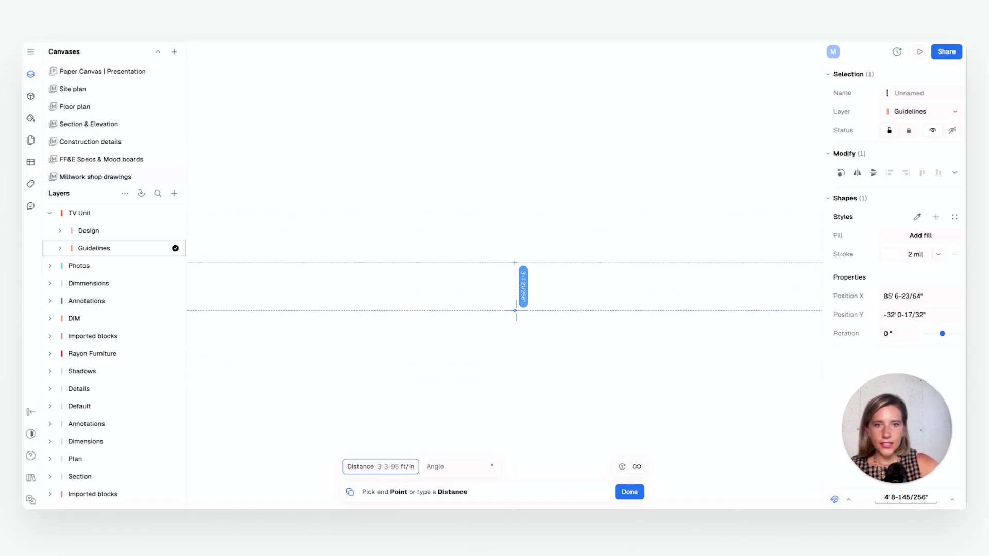
{"action": "key", "text": "Tab"}
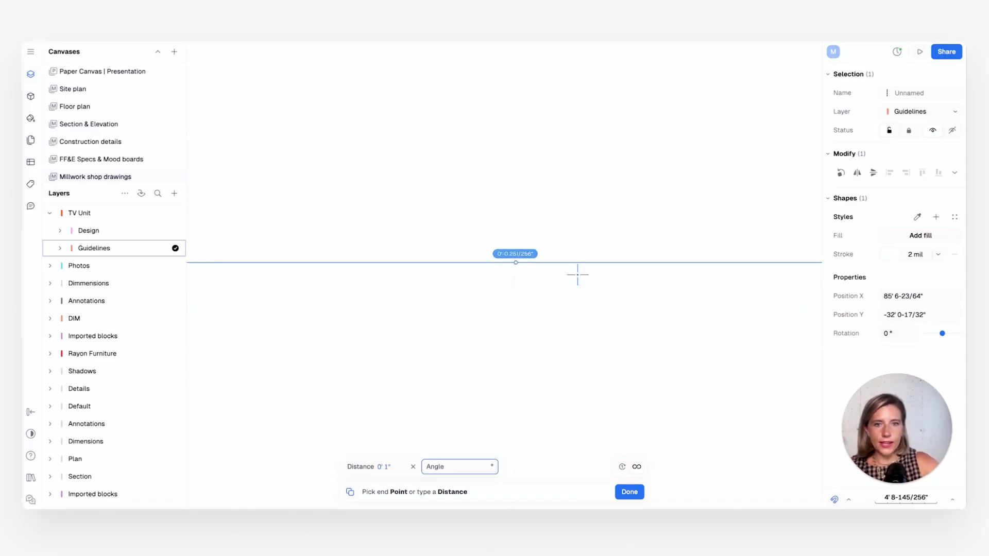
{"action": "key", "text": "Return"}
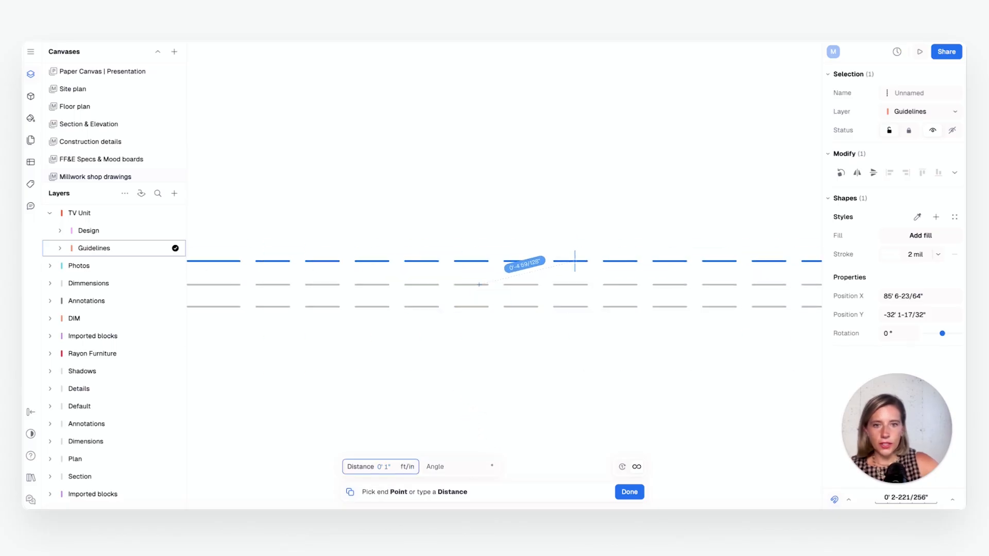
{"action": "scroll", "coordinate": [582, 283], "scroll_direction": "down", "scroll_amount": 5}
{"action": "scroll", "coordinate": [573, 279], "scroll_direction": "up", "scroll_amount": 5}
{"action": "scroll", "coordinate": [550, 258], "scroll_direction": "down", "scroll_amount": 2}
{"action": "middle_click_drag", "start_coordinate": [546, 291], "coordinate": [495, 301]}
{"action": "scroll", "coordinate": [540, 345], "scroll_direction": "down", "scroll_amount": 5}
{"action": "scroll", "coordinate": [549, 342], "scroll_direction": "down", "scroll_amount": 1}
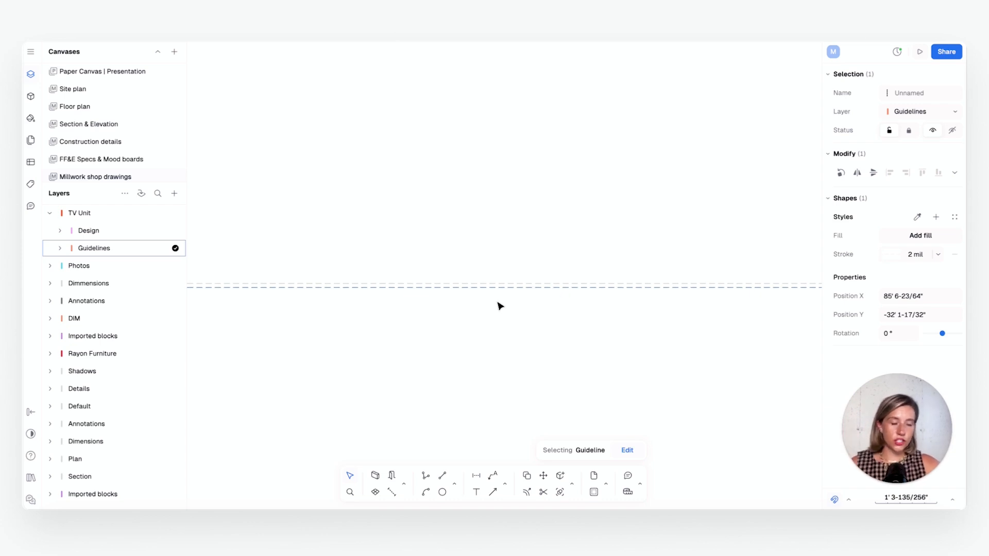
Try placing three vertical guidelines in succession with the Loop option enabled, then discard them
{"action": "left_click", "coordinate": [454, 485]}
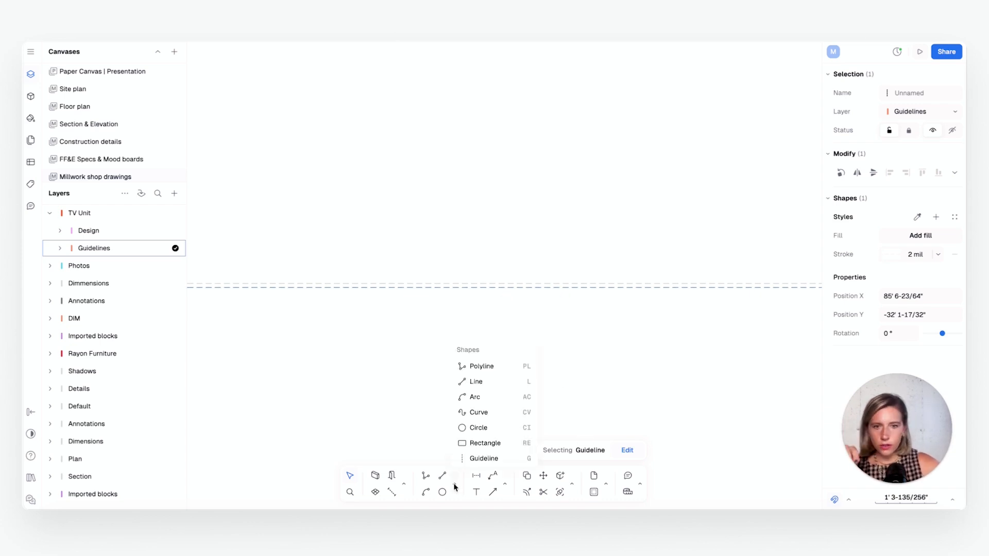
{"action": "left_click", "coordinate": [484, 459]}
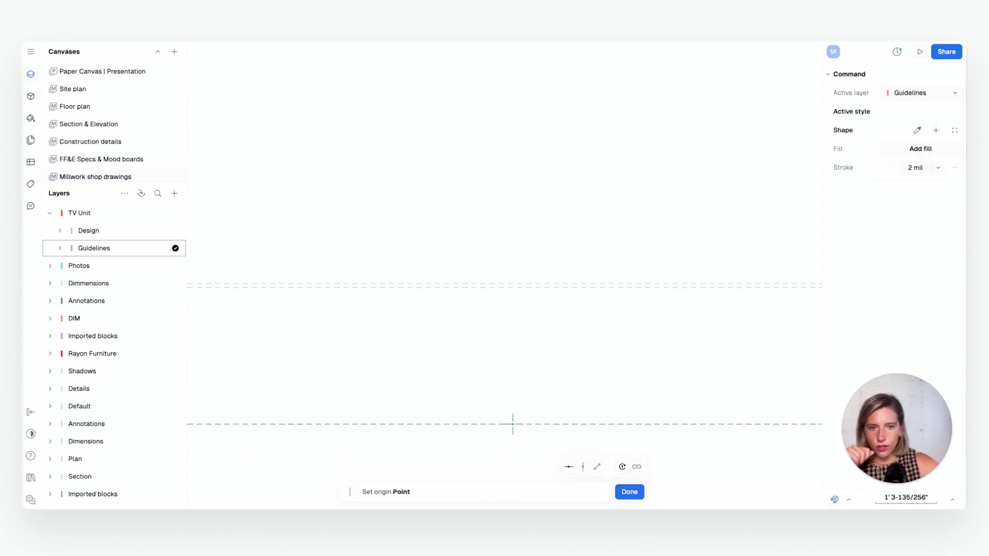
{"action": "left_click", "coordinate": [582, 467]}
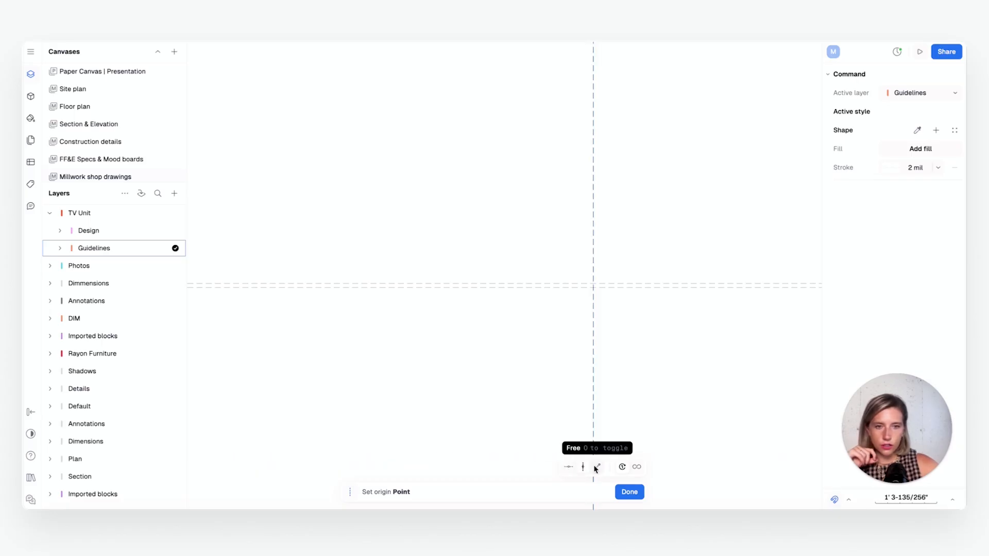
{"action": "left_click", "coordinate": [637, 467]}
{"action": "left_click", "coordinate": [408, 369]}
{"action": "left_click", "coordinate": [487, 352]}
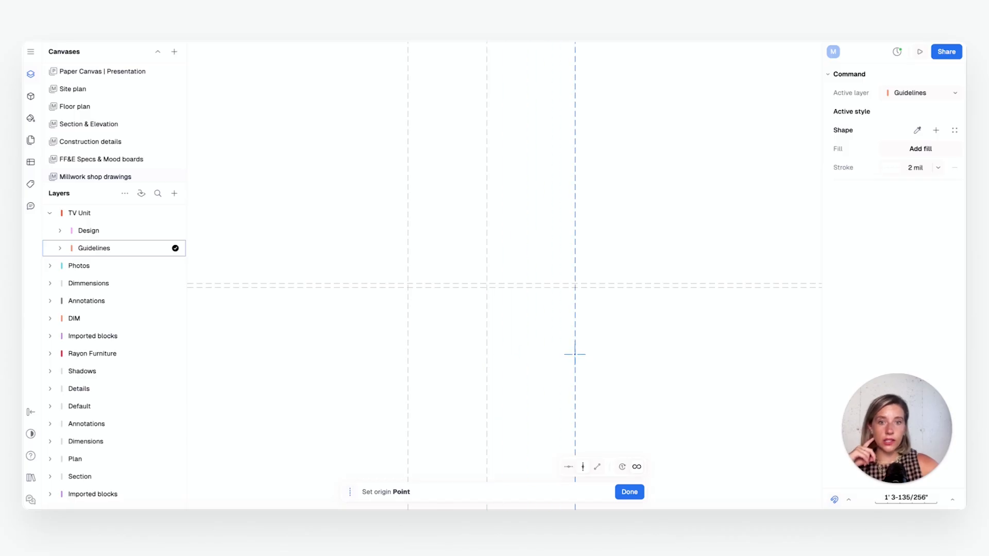
{"action": "left_click", "coordinate": [575, 353]}
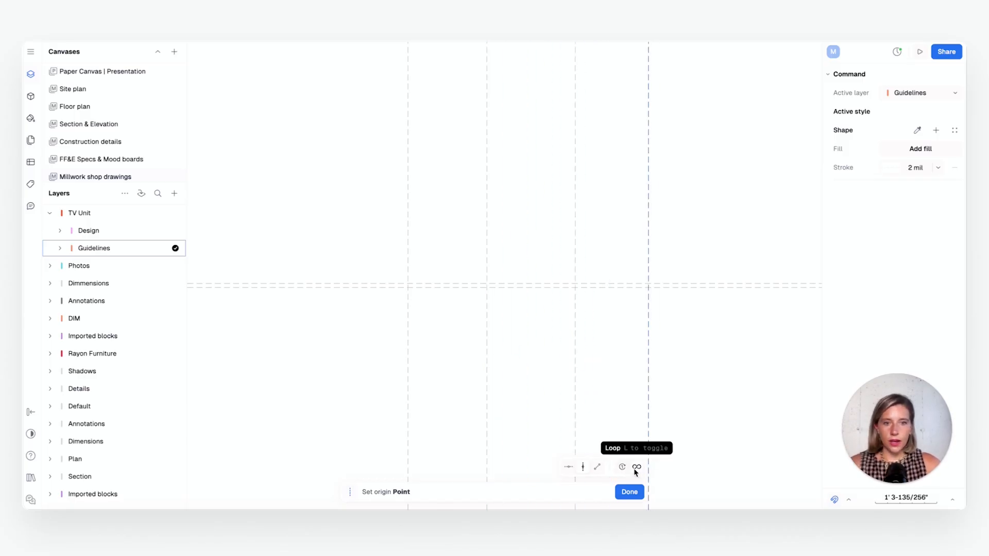
{"action": "key", "text": "Escape"}
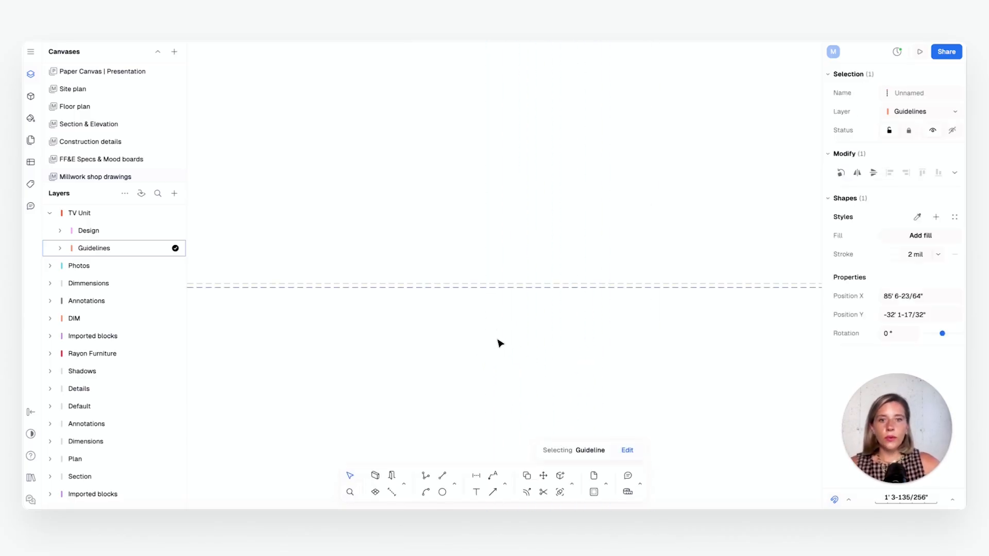
Delete both horizontal guidelines from the canvas
{"action": "left_click_drag", "start_coordinate": [498, 340], "coordinate": [417, 237]}
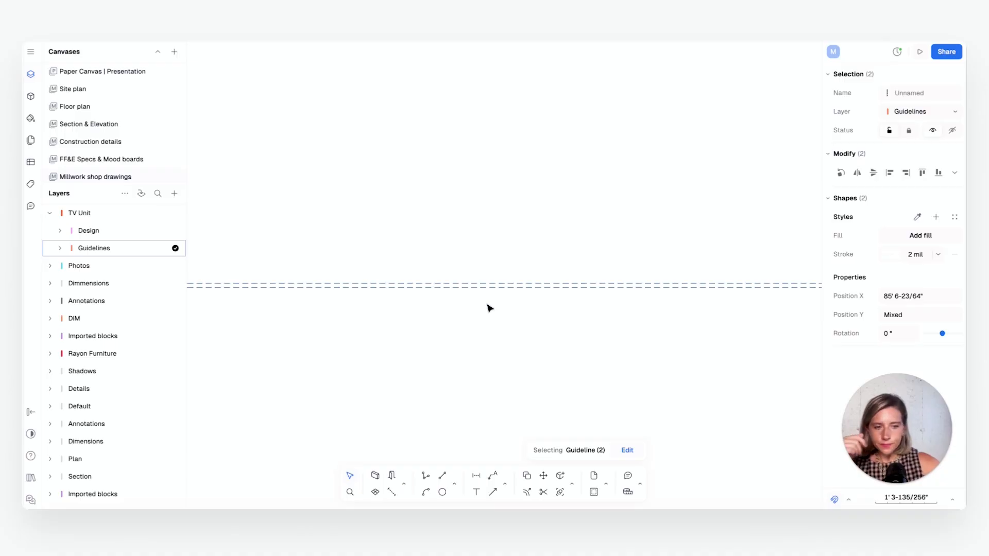
{"action": "key", "text": "Escape"}
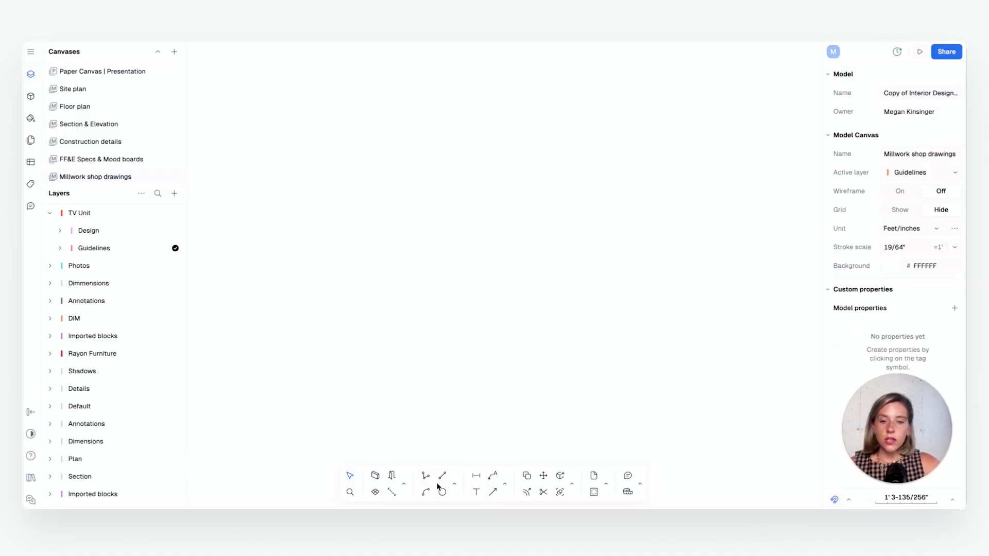
{"action": "left_click", "coordinate": [442, 476]}
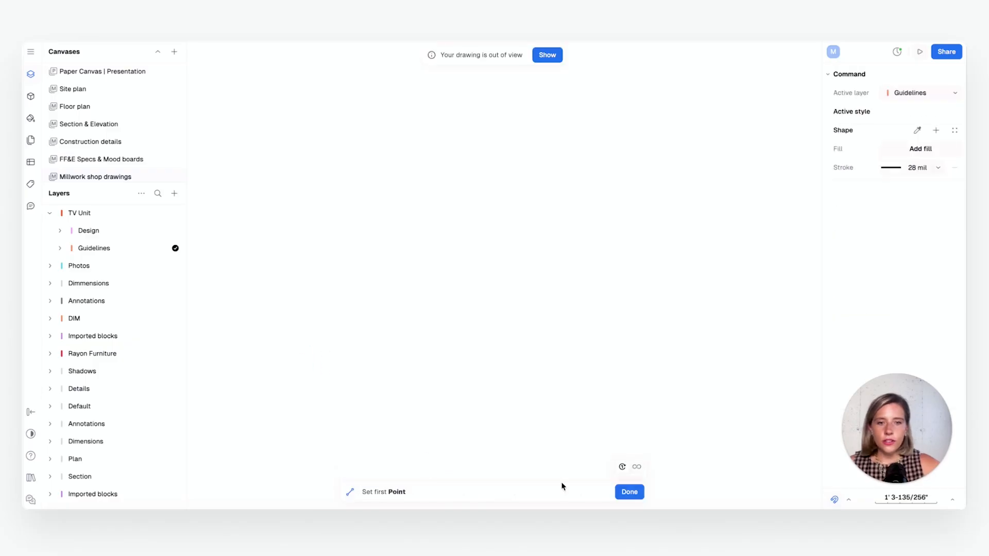
{"action": "left_click", "coordinate": [622, 492]}
Draw a rectangle 13' wide and 1' 6" high on the Guidelines layer
{"action": "left_click", "coordinate": [456, 485]}
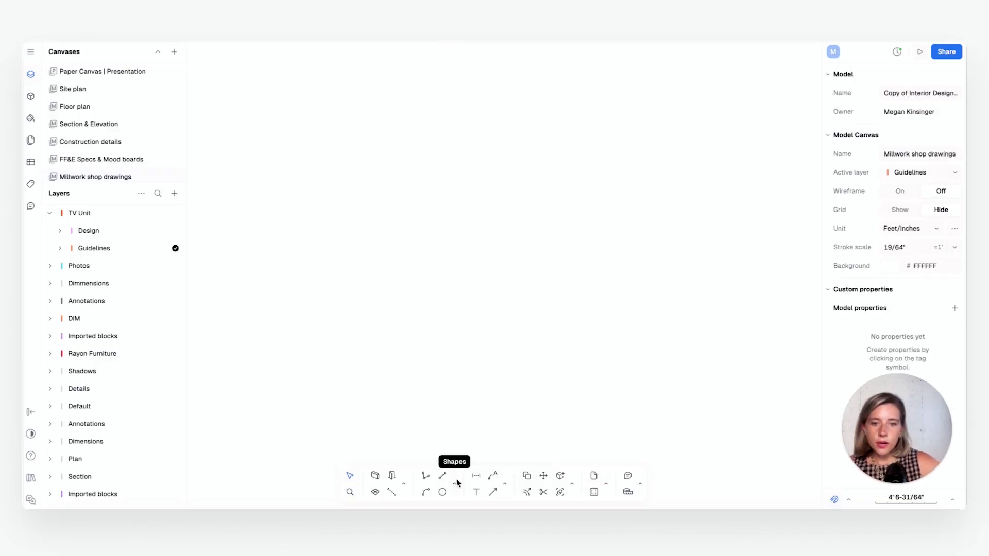
{"action": "left_click", "coordinate": [457, 483]}
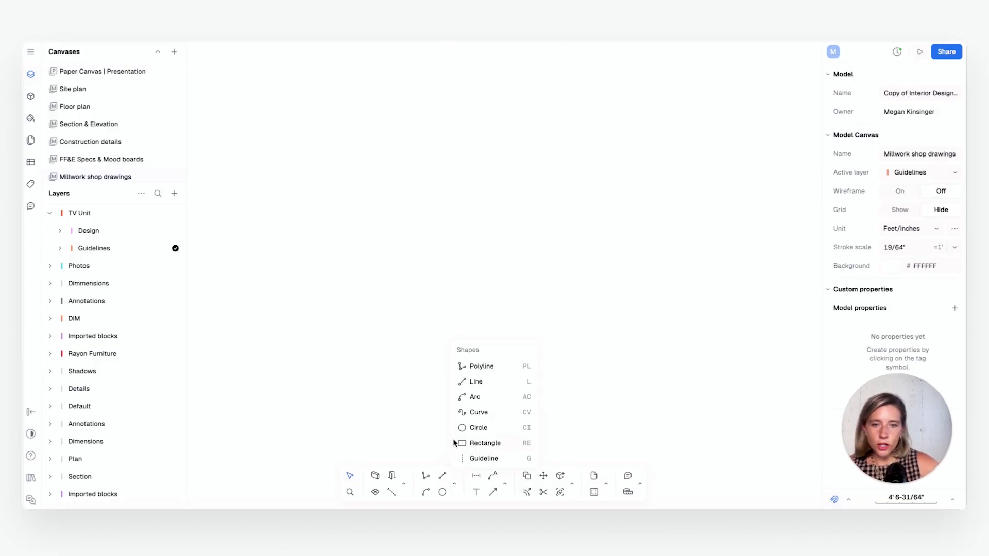
{"action": "left_click", "coordinate": [486, 443]}
{"action": "left_click", "coordinate": [341, 378]}
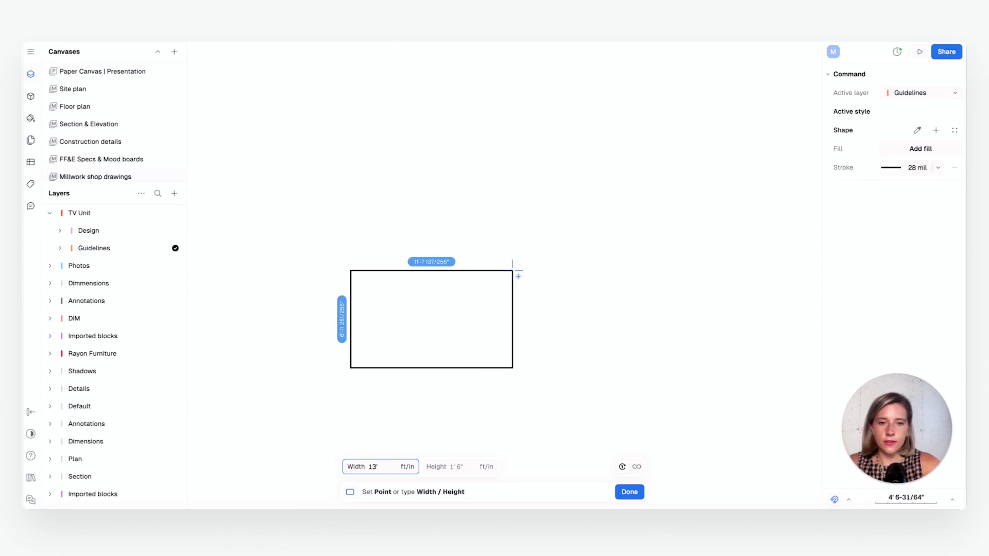
{"action": "key", "text": "Tab"}
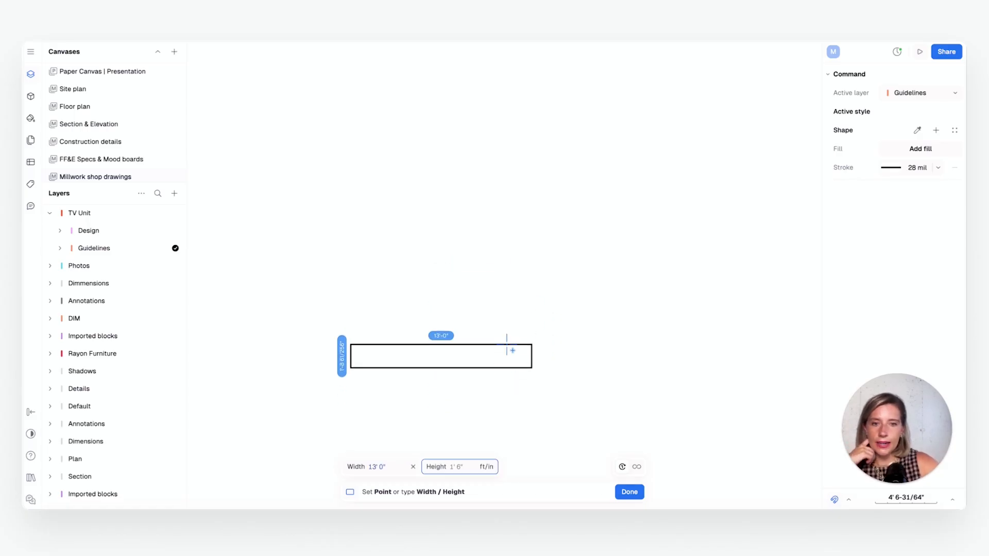
{"action": "type", "text": "1.5"}
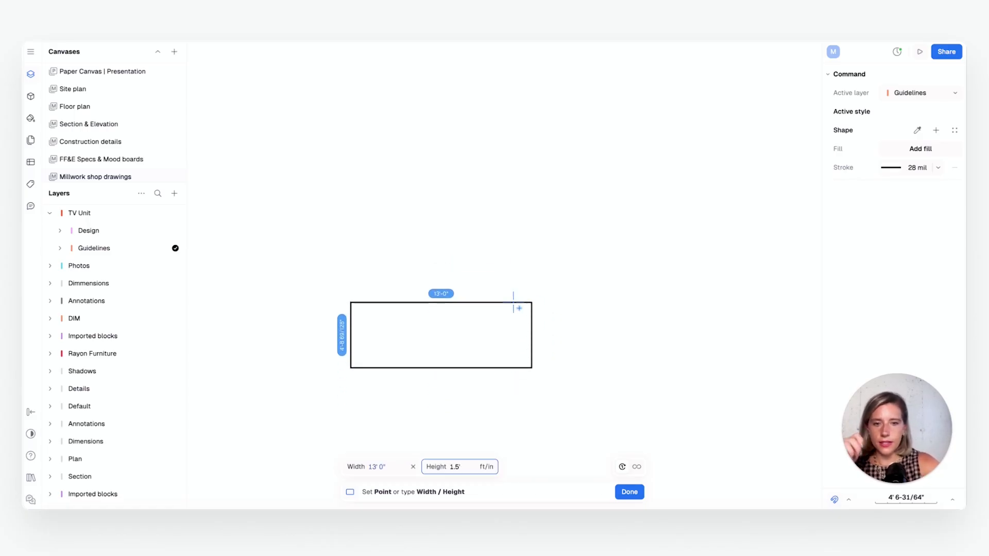
{"action": "key", "text": "Return"}
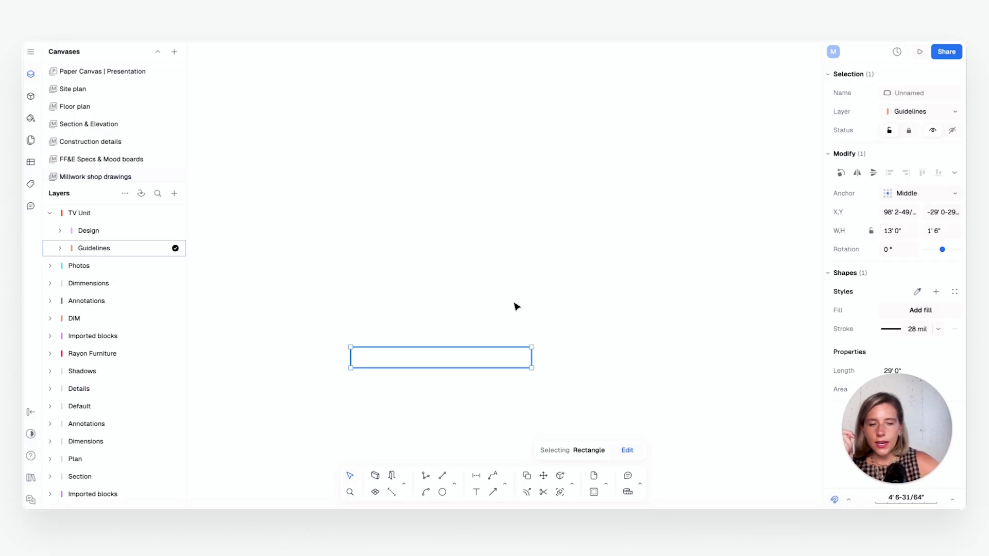
Set the rectangle's stroke weight to 2 mil and clear the selection
{"action": "scroll", "coordinate": [422, 382], "scroll_direction": "up", "scroll_amount": 5}
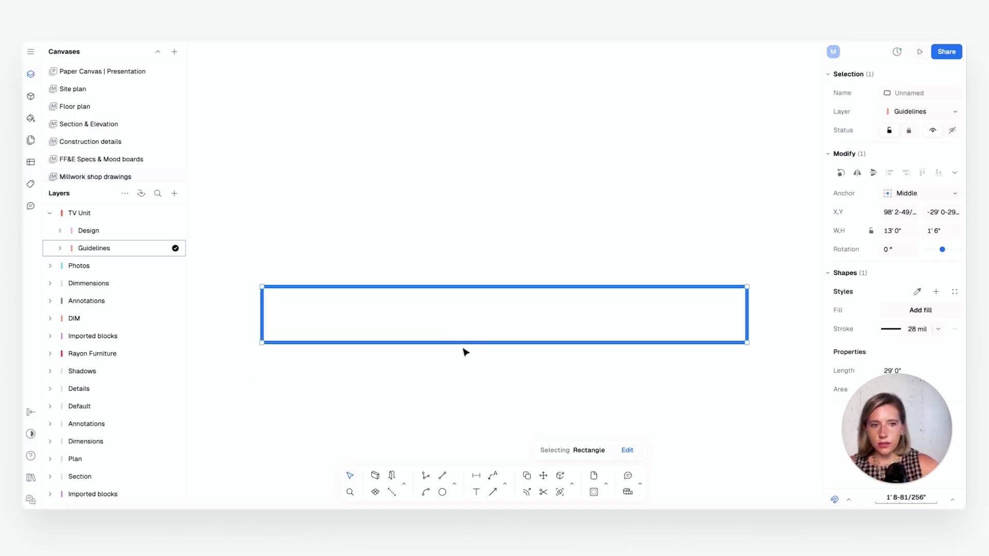
{"action": "scroll", "coordinate": [525, 315], "scroll_direction": "down", "scroll_amount": 1}
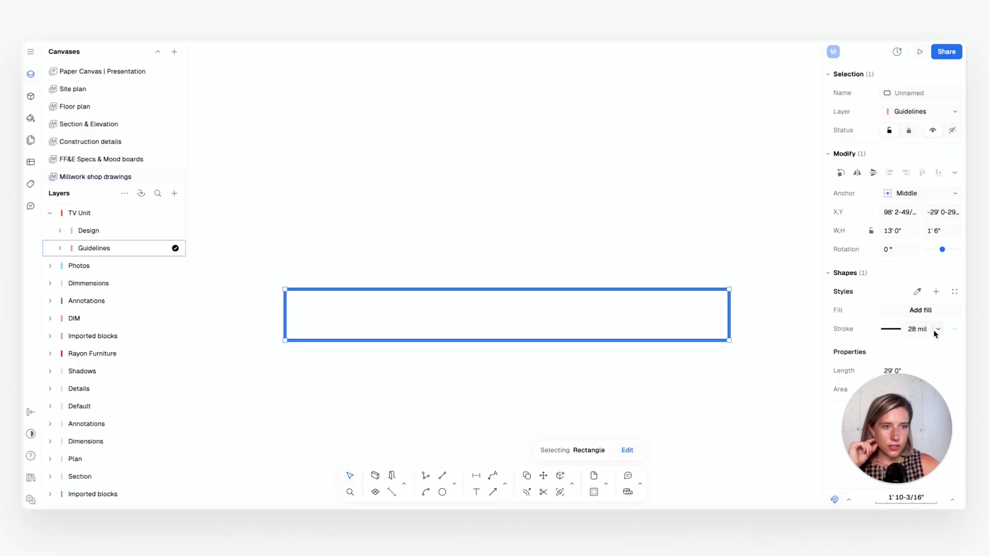
{"action": "left_click", "coordinate": [889, 329]}
{"action": "left_click", "coordinate": [887, 331]}
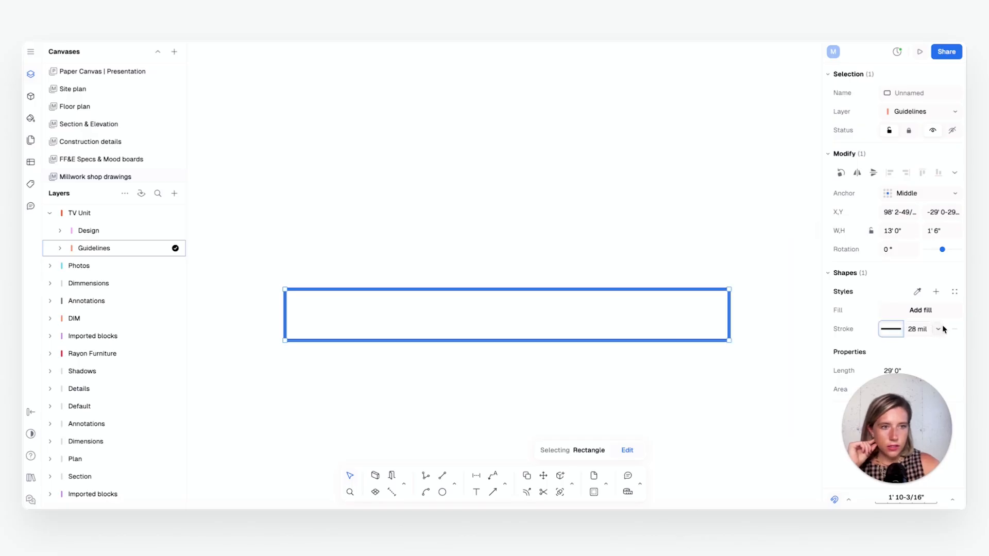
{"action": "left_click", "coordinate": [938, 329]}
{"action": "left_click", "coordinate": [858, 121]}
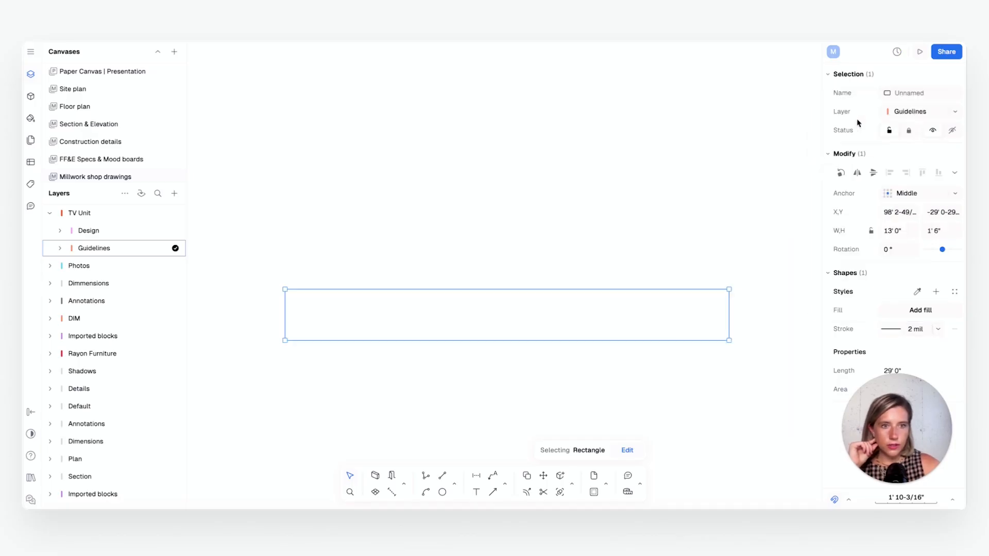
{"action": "left_click", "coordinate": [672, 250]}
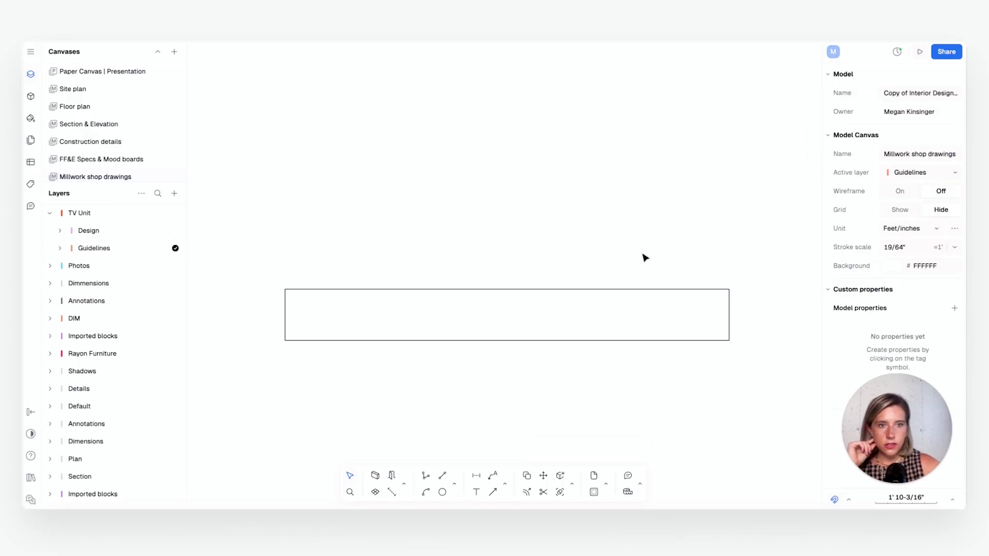
{"action": "left_click", "coordinate": [437, 290]}
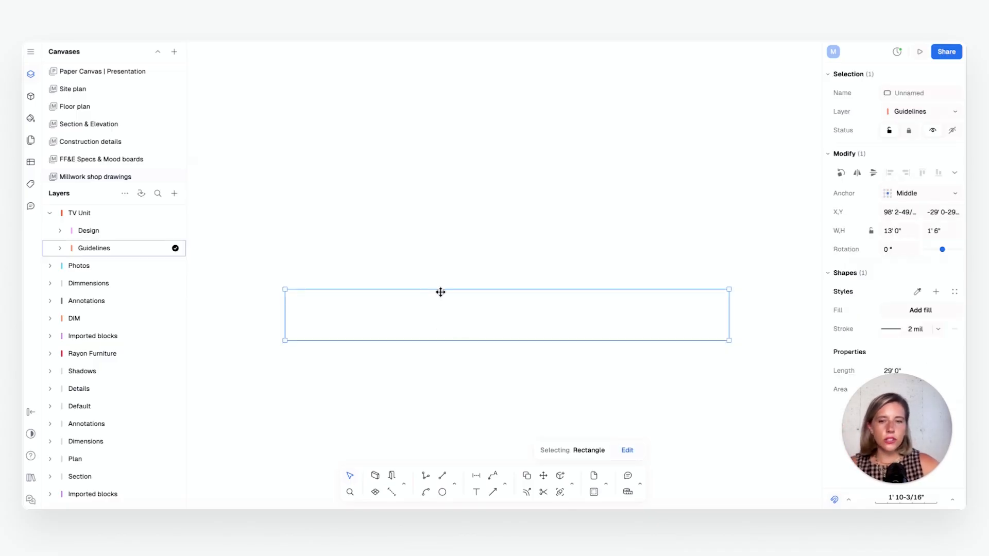
{"action": "scroll", "coordinate": [446, 320], "scroll_direction": "up", "scroll_amount": 5}
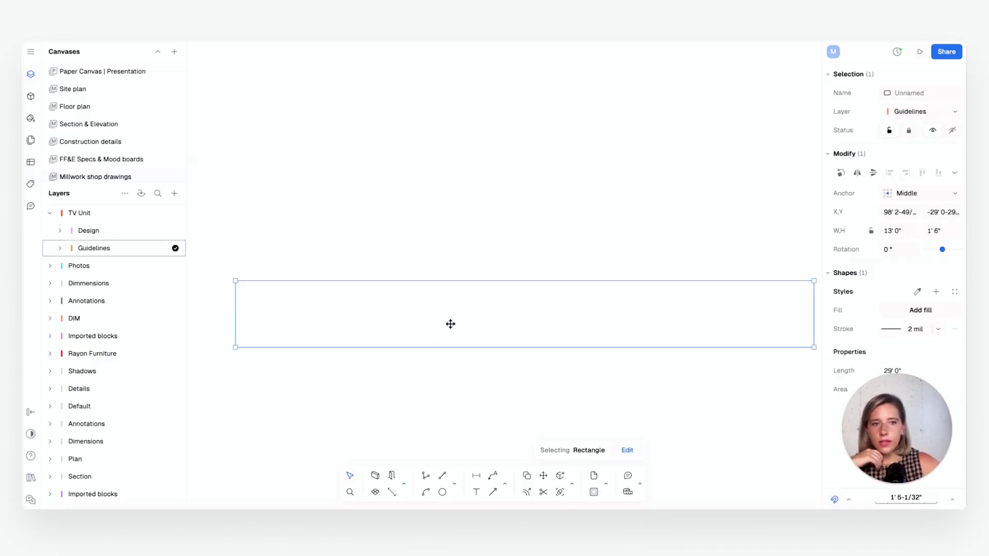
{"action": "middle_click_drag", "start_coordinate": [479, 330], "coordinate": [465, 334]}
{"action": "left_click", "coordinate": [504, 236]}
{"action": "middle_click_drag", "start_coordinate": [519, 289], "coordinate": [503, 294]}
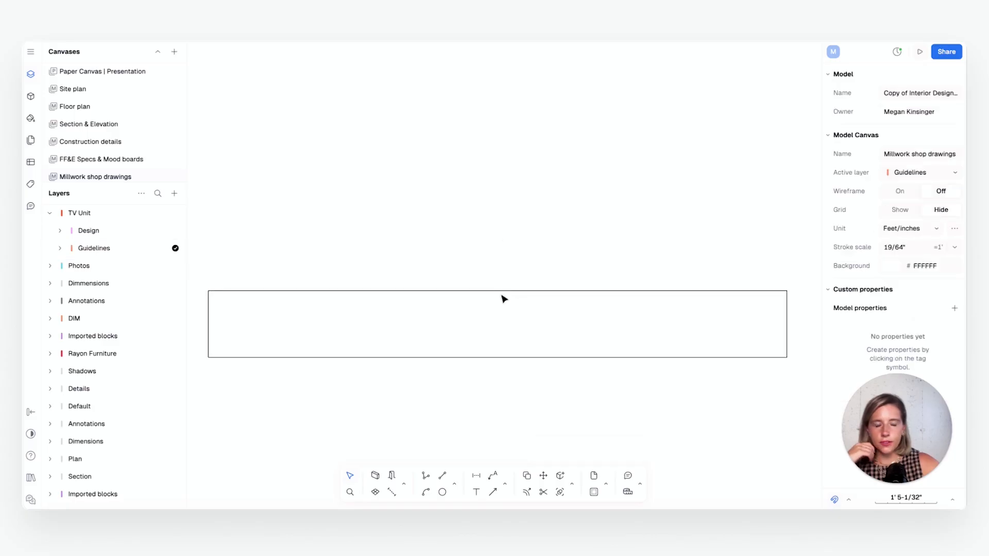
{"action": "left_click", "coordinate": [497, 293]}
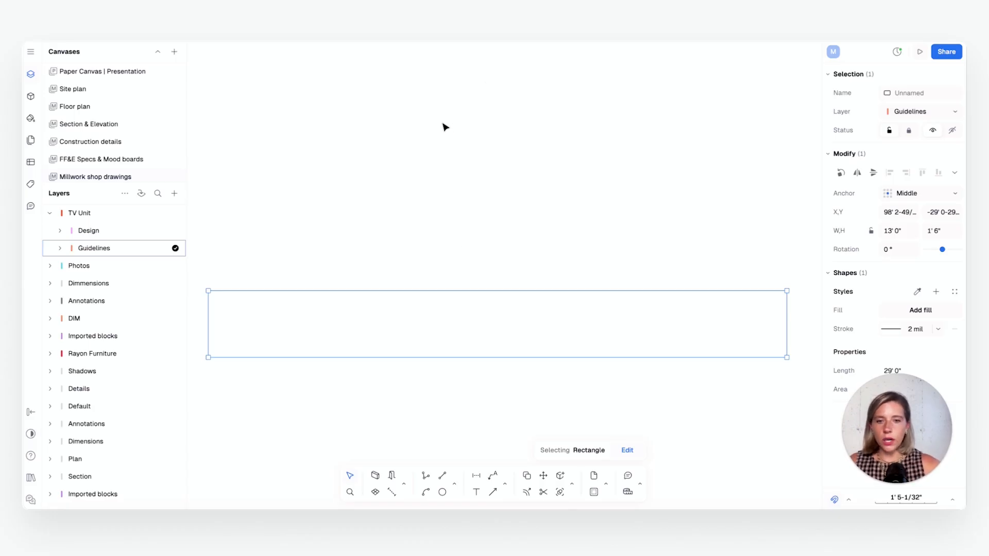
{"action": "left_click_drag", "start_coordinate": [429, 332], "coordinate": [455, 323]}
{"action": "scroll", "coordinate": [455, 323], "scroll_direction": "up", "scroll_amount": 1}
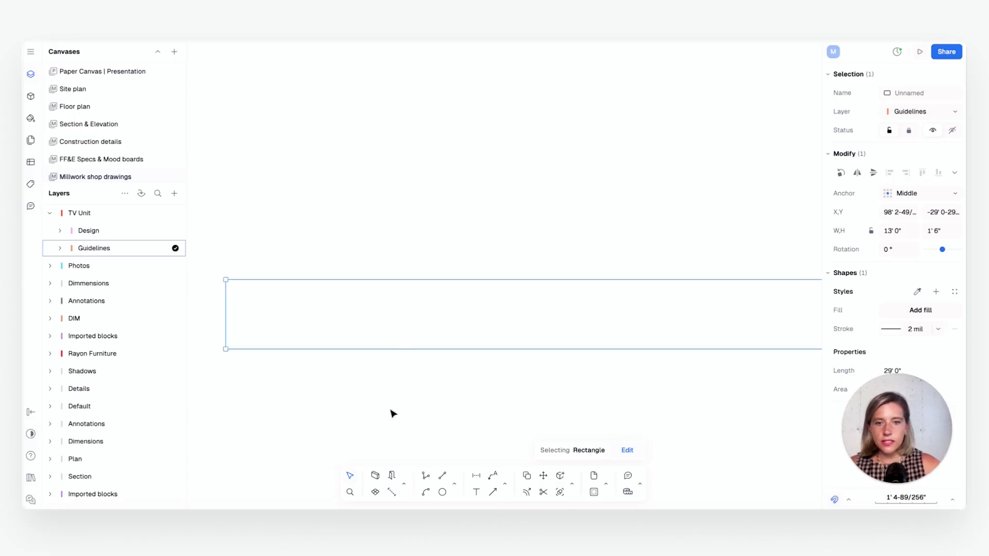
{"action": "middle_click_drag", "start_coordinate": [477, 399], "coordinate": [473, 397]}
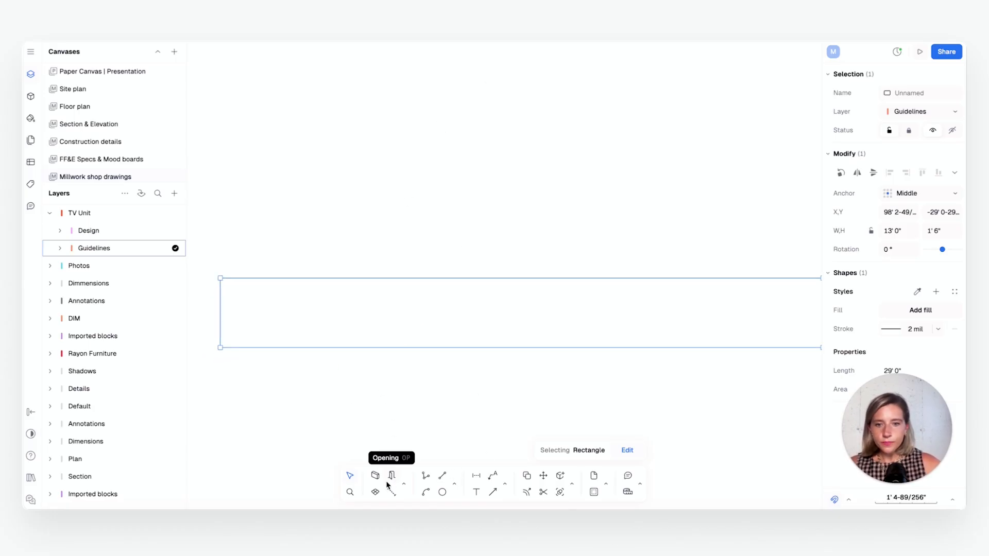
{"action": "scroll", "coordinate": [405, 330], "scroll_direction": "down", "scroll_amount": 1}
{"action": "middle_click_drag", "start_coordinate": [397, 331], "coordinate": [390, 335]}
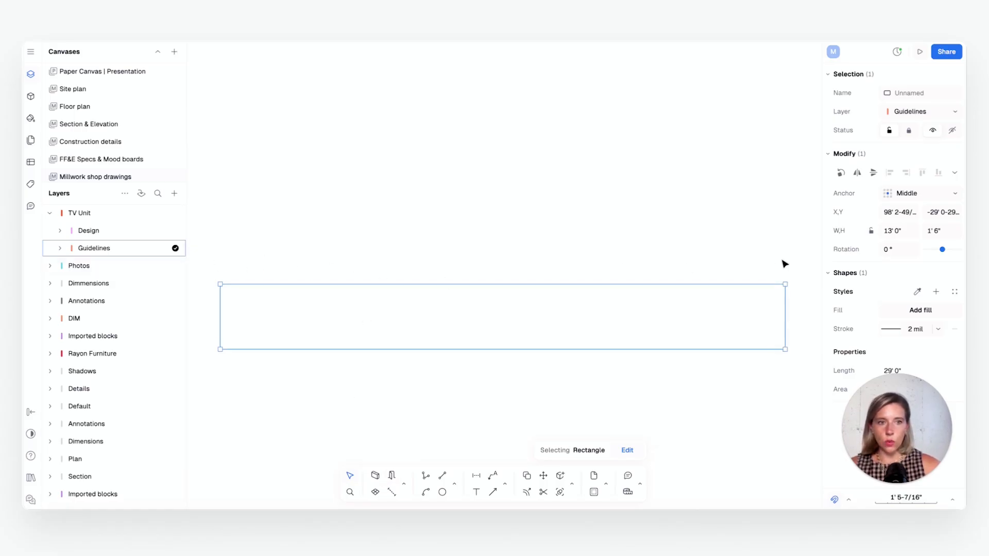
Draw a rectangle 13' wide and 1" high inside the outline, starting from its upper-left corner
{"action": "left_click", "coordinate": [455, 485]}
{"action": "left_click", "coordinate": [472, 444]}
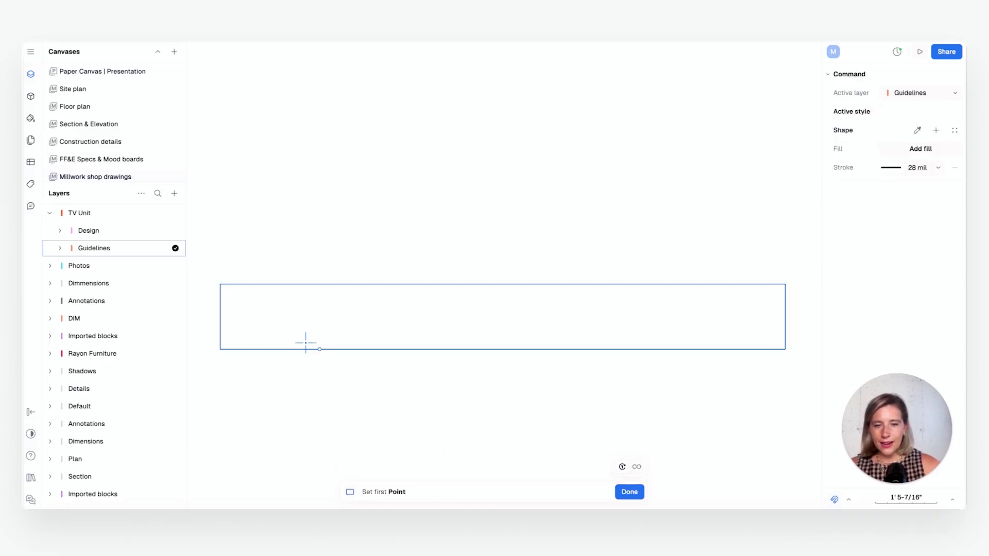
{"action": "left_click", "coordinate": [220, 283]}
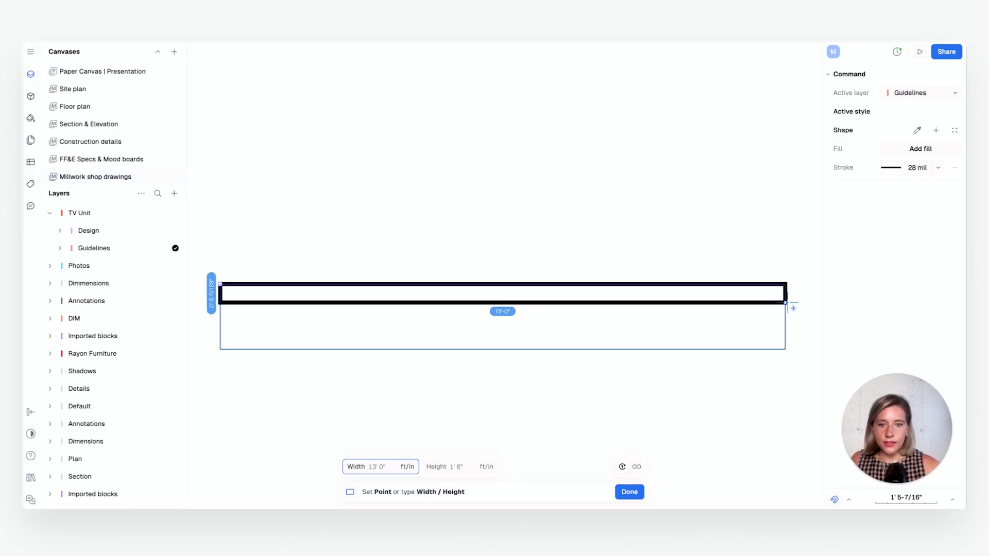
{"action": "type", "text": "13"}
{"action": "key", "text": "Tab"}
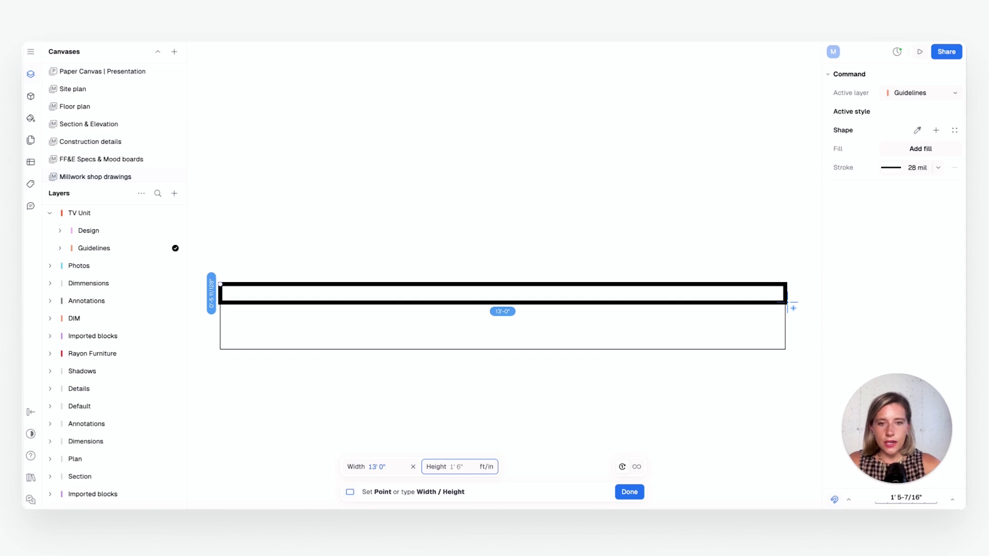
{"action": "type", "text": "1"}
{"action": "key", "text": "Return"}
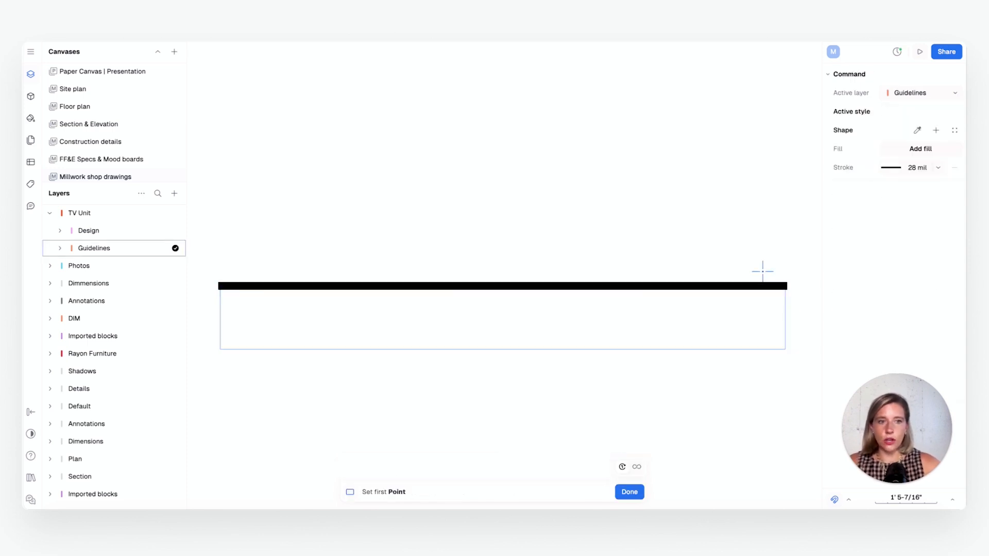
{"action": "key", "text": "Escape"}
Match the 1" high strip's style to the 2 mil outline rectangle with Pick style and clear the selection
{"action": "left_click", "coordinate": [780, 289]}
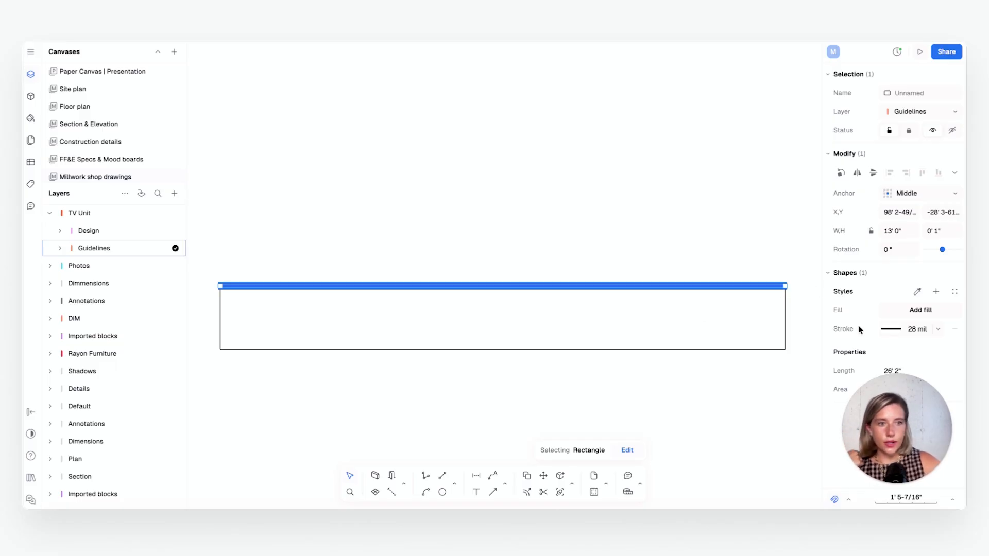
{"action": "left_click", "coordinate": [917, 293]}
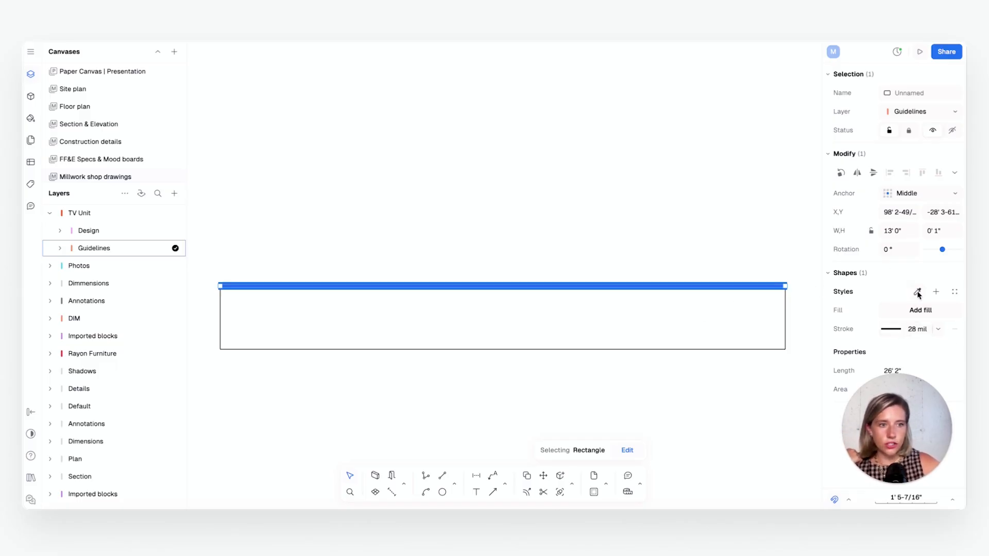
{"action": "left_click", "coordinate": [785, 323]}
{"action": "left_click", "coordinate": [664, 322]}
{"action": "scroll", "coordinate": [762, 290], "scroll_direction": "up", "scroll_amount": 2}
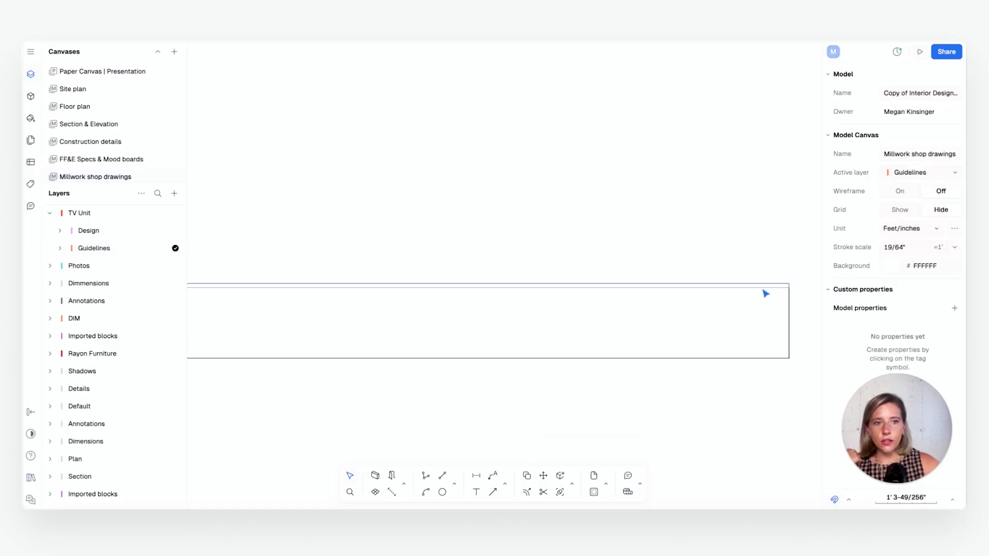
{"action": "scroll", "coordinate": [783, 292], "scroll_direction": "up", "scroll_amount": 2}
{"action": "scroll", "coordinate": [780, 303], "scroll_direction": "down", "scroll_amount": 3}
{"action": "scroll", "coordinate": [748, 313], "scroll_direction": "up", "scroll_amount": 1}
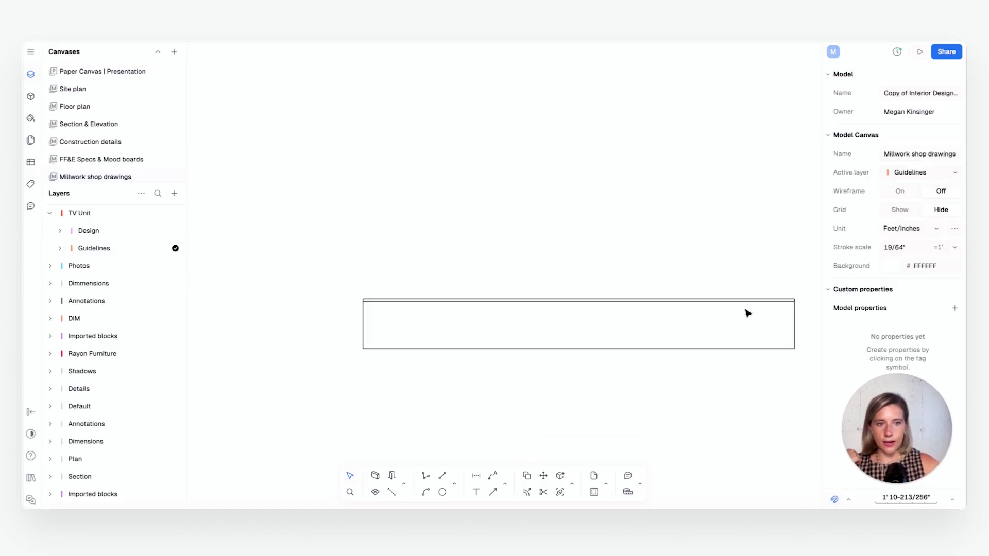
{"action": "scroll", "coordinate": [747, 313], "scroll_direction": "up", "scroll_amount": 1}
{"action": "scroll", "coordinate": [741, 320], "scroll_direction": "down", "scroll_amount": 2}
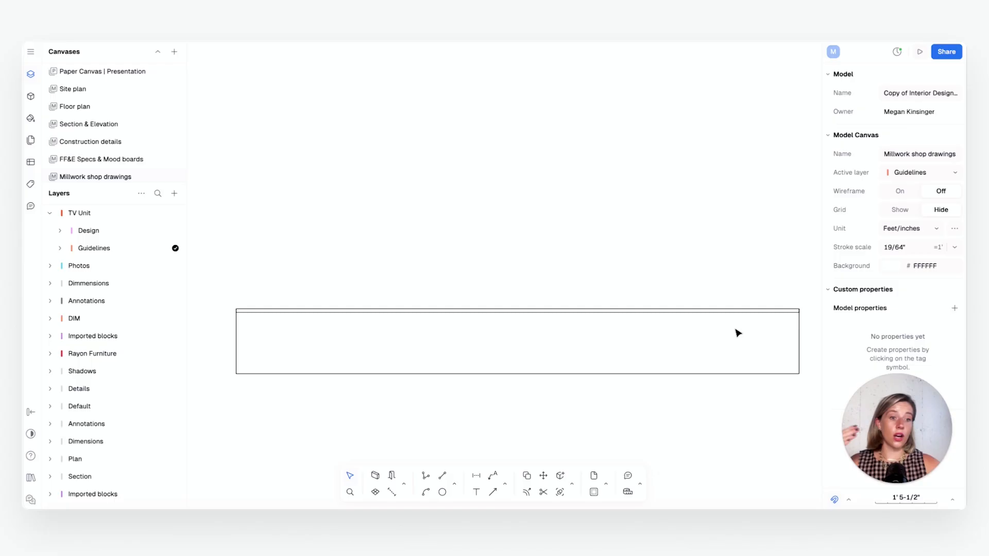
{"action": "scroll", "coordinate": [237, 341], "scroll_direction": "down", "scroll_amount": 1}
{"action": "scroll", "coordinate": [237, 342], "scroll_direction": "up", "scroll_amount": 2}
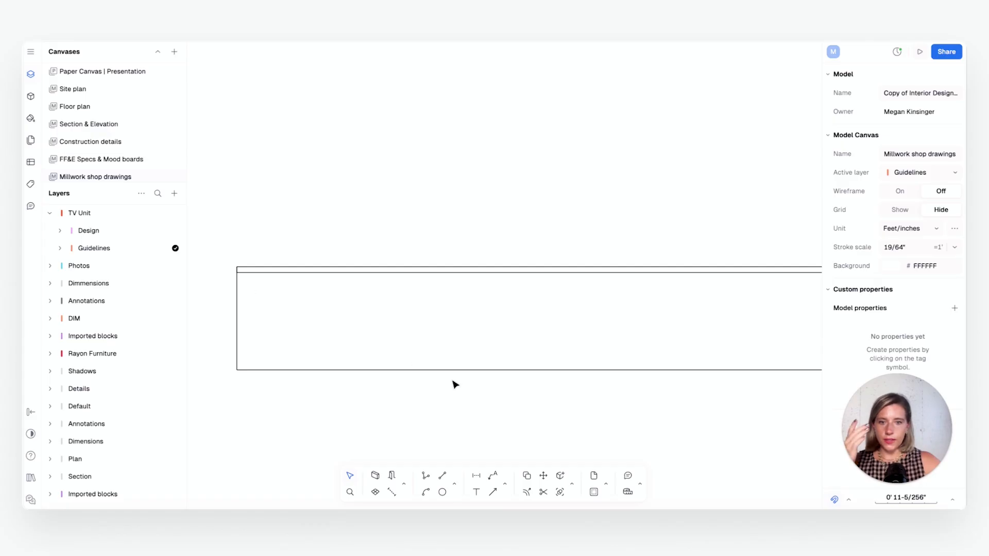
Set the Rectangle command's active style to a 2 mil stroke by picking it from the existing strip
{"action": "left_click", "coordinate": [455, 487]}
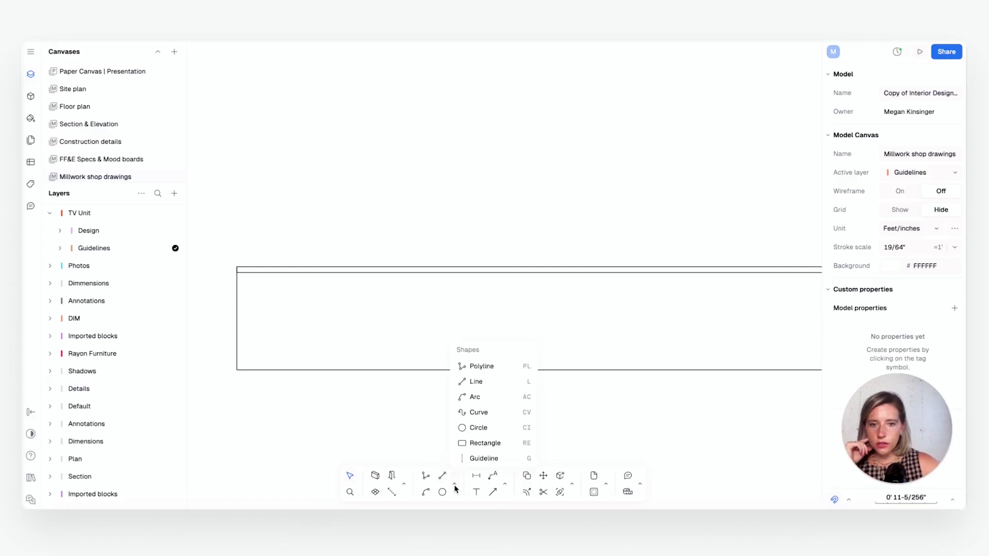
{"action": "left_click", "coordinate": [490, 444]}
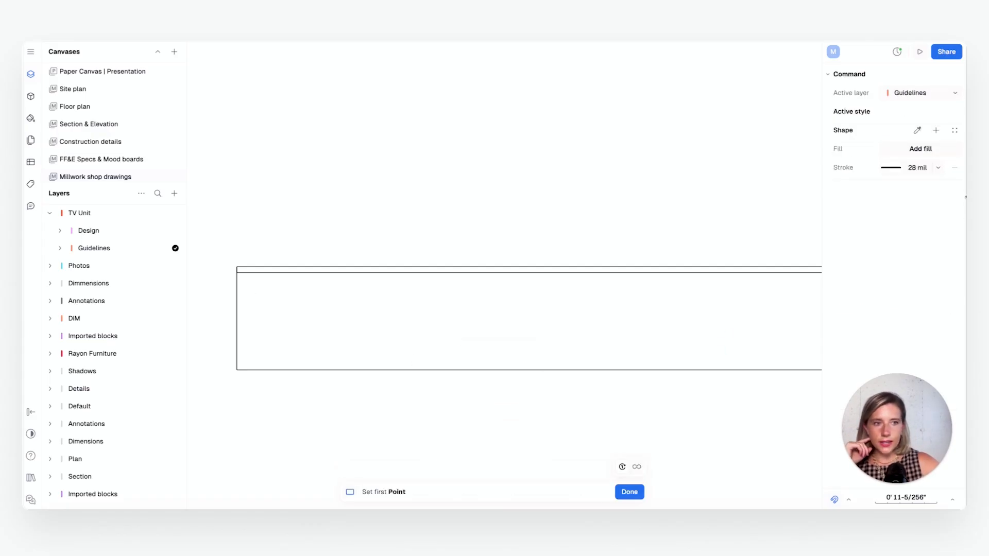
{"action": "left_click", "coordinate": [917, 130]}
{"action": "left_click", "coordinate": [650, 271]}
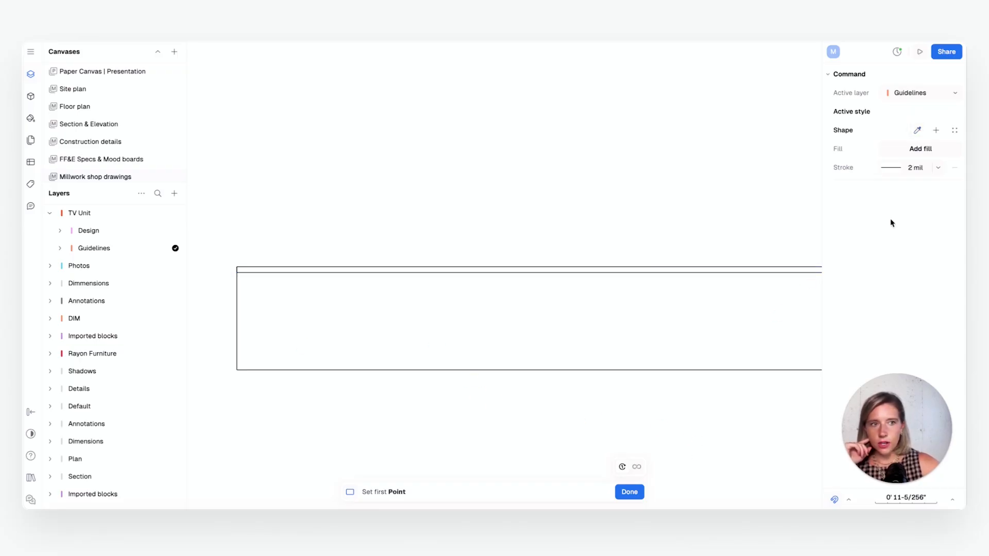
{"action": "key", "text": "Escape"}
Draw a side panel rectangle 1" wide and 1' 5" high at the outline's left end, from the strip's lower-left corner to the bottom edge
{"action": "left_click", "coordinate": [455, 487]}
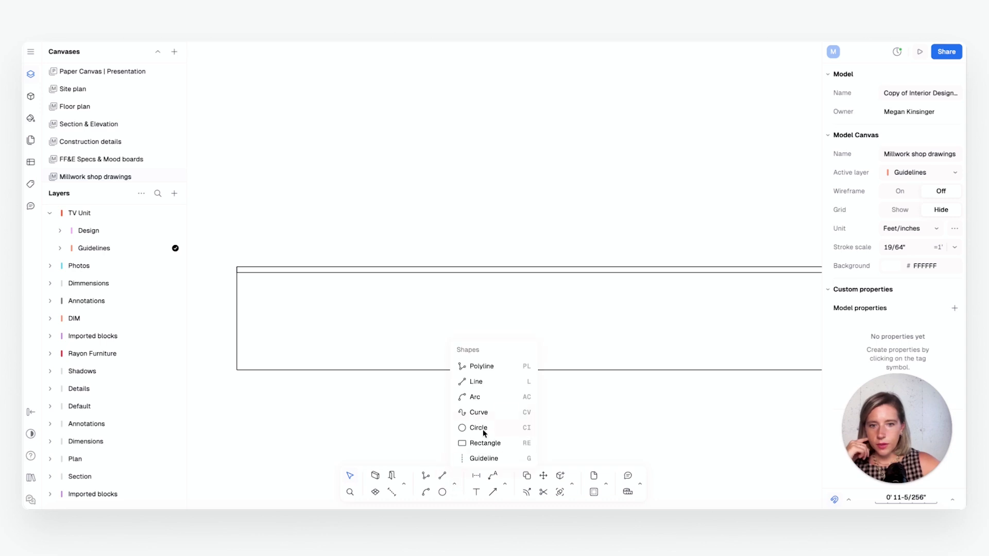
{"action": "left_click", "coordinate": [486, 443]}
{"action": "scroll", "coordinate": [232, 270], "scroll_direction": "up", "scroll_amount": 1}
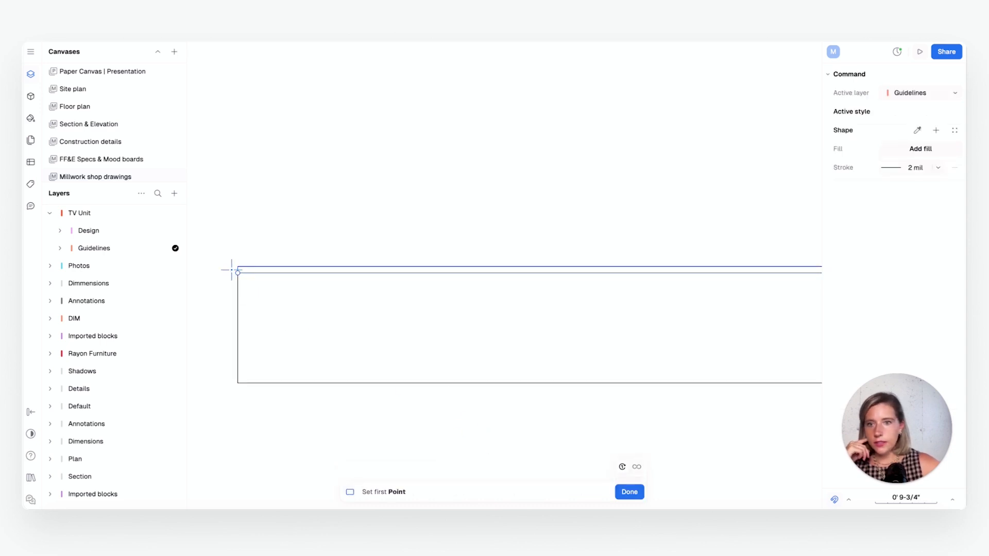
{"action": "left_click", "coordinate": [238, 272]}
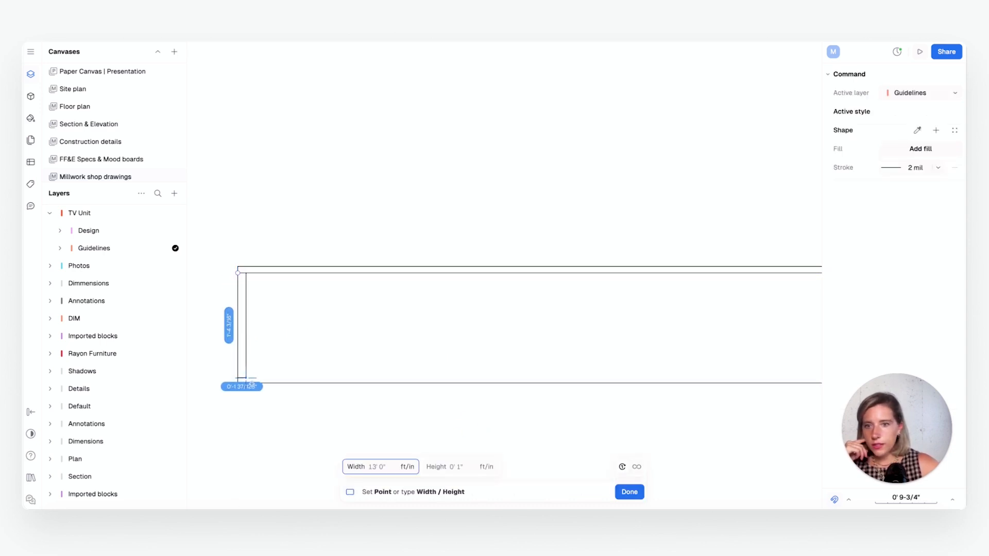
{"action": "scroll", "coordinate": [246, 381], "scroll_direction": "up", "scroll_amount": 1}
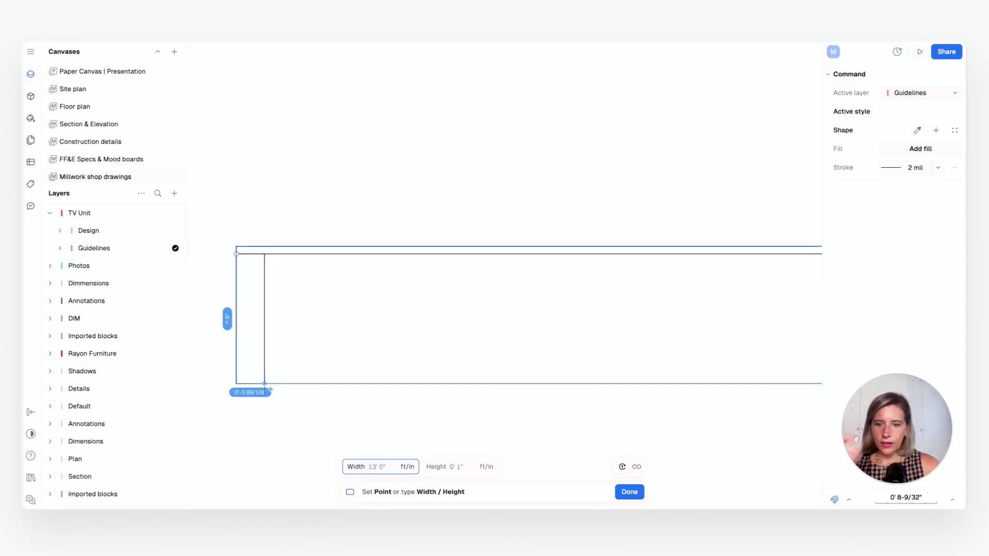
{"action": "key", "text": "Tab"}
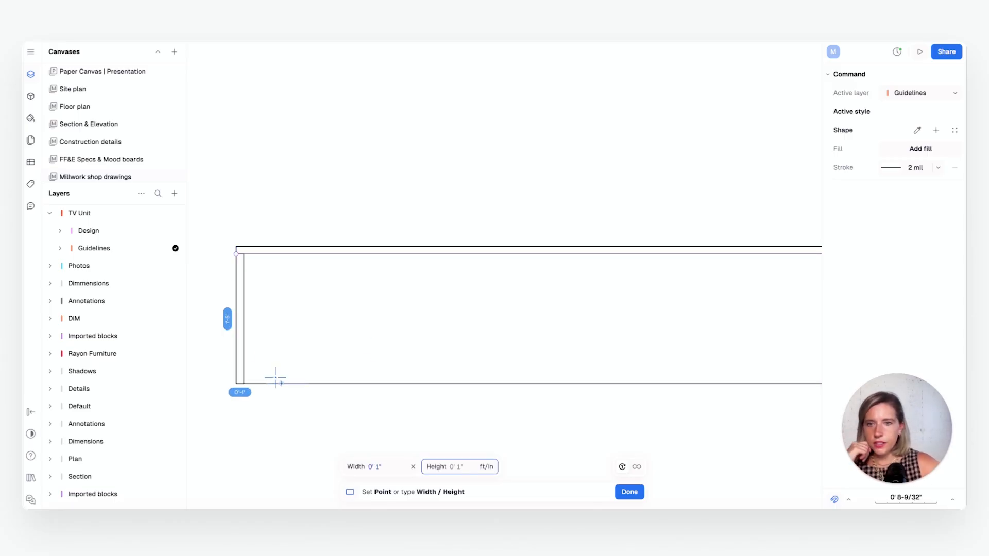
{"action": "left_click", "coordinate": [243, 384]}
{"action": "left_click", "coordinate": [410, 305]}
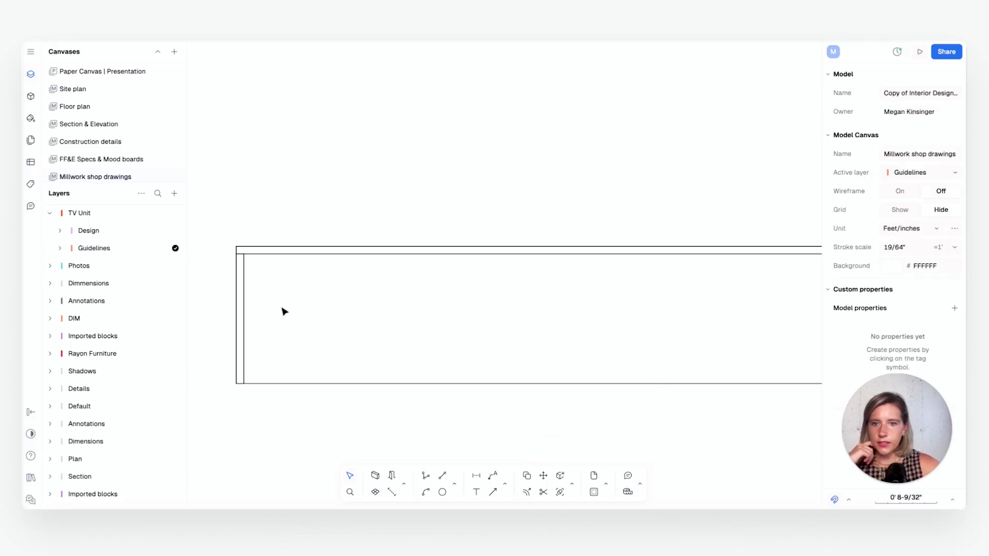
{"action": "left_click", "coordinate": [244, 312]}
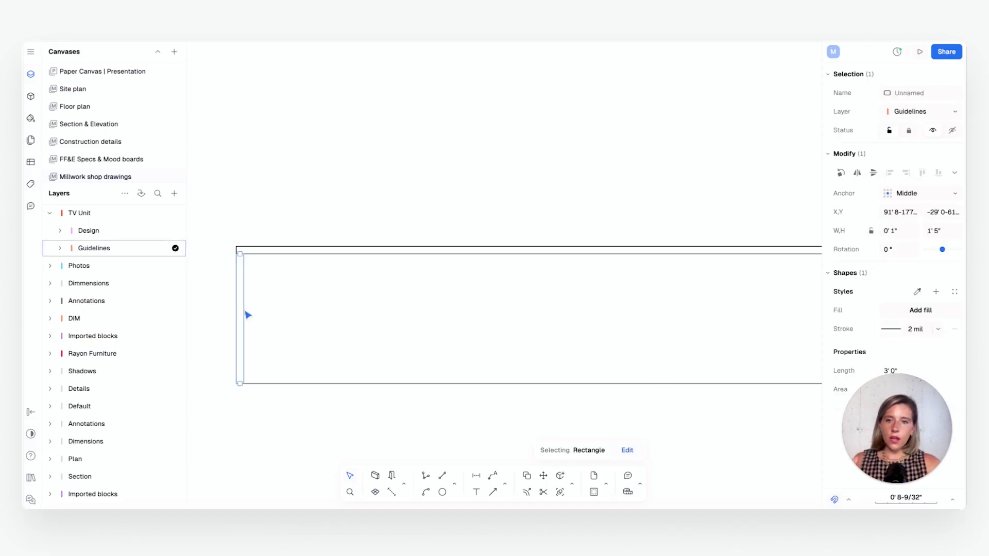
{"action": "scroll", "coordinate": [397, 312], "scroll_direction": "down", "scroll_amount": 4}
{"action": "mouse_move", "coordinate": [401, 312]}
{"action": "middle_mouse_down"}
{"action": "mouse_move", "coordinate": [282, 317]}
{"action": "mouse_move", "coordinate": [384, 322]}
{"action": "middle_mouse_up"}
{"action": "scroll", "coordinate": [282, 317], "scroll_direction": "down", "scroll_amount": 2}
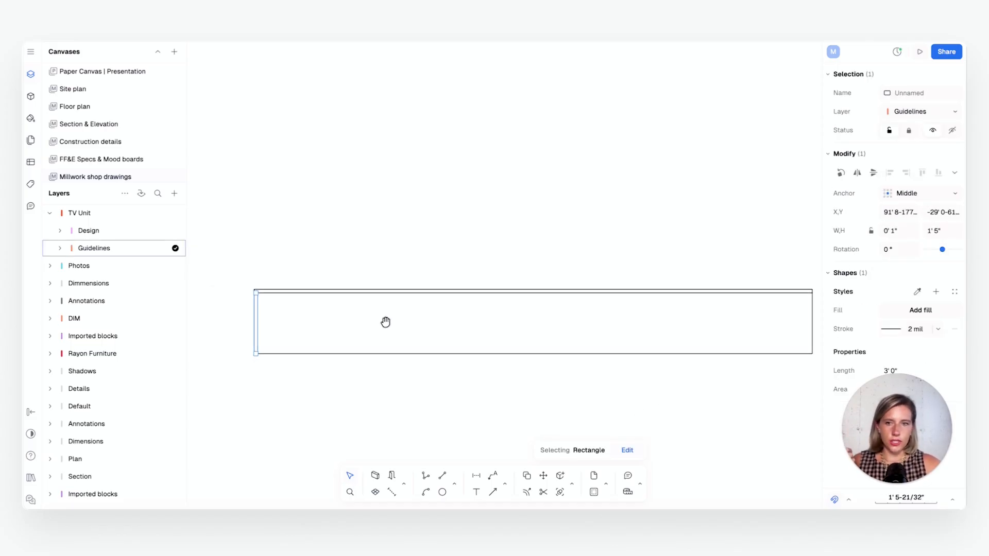
{"action": "scroll", "coordinate": [252, 342], "scroll_direction": "up", "scroll_amount": 3}
{"action": "scroll", "coordinate": [287, 349], "scroll_direction": "up", "scroll_amount": 1}
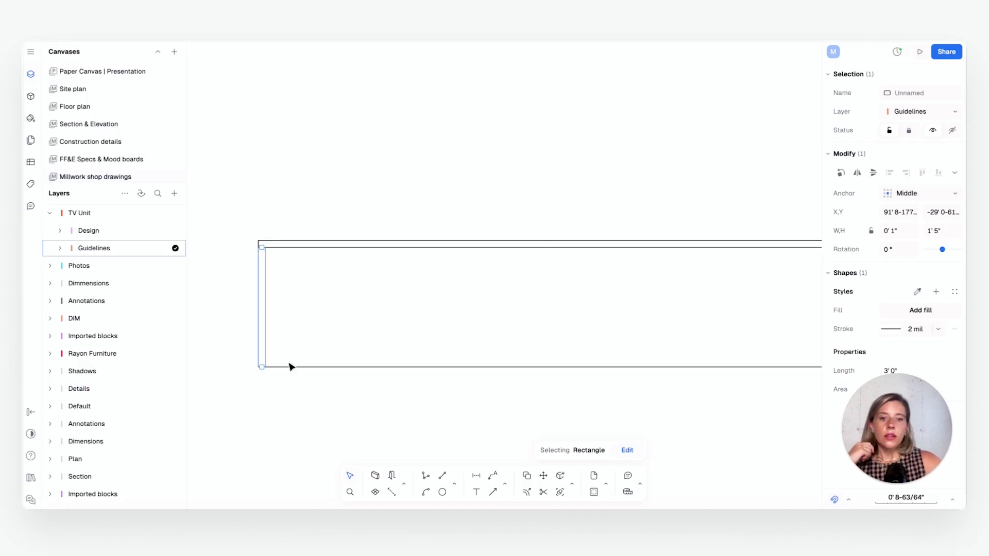
{"action": "scroll", "coordinate": [256, 340], "scroll_direction": "down", "scroll_amount": 2}
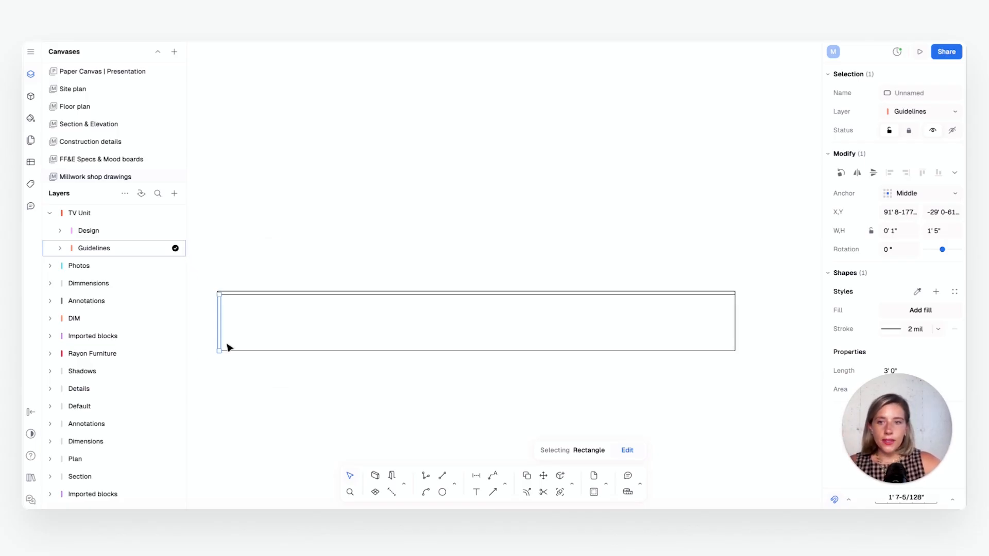
{"action": "scroll", "coordinate": [250, 346], "scroll_direction": "up", "scroll_amount": 2}
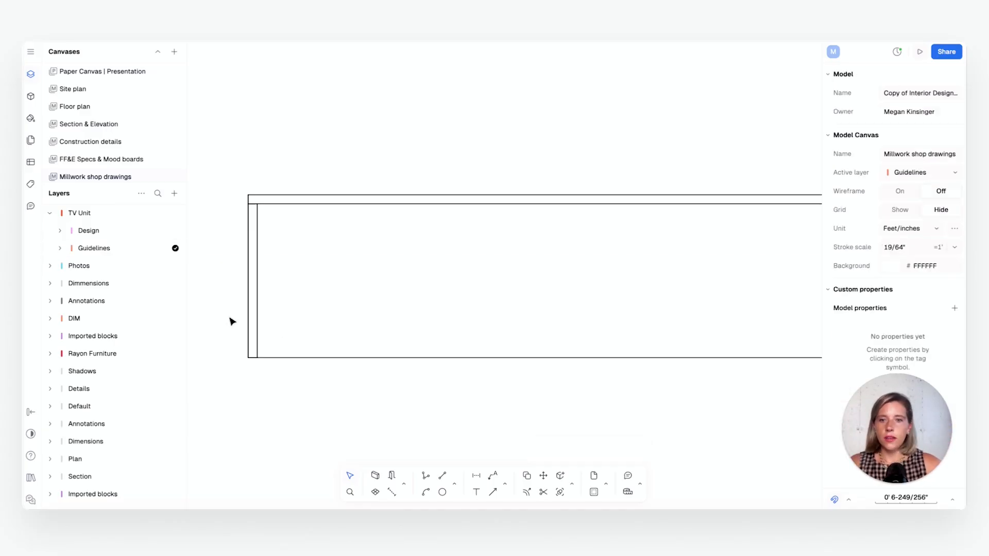
Copy the left side panel 1' 6" to the right along the outline's bottom edge, starting from its lower-right corner
{"action": "left_click", "coordinate": [258, 324]}
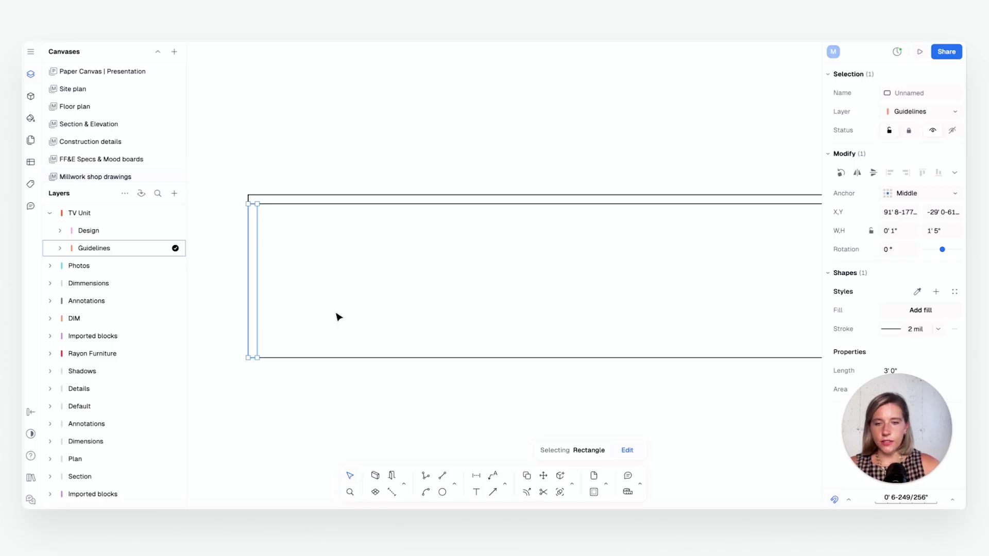
{"action": "key", "text": "c"}
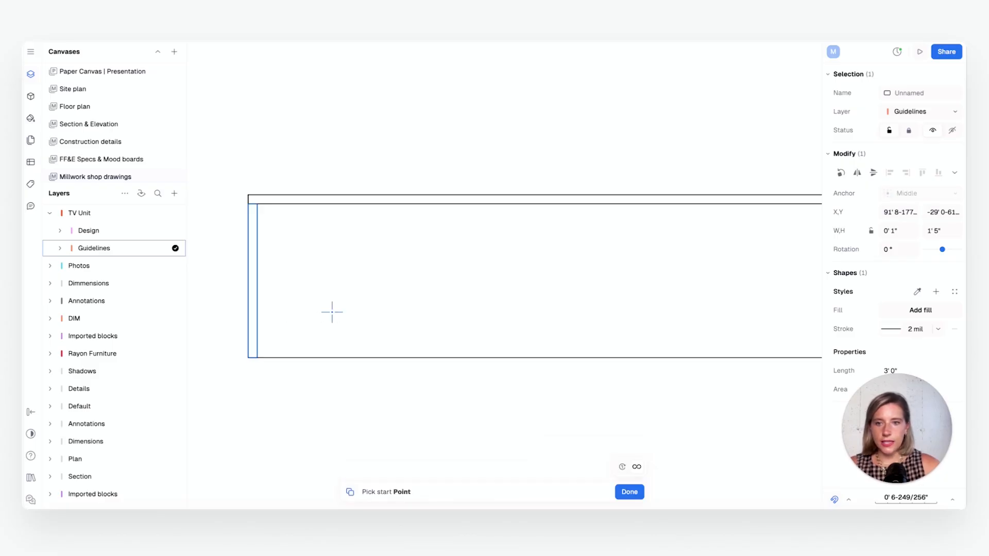
{"action": "left_click", "coordinate": [256, 357]}
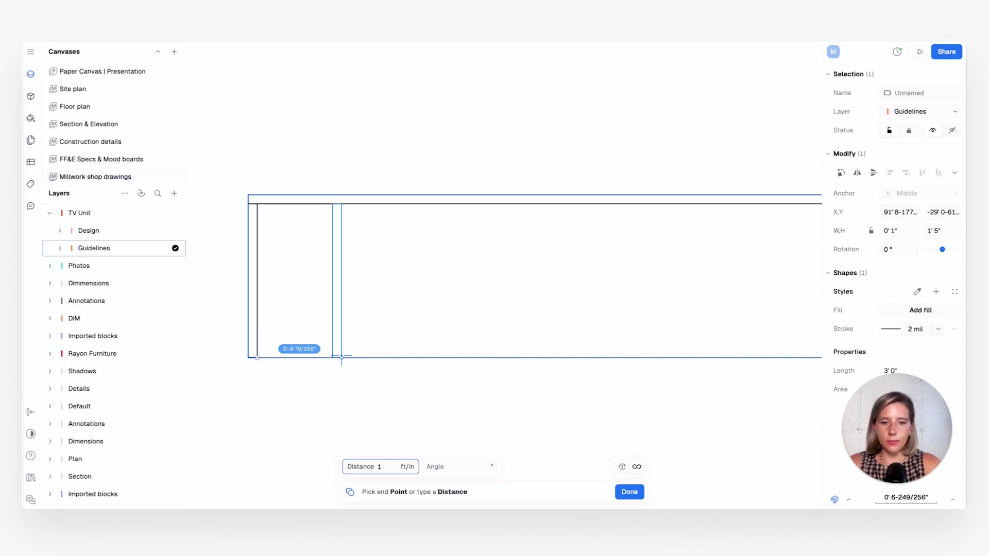
{"action": "key", "text": "Tab"}
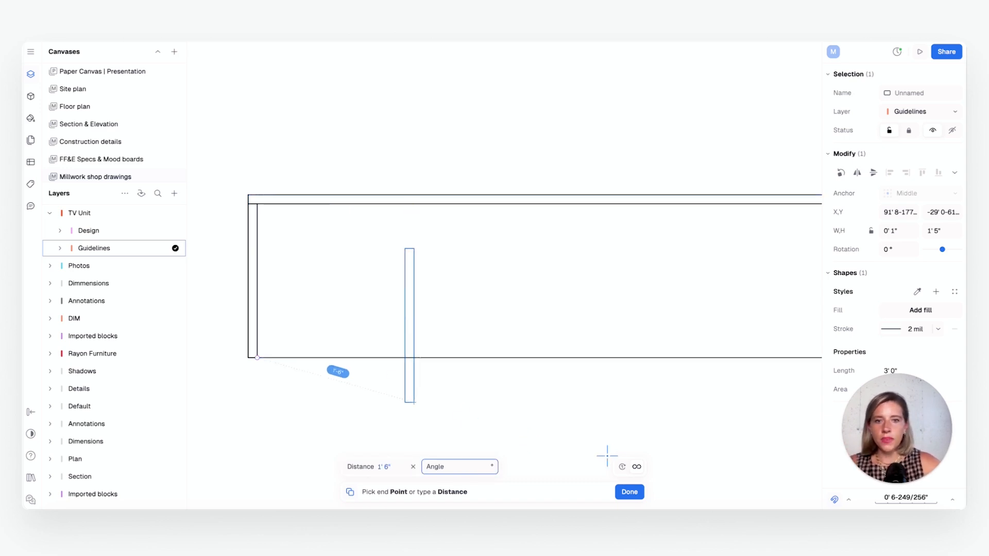
{"action": "left_click", "coordinate": [408, 354]}
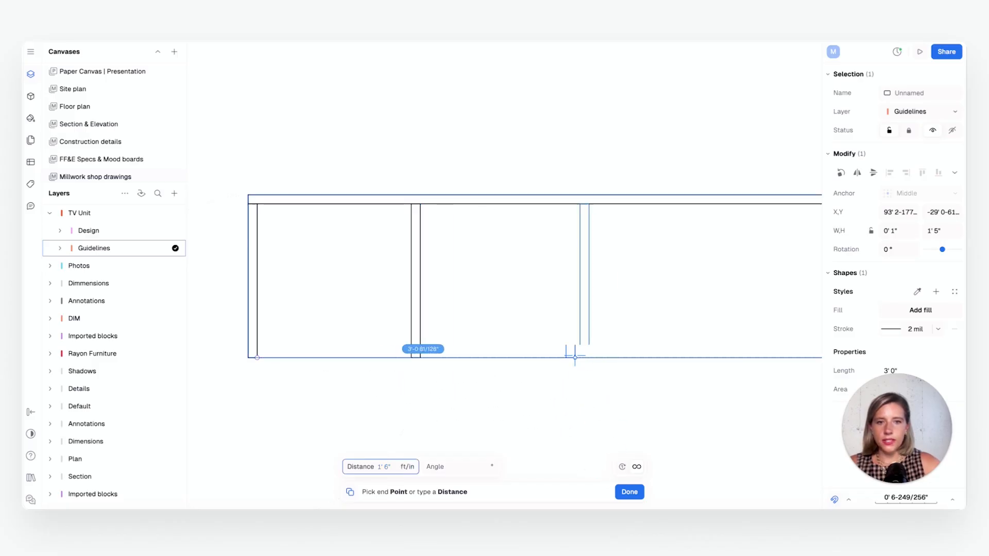
Place two more copies of the side panel along the outline's bottom edge, 3' and 4' 6" from the same start point, and clear the selection
{"action": "scroll", "coordinate": [525, 356], "scroll_direction": "down", "scroll_amount": 3}
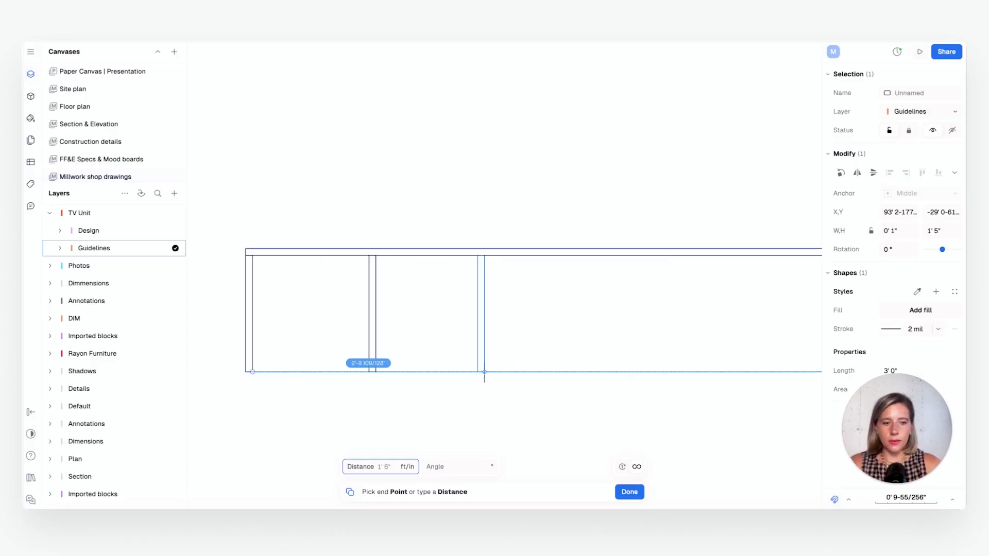
{"action": "key", "text": "Tab"}
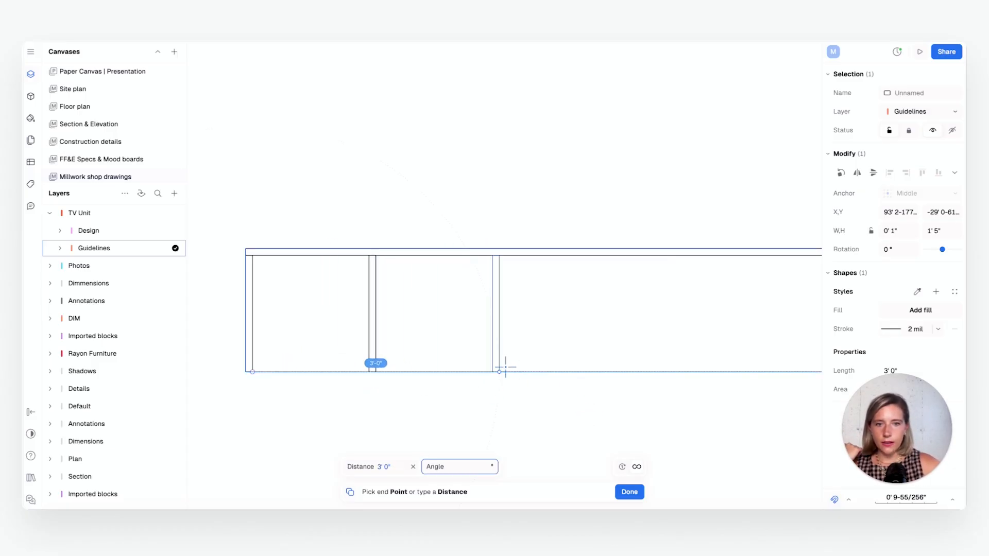
{"action": "left_click", "coordinate": [500, 368]}
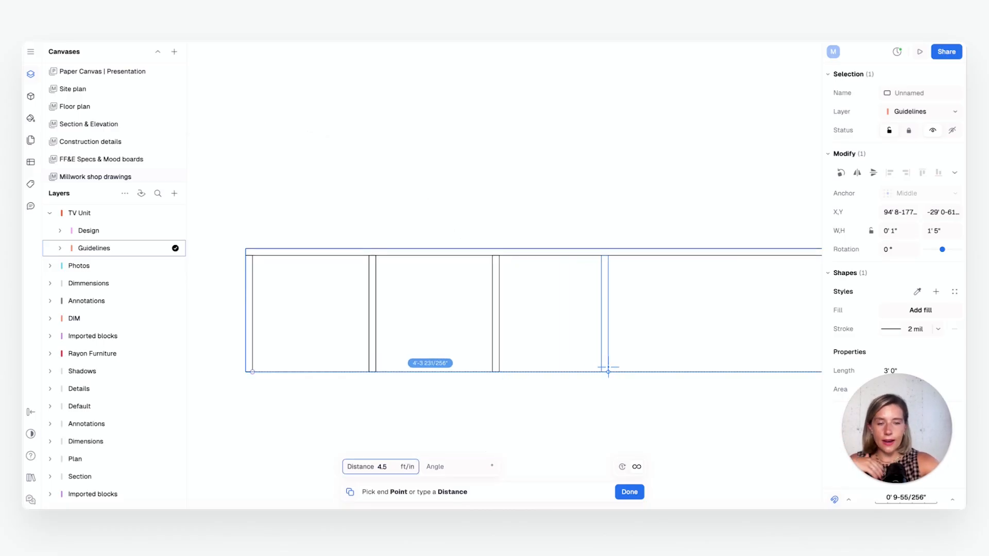
{"action": "key", "text": "Tab"}
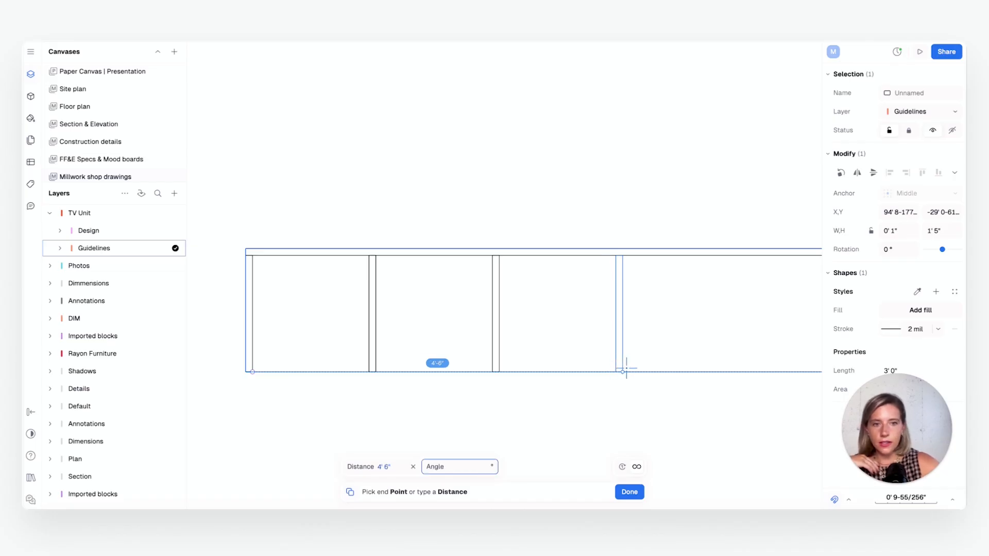
{"action": "left_click", "coordinate": [628, 367]}
{"action": "left_click", "coordinate": [639, 489]}
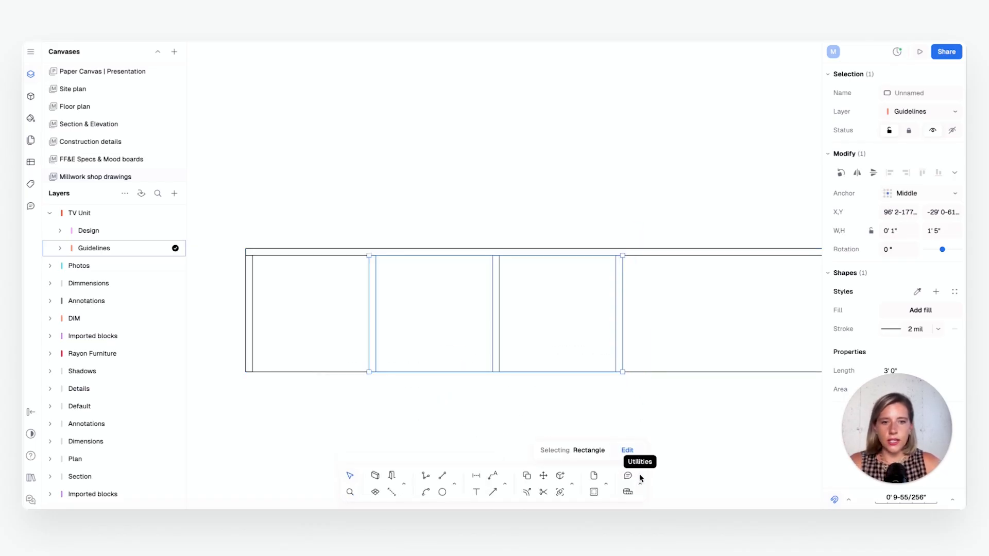
{"action": "left_click", "coordinate": [724, 403]}
Duplicate the third divider and place the copy as the side panel flush inside the outline's right end
{"action": "scroll", "coordinate": [724, 404], "scroll_direction": "down", "scroll_amount": 2}
{"action": "middle_click_drag", "start_coordinate": [724, 404], "coordinate": [514, 384]}
{"action": "scroll", "coordinate": [583, 395], "scroll_direction": "down", "scroll_amount": 5}
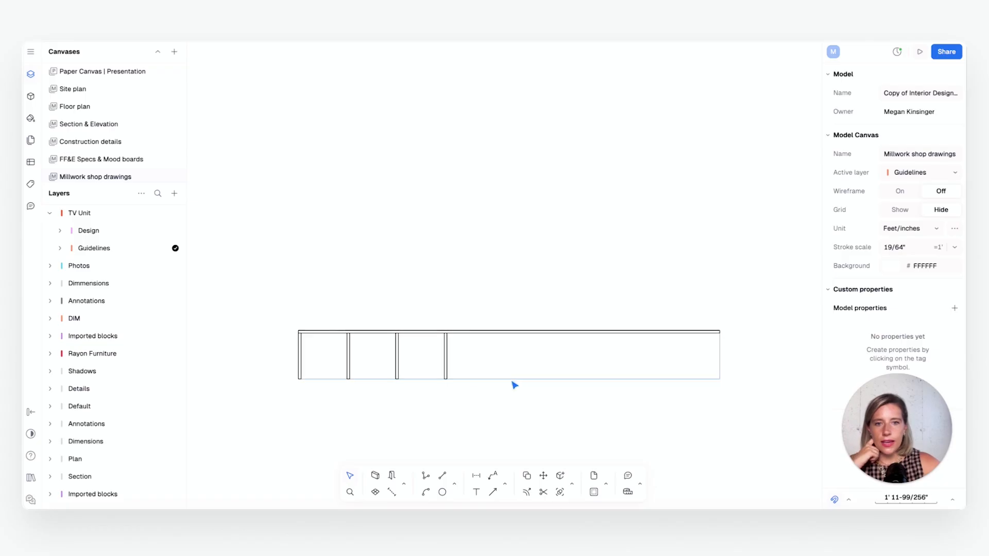
{"action": "scroll", "coordinate": [486, 367], "scroll_direction": "up", "scroll_amount": 1}
{"action": "middle_click_drag", "start_coordinate": [531, 332], "coordinate": [495, 339]}
{"action": "left_click", "coordinate": [405, 376]}
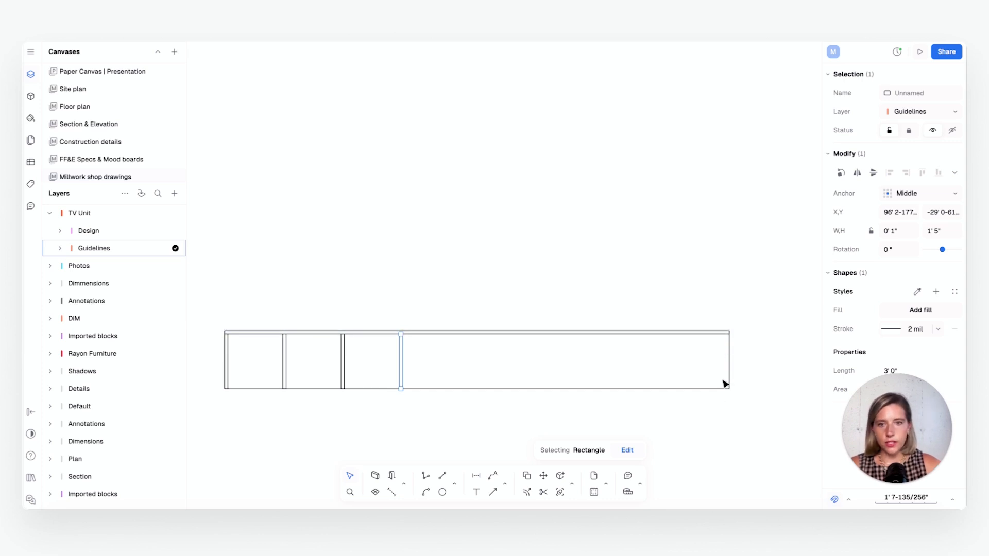
{"action": "key", "text": "ctrl+d"}
{"action": "scroll", "coordinate": [380, 367], "scroll_direction": "up", "scroll_amount": 5}
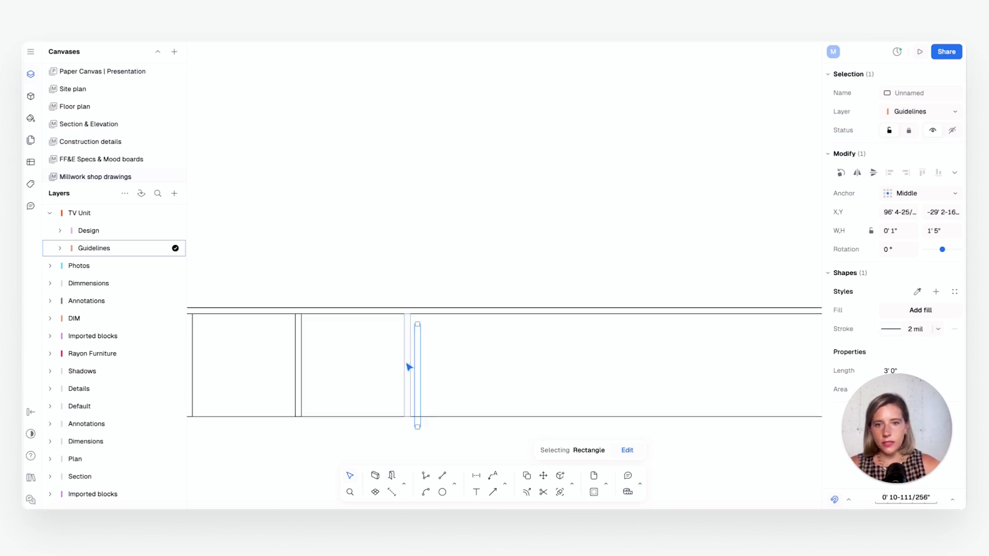
{"action": "left_click_drag", "start_coordinate": [457, 253], "coordinate": [521, 255]}
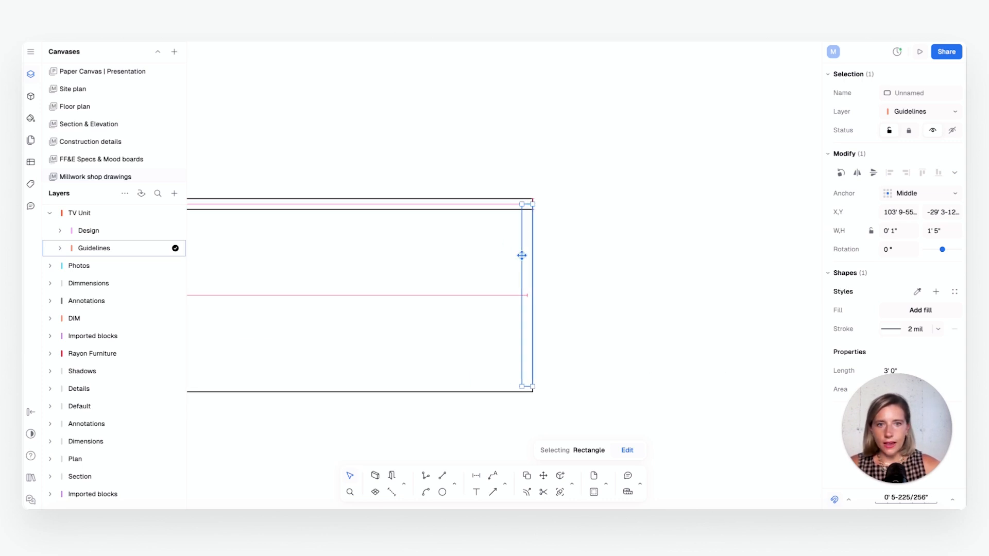
{"action": "left_click", "coordinate": [569, 274]}
Copy the right side panel 1' 6" to the left along the outline's bottom edge, starting from its lower-left corner
{"action": "left_click", "coordinate": [525, 307]}
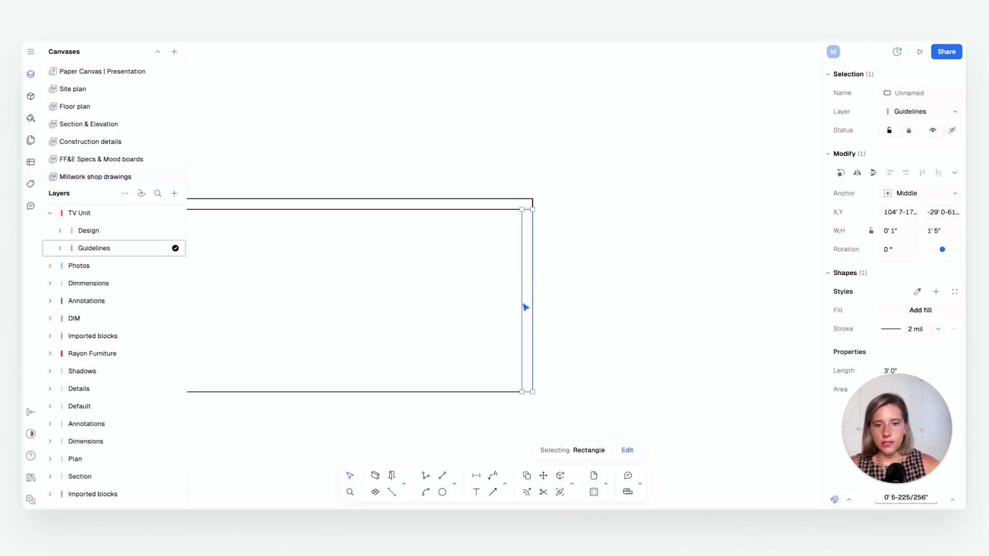
{"action": "key", "text": "c"}
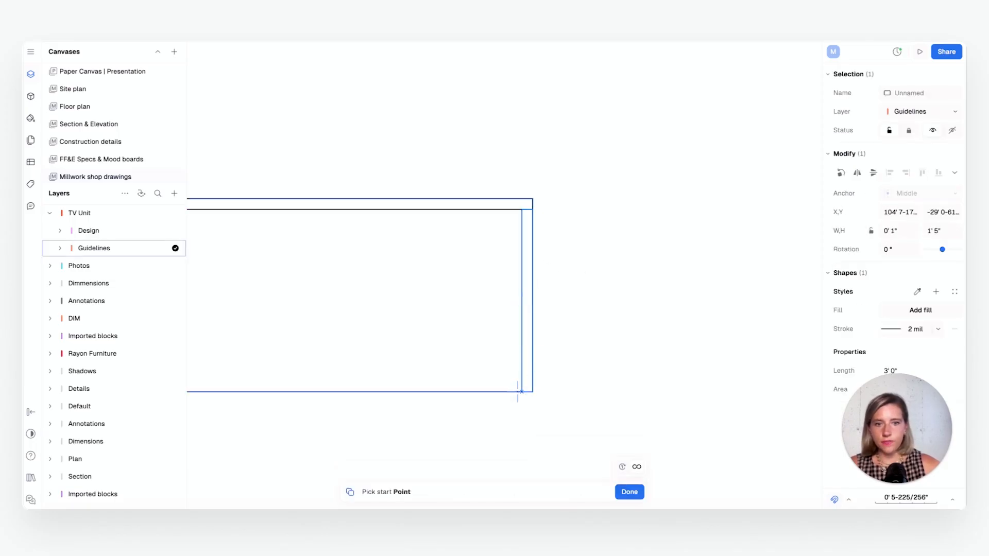
{"action": "left_click", "coordinate": [522, 392]}
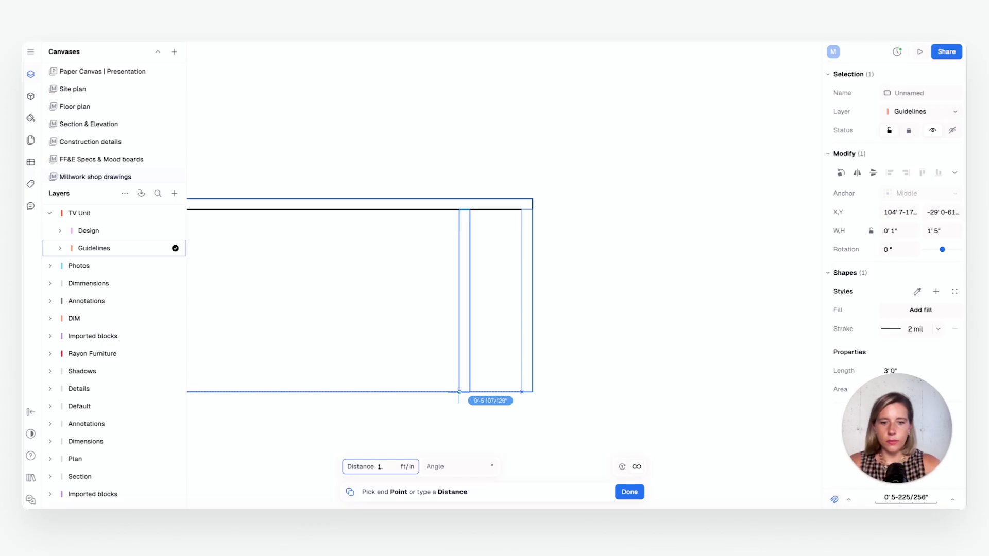
{"action": "type", "text": "1.5"}
{"action": "key", "text": "Tab"}
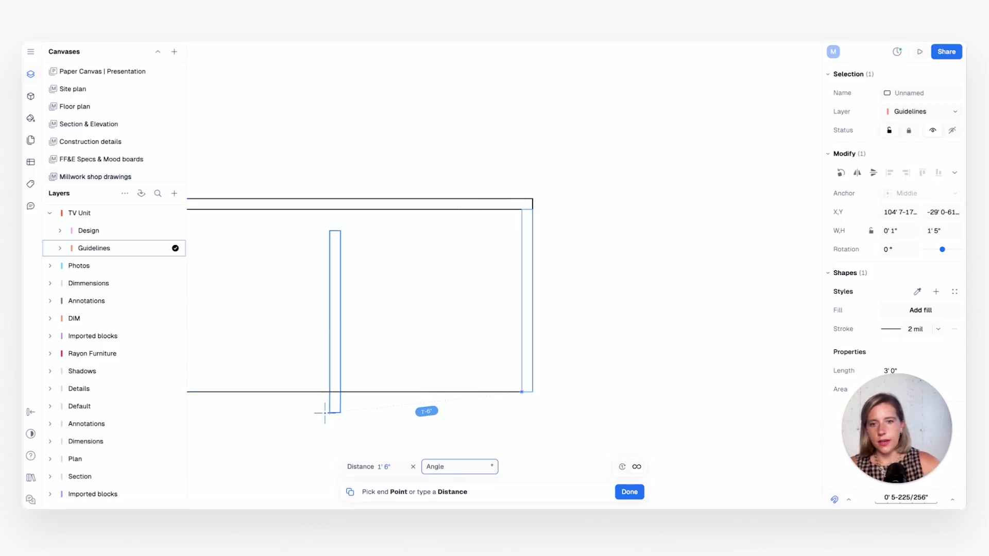
{"action": "left_click", "coordinate": [334, 392]}
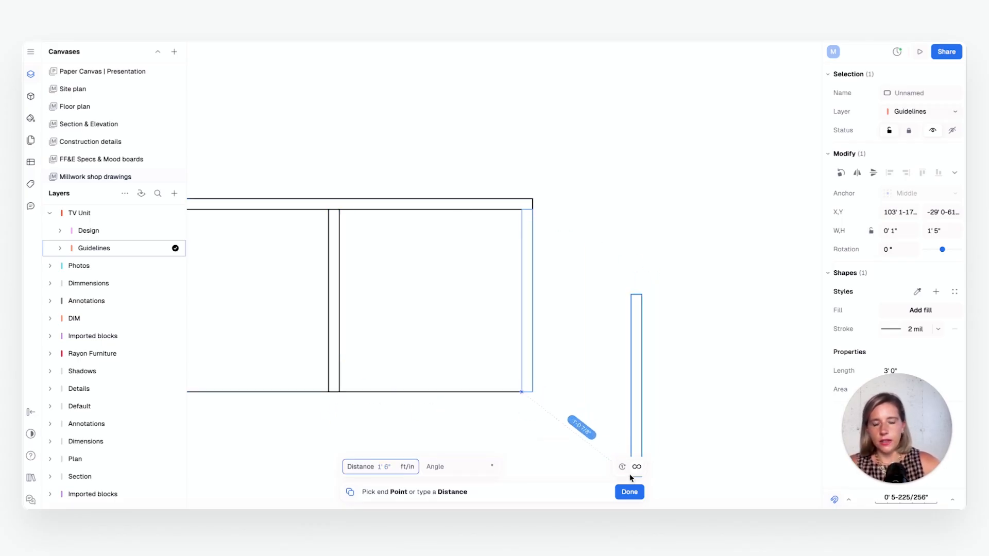
{"action": "left_click", "coordinate": [629, 489]}
Examine the wall-mounted TV block in the finished built-in TV unit plan as a reference for the new plan
{"action": "scroll", "coordinate": [520, 401], "scroll_direction": "down", "scroll_amount": 8}
{"action": "middle_click_drag", "start_coordinate": [483, 393], "coordinate": [643, 355]}
{"action": "scroll", "coordinate": [493, 370], "scroll_direction": "up", "scroll_amount": 1}
{"action": "scroll", "coordinate": [493, 370], "scroll_direction": "up", "scroll_amount": 1}
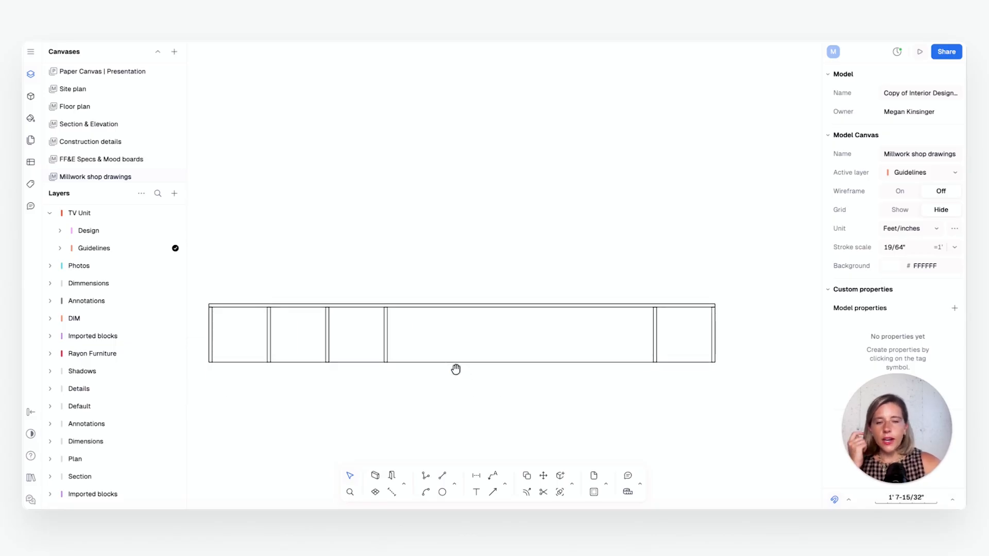
{"action": "middle_click_drag", "start_coordinate": [456, 369], "coordinate": [464, 376]}
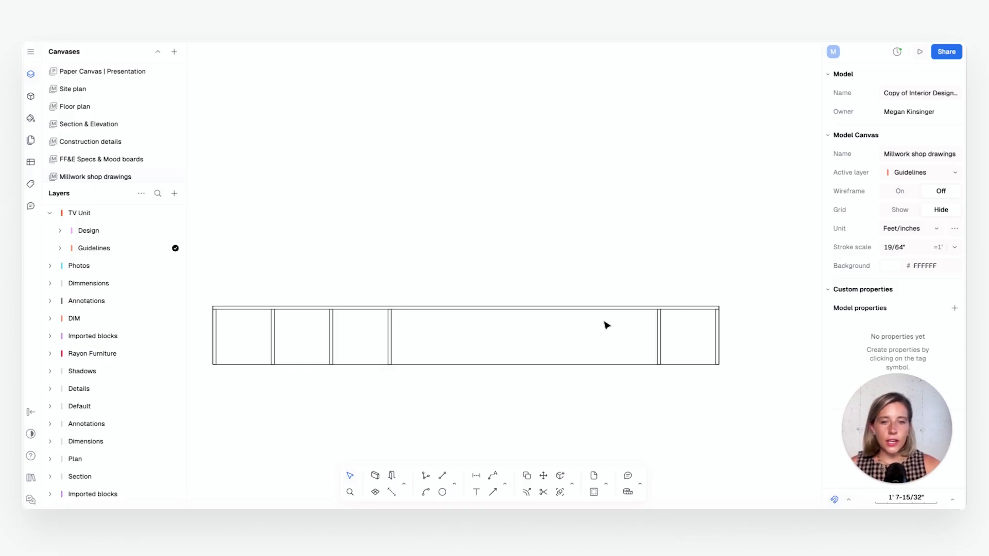
{"action": "scroll", "coordinate": [569, 342], "scroll_direction": "down", "scroll_amount": 5}
{"action": "middle_click_drag", "start_coordinate": [386, 378], "coordinate": [625, 319]}
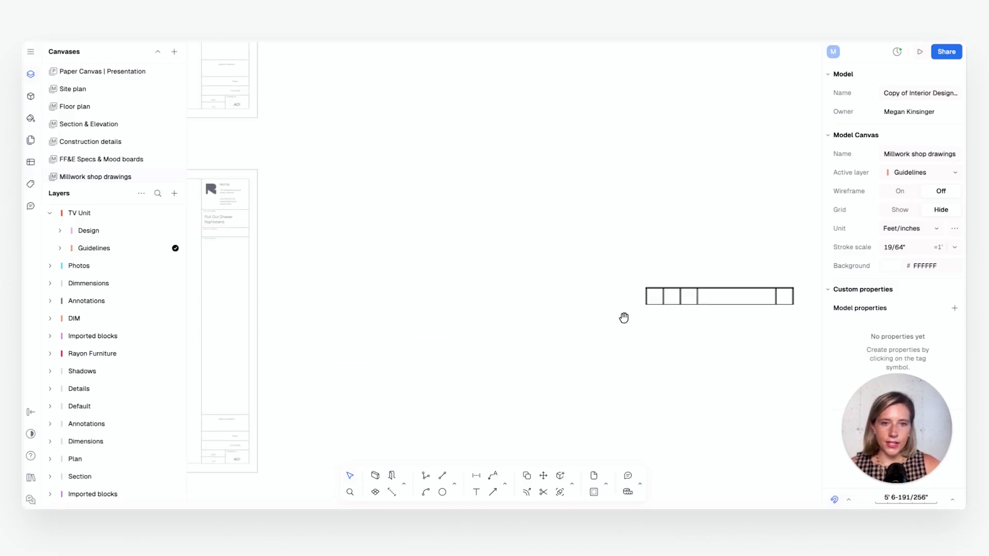
{"action": "scroll", "coordinate": [624, 319], "scroll_direction": "down", "scroll_amount": 1}
{"action": "middle_click_drag", "start_coordinate": [368, 313], "coordinate": [737, 272]}
{"action": "scroll", "coordinate": [390, 194], "scroll_direction": "up", "scroll_amount": 2}
{"action": "scroll", "coordinate": [390, 197], "scroll_direction": "up", "scroll_amount": 5}
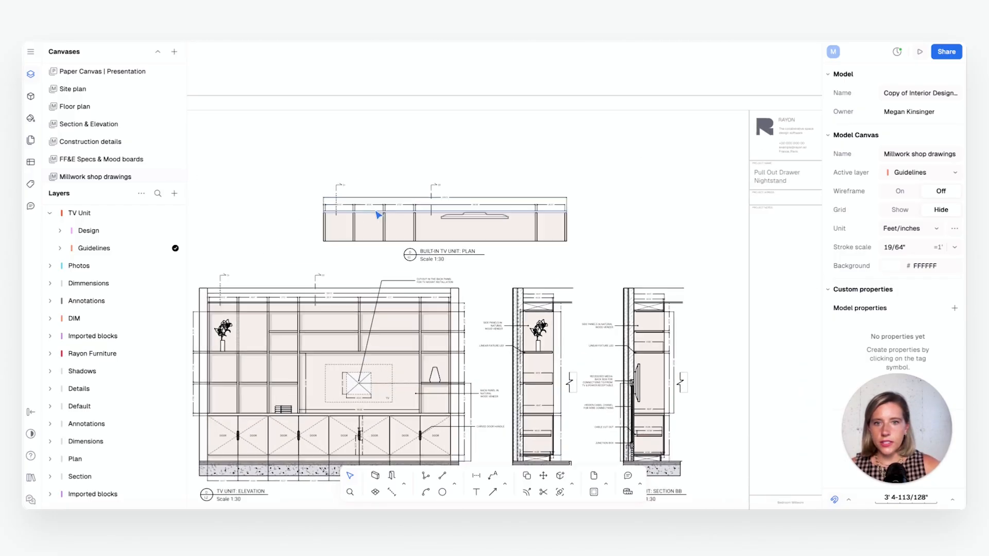
{"action": "middle_click_drag", "start_coordinate": [369, 272], "coordinate": [368, 279]}
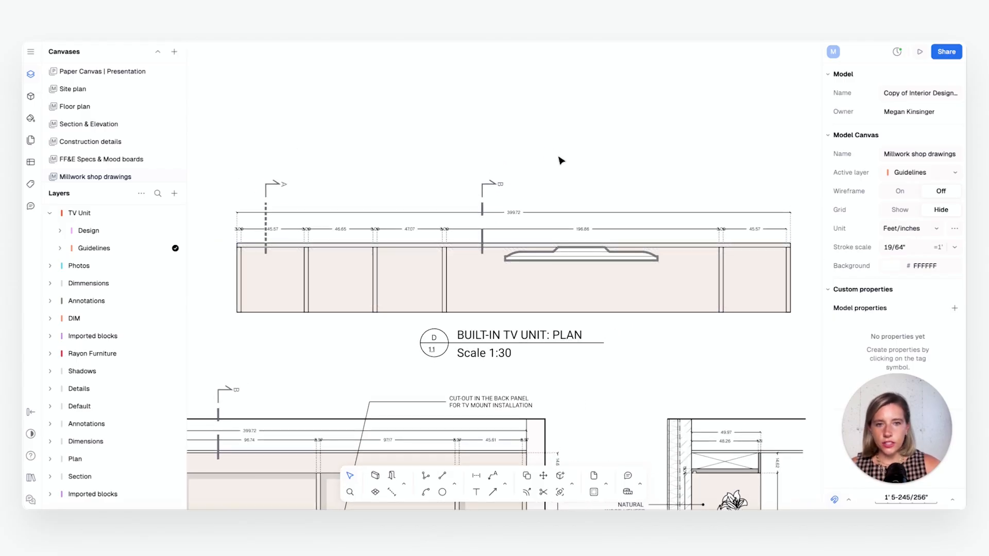
{"action": "left_click", "coordinate": [586, 258]}
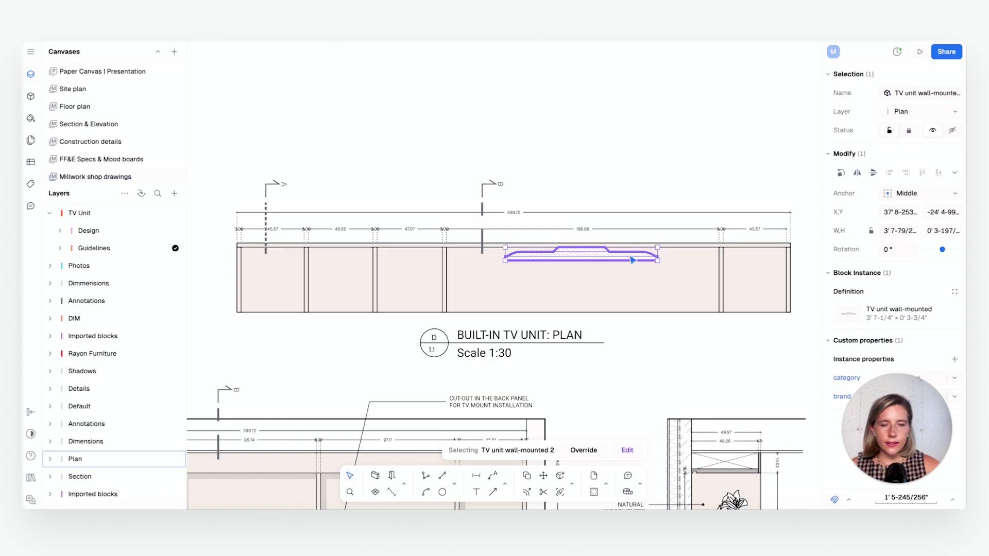
{"action": "scroll", "coordinate": [682, 287], "scroll_direction": "down", "scroll_amount": 3}
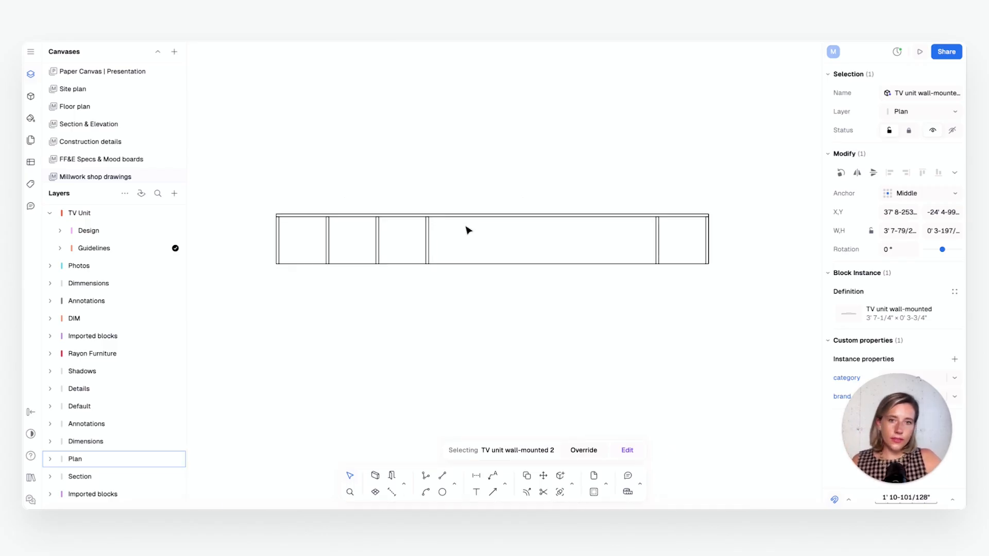
{"action": "scroll", "coordinate": [467, 229], "scroll_direction": "up", "scroll_amount": 2}
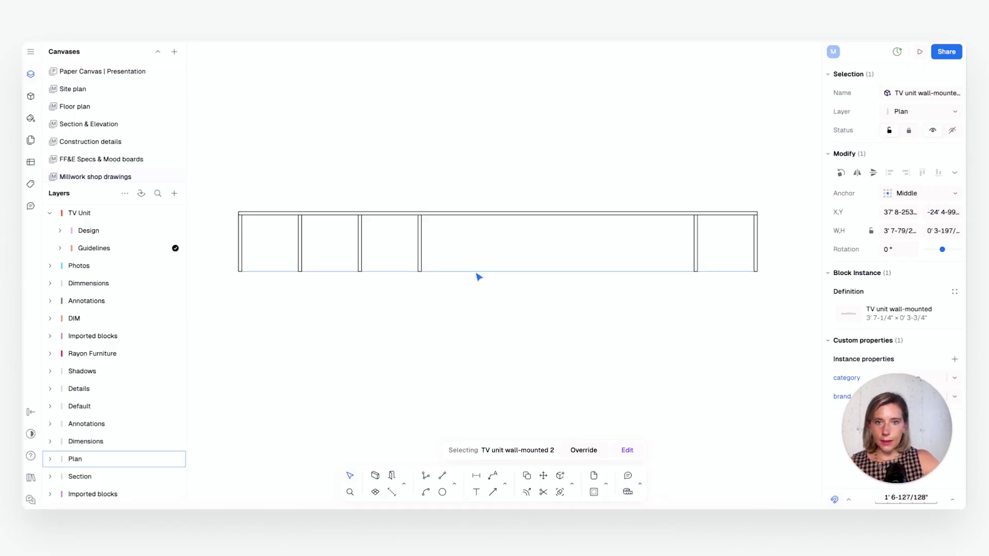
{"action": "scroll", "coordinate": [477, 276], "scroll_direction": "down", "scroll_amount": 1}
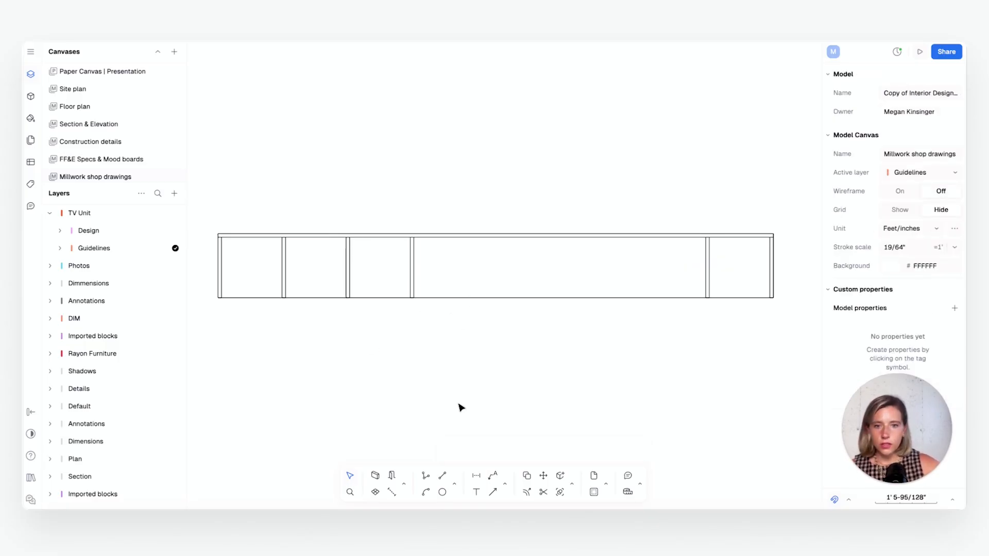
Place vertical guidelines with repeated placement enabled, at both edges of the left side panel and the first two dividers
{"action": "left_click", "coordinate": [455, 487]}
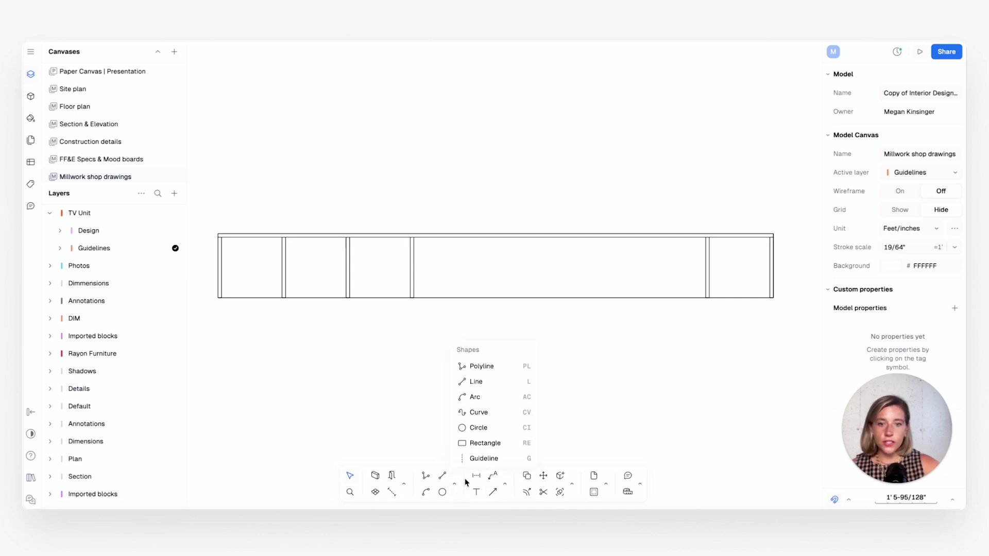
{"action": "left_click", "coordinate": [484, 458]}
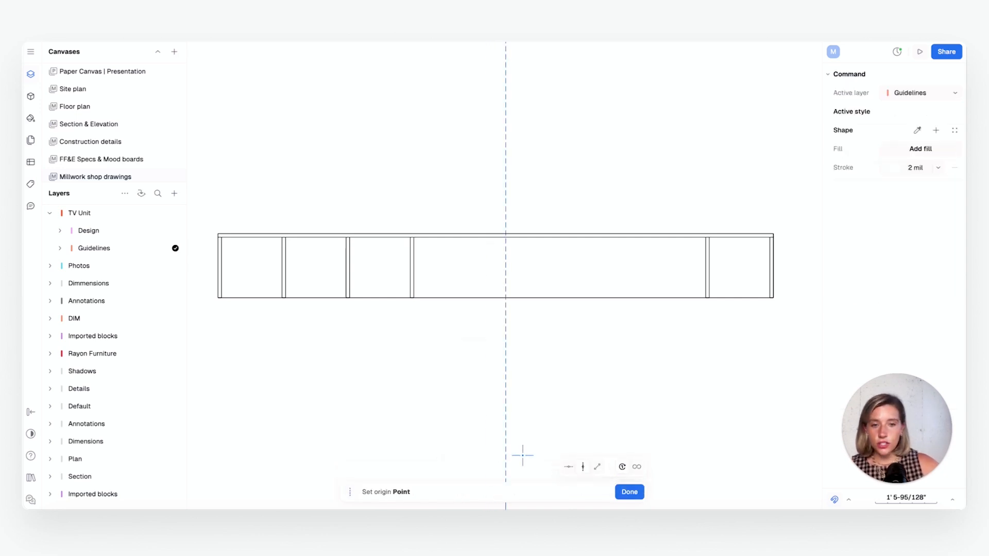
{"action": "left_click", "coordinate": [637, 467]}
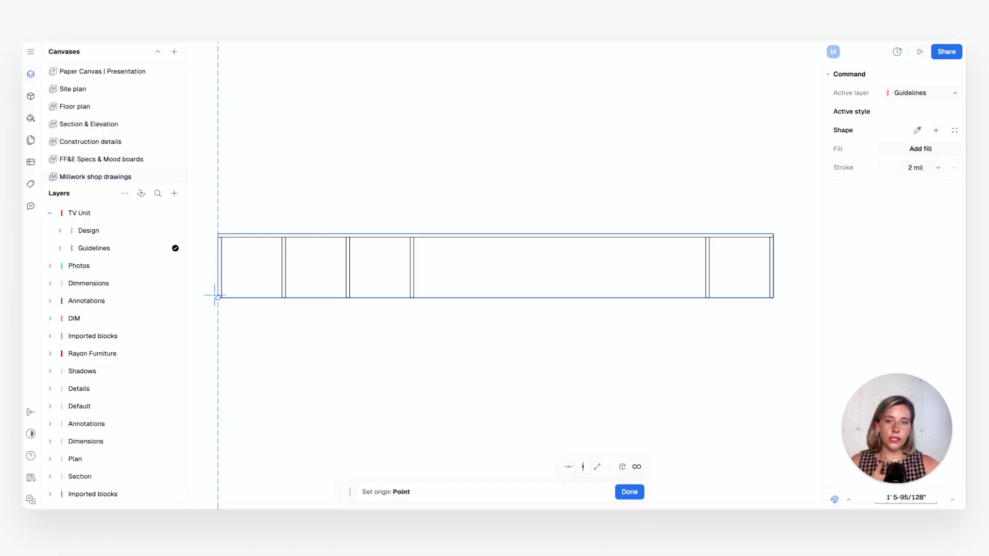
{"action": "mouse_move", "coordinate": [256, 295]}
{"action": "middle_mouse_down"}
{"action": "mouse_move", "coordinate": [374, 258]}
{"action": "mouse_move", "coordinate": [307, 270]}
{"action": "middle_mouse_up"}
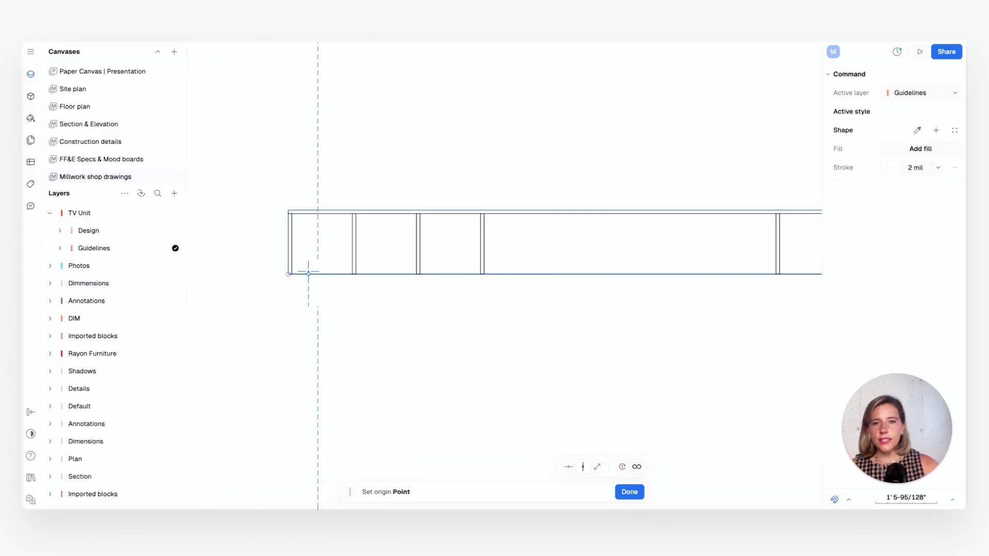
{"action": "scroll", "coordinate": [288, 270], "scroll_direction": "up", "scroll_amount": 4}
{"action": "left_click", "coordinate": [286, 281]}
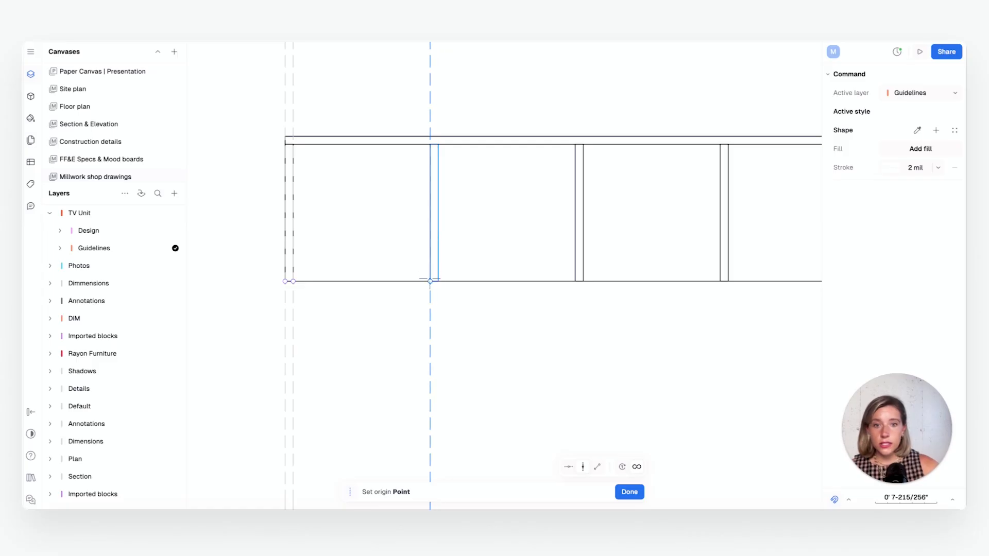
{"action": "left_click", "coordinate": [438, 281]}
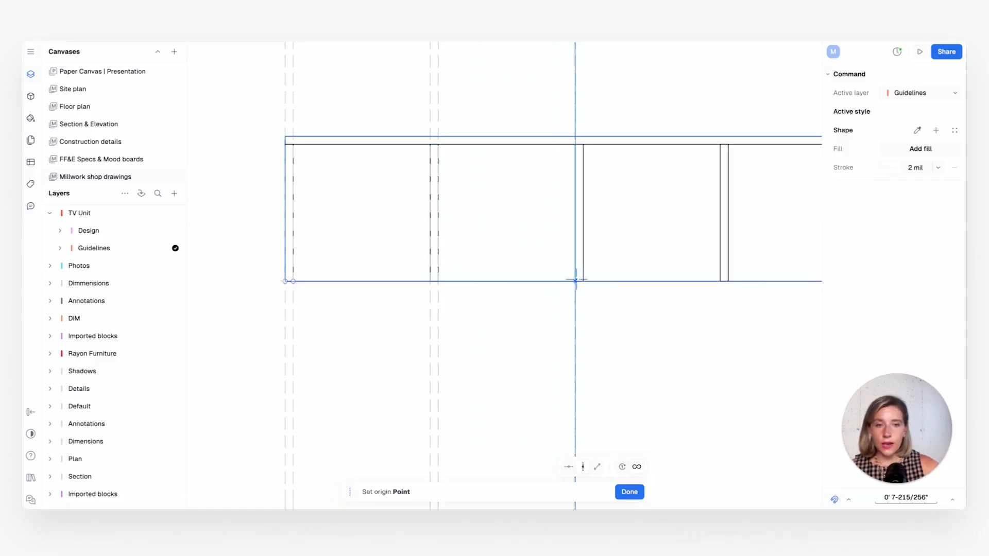
{"action": "left_click", "coordinate": [576, 281]}
Add vertical guidelines at both edges of the third divider, the rightmost divider and the right side panel, and finish the command
{"action": "middle_click_drag", "start_coordinate": [644, 288], "coordinate": [261, 251]}
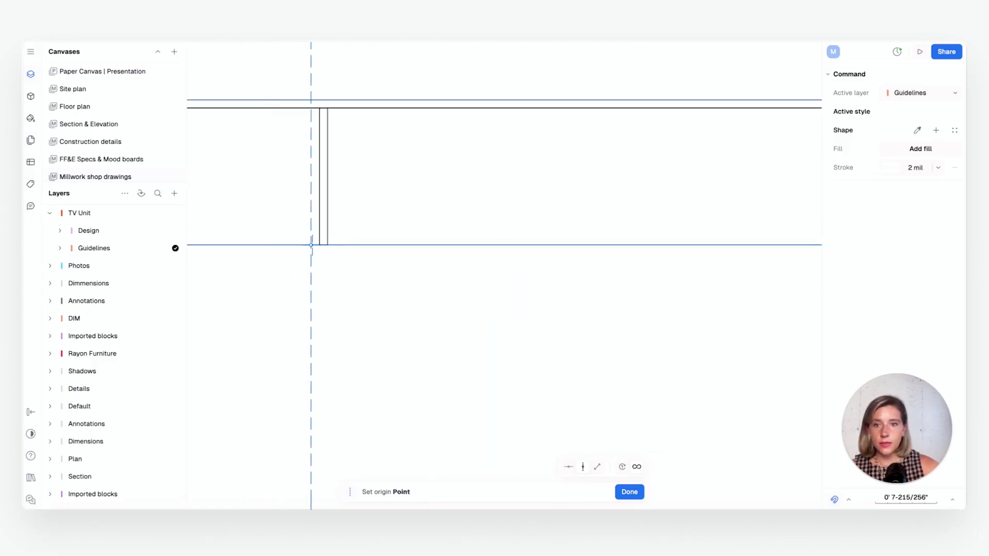
{"action": "left_click", "coordinate": [321, 245]}
{"action": "scroll", "coordinate": [571, 292], "scroll_direction": "down", "scroll_amount": 1}
{"action": "middle_click_drag", "start_coordinate": [585, 297], "coordinate": [226, 263]}
{"action": "left_click", "coordinate": [543, 217]}
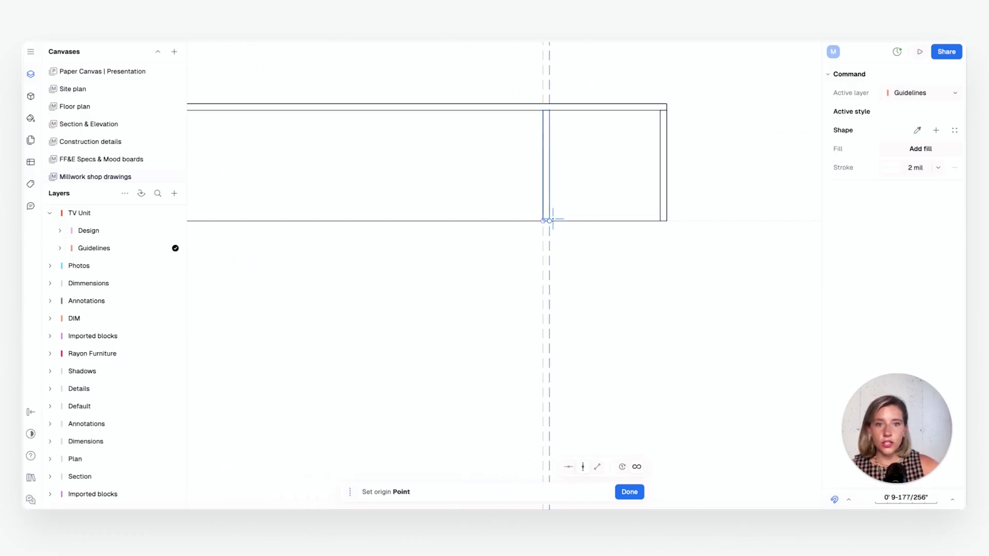
{"action": "left_click", "coordinate": [551, 217]}
{"action": "left_click", "coordinate": [659, 218]}
{"action": "left_click", "coordinate": [666, 221]}
{"action": "key", "text": "Return"}
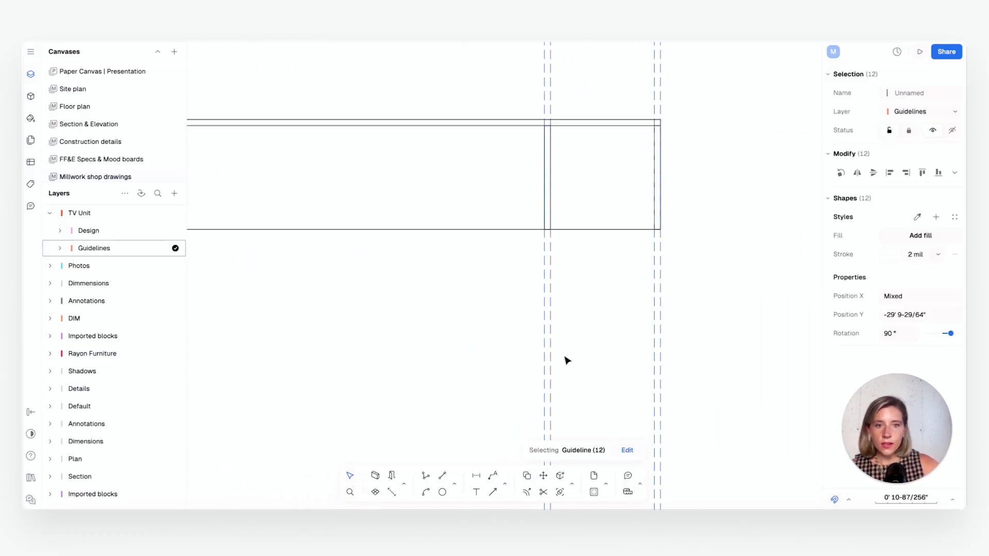
{"action": "scroll", "coordinate": [624, 280], "scroll_direction": "down", "scroll_amount": 5}
{"action": "scroll", "coordinate": [512, 298], "scroll_direction": "down", "scroll_amount": 2}
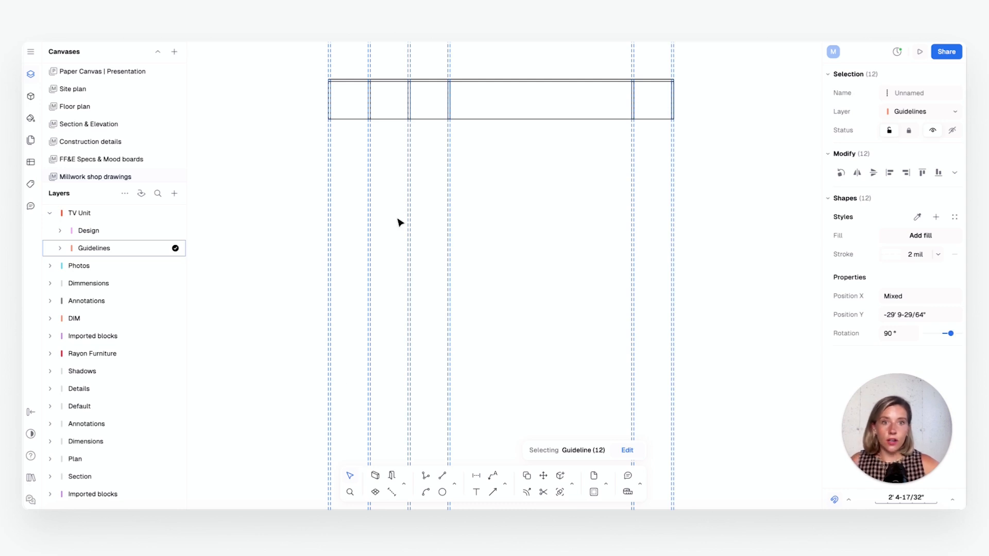
{"action": "scroll", "coordinate": [504, 87], "scroll_direction": "up", "scroll_amount": 3}
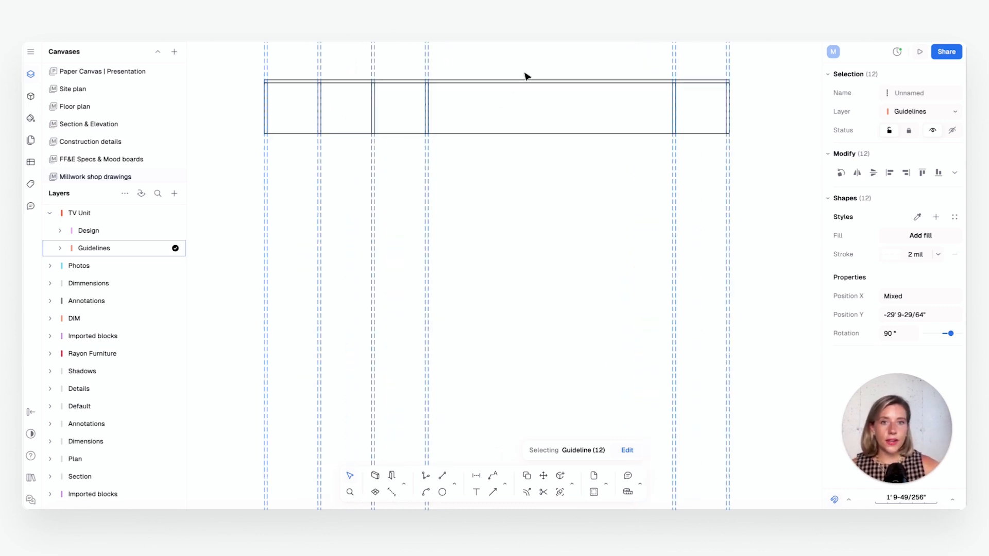
{"action": "middle_click_drag", "start_coordinate": [522, 76], "coordinate": [509, 131]}
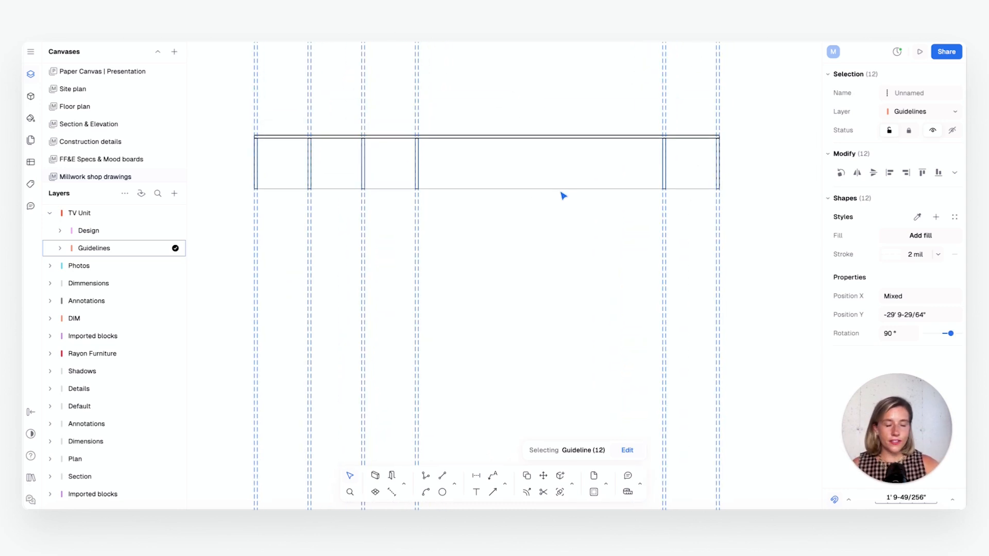
Draw a 13' by 8' 6" rectangle below the plan on the Design layer, starting from the leftmost guideline, as the elevation outline
{"action": "scroll", "coordinate": [545, 211], "scroll_direction": "down", "scroll_amount": 2}
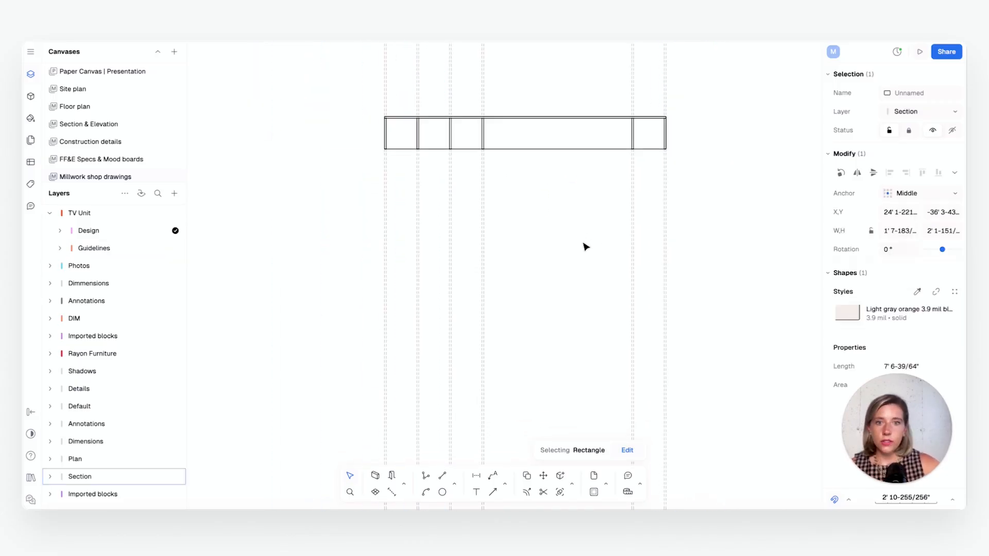
{"action": "scroll", "coordinate": [585, 245], "scroll_direction": "up", "scroll_amount": 1}
{"action": "middle_click_drag", "start_coordinate": [585, 246], "coordinate": [570, 256]}
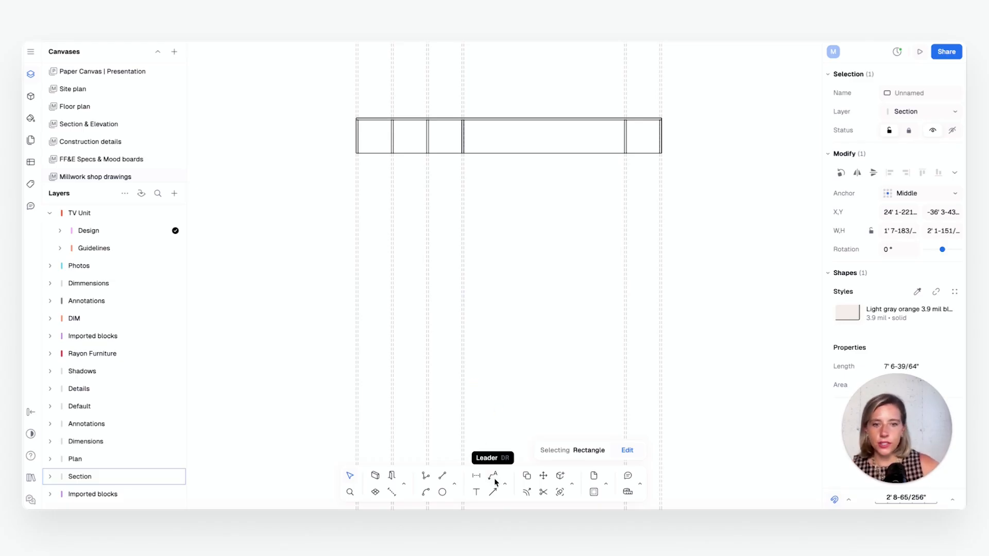
{"action": "left_click", "coordinate": [455, 482]}
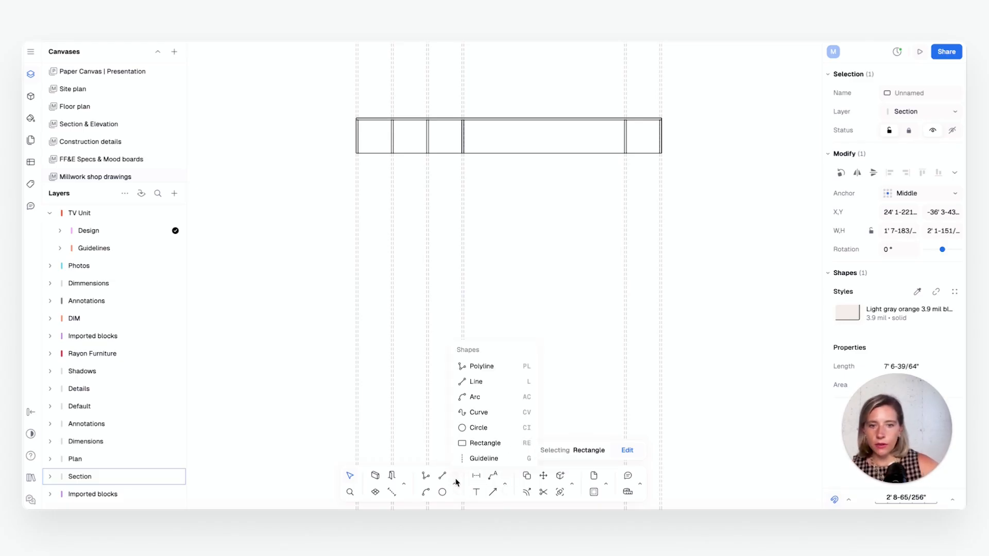
{"action": "left_click", "coordinate": [475, 441]}
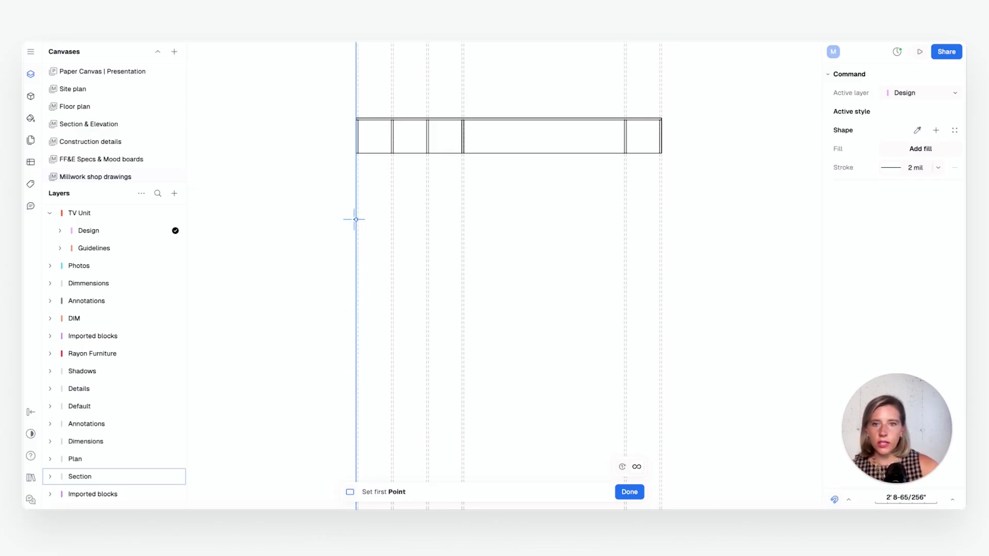
{"action": "left_click", "coordinate": [356, 243]}
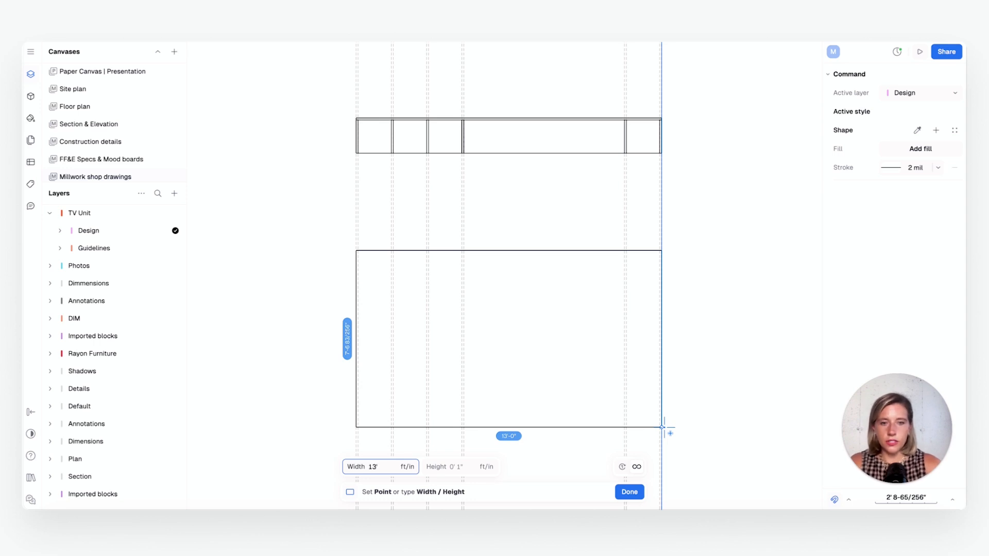
{"action": "key", "text": "Tab"}
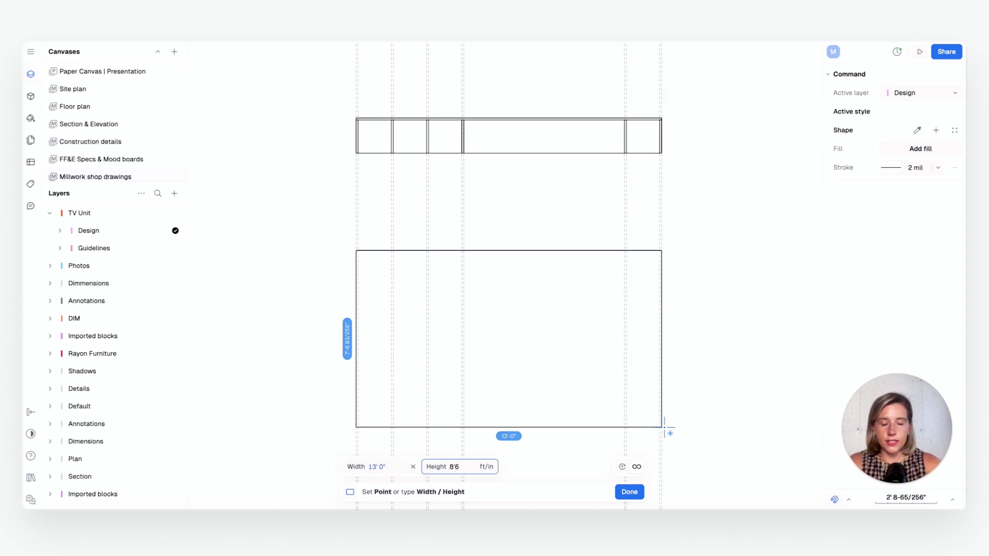
{"action": "key", "text": "Return"}
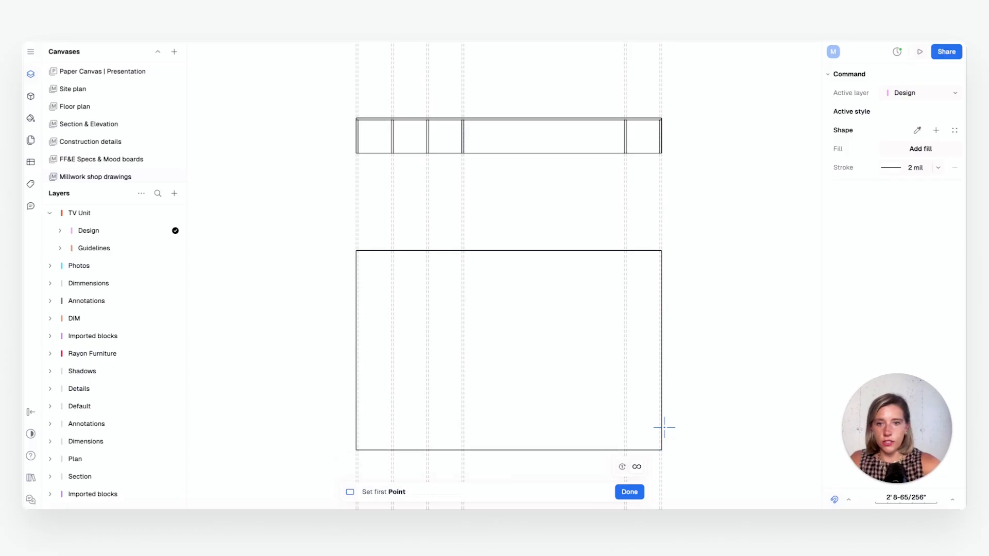
{"action": "left_click", "coordinate": [633, 493]}
{"action": "scroll", "coordinate": [656, 364], "scroll_direction": "down", "scroll_amount": 3}
{"action": "left_click", "coordinate": [705, 316]}
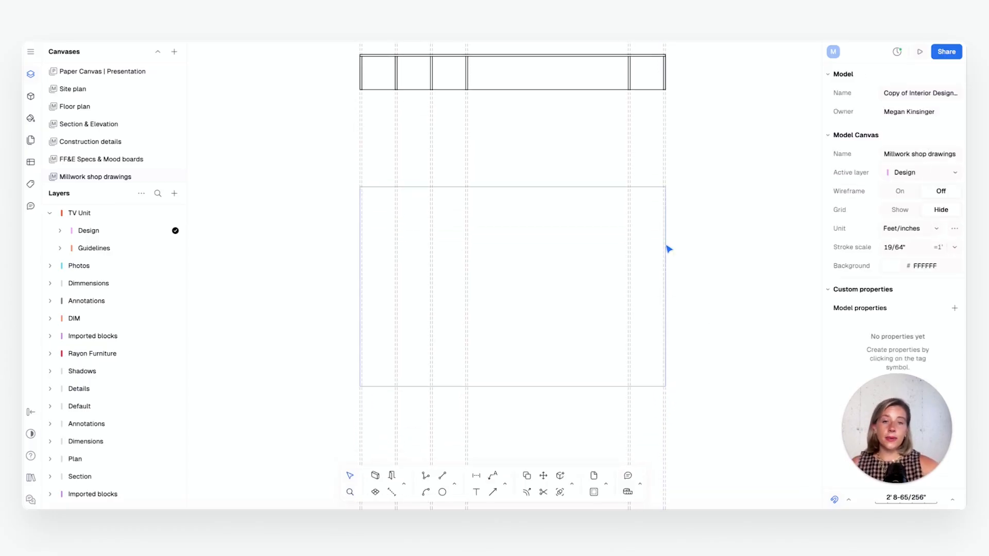
Draw a 13' by 4" base rectangle inside the elevation outline, starting from its lower-left corner
{"action": "scroll", "coordinate": [665, 250], "scroll_direction": "down", "scroll_amount": 1}
{"action": "middle_click_drag", "start_coordinate": [660, 270], "coordinate": [643, 330]}
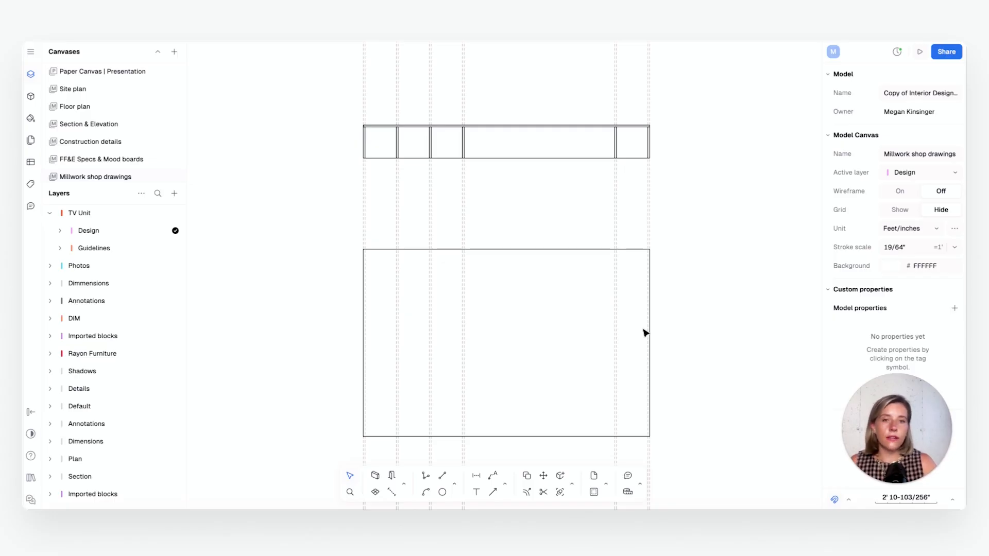
{"action": "scroll", "coordinate": [524, 421], "scroll_direction": "up", "scroll_amount": 3}
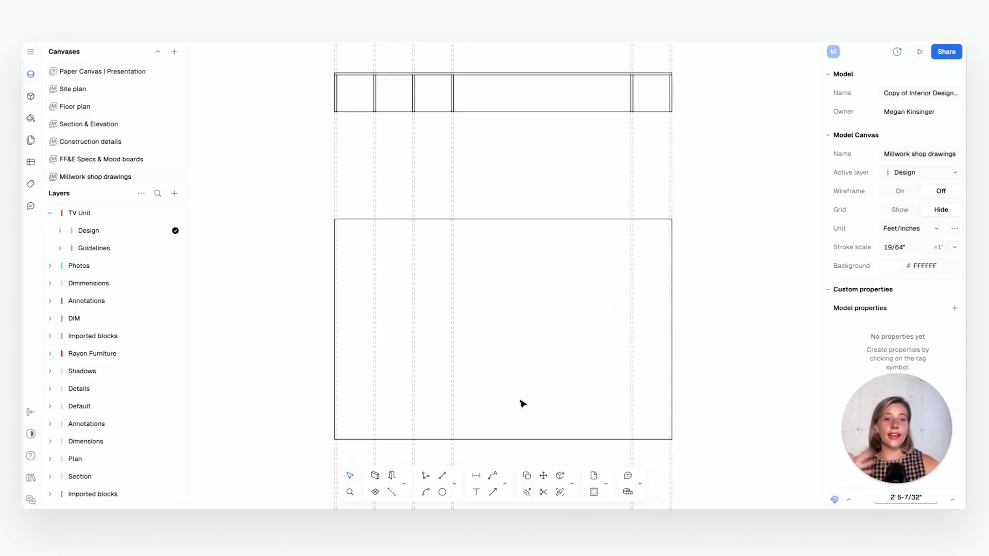
{"action": "middle_click_drag", "start_coordinate": [520, 373], "coordinate": [517, 332]}
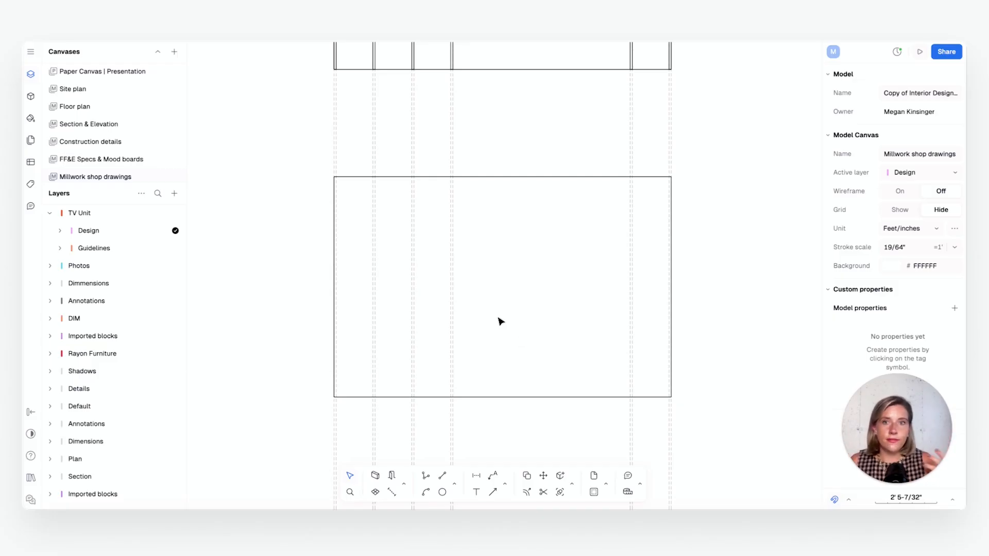
{"action": "scroll", "coordinate": [489, 337], "scroll_direction": "up", "scroll_amount": 5}
{"action": "left_click", "coordinate": [304, 415]}
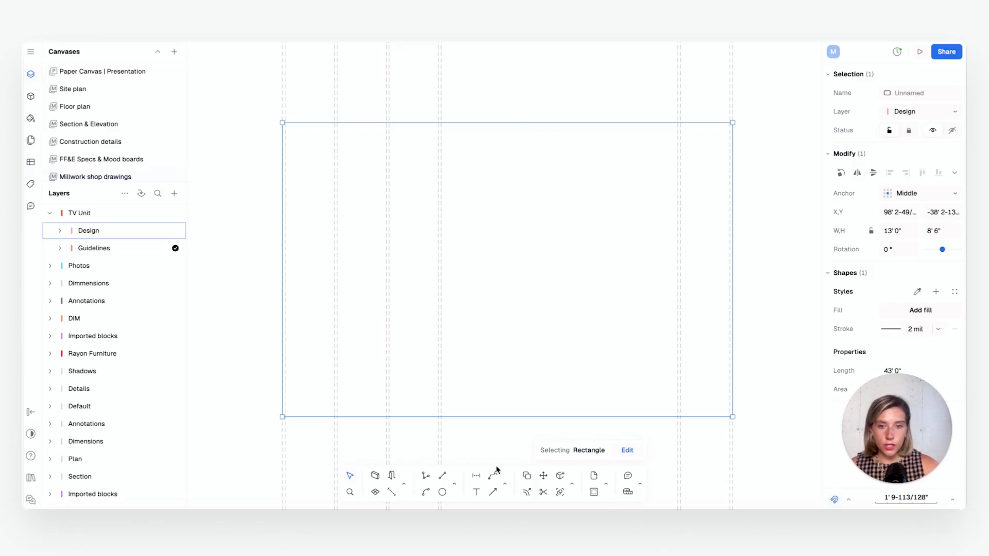
{"action": "left_click", "coordinate": [455, 485]}
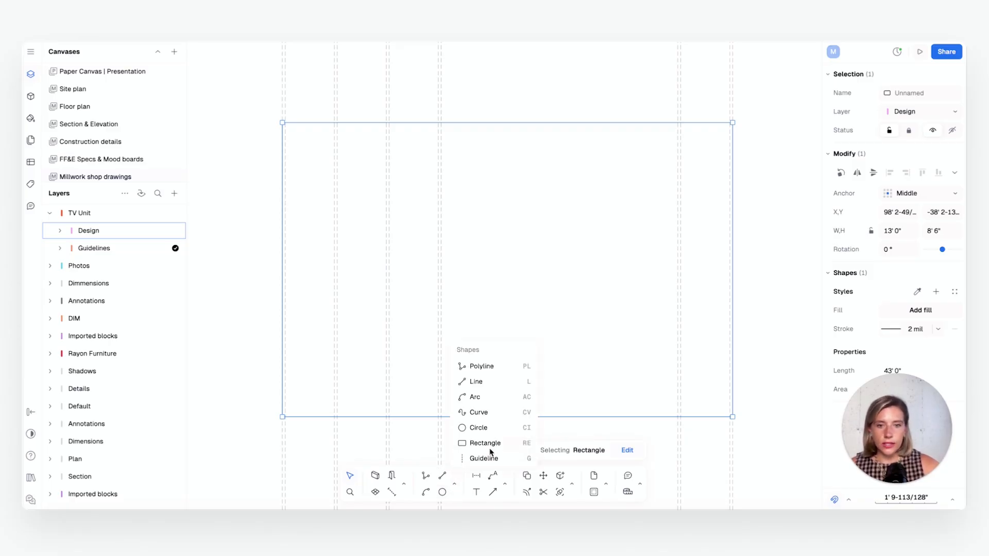
{"action": "left_click", "coordinate": [472, 444]}
{"action": "left_click", "coordinate": [282, 416]}
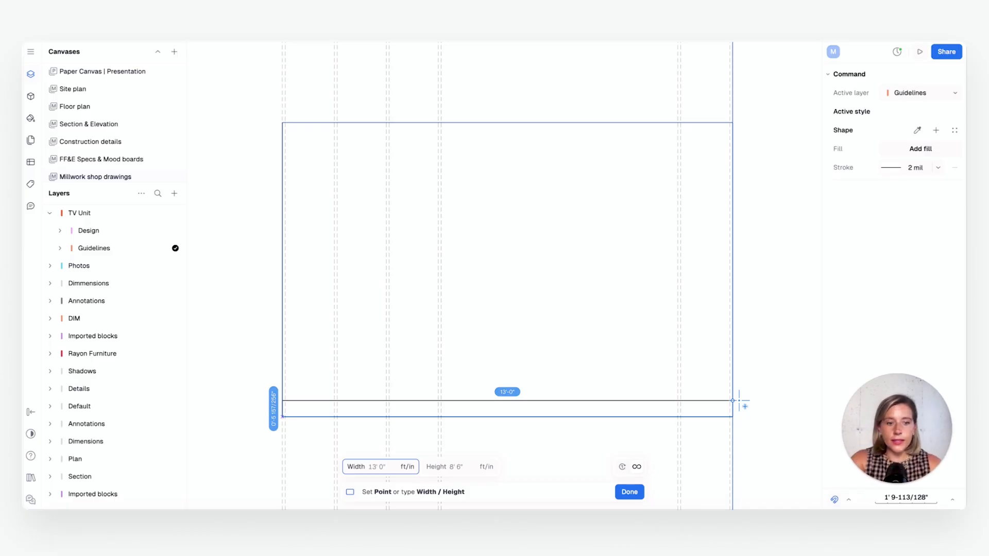
{"action": "type", "text": "13'"}
{"action": "key", "text": "Tab"}
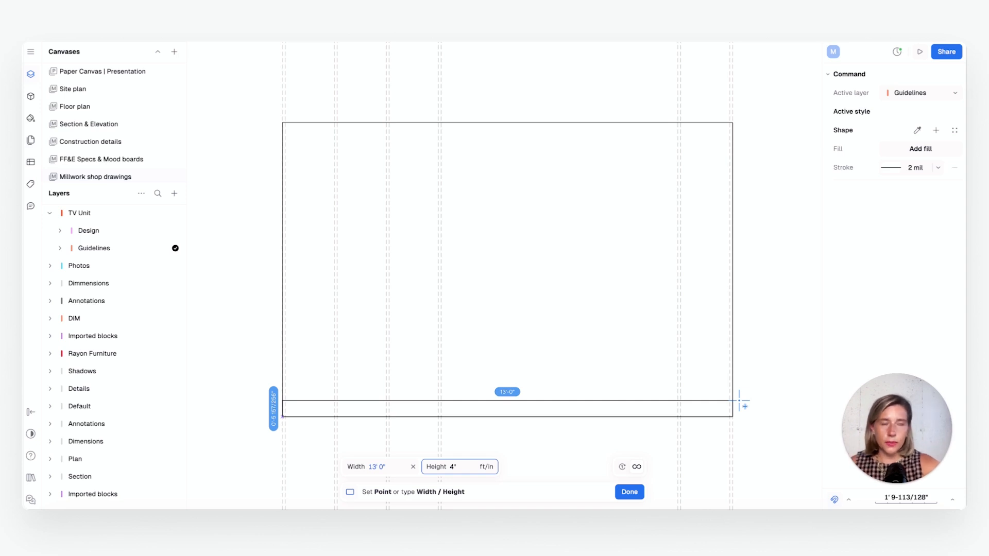
{"action": "key", "text": "Return"}
{"action": "key", "text": "Escape"}
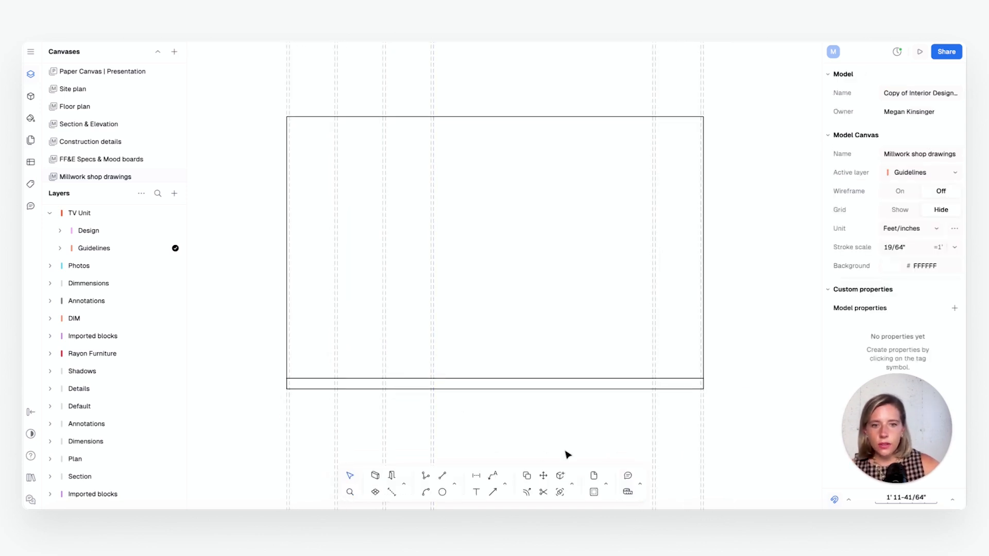
Draw a 13' by 2' rectangle directly above the 4" base strip, starting from the strip's upper-left corner
{"action": "left_click", "coordinate": [456, 486]}
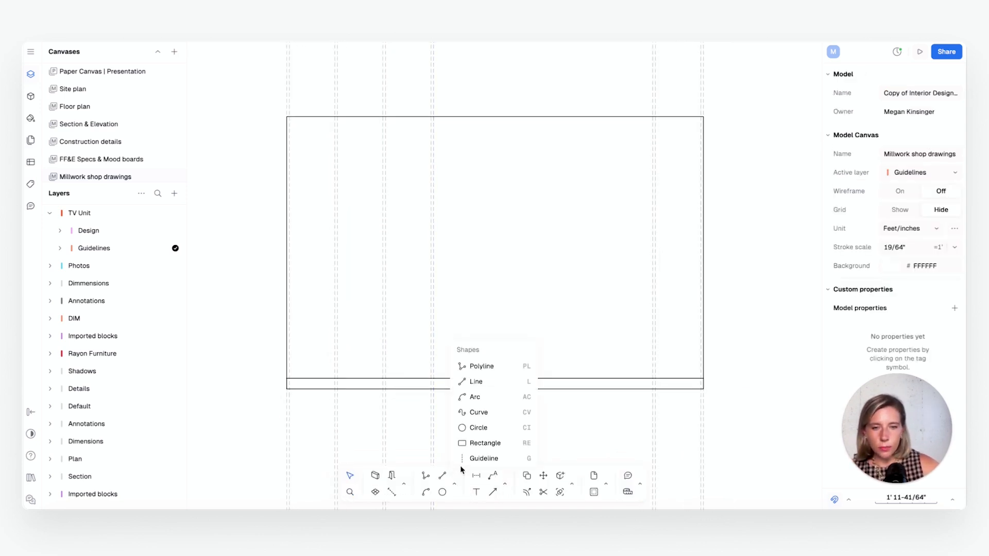
{"action": "left_click", "coordinate": [482, 445]}
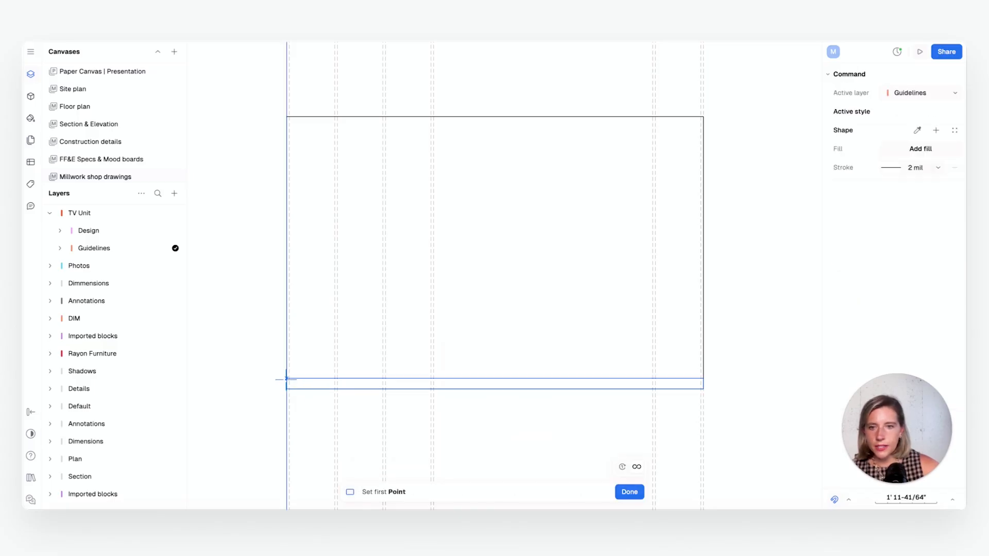
{"action": "left_click", "coordinate": [287, 378]}
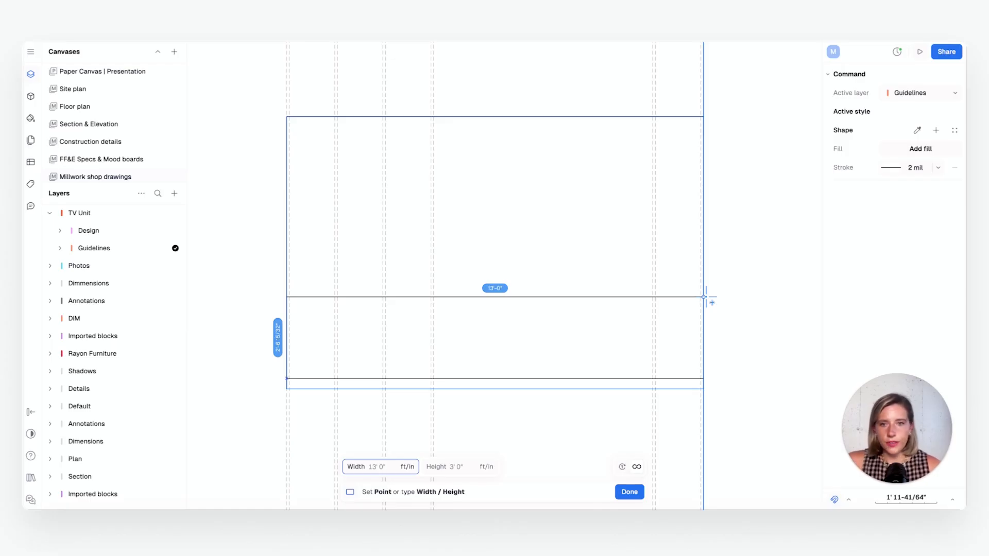
{"action": "key", "text": "Tab"}
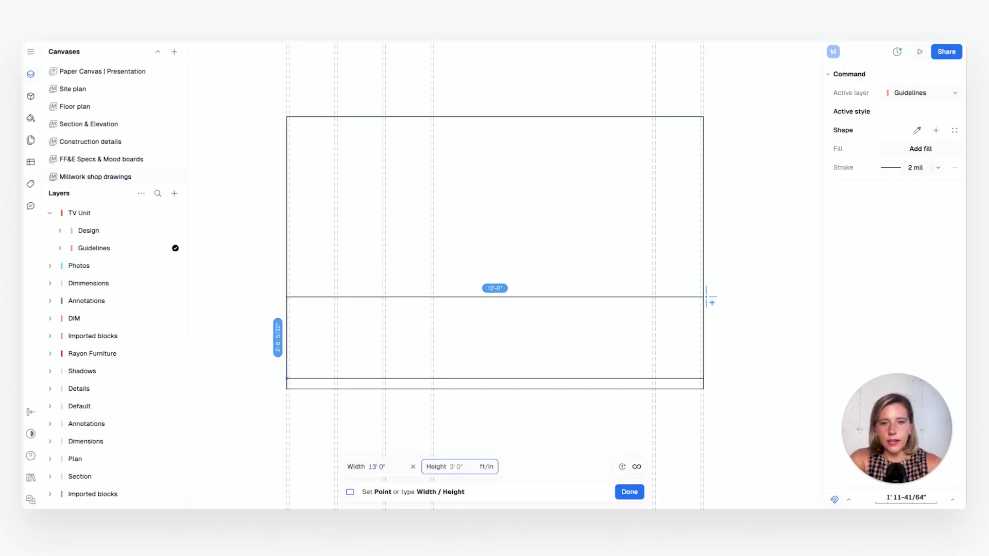
{"action": "key", "text": "Return"}
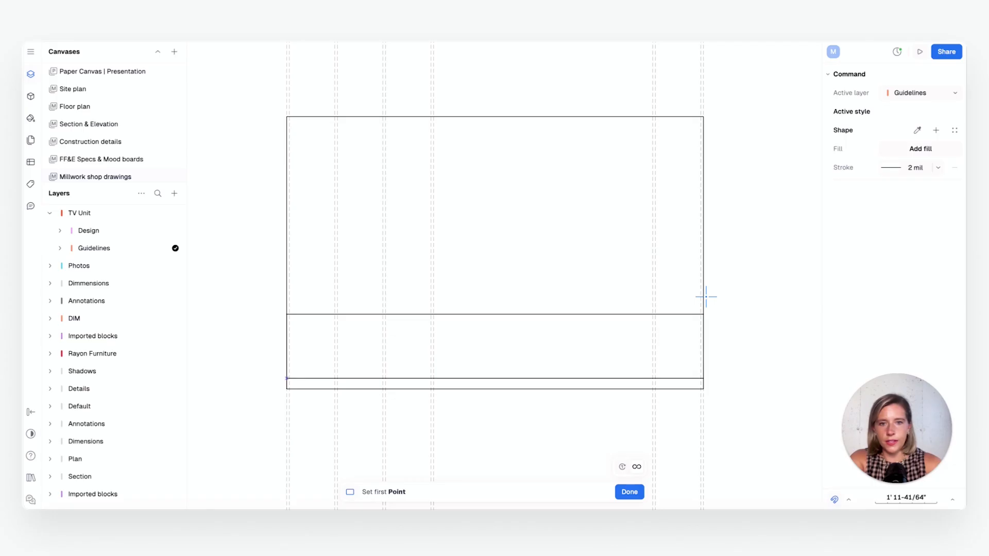
{"action": "left_click", "coordinate": [629, 492]}
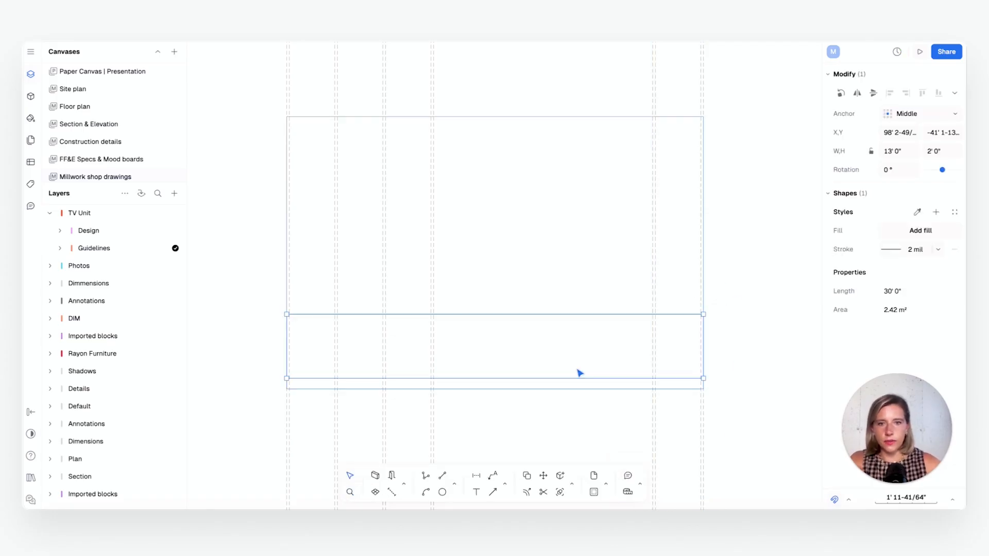
{"action": "key", "text": "r"}
{"action": "left_click", "coordinate": [509, 291]}
{"action": "key", "text": "Escape"}
{"action": "key", "text": "Escape"}
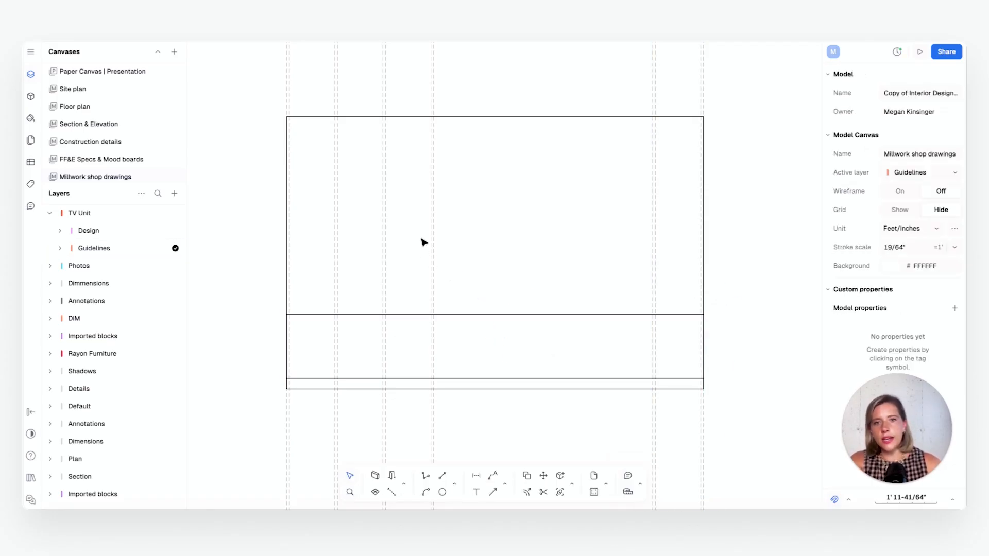
{"action": "left_click", "coordinate": [432, 245]}
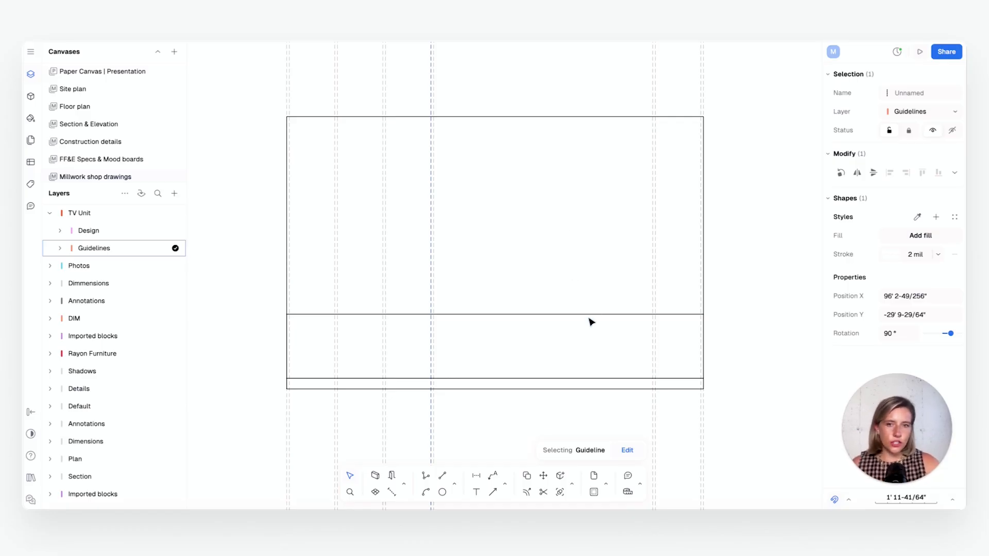
{"action": "left_click", "coordinate": [547, 285]}
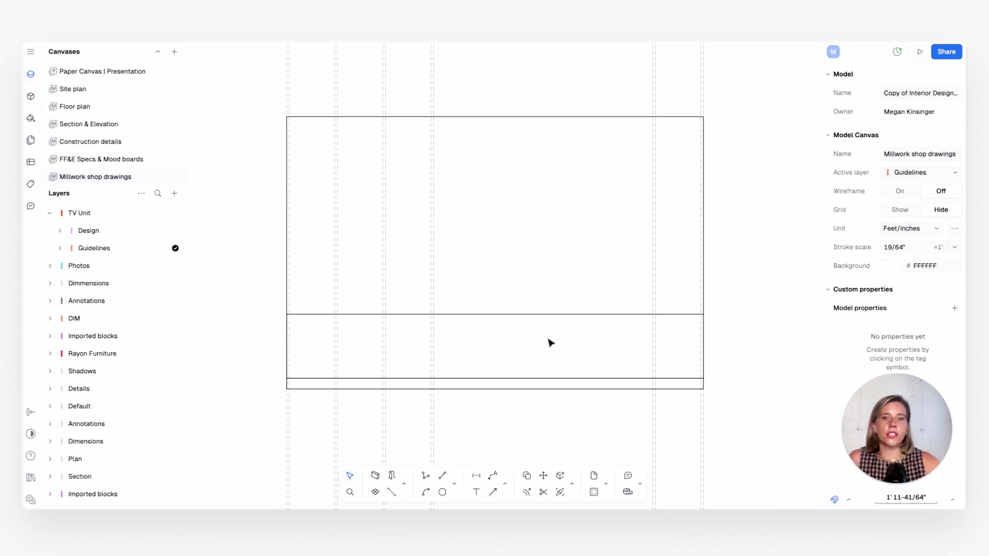
Draw a 13' by 1-1/2" rectangle on top of the 2' high rectangle, starting from its upper-left corner
{"action": "scroll", "coordinate": [527, 326], "scroll_direction": "up", "scroll_amount": 5, "text": "ctrl"}
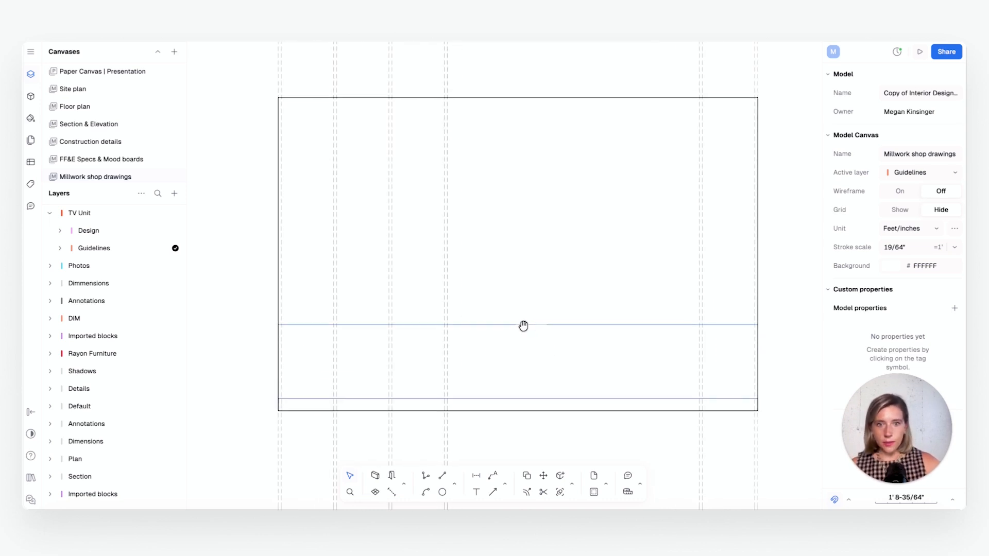
{"action": "scroll", "coordinate": [520, 323], "scroll_direction": "down", "scroll_amount": 1, "text": "ctrl"}
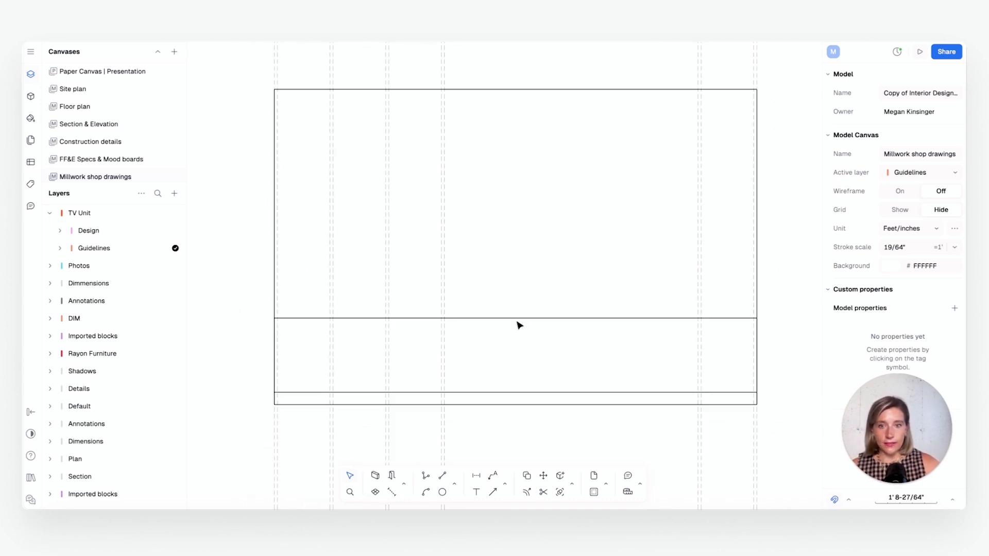
{"action": "left_click", "coordinate": [489, 324]}
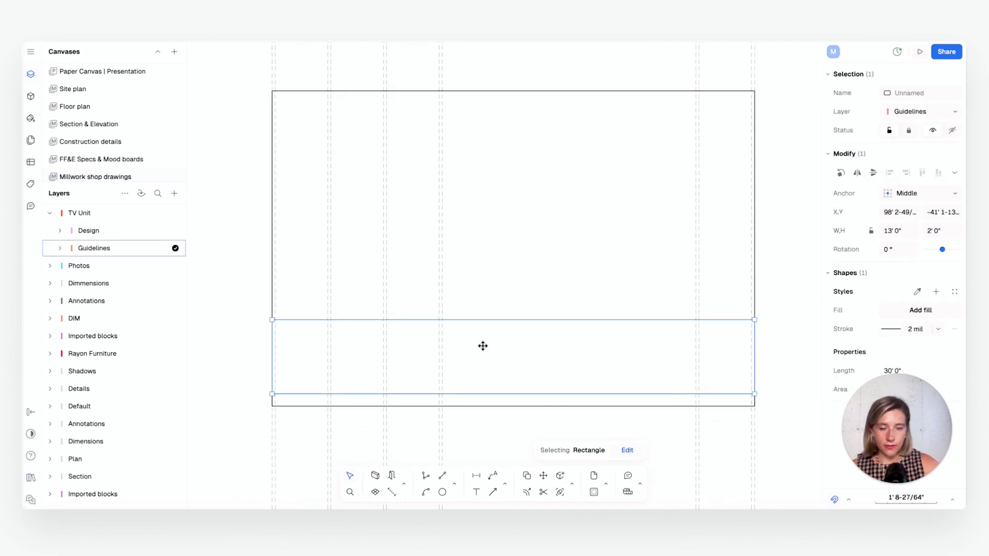
{"action": "left_click", "coordinate": [454, 484]}
{"action": "left_click", "coordinate": [472, 444]}
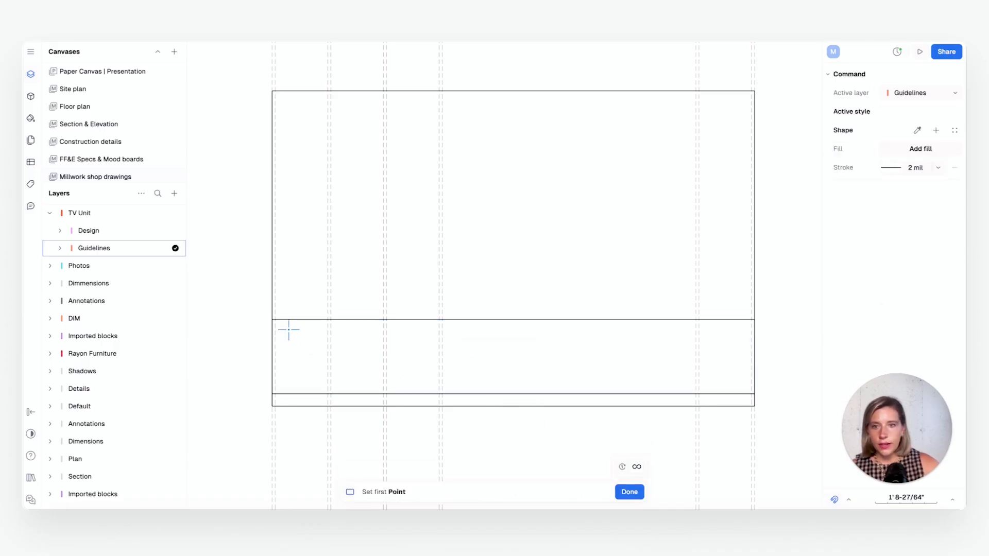
{"action": "scroll", "coordinate": [271, 318], "scroll_direction": "up", "scroll_amount": 3, "text": "ctrl"}
{"action": "left_click", "coordinate": [271, 320]}
{"action": "middle_click_drag", "start_coordinate": [698, 337], "coordinate": [391, 328]}
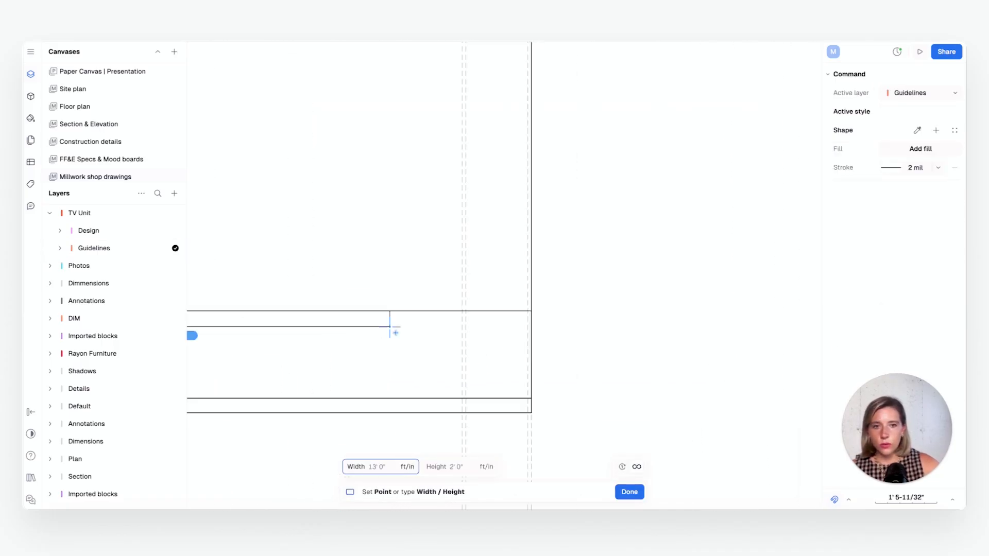
{"action": "scroll", "coordinate": [532, 304], "scroll_direction": "up", "scroll_amount": 1}
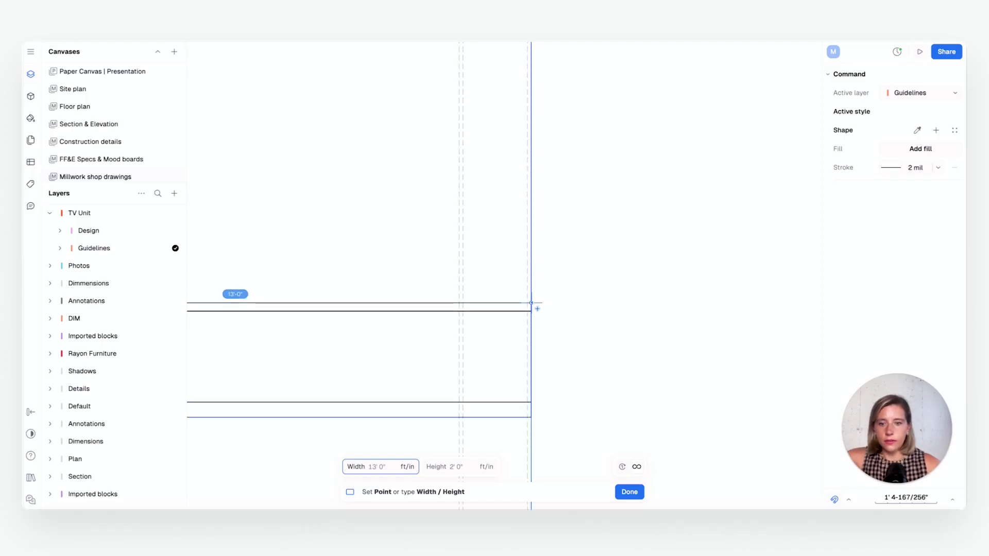
{"action": "key", "text": "Tab"}
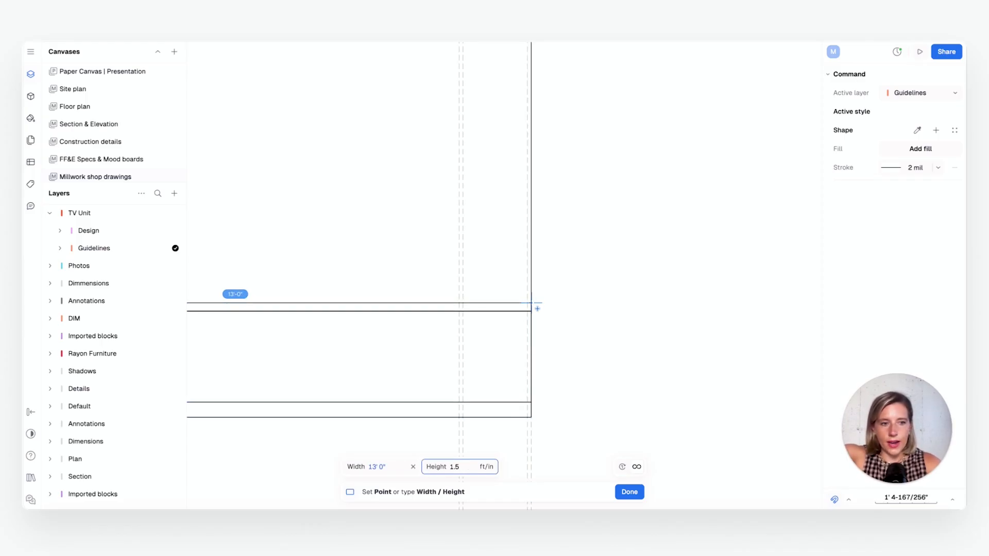
{"action": "key", "text": "Return"}
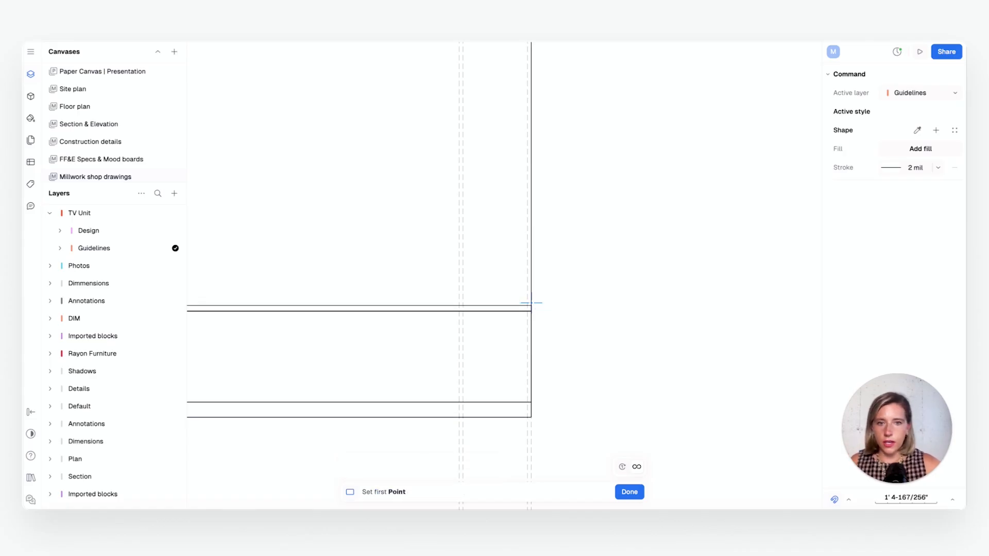
{"action": "left_click", "coordinate": [624, 492]}
{"action": "scroll", "coordinate": [515, 343], "scroll_direction": "down", "scroll_amount": 3}
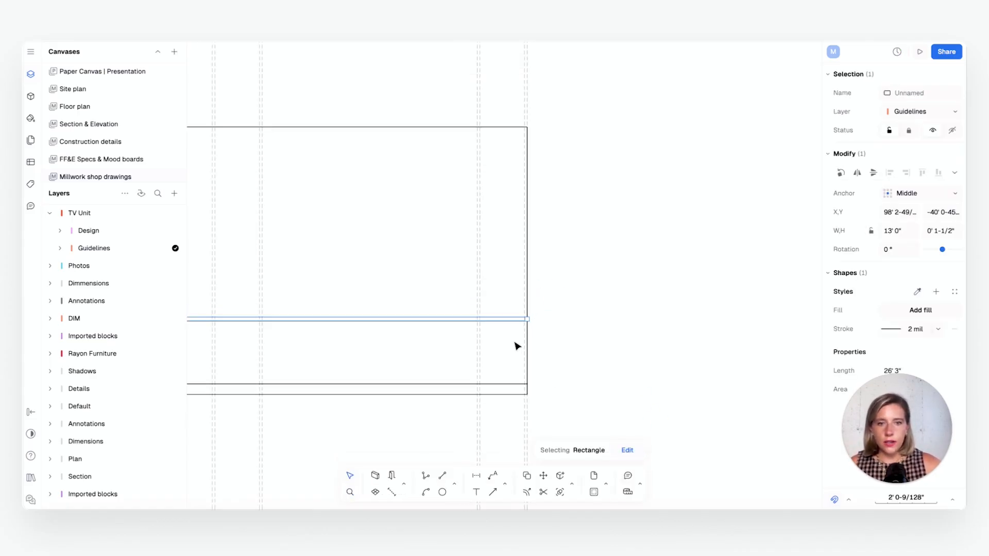
Select the 1-1/2" high rectangle running across the full width of the elevation
{"action": "middle_click_drag", "start_coordinate": [515, 344], "coordinate": [626, 343]}
{"action": "left_click", "coordinate": [715, 320]}
{"action": "scroll", "coordinate": [337, 339], "scroll_direction": "up", "scroll_amount": 1}
{"action": "scroll", "coordinate": [338, 340], "scroll_direction": "down", "scroll_amount": 1}
{"action": "middle_click_drag", "start_coordinate": [338, 340], "coordinate": [448, 336]}
{"action": "left_click", "coordinate": [507, 317]}
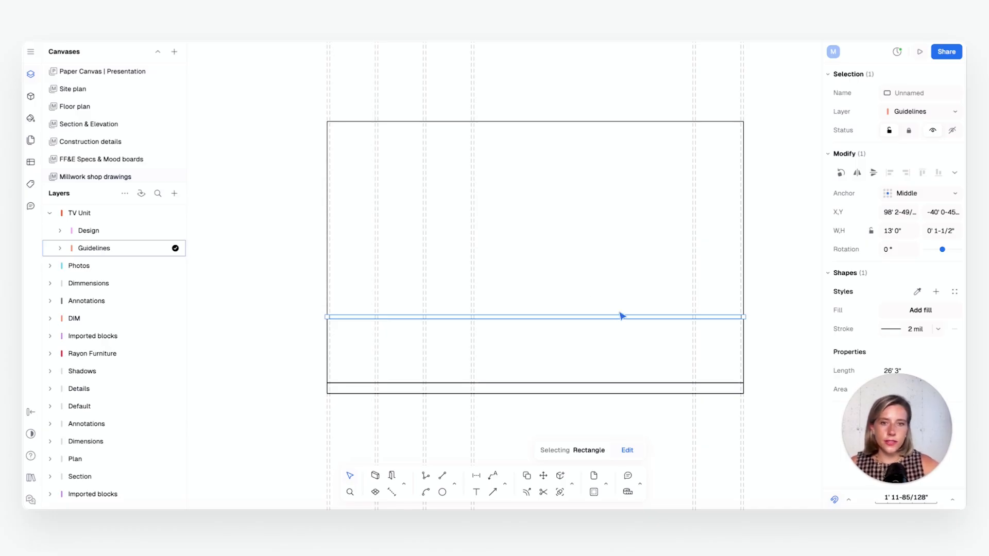
Draw a 13' by 4" rectangle along the top edge inside the elevation outline, starting from its upper-left corner
{"action": "scroll", "coordinate": [621, 316], "scroll_direction": "up", "scroll_amount": 1}
{"action": "left_click", "coordinate": [480, 382]}
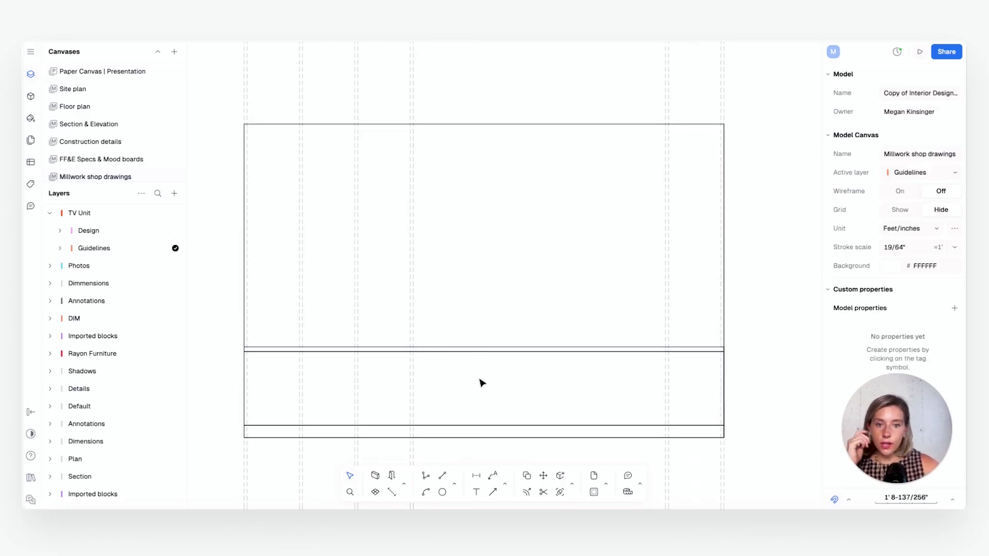
{"action": "left_click", "coordinate": [455, 489]}
{"action": "left_click", "coordinate": [485, 443]}
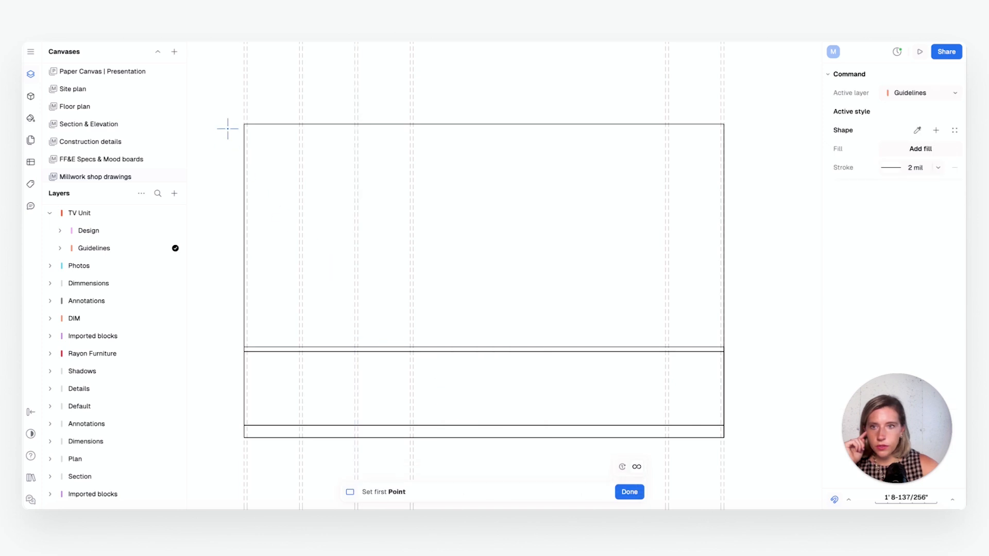
{"action": "left_click", "coordinate": [243, 124]}
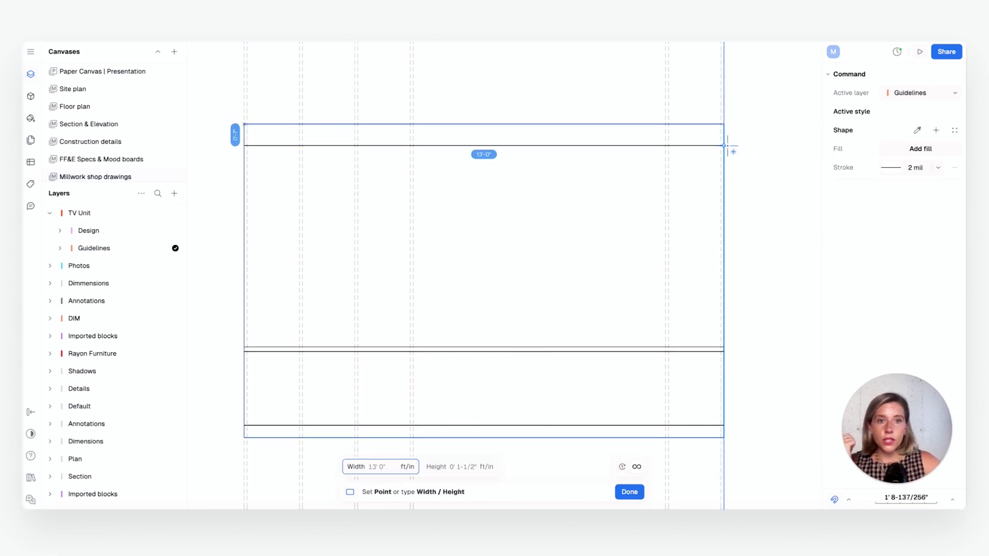
{"action": "key", "text": "Tab"}
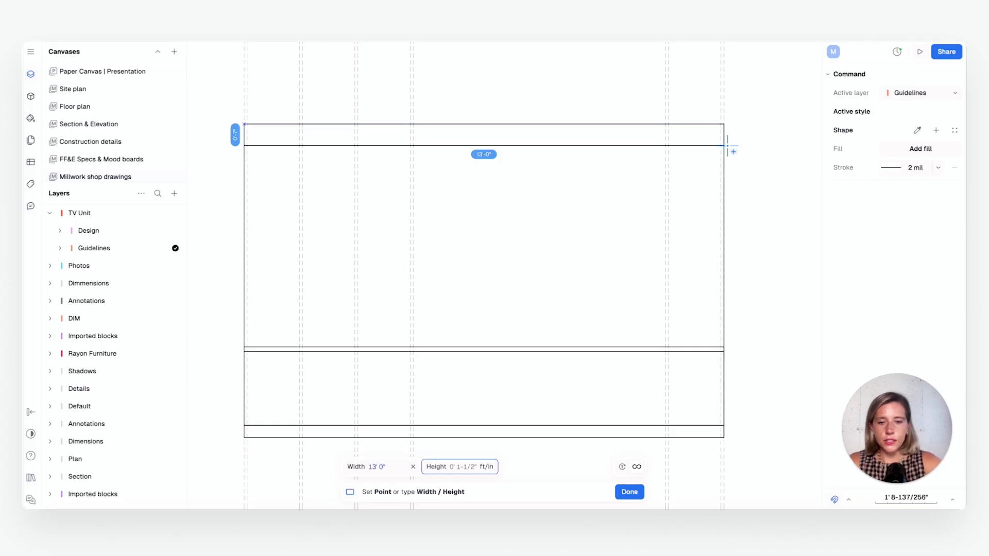
{"action": "type", "text": "4\""}
{"action": "key", "text": "Return"}
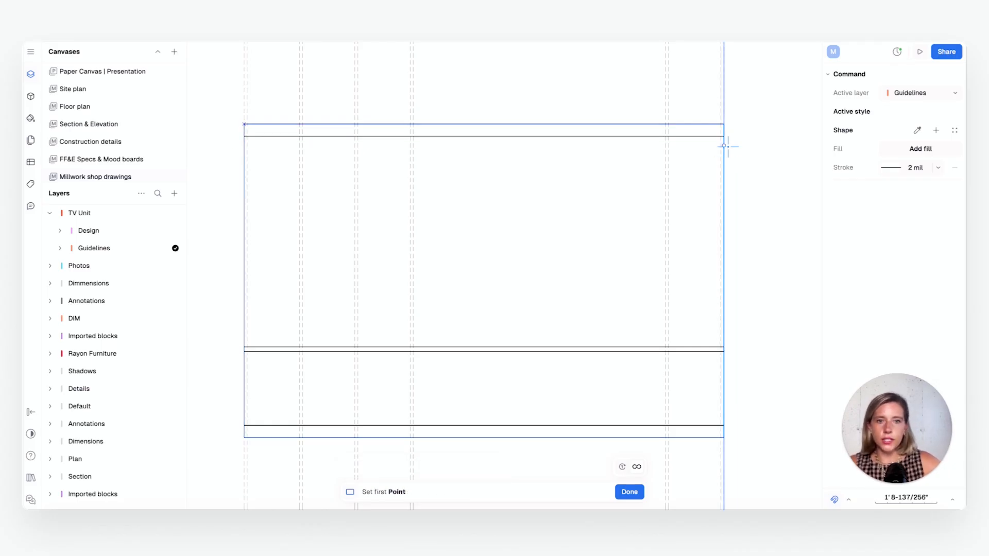
{"action": "left_click", "coordinate": [629, 492]}
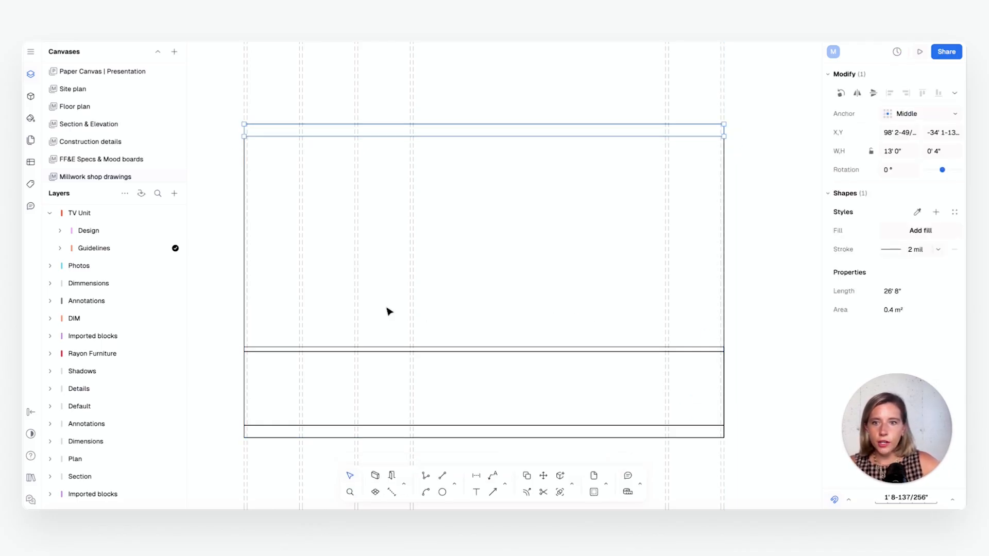
Draw a vertical panel rectangle 1" wide and about 5' 8" high at the elevation's left edge, between the top strip and the 1-1/2" strip
{"action": "middle_click_drag", "start_coordinate": [387, 309], "coordinate": [408, 299]}
{"action": "left_click", "coordinate": [331, 214]}
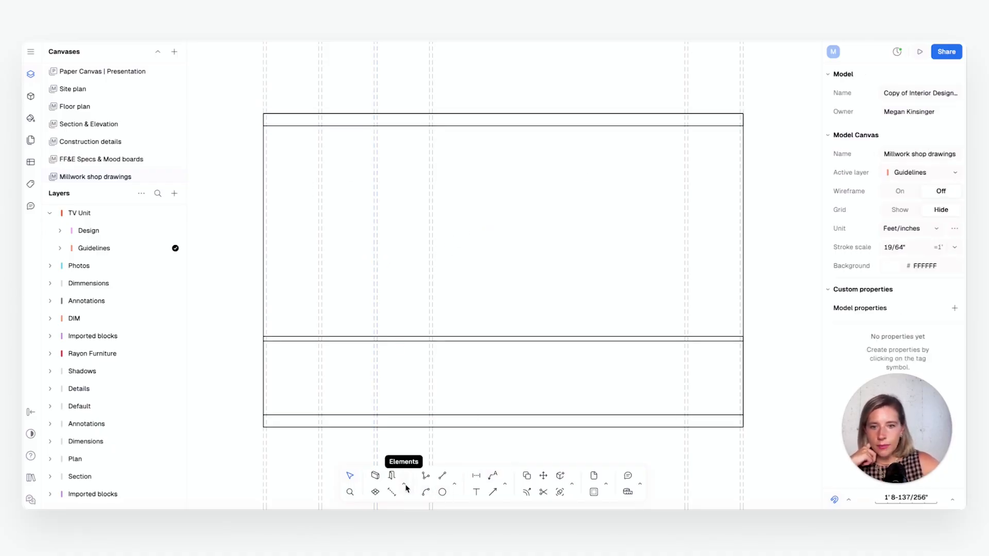
{"action": "left_click", "coordinate": [454, 485]}
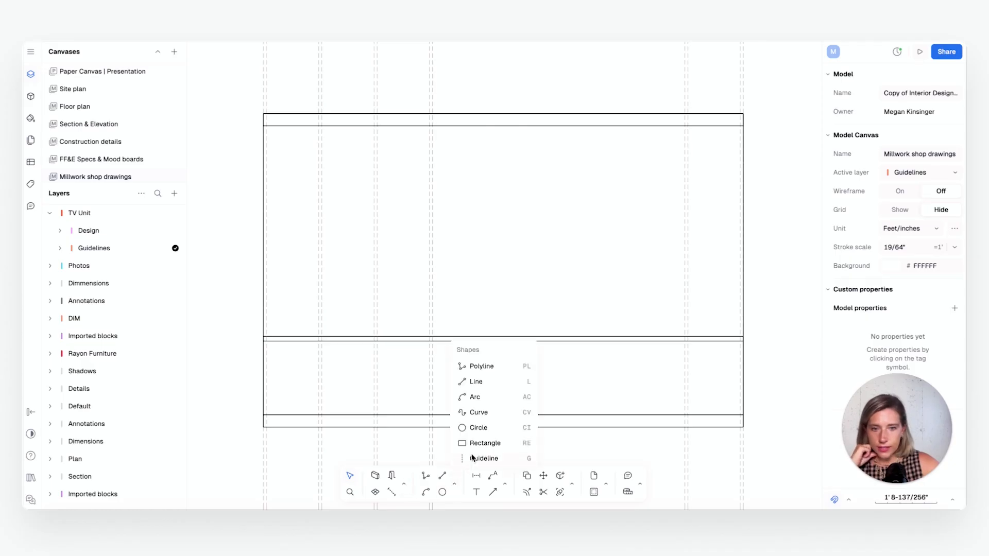
{"action": "left_click", "coordinate": [478, 444]}
{"action": "scroll", "coordinate": [262, 122], "scroll_direction": "up", "scroll_amount": 2}
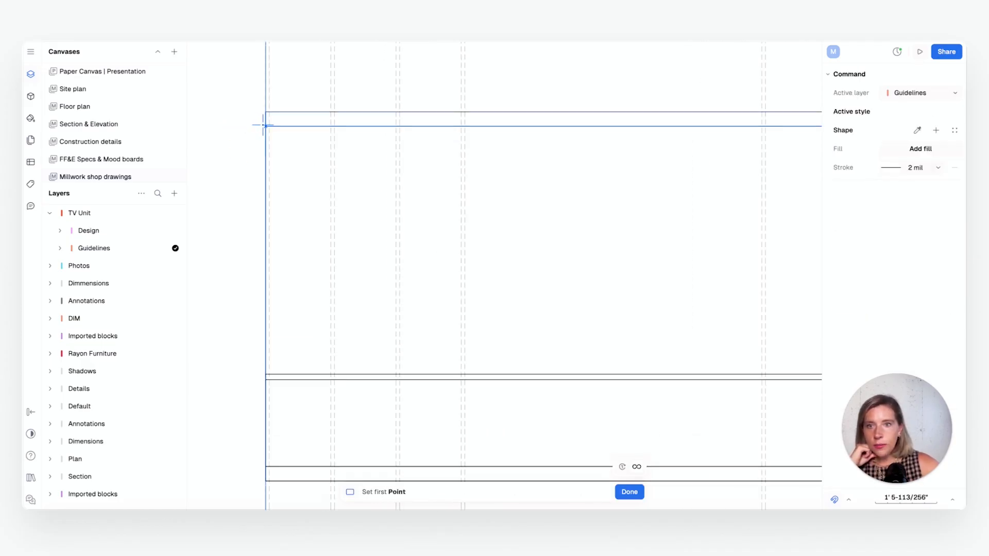
{"action": "left_click", "coordinate": [266, 125]}
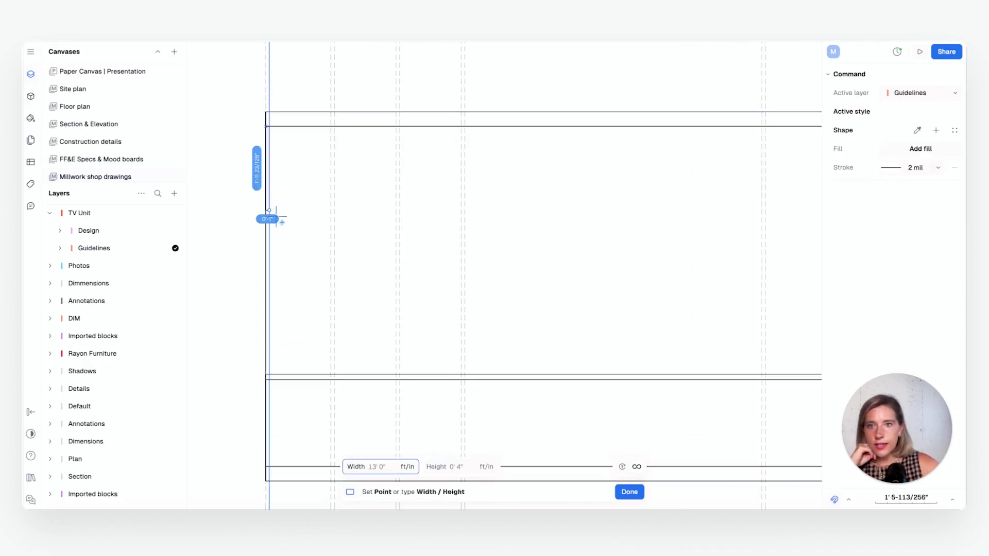
{"action": "scroll", "coordinate": [269, 372], "scroll_direction": "up", "scroll_amount": 1}
{"action": "left_click", "coordinate": [269, 372]}
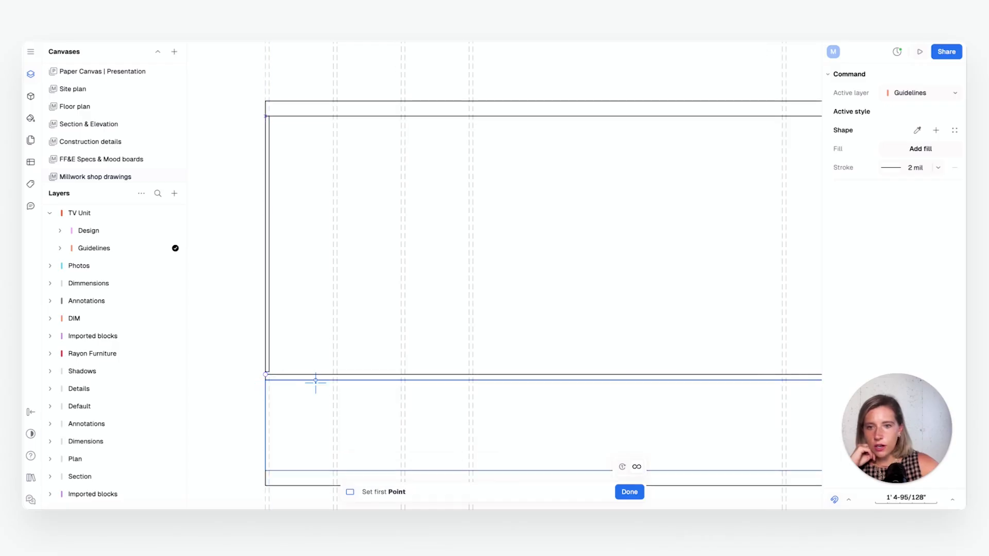
{"action": "left_click", "coordinate": [629, 492]}
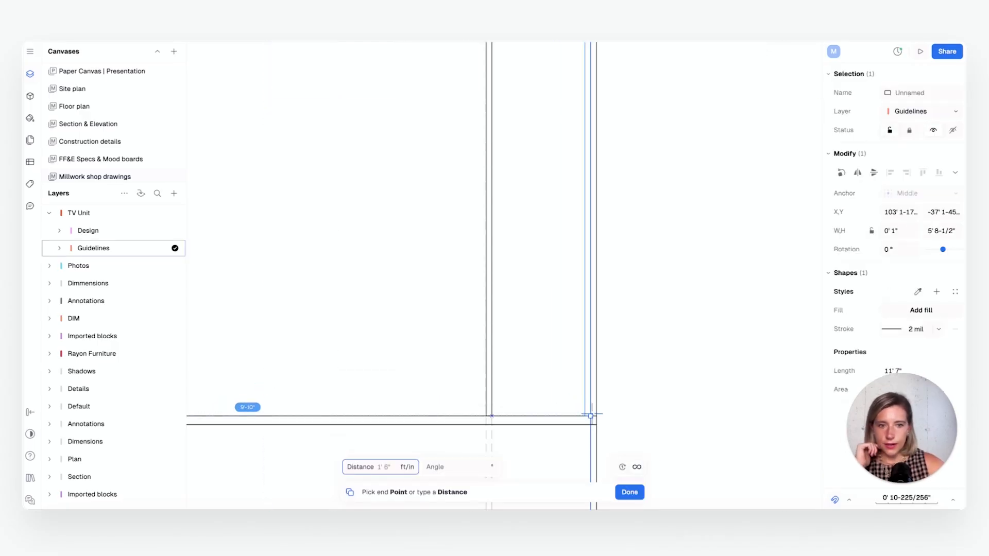
Duplicate the 1" wide vertical panel onto the remaining vertical guideline pairs across the elevation
{"action": "scroll", "coordinate": [592, 412], "scroll_direction": "down", "scroll_amount": 5}
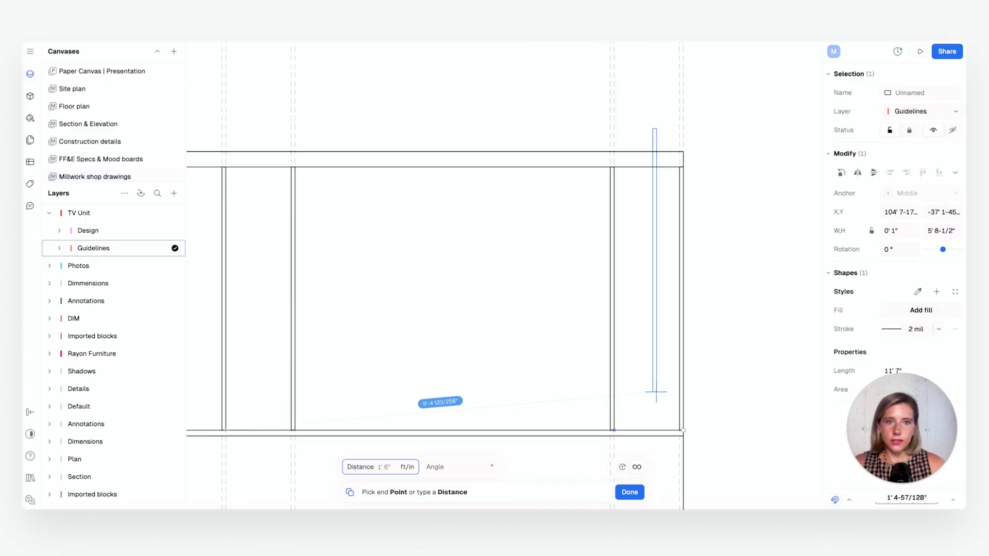
{"action": "key", "text": "Escape"}
{"action": "key", "text": "Escape"}
{"action": "middle_click_drag", "start_coordinate": [501, 359], "coordinate": [510, 349]}
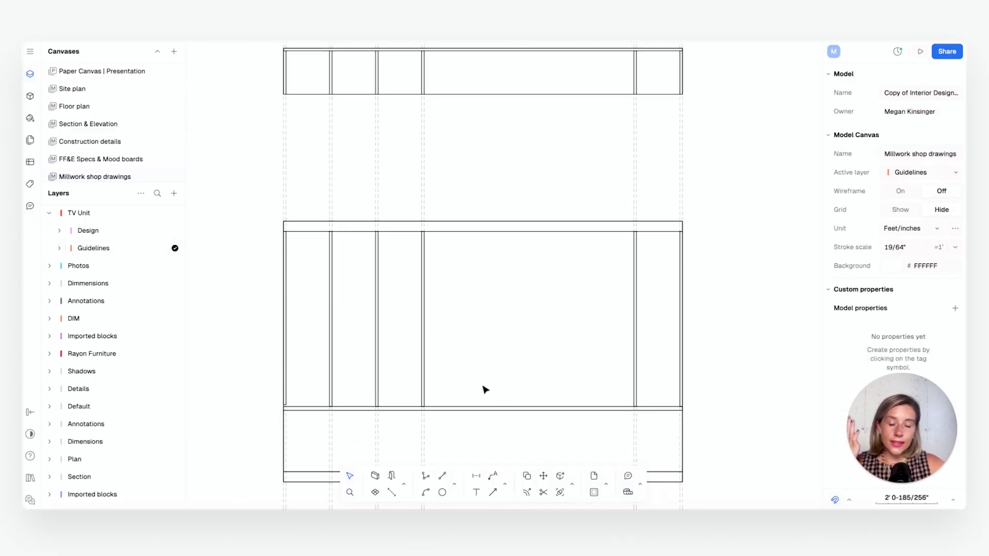
Add a horizontal guideline along the upper edge of the 1-1/2" strip in the elevation
{"action": "scroll", "coordinate": [402, 380], "scroll_direction": "up", "scroll_amount": 3}
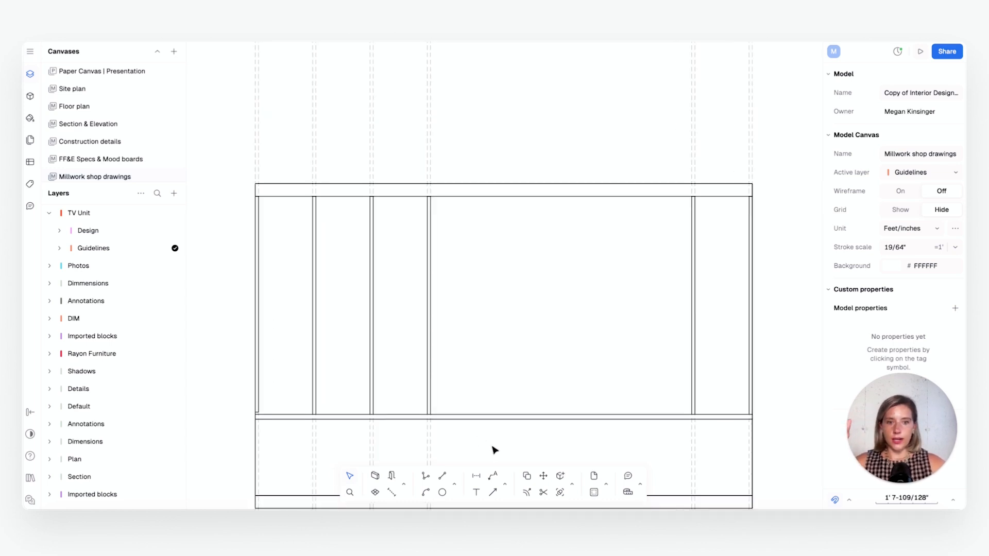
{"action": "left_click", "coordinate": [454, 484]}
{"action": "left_click", "coordinate": [481, 457]}
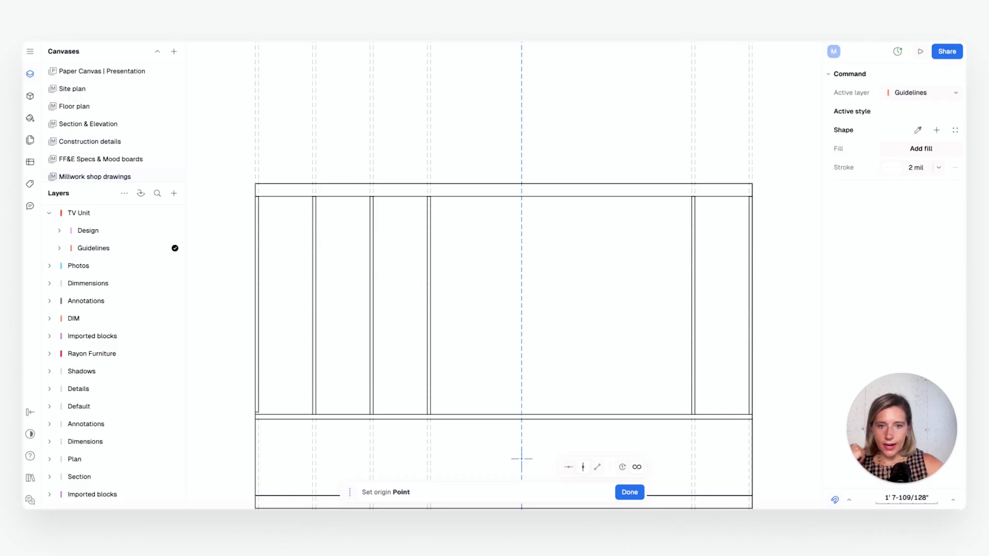
{"action": "left_click", "coordinate": [567, 473]}
{"action": "left_click", "coordinate": [392, 414]}
{"action": "key", "text": "Escape"}
Duplicate the horizontal guideline 1' 6" upward from the lower end of the elevation's left panel
{"action": "scroll", "coordinate": [347, 395], "scroll_direction": "up", "scroll_amount": 5}
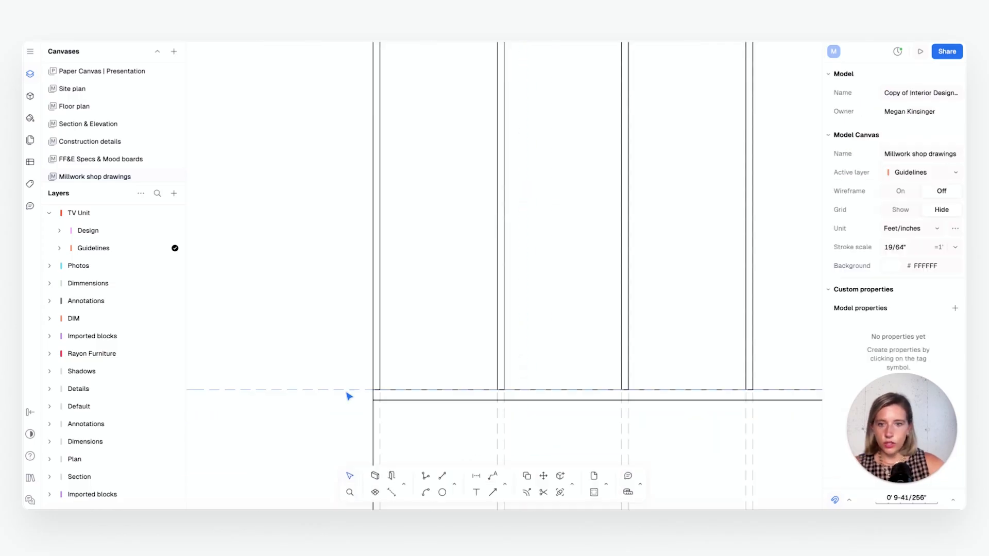
{"action": "scroll", "coordinate": [368, 389], "scroll_direction": "down", "scroll_amount": 2}
{"action": "left_click", "coordinate": [370, 388]}
{"action": "scroll", "coordinate": [370, 388], "scroll_direction": "down", "scroll_amount": 3}
{"action": "middle_click_drag", "start_coordinate": [370, 389], "coordinate": [340, 396]}
{"action": "key", "text": "shift+d"}
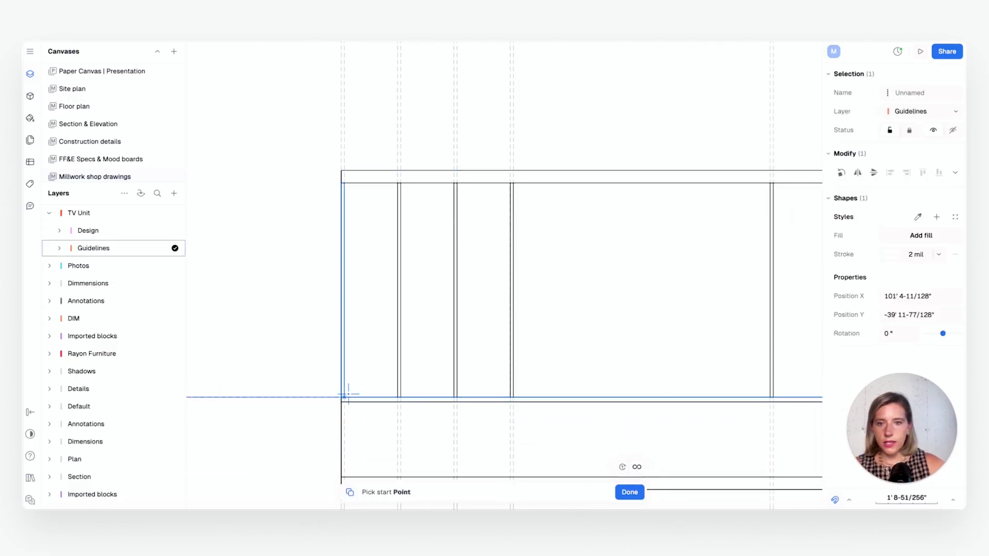
{"action": "left_click", "coordinate": [343, 397]}
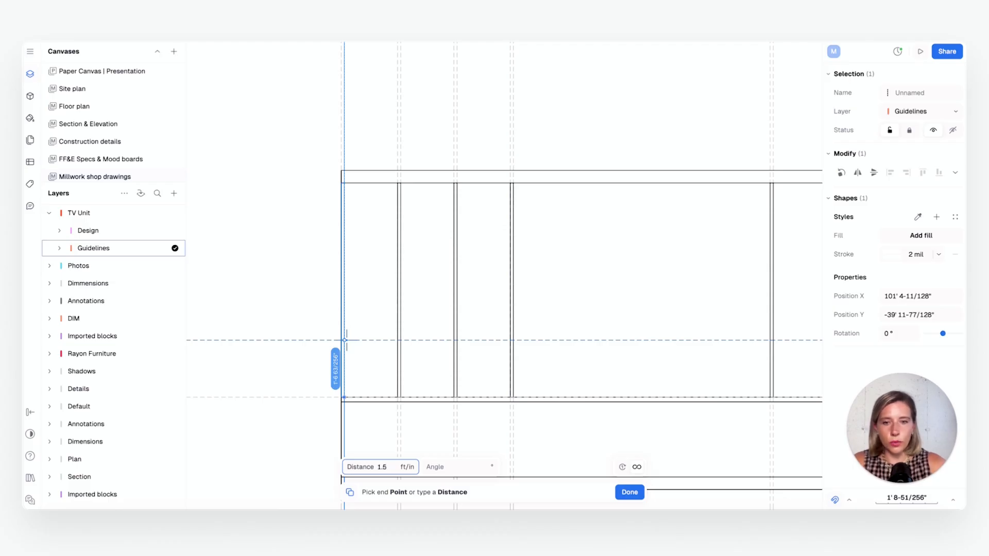
{"action": "key", "text": "Tab"}
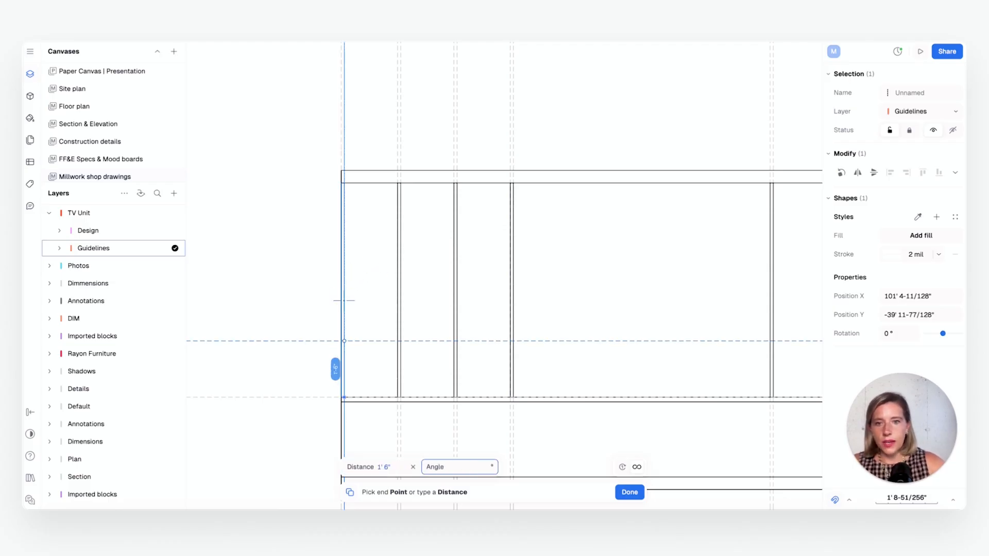
{"action": "left_click", "coordinate": [348, 304]}
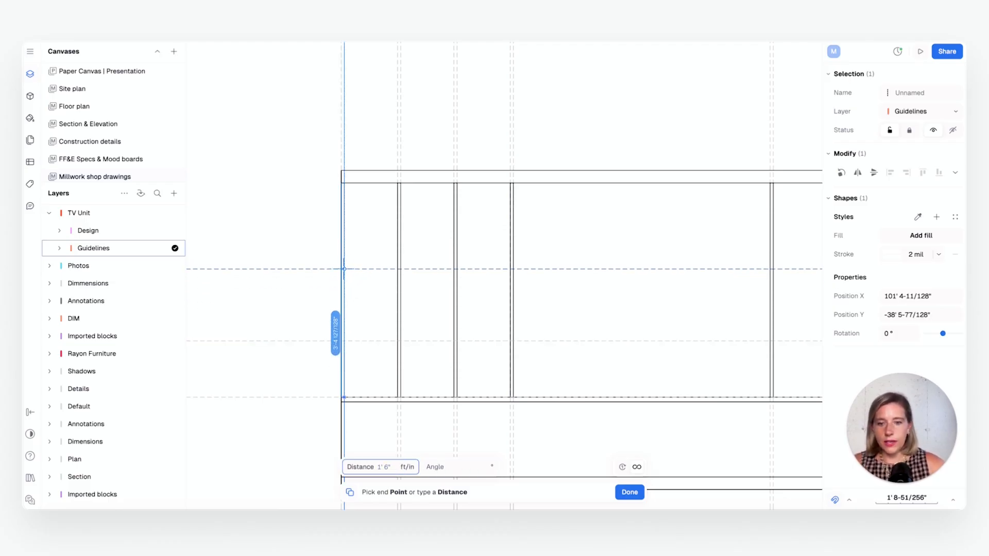
Place two more copies of the horizontal guideline, 3' and 4' 6" above the original one
{"action": "key", "text": "Tab"}
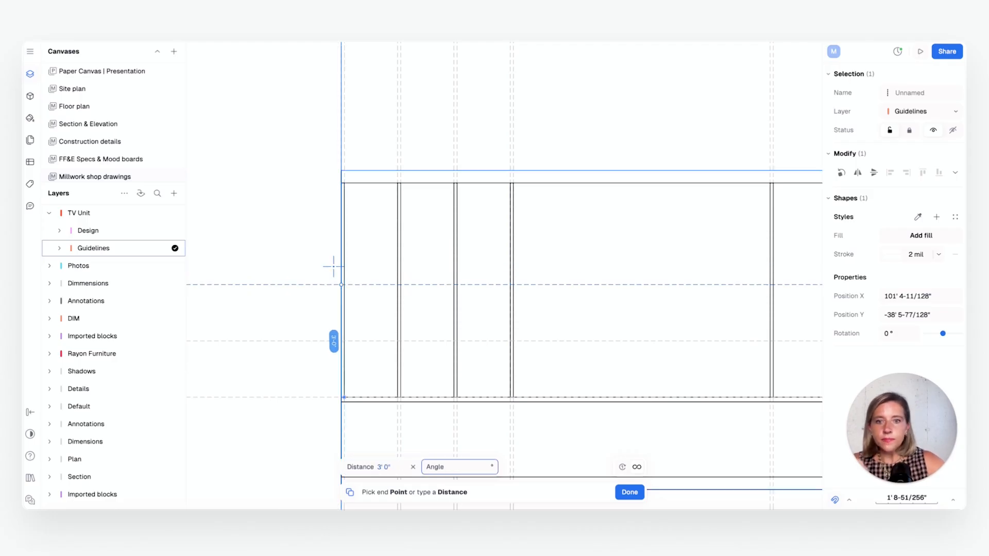
{"action": "left_click", "coordinate": [344, 274]}
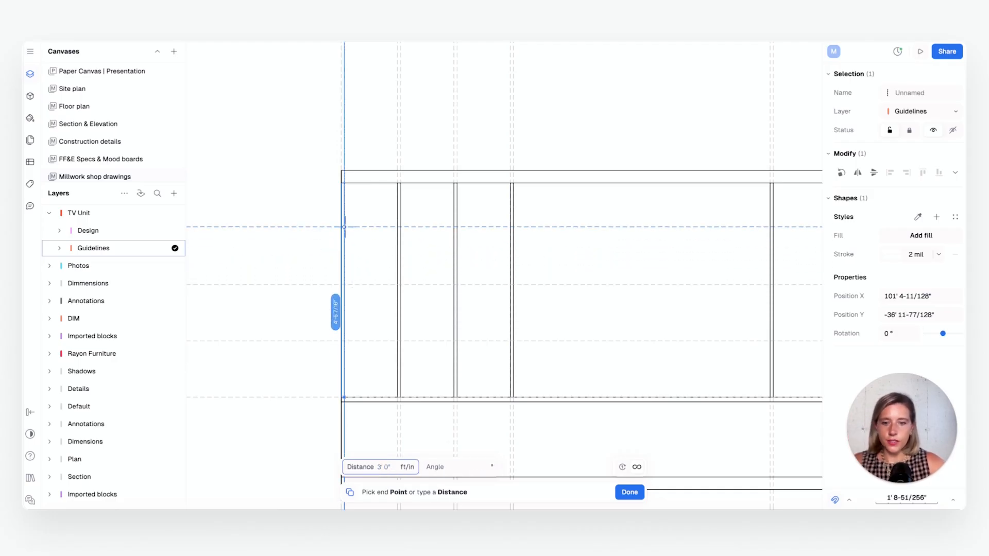
{"action": "type", "text": "4.5"}
{"action": "key", "text": "Tab"}
{"action": "left_click", "coordinate": [360, 224]}
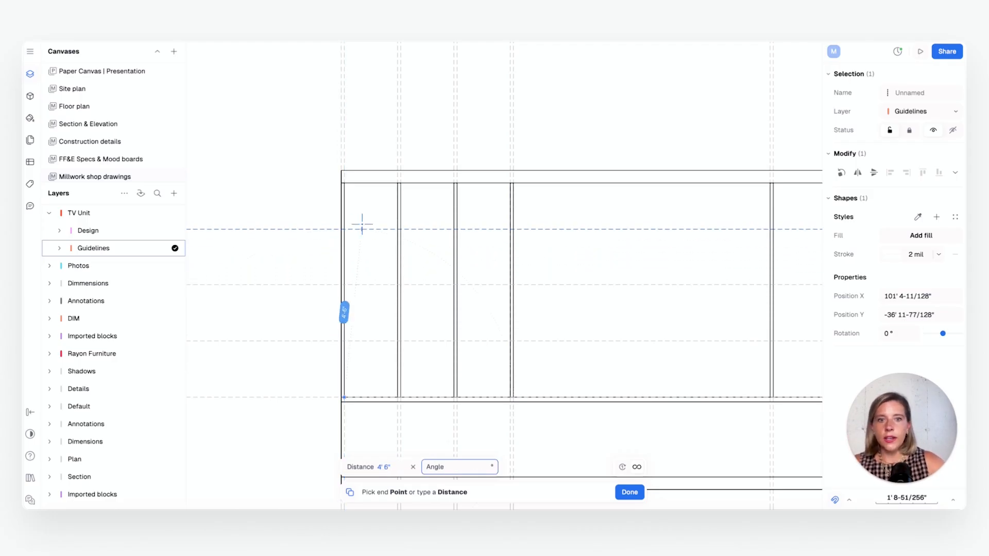
{"action": "key", "text": "Escape"}
Examine the horizontal guidelines across the elevation and how the vertical panels line up with the plan above
{"action": "middle_click_drag", "start_coordinate": [614, 325], "coordinate": [445, 313]}
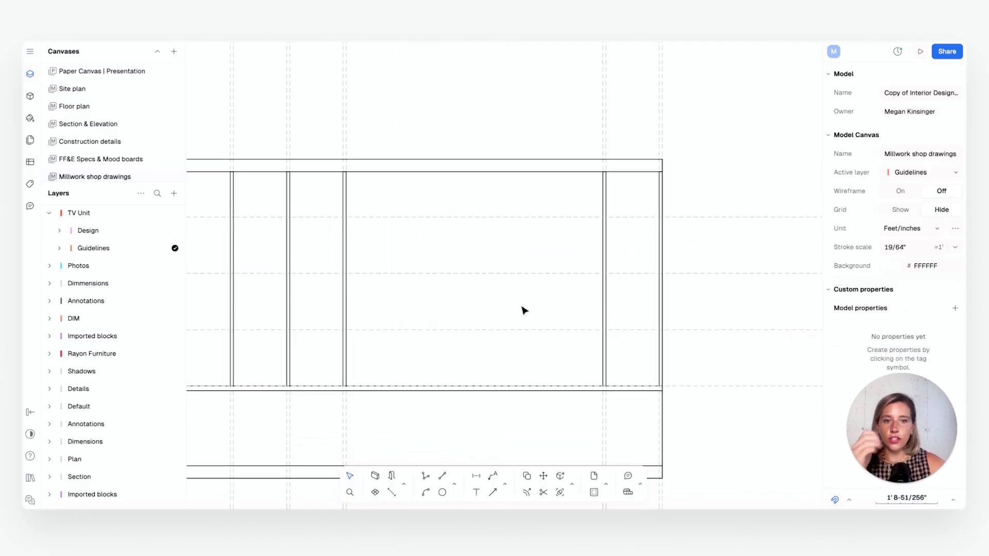
{"action": "middle_click_drag", "start_coordinate": [515, 309], "coordinate": [698, 300]}
{"action": "scroll", "coordinate": [479, 313], "scroll_direction": "down", "scroll_amount": 1}
{"action": "middle_click_drag", "start_coordinate": [523, 305], "coordinate": [466, 305]}
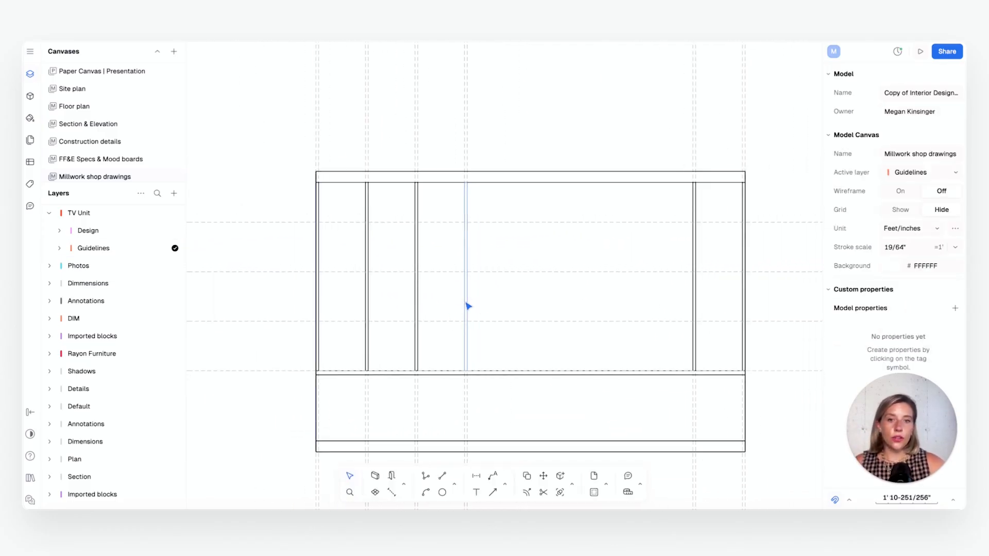
{"action": "scroll", "coordinate": [530, 305], "scroll_direction": "down", "scroll_amount": 4}
{"action": "scroll", "coordinate": [530, 304], "scroll_direction": "up", "scroll_amount": 6}
{"action": "middle_click_drag", "start_coordinate": [611, 301], "coordinate": [555, 307]}
{"action": "scroll", "coordinate": [529, 304], "scroll_direction": "down", "scroll_amount": 4}
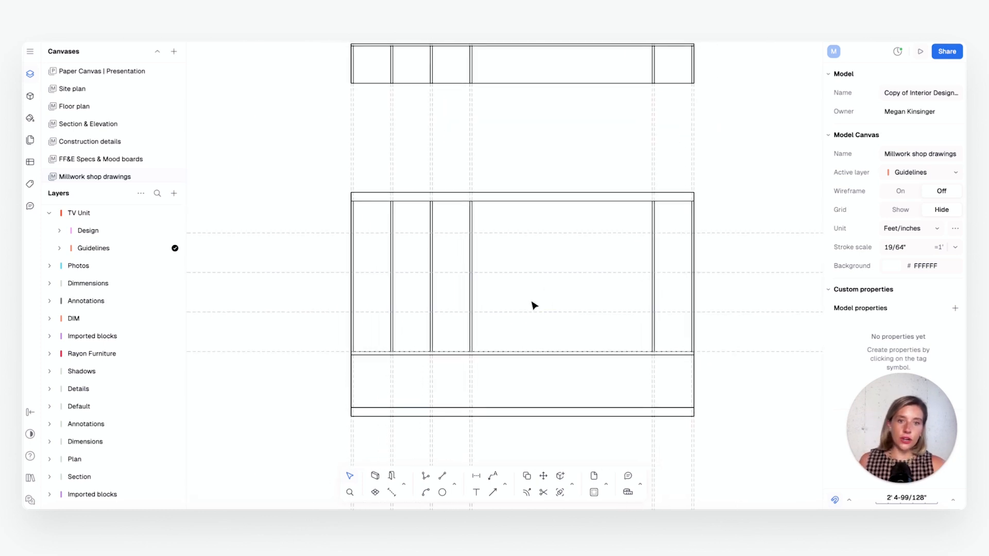
{"action": "middle_click_drag", "start_coordinate": [549, 238], "coordinate": [556, 293]}
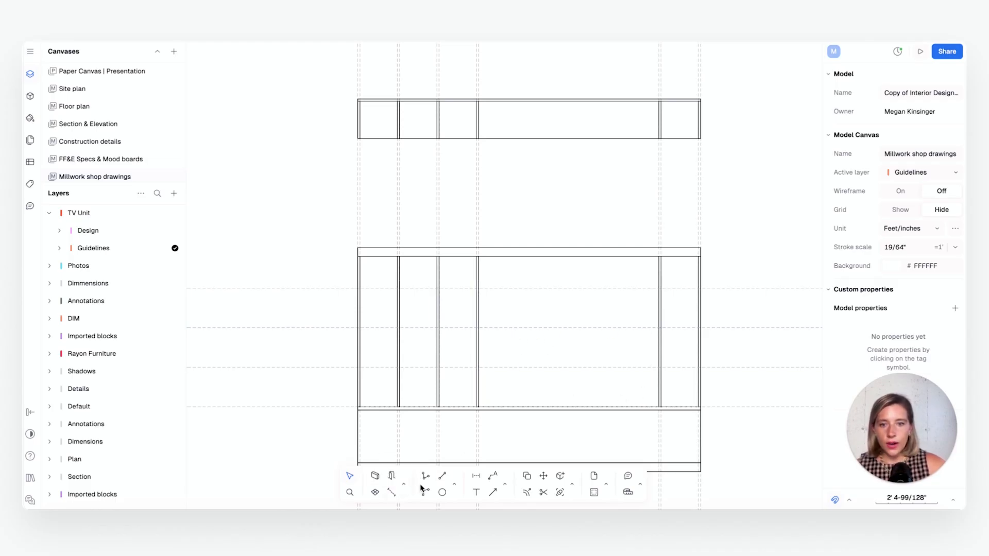
Draw a 6' 10" by 1" shelf rectangle across the wide bay of the elevation, resting on the guideline 3' above the 1-1/2" strip
{"action": "left_click", "coordinate": [455, 484]}
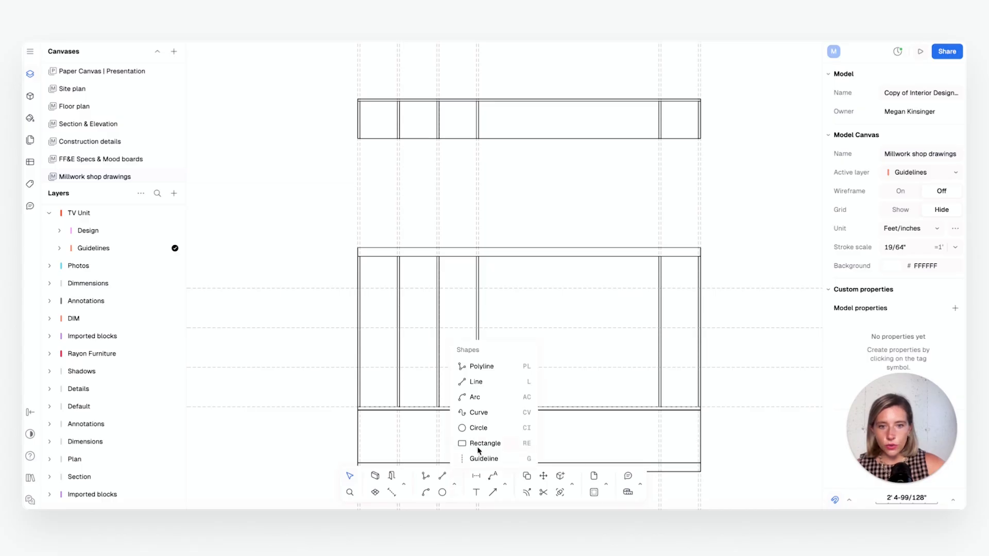
{"action": "left_click", "coordinate": [479, 445]}
{"action": "scroll", "coordinate": [490, 309], "scroll_direction": "up", "scroll_amount": 3}
{"action": "left_click", "coordinate": [474, 331]}
{"action": "scroll", "coordinate": [728, 324], "scroll_direction": "up", "scroll_amount": 1}
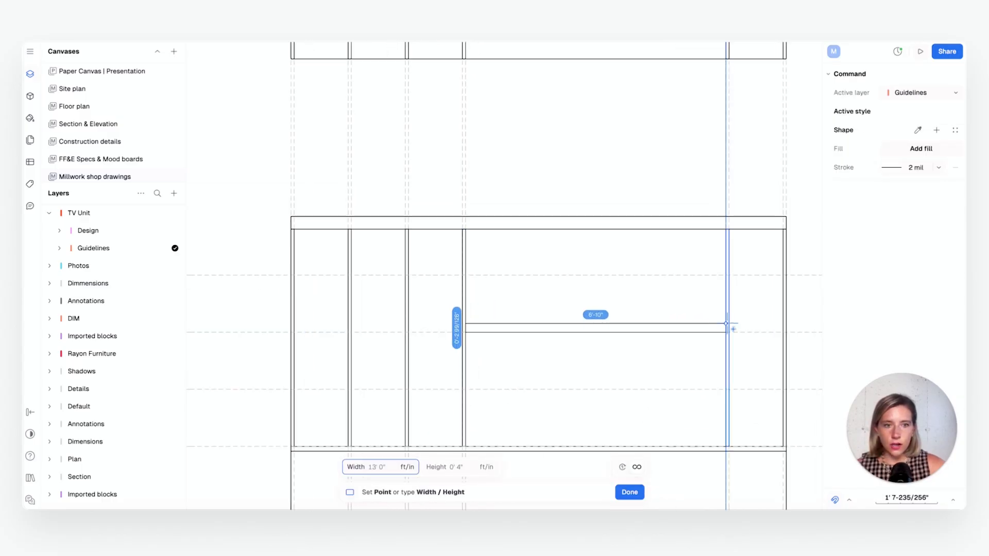
{"action": "scroll", "coordinate": [728, 324], "scroll_direction": "up", "scroll_amount": 3}
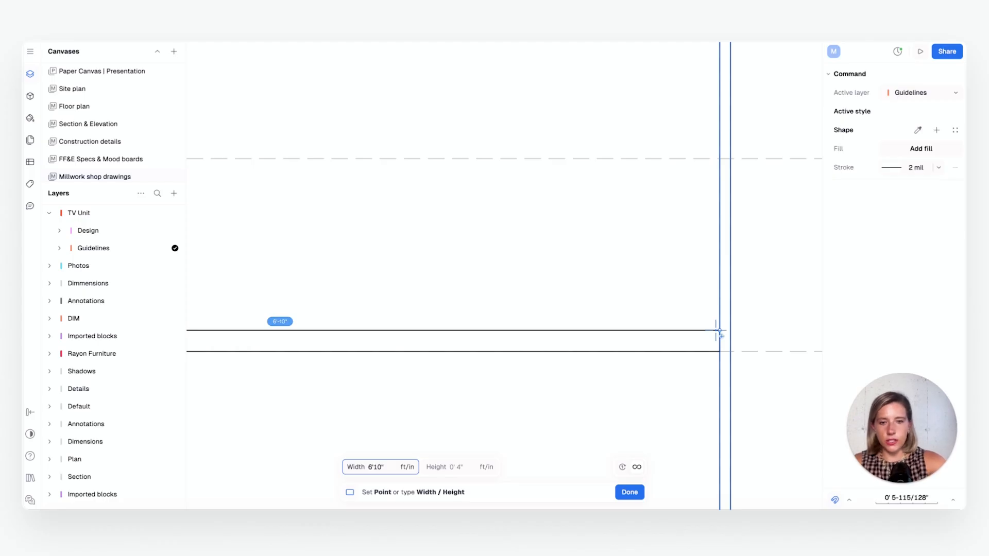
{"action": "key", "text": "Tab"}
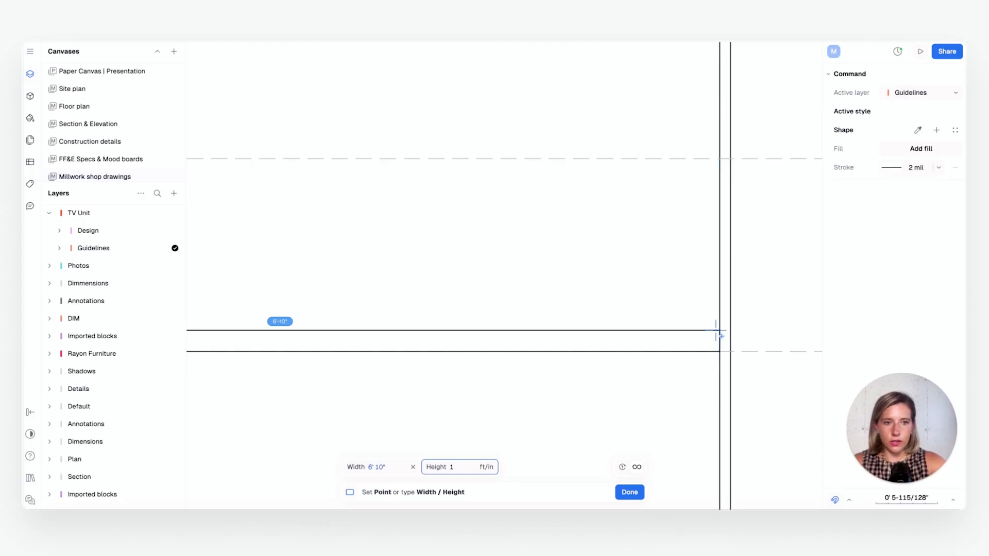
{"action": "key", "text": "Return"}
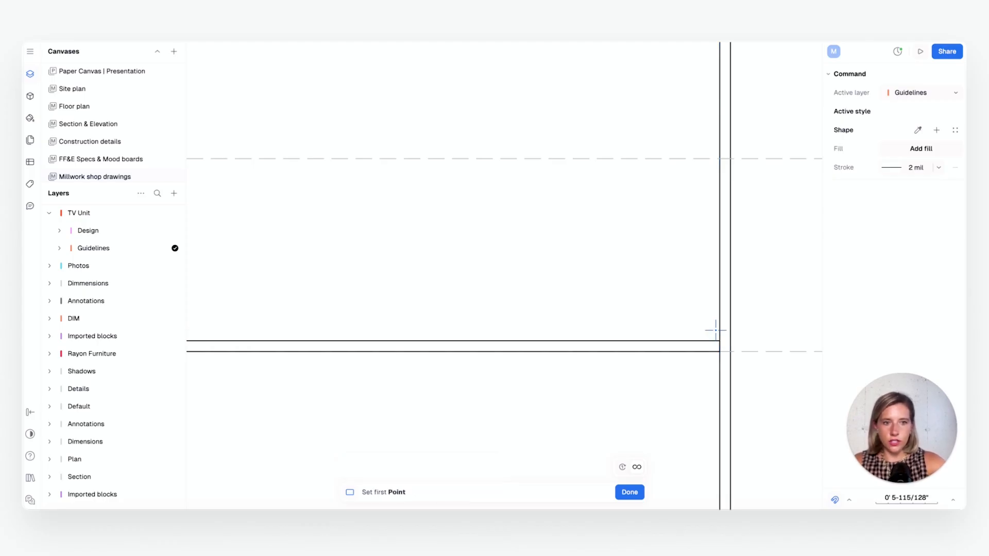
{"action": "left_click", "coordinate": [633, 495]}
{"action": "scroll", "coordinate": [538, 368], "scroll_direction": "down", "scroll_amount": 3}
{"action": "scroll", "coordinate": [489, 367], "scroll_direction": "left", "scroll_amount": 2}
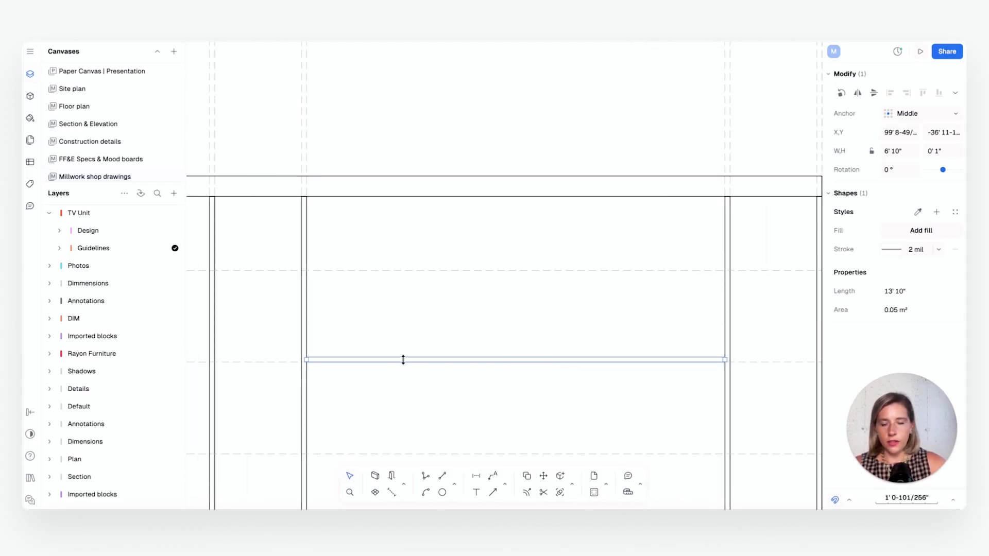
{"action": "scroll", "coordinate": [319, 360], "scroll_direction": "up", "scroll_amount": 3}
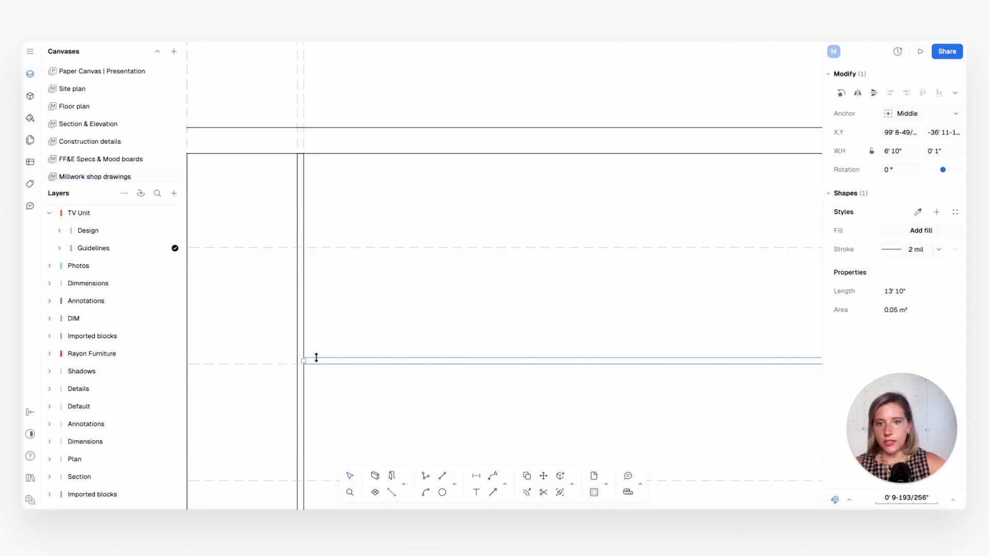
Copy the 6' 10" by 1" shelf upward within the wide bay onto the next horizontal guideline
{"action": "key", "text": "c"}
{"action": "left_click", "coordinate": [303, 357]}
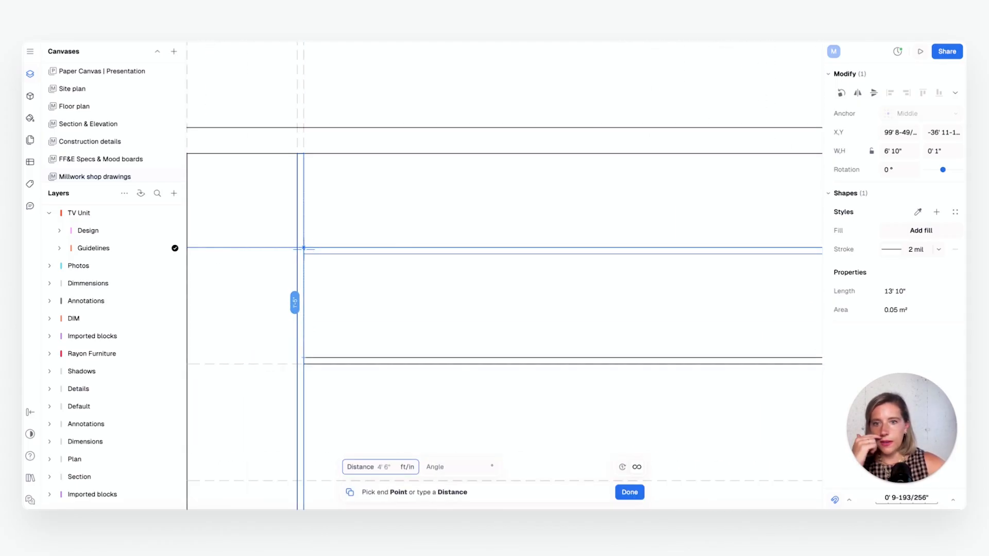
{"action": "left_click", "coordinate": [304, 247]}
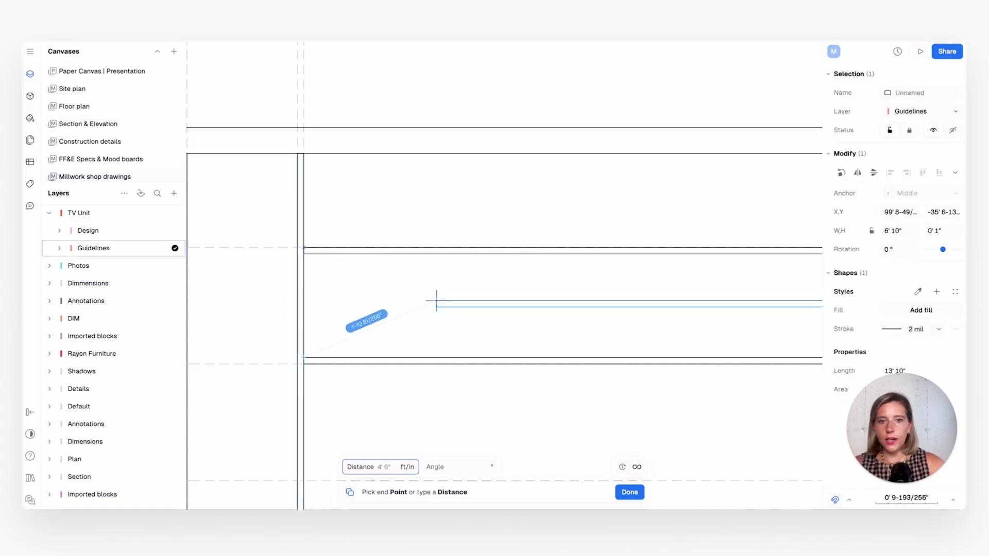
{"action": "left_click", "coordinate": [629, 492]}
{"action": "scroll", "coordinate": [584, 346], "scroll_direction": "down", "scroll_amount": 5}
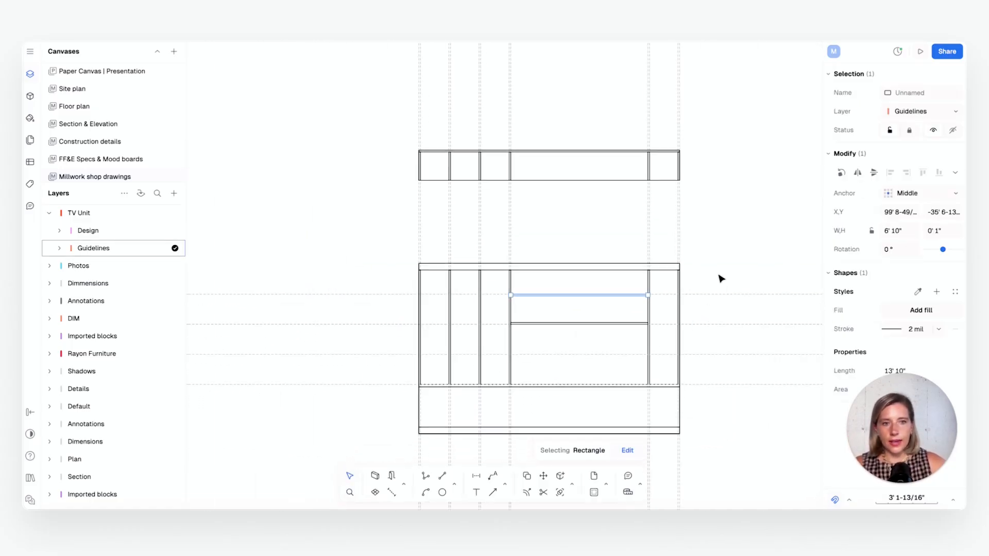
{"action": "left_click", "coordinate": [620, 375]}
{"action": "scroll", "coordinate": [613, 361], "scroll_direction": "down", "scroll_amount": 2}
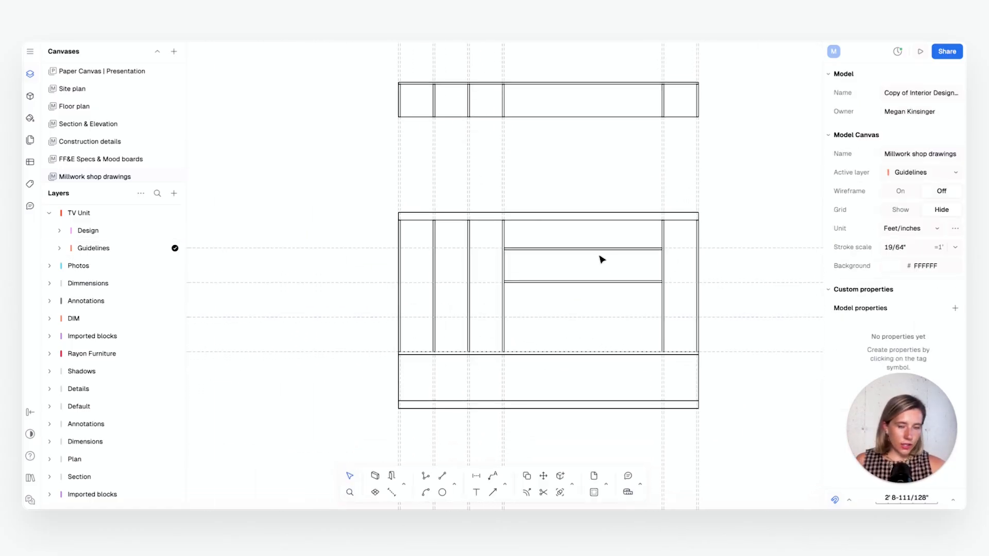
Examine the two wide-bay shelves in the elevation against the guidelines and the plan above
{"action": "scroll", "coordinate": [630, 274], "scroll_direction": "down", "scroll_amount": 1}
{"action": "middle_click_drag", "start_coordinate": [629, 274], "coordinate": [526, 295]}
{"action": "scroll", "coordinate": [479, 315], "scroll_direction": "up", "scroll_amount": 1}
{"action": "scroll", "coordinate": [479, 315], "scroll_direction": "up", "scroll_amount": 1}
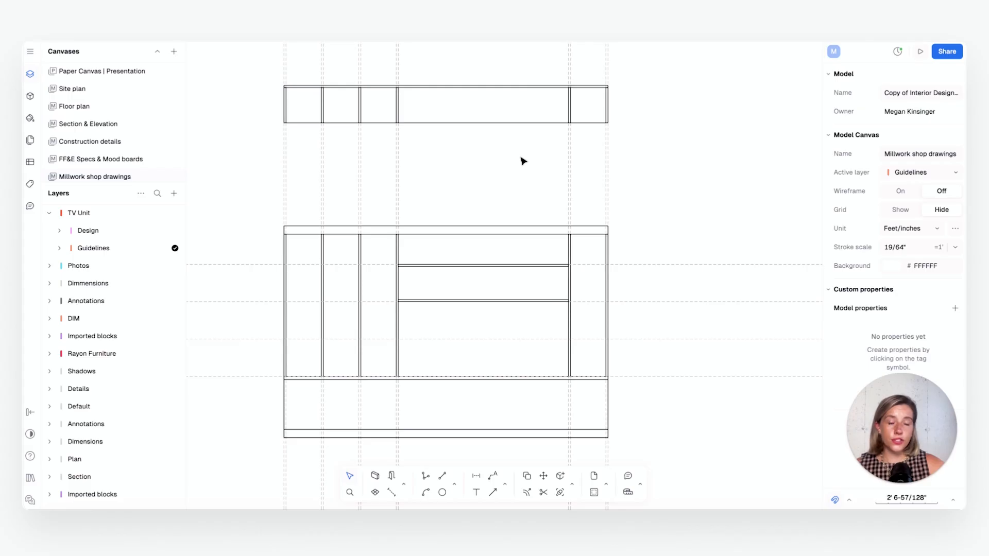
{"action": "scroll", "coordinate": [450, 341], "scroll_direction": "down", "scroll_amount": 1}
{"action": "middle_click_drag", "start_coordinate": [450, 341], "coordinate": [455, 348]}
{"action": "scroll", "coordinate": [455, 348], "scroll_direction": "up", "scroll_amount": 2}
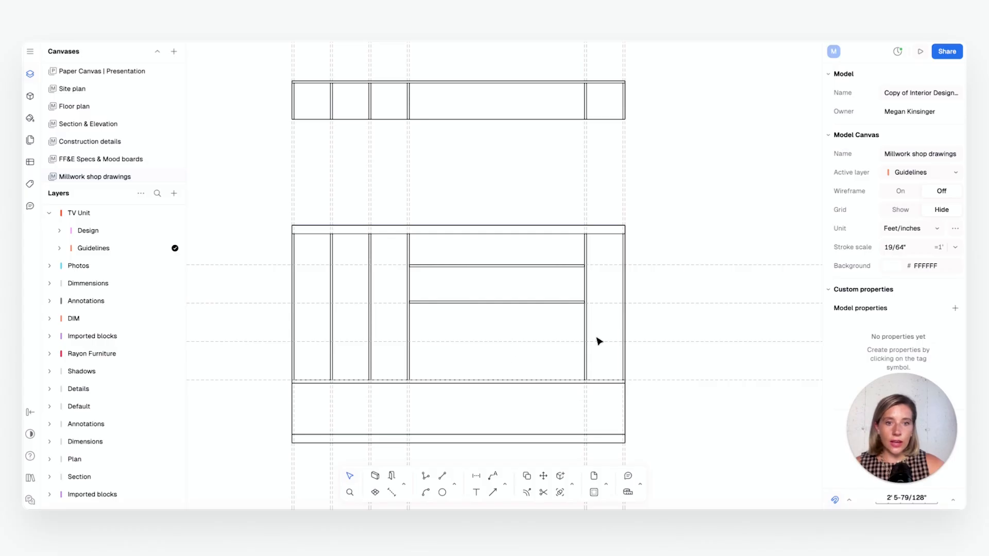
{"action": "middle_click_drag", "start_coordinate": [657, 351], "coordinate": [650, 357]}
{"action": "middle_click_drag", "start_coordinate": [582, 349], "coordinate": [622, 345]}
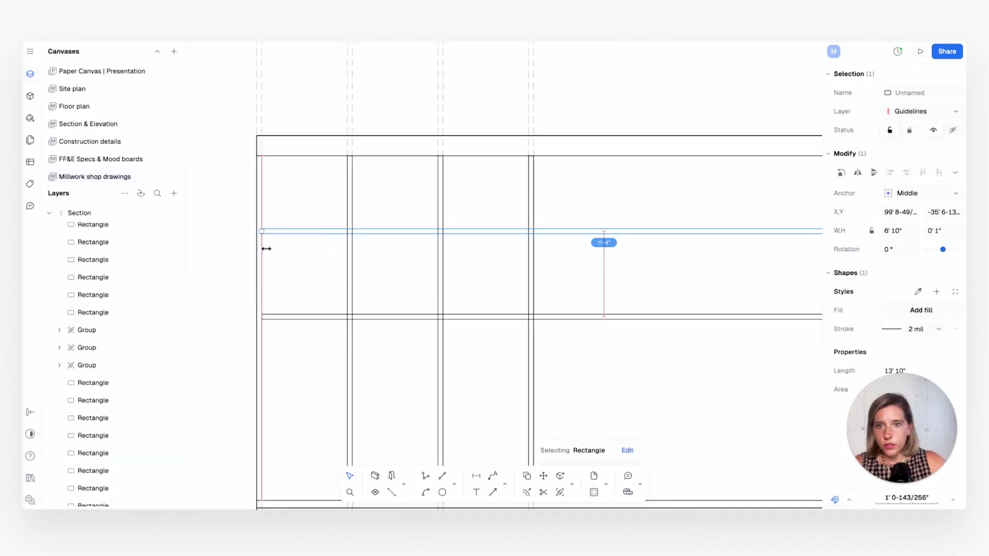
Extend both shelves through the narrow right bay to the inner face of the right end panel, making each 12' 10" wide
{"action": "scroll", "coordinate": [485, 291], "scroll_direction": "right", "scroll_amount": 3}
{"action": "scroll", "coordinate": [676, 205], "scroll_direction": "up", "scroll_amount": 3}
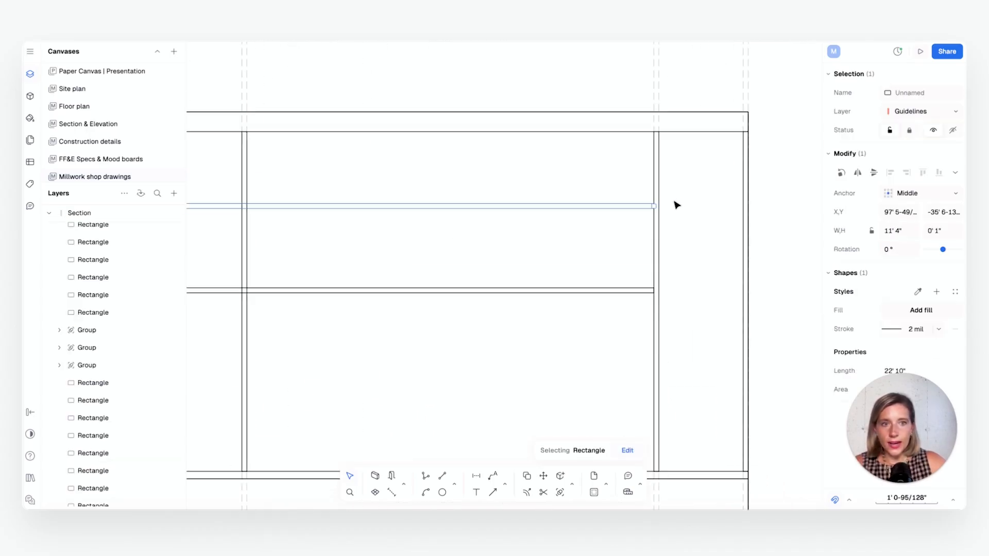
{"action": "scroll", "coordinate": [676, 205], "scroll_direction": "up", "scroll_amount": 2}
{"action": "scroll", "coordinate": [655, 214], "scroll_direction": "up", "scroll_amount": 3}
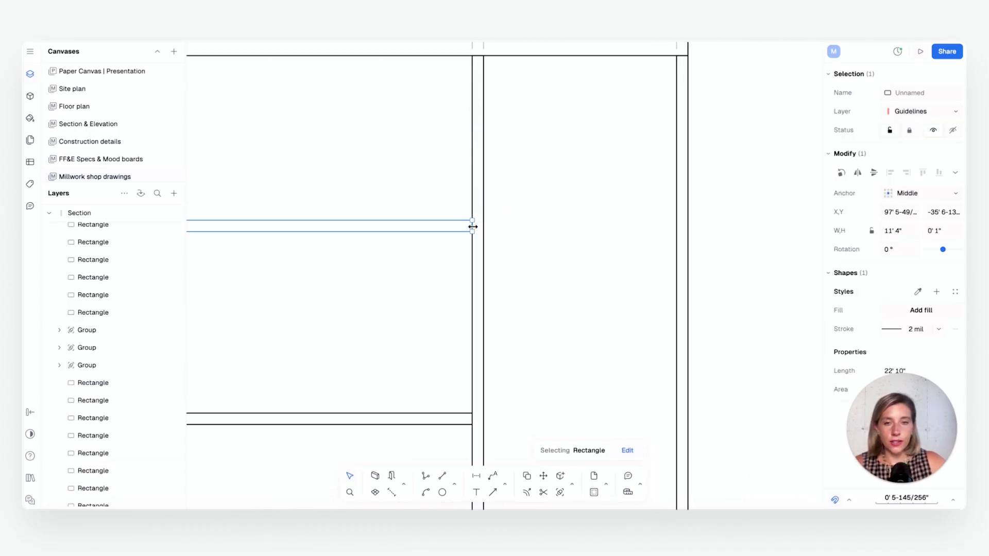
{"action": "left_click_drag", "start_coordinate": [472, 227], "coordinate": [666, 226]}
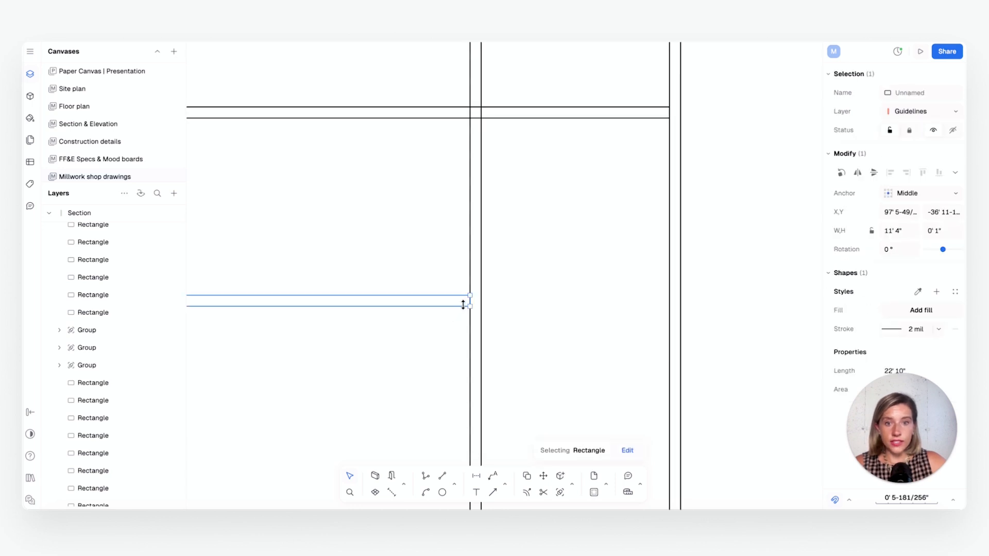
{"action": "left_click_drag", "start_coordinate": [470, 299], "coordinate": [675, 297]}
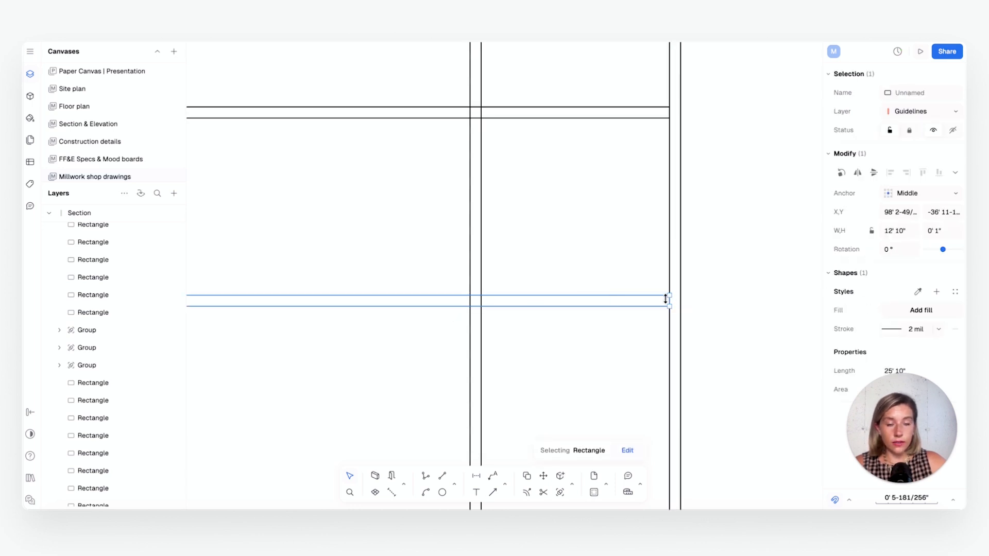
{"action": "scroll", "coordinate": [602, 360], "scroll_direction": "down", "scroll_amount": 5}
{"action": "left_click", "coordinate": [586, 296]}
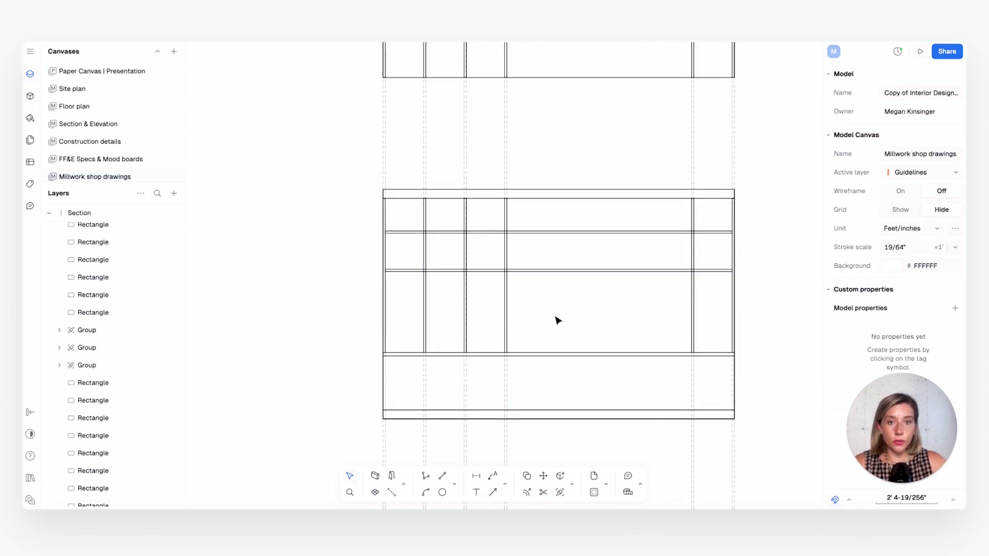
Copy the lower full-width shelf about 1' 6" downward, keeping it aligned with the left end panel's inner face
{"action": "scroll", "coordinate": [471, 334], "scroll_direction": "up", "scroll_amount": 3}
{"action": "scroll", "coordinate": [432, 263], "scroll_direction": "up", "scroll_amount": 2}
{"action": "left_click", "coordinate": [432, 257]}
{"action": "key", "text": "c"}
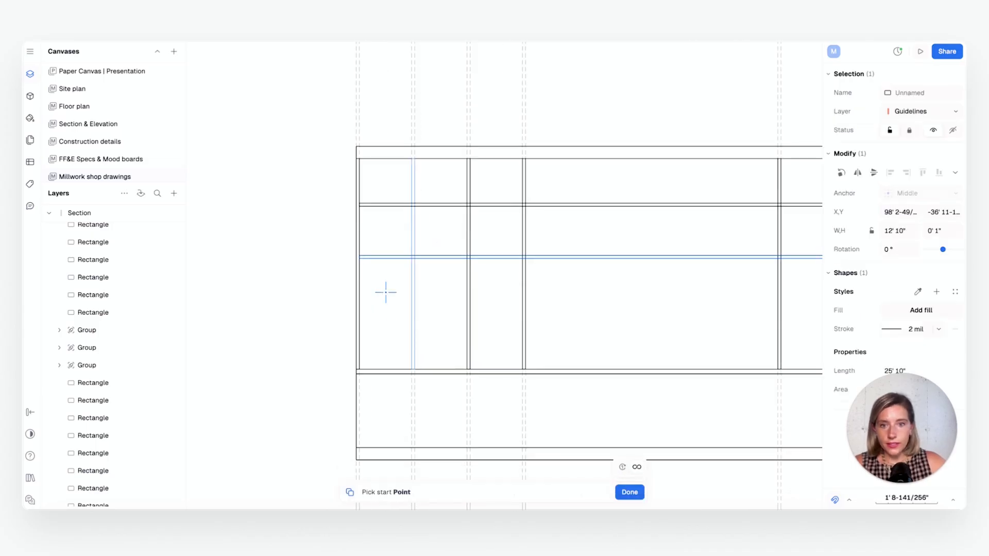
{"action": "left_click", "coordinate": [359, 258]}
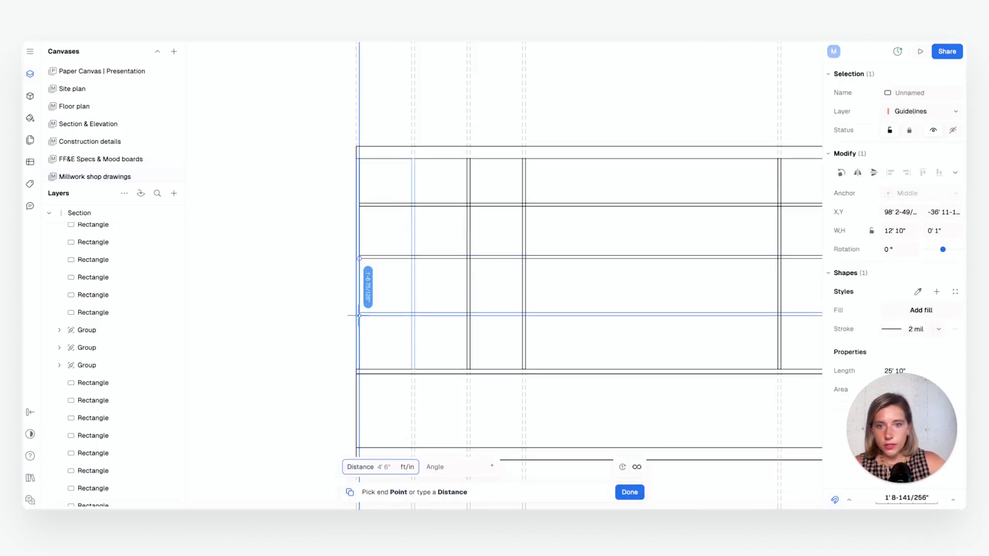
{"action": "left_click", "coordinate": [358, 314]}
{"action": "key", "text": "Escape"}
{"action": "left_click", "coordinate": [661, 318]}
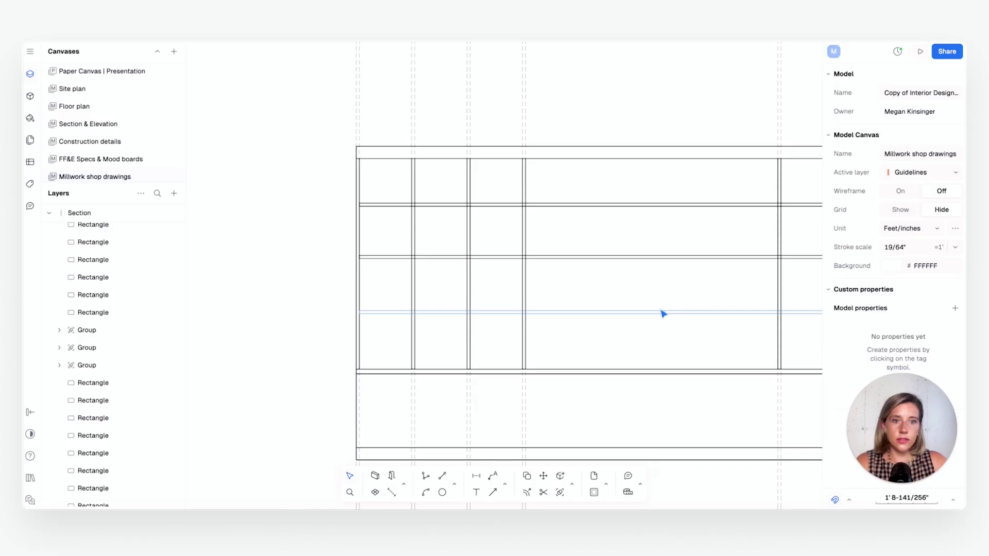
Shorten the lowest shelf to 4' 6" so it spans the three narrow left bays and ends at the wide bay's left edge
{"action": "left_click", "coordinate": [681, 314]}
{"action": "middle_click_drag", "start_coordinate": [661, 311], "coordinate": [604, 315]}
{"action": "scroll", "coordinate": [605, 315], "scroll_direction": "up", "scroll_amount": 1}
{"action": "scroll", "coordinate": [778, 314], "scroll_direction": "up", "scroll_amount": 3}
{"action": "scroll", "coordinate": [778, 314], "scroll_direction": "up", "scroll_amount": 3}
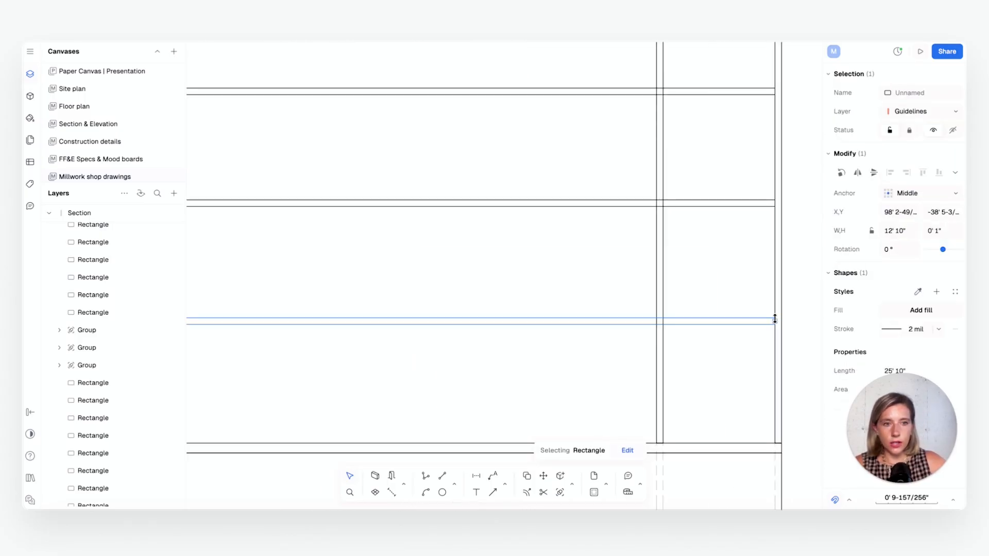
{"action": "scroll", "coordinate": [777, 320], "scroll_direction": "up", "scroll_amount": 3}
{"action": "left_click_drag", "start_coordinate": [775, 321], "coordinate": [523, 304]}
{"action": "scroll", "coordinate": [466, 314], "scroll_direction": "down", "scroll_amount": 3}
{"action": "scroll", "coordinate": [523, 305], "scroll_direction": "up", "scroll_amount": 3}
{"action": "scroll", "coordinate": [520, 306], "scroll_direction": "up", "scroll_amount": 3}
{"action": "middle_click_drag", "start_coordinate": [520, 304], "coordinate": [614, 292]}
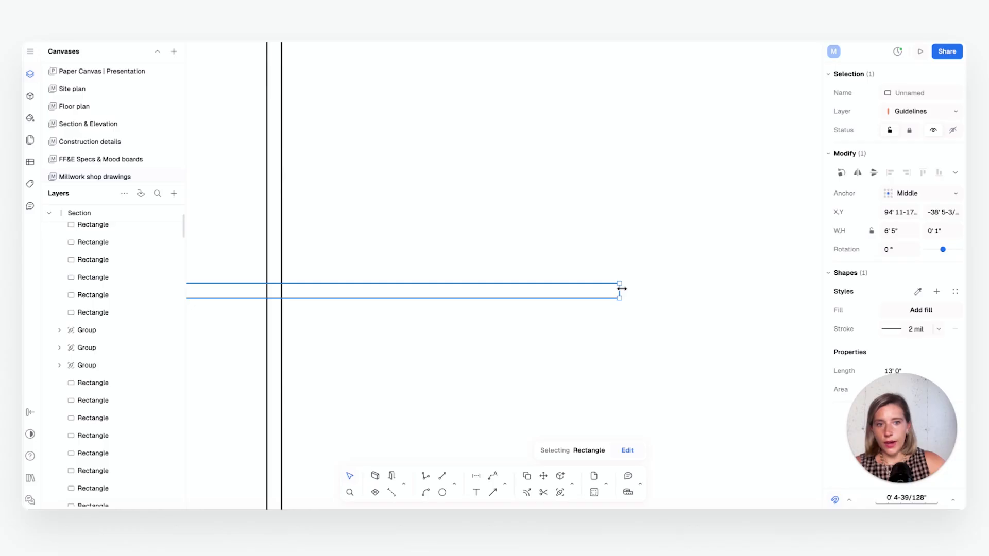
{"action": "left_click_drag", "start_coordinate": [621, 290], "coordinate": [281, 303]}
{"action": "scroll", "coordinate": [509, 316], "scroll_direction": "down", "scroll_amount": 5}
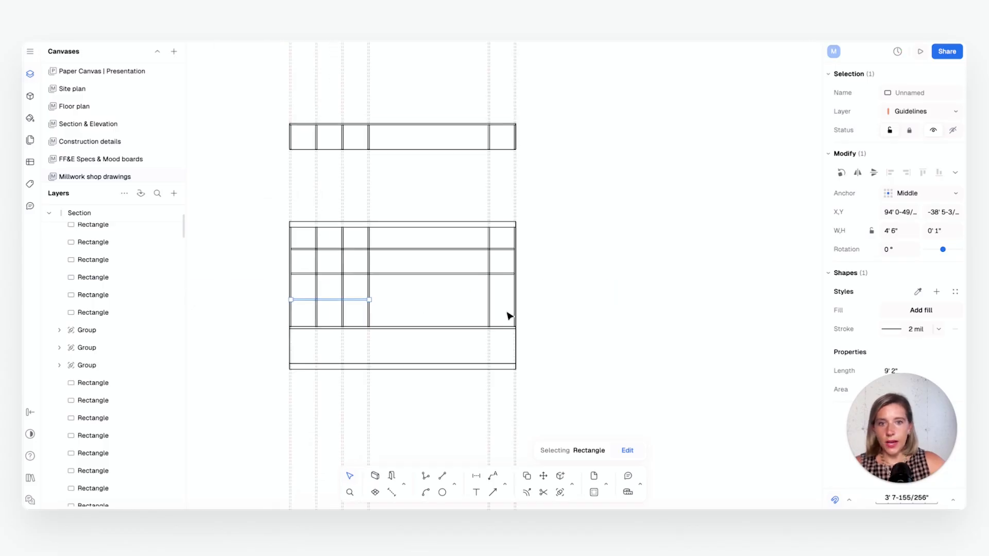
{"action": "left_click", "coordinate": [422, 303]}
{"action": "scroll", "coordinate": [407, 301], "scroll_direction": "up", "scroll_amount": 1}
{"action": "mouse_move", "coordinate": [409, 309]}
{"action": "middle_mouse_down"}
{"action": "mouse_move", "coordinate": [483, 311]}
{"action": "mouse_move", "coordinate": [502, 338]}
{"action": "mouse_move", "coordinate": [554, 345]}
{"action": "middle_mouse_up"}
{"action": "scroll", "coordinate": [484, 311], "scroll_direction": "up", "scroll_amount": 1}
{"action": "scroll", "coordinate": [483, 310], "scroll_direction": "up", "scroll_amount": 2}
{"action": "scroll", "coordinate": [471, 311], "scroll_direction": "up", "scroll_amount": 1}
{"action": "scroll", "coordinate": [470, 310], "scroll_direction": "down", "scroll_amount": 1}
{"action": "scroll", "coordinate": [542, 342], "scroll_direction": "up", "scroll_amount": 1}
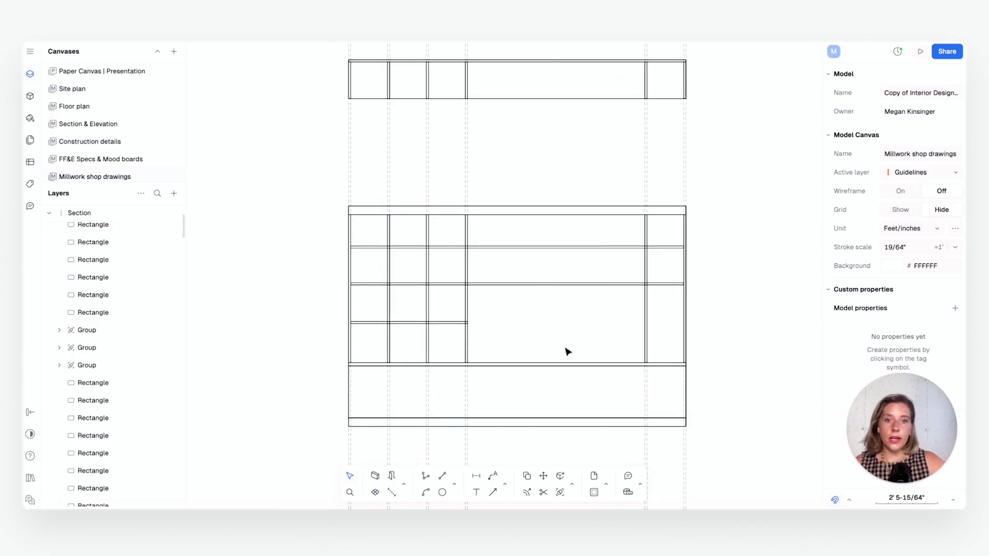
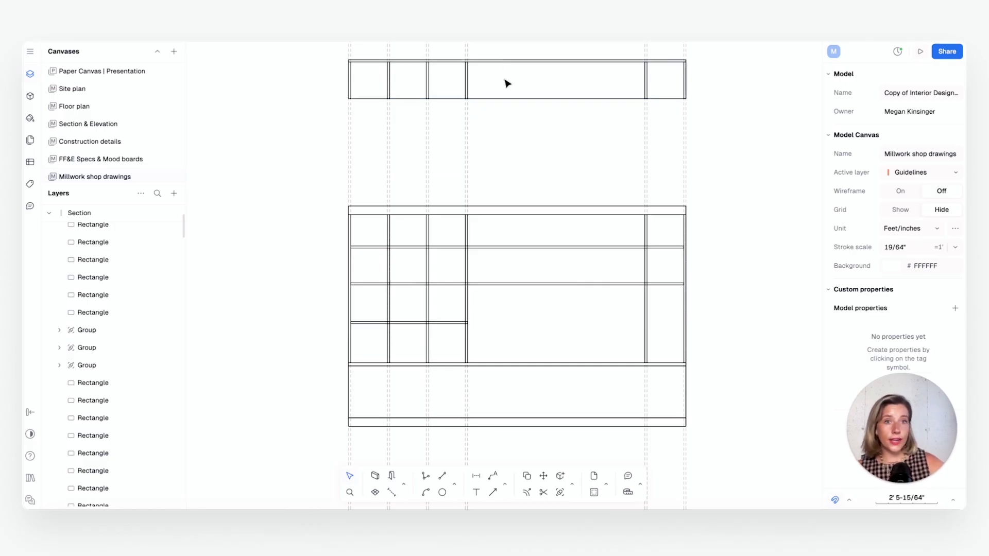
Search the block libraries for "tv" and open the wall-mounted TV unit family in the TV & TV units library
{"action": "scroll", "coordinate": [487, 154], "scroll_direction": "left", "scroll_amount": 2}
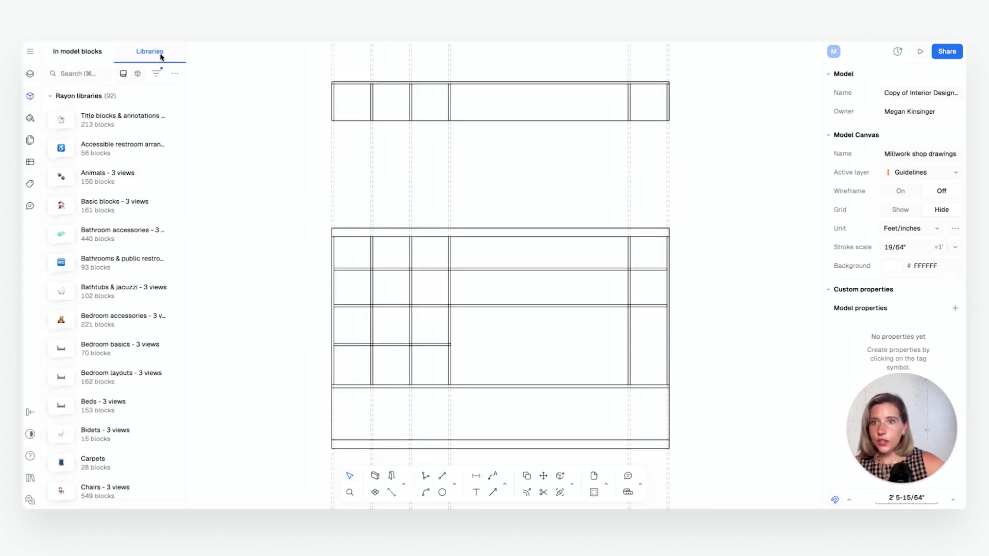
{"action": "left_click", "coordinate": [87, 72]}
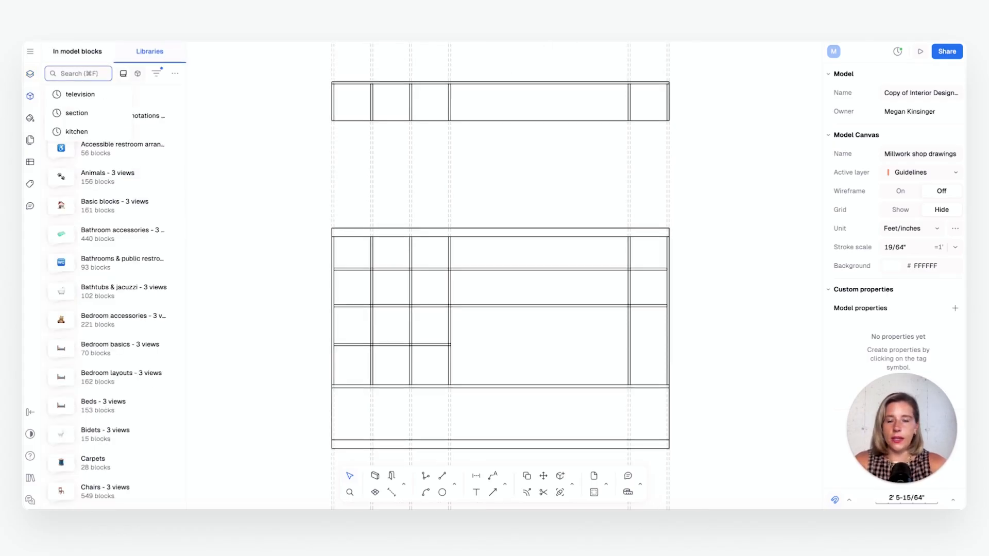
{"action": "type", "text": "tv"}
{"action": "left_click", "coordinate": [106, 121]}
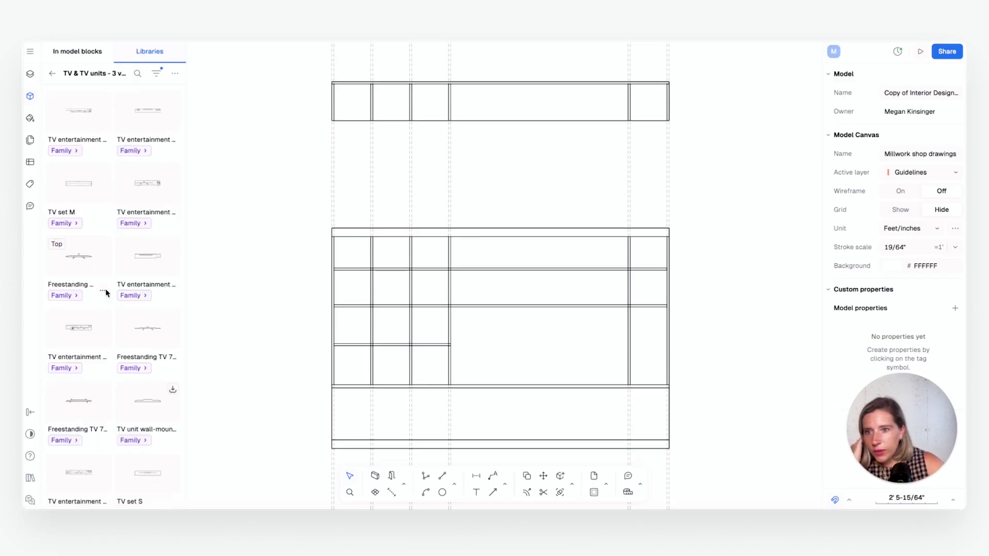
{"action": "left_click", "coordinate": [130, 441]}
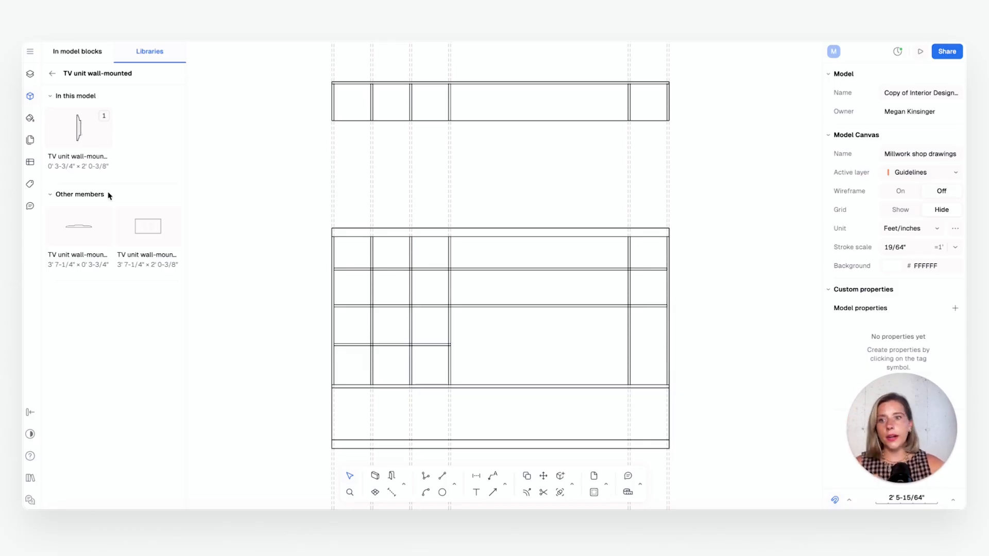
Insert the top view of the wall-mounted TV and centre it in the plan's wide bay, against the back panel
{"action": "left_click_drag", "start_coordinate": [124, 212], "coordinate": [496, 159]}
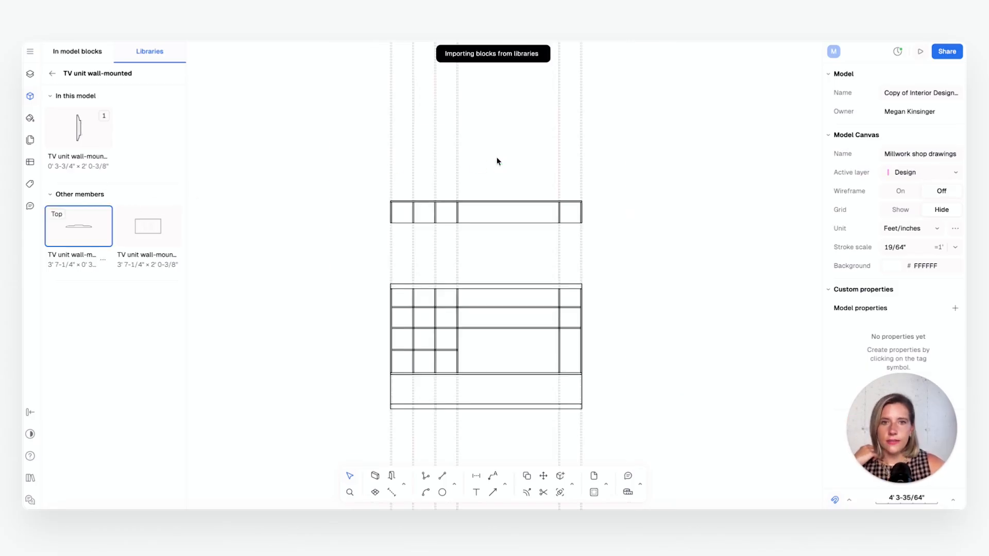
{"action": "scroll", "coordinate": [504, 152], "scroll_direction": "up", "scroll_amount": 5}
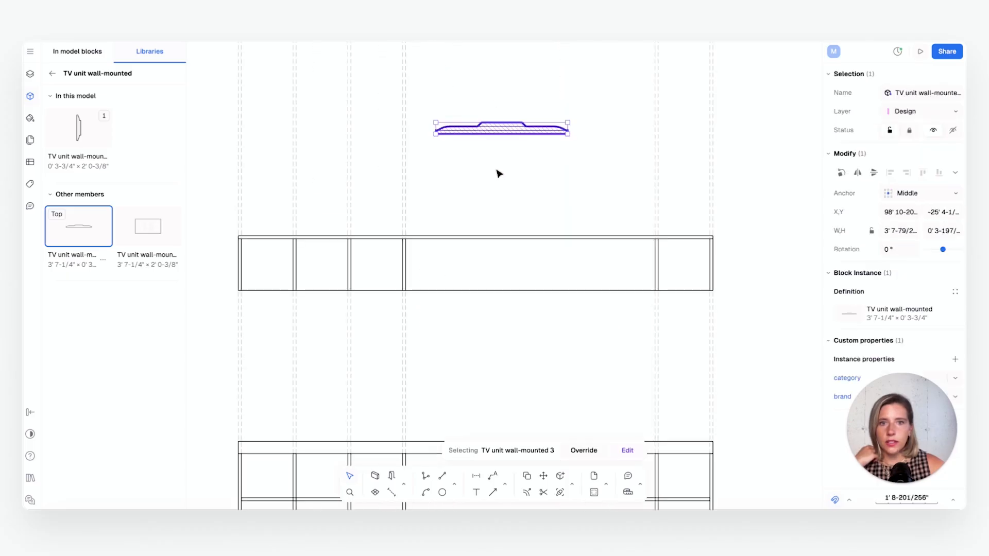
{"action": "left_click_drag", "start_coordinate": [517, 121], "coordinate": [555, 293]}
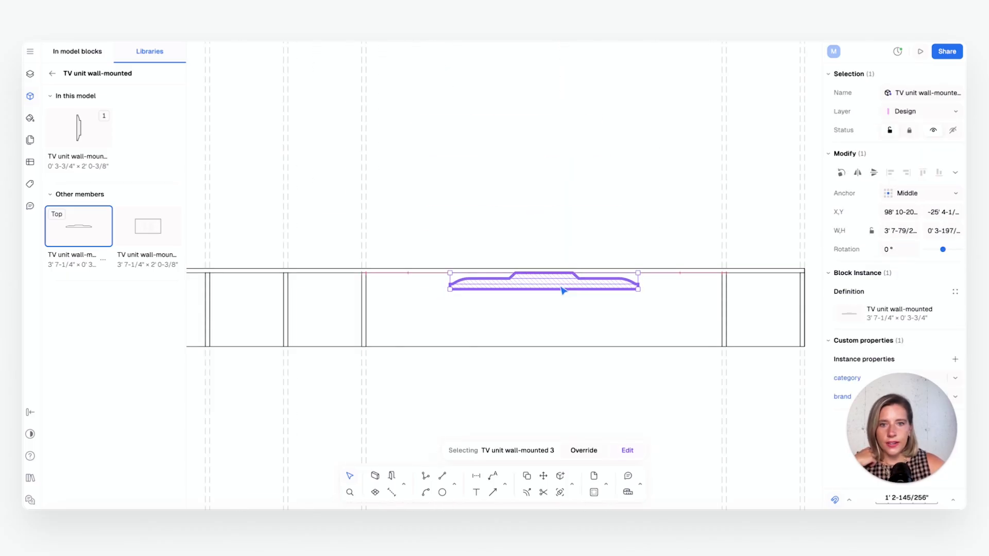
{"action": "scroll", "coordinate": [562, 291], "scroll_direction": "down", "scroll_amount": 2}
{"action": "scroll", "coordinate": [562, 292], "scroll_direction": "right", "scroll_amount": 2}
{"action": "left_click", "coordinate": [525, 177]}
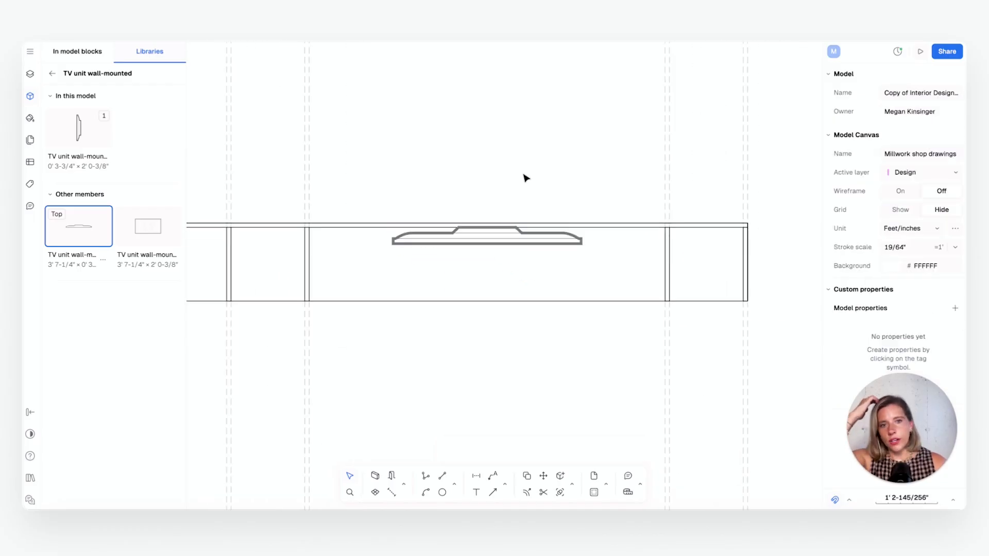
Add vertical guidelines through both ends of the TV in the plan, extending down through the elevation
{"action": "scroll", "coordinate": [549, 262], "scroll_direction": "down", "scroll_amount": 3}
{"action": "scroll", "coordinate": [549, 262], "scroll_direction": "left", "scroll_amount": 2}
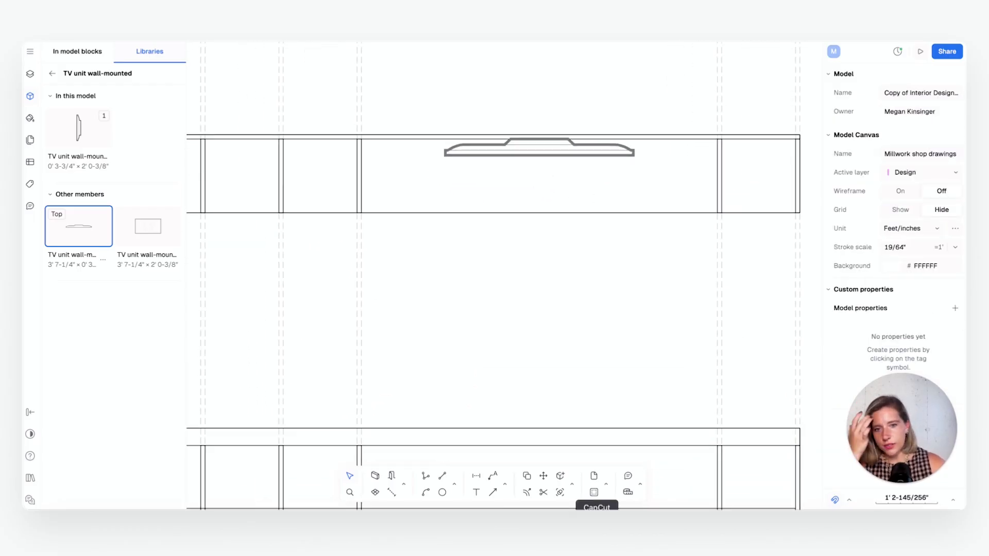
{"action": "left_click", "coordinate": [454, 487]}
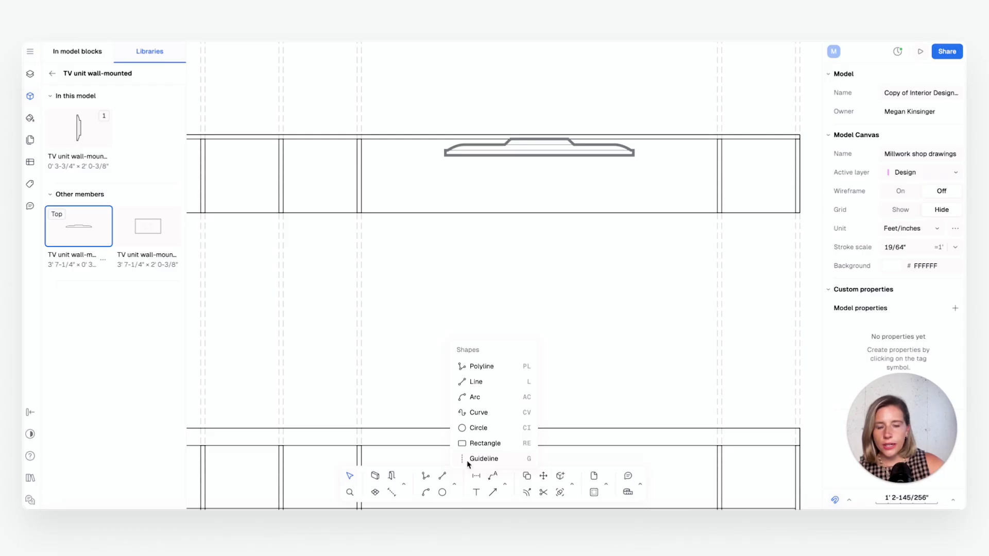
{"action": "left_click", "coordinate": [483, 458]}
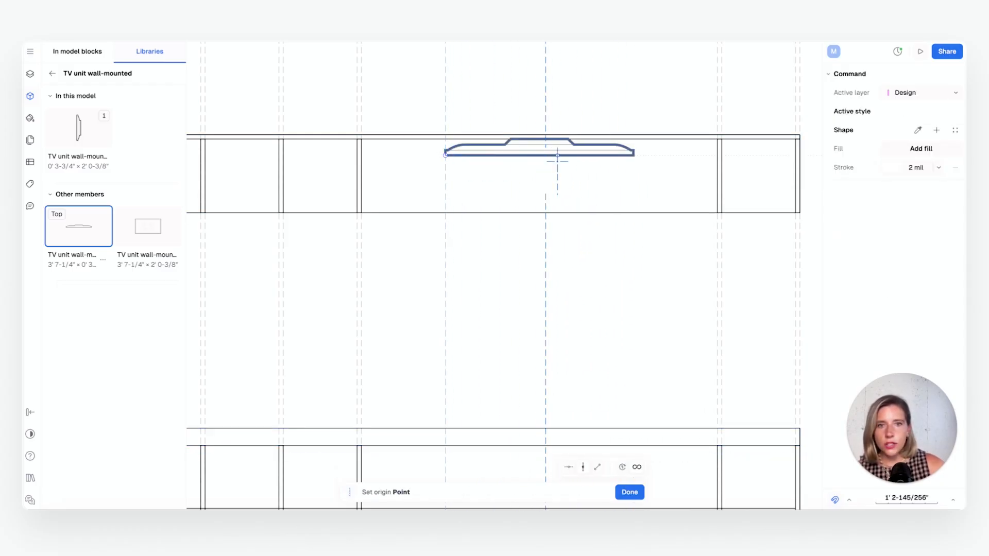
{"action": "left_click", "coordinate": [636, 158]}
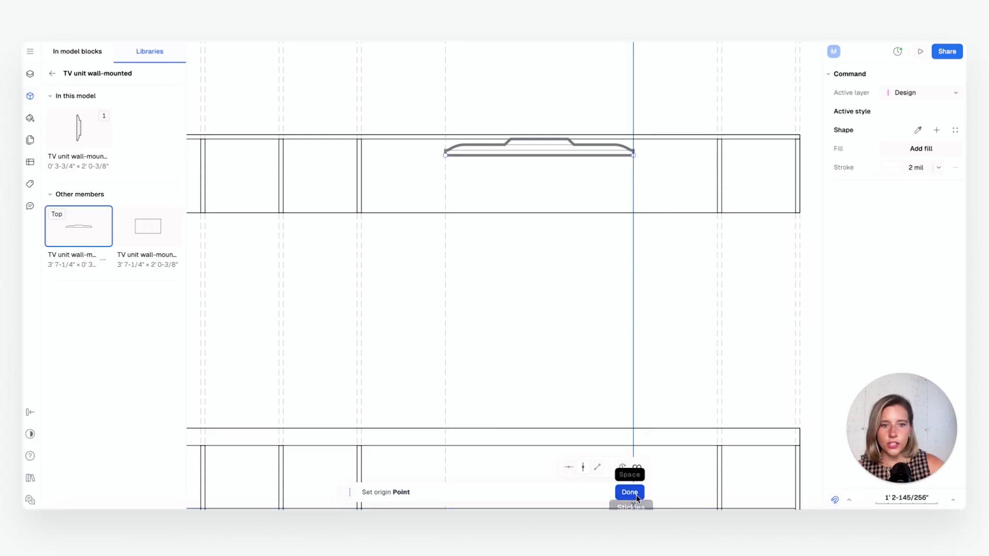
{"action": "left_click", "coordinate": [637, 494]}
Insert the front view of the wall-mounted TV in the elevation's wide bay, between the two TV guidelines and below the shelves
{"action": "middle_click_drag", "start_coordinate": [647, 373], "coordinate": [643, 211]}
{"action": "scroll", "coordinate": [644, 260], "scroll_direction": "down", "scroll_amount": 3}
{"action": "middle_click_drag", "start_coordinate": [643, 307], "coordinate": [621, 153]}
{"action": "left_click", "coordinate": [153, 256]}
{"action": "left_click_drag", "start_coordinate": [72, 138], "coordinate": [545, 288]}
{"action": "left_click", "coordinate": [632, 290]}
Examine the TV's placement in the elevation against the shelves, the guidelines and the plan above
{"action": "scroll", "coordinate": [556, 323], "scroll_direction": "down", "scroll_amount": 3}
{"action": "scroll", "coordinate": [532, 319], "scroll_direction": "up", "scroll_amount": 2}
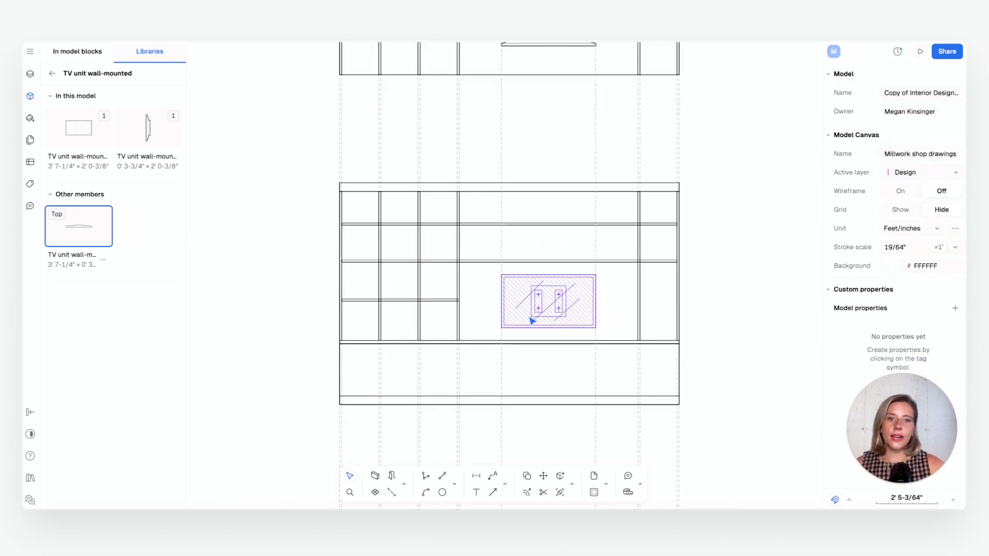
{"action": "scroll", "coordinate": [531, 319], "scroll_direction": "down", "scroll_amount": 3}
{"action": "middle_click_drag", "start_coordinate": [534, 279], "coordinate": [539, 333]}
{"action": "scroll", "coordinate": [541, 397], "scroll_direction": "up", "scroll_amount": 2}
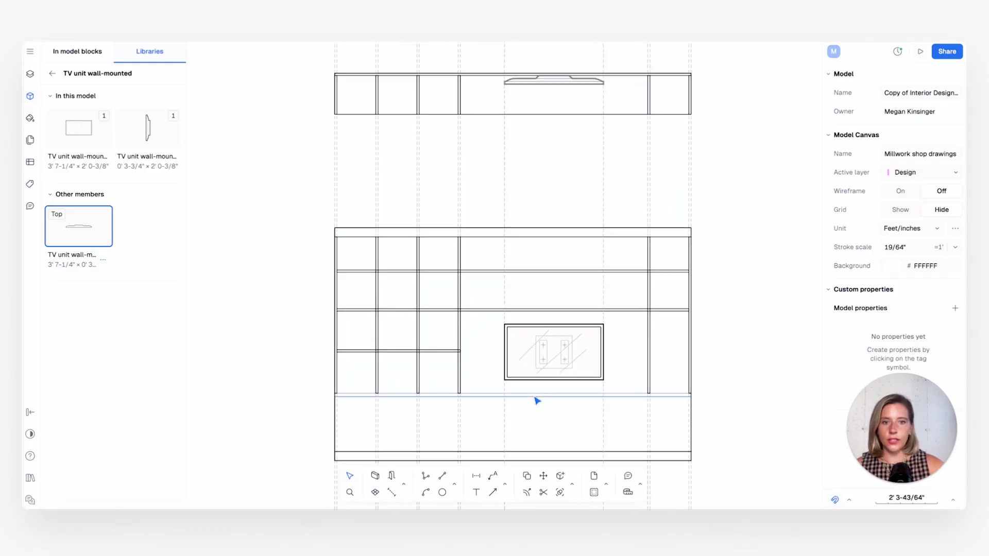
{"action": "mouse_move", "coordinate": [536, 400]}
{"action": "middle_mouse_down"}
{"action": "mouse_move", "coordinate": [512, 342]}
{"action": "mouse_move", "coordinate": [512, 434]}
{"action": "mouse_move", "coordinate": [518, 320]}
{"action": "mouse_move", "coordinate": [510, 441]}
{"action": "middle_mouse_up"}
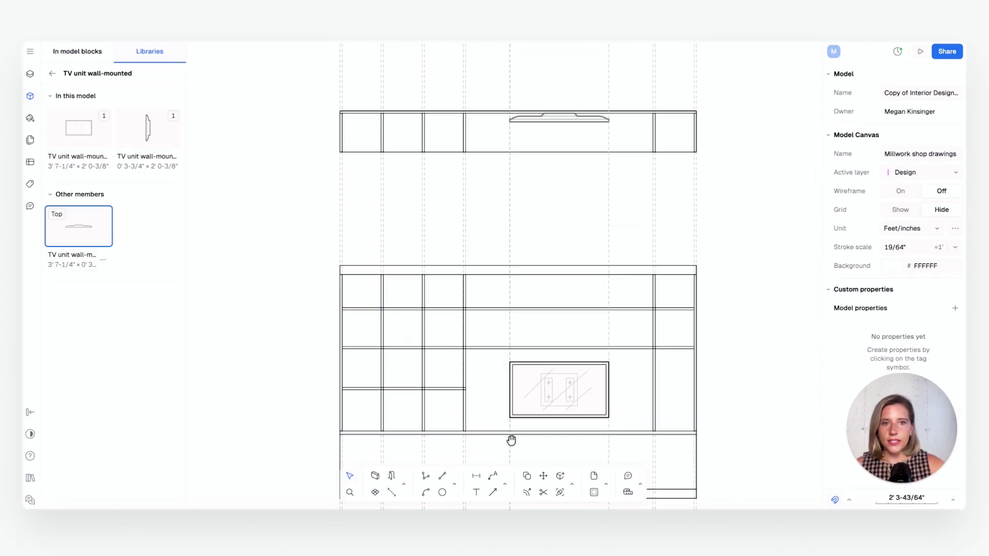
{"action": "middle_click_drag", "start_coordinate": [542, 112], "coordinate": [527, 194]}
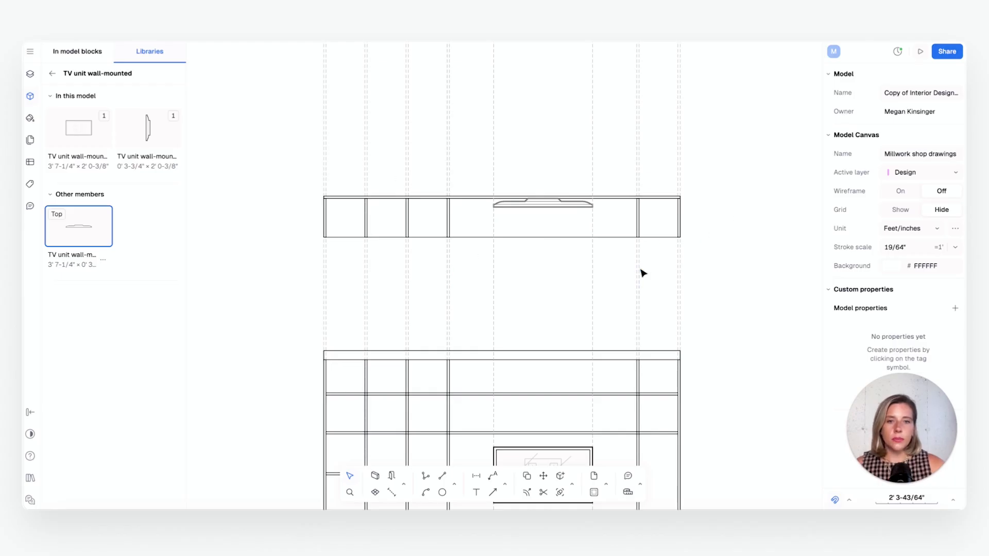
{"action": "scroll", "coordinate": [615, 279], "scroll_direction": "down", "scroll_amount": 8}
{"action": "scroll", "coordinate": [561, 317], "scroll_direction": "up", "scroll_amount": 1}
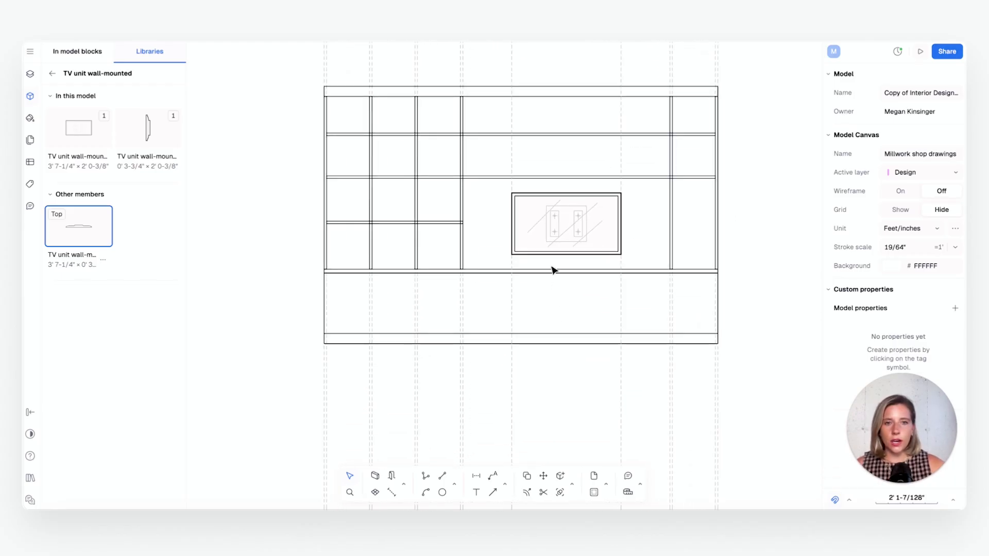
{"action": "middle_click_drag", "start_coordinate": [553, 270], "coordinate": [552, 308]}
{"action": "scroll", "coordinate": [503, 331], "scroll_direction": "up", "scroll_amount": 2}
{"action": "middle_click_drag", "start_coordinate": [473, 325], "coordinate": [454, 357]}
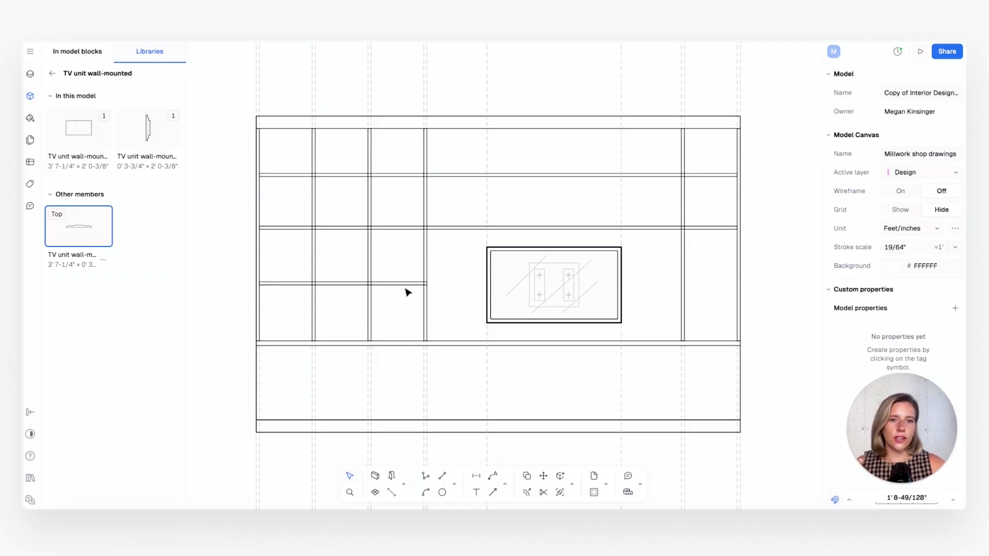
Search the library blocks for "cabinet door" and open the US Wall cabinet double door W2730 family
{"action": "left_click", "coordinate": [52, 73]}
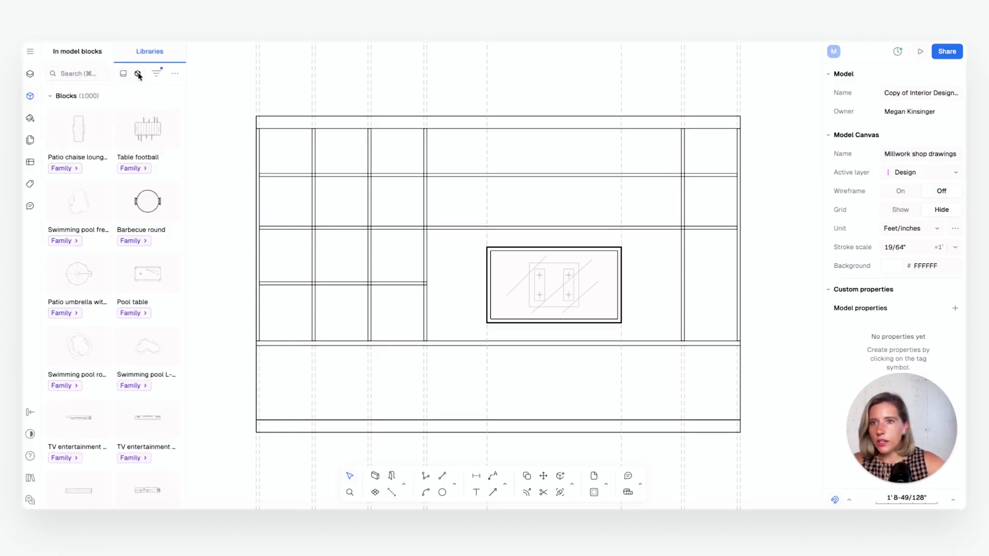
{"action": "left_click", "coordinate": [86, 73]}
{"action": "type", "text": "cabinet door"}
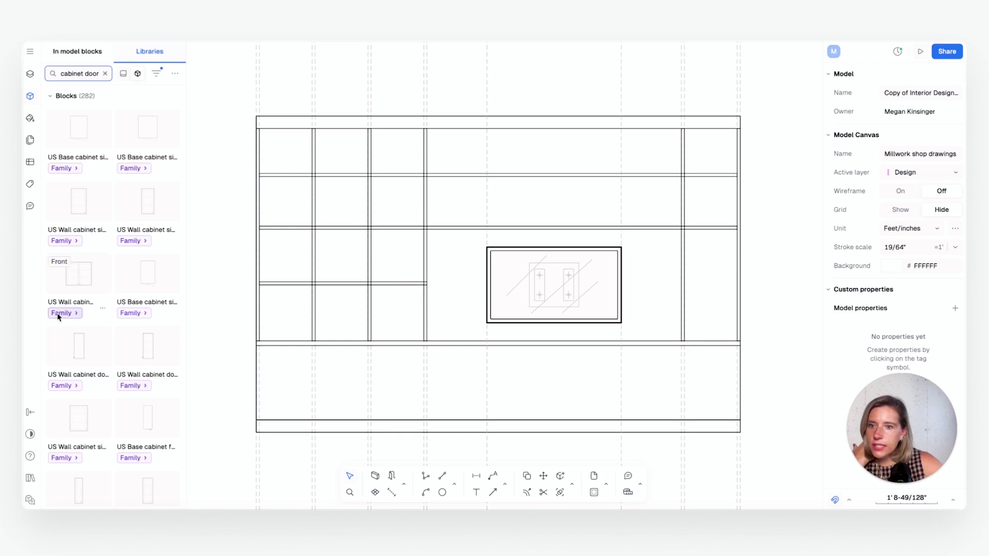
{"action": "scroll", "coordinate": [153, 391], "scroll_direction": "down", "scroll_amount": 5}
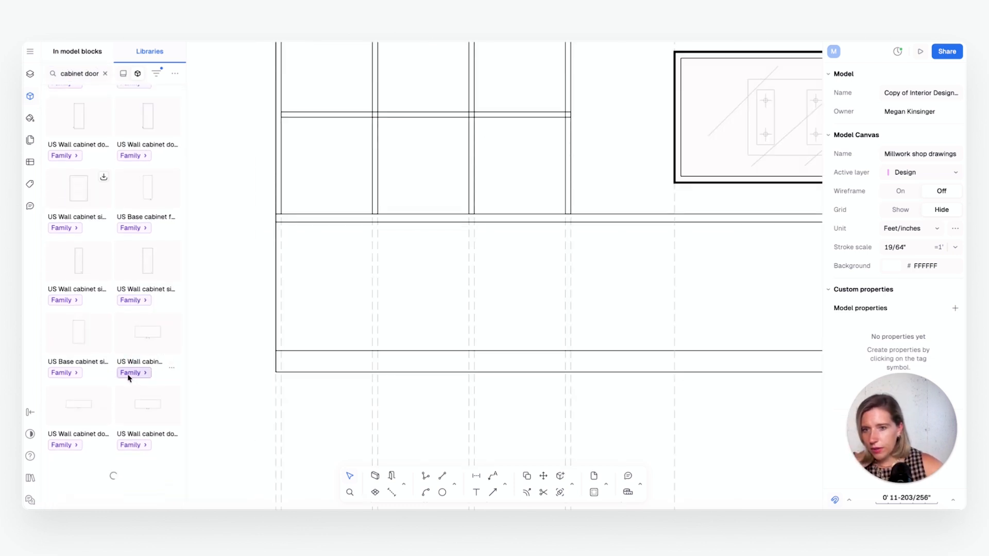
{"action": "left_click", "coordinate": [129, 374]}
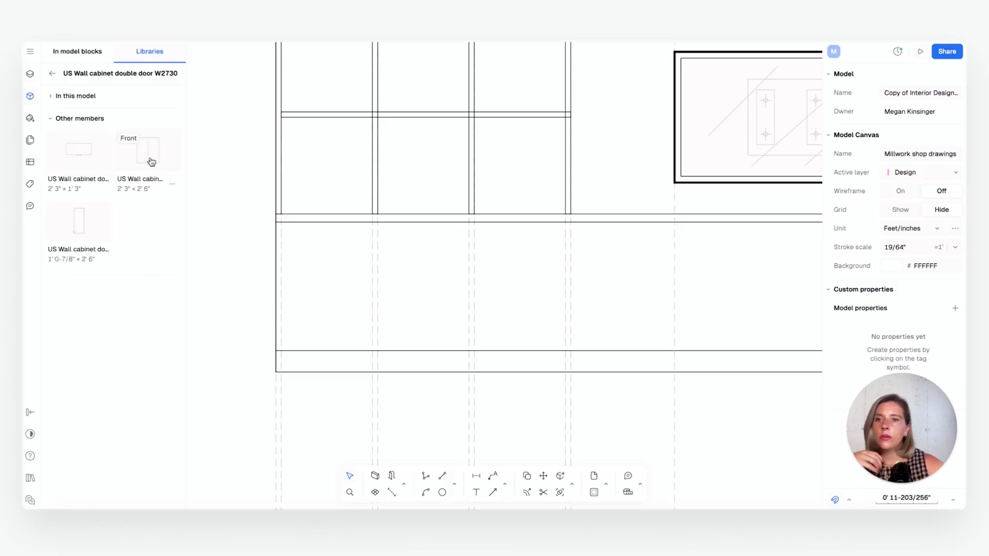
Insert the cabinet's front view flipped vertically and align its lower-left corner with the plinth's top at the elevation's left end
{"action": "left_click_drag", "start_coordinate": [151, 162], "coordinate": [415, 268]}
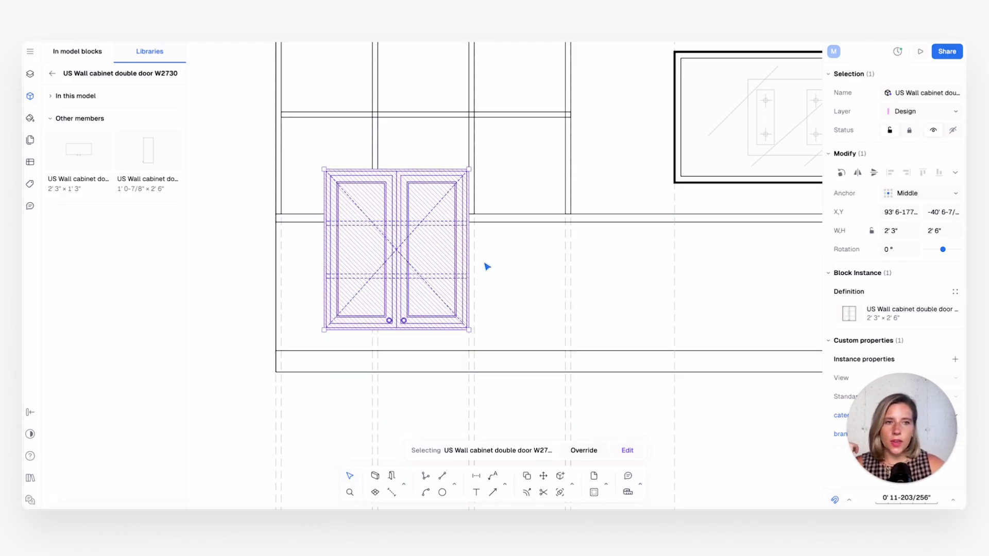
{"action": "left_click", "coordinate": [874, 173]}
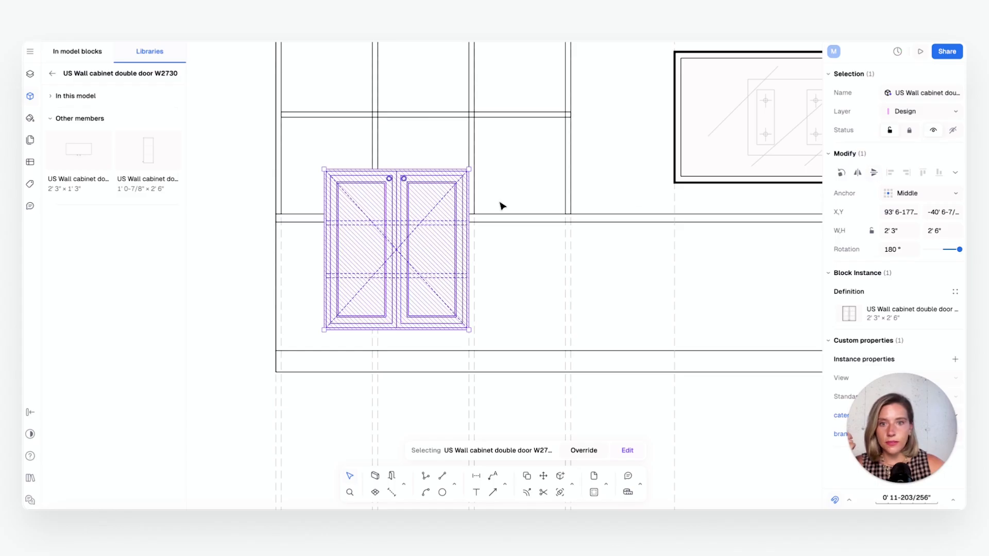
{"action": "left_click_drag", "start_coordinate": [415, 252], "coordinate": [367, 274]}
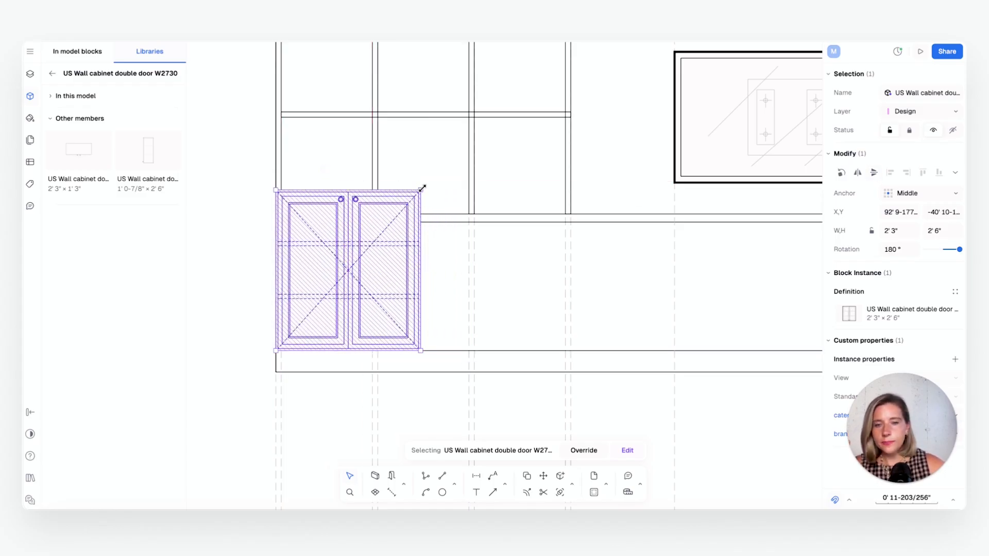
Scale the cabinet down to 2' 0" high so it fits between the plinth and the base unit's top panel
{"action": "left_click_drag", "start_coordinate": [422, 188], "coordinate": [395, 226]}
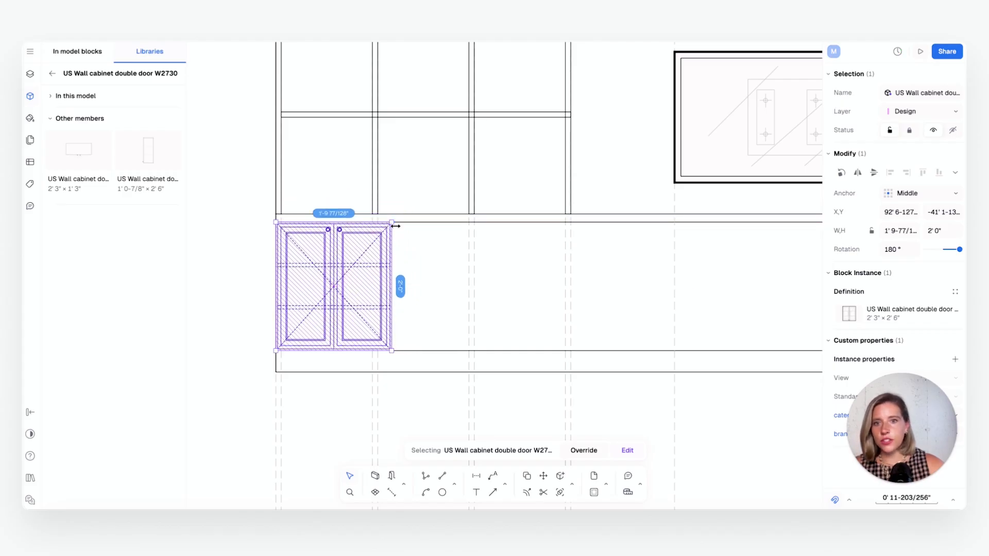
{"action": "left_click", "coordinate": [421, 250]}
{"action": "left_click", "coordinate": [382, 278]}
{"action": "scroll", "coordinate": [446, 303], "scroll_direction": "down", "scroll_amount": 5}
{"action": "middle_click_drag", "start_coordinate": [446, 302], "coordinate": [377, 314]}
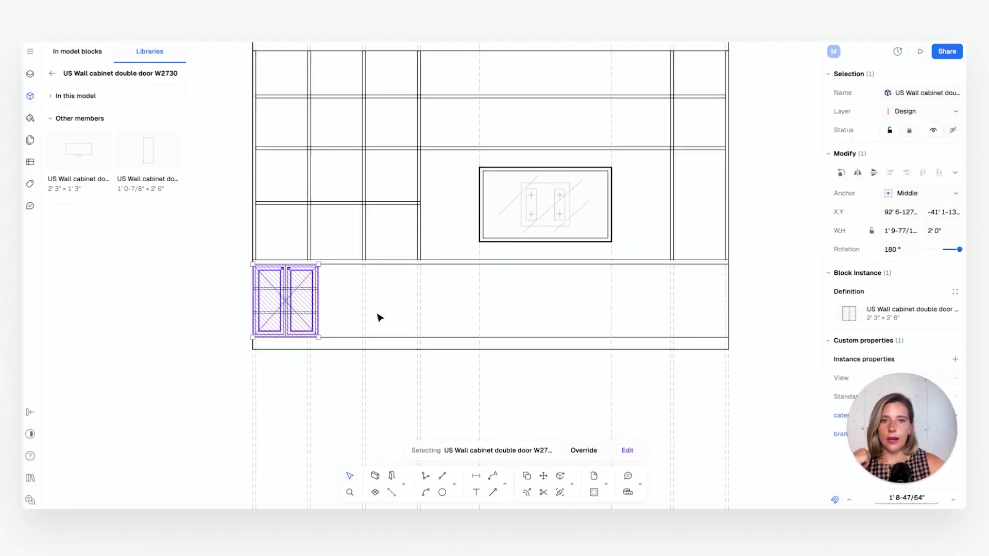
Widen the double-door cabinet to 2' 4", keeping its left edge at the unit's left end
{"action": "left_click", "coordinate": [389, 310]}
{"action": "left_click", "coordinate": [291, 312]}
{"action": "scroll", "coordinate": [290, 311], "scroll_direction": "up", "scroll_amount": 2}
{"action": "scroll", "coordinate": [327, 296], "scroll_direction": "up", "scroll_amount": 2}
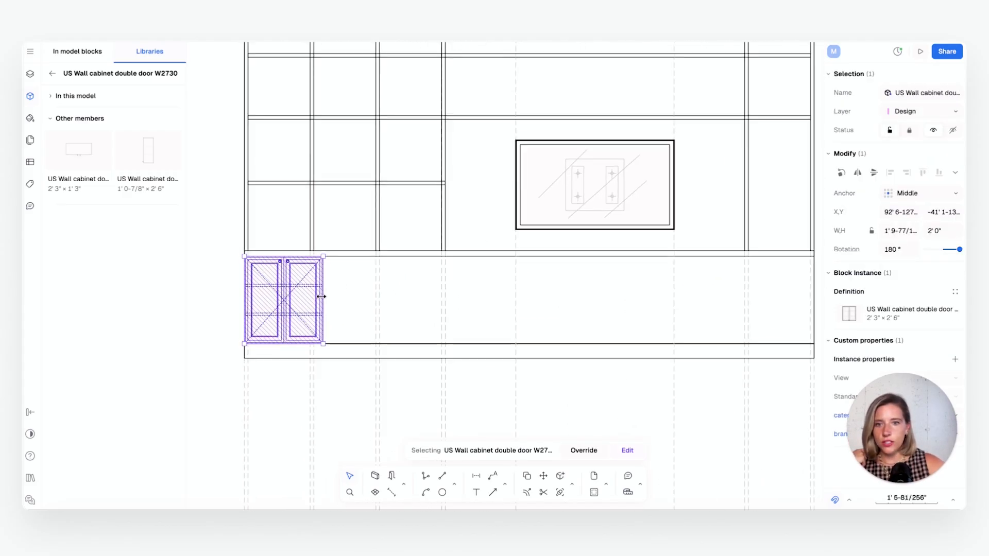
{"action": "left_click_drag", "start_coordinate": [327, 296], "coordinate": [347, 296]}
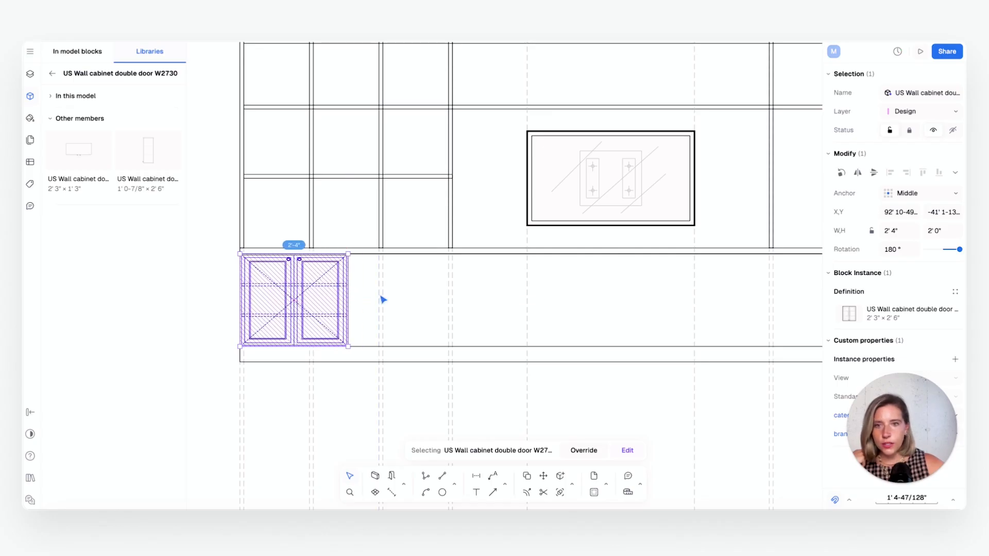
{"action": "scroll", "coordinate": [337, 313], "scroll_direction": "up", "scroll_amount": 1}
{"action": "scroll", "coordinate": [338, 313], "scroll_direction": "up", "scroll_amount": 1}
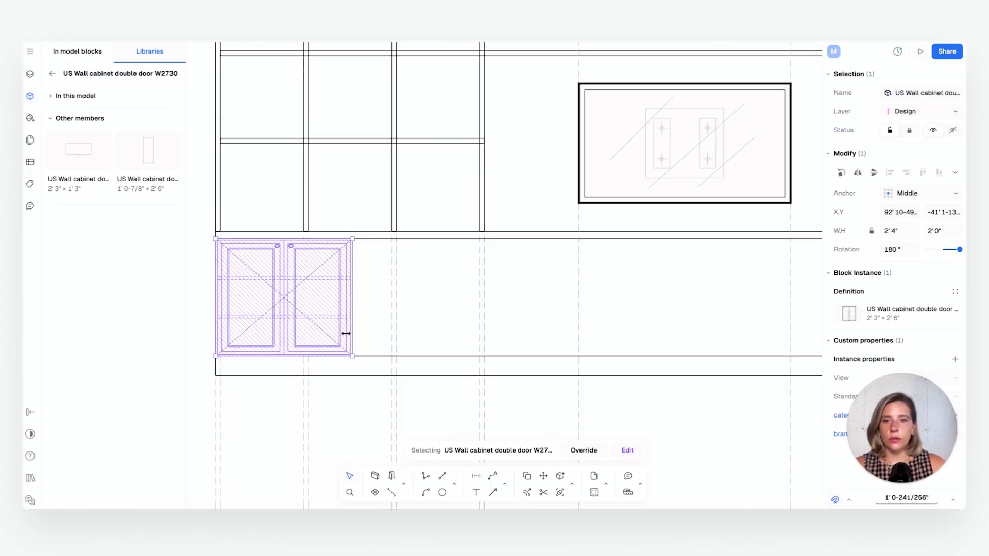
Copy the double-door cabinet directly beside the first one along the base
{"action": "left_click_drag", "start_coordinate": [321, 312], "coordinate": [462, 314], "text": "alt"}
{"action": "left_click", "coordinate": [566, 313]}
{"action": "scroll", "coordinate": [564, 310], "scroll_direction": "down", "scroll_amount": 3}
{"action": "middle_click_drag", "start_coordinate": [561, 310], "coordinate": [494, 320]}
{"action": "scroll", "coordinate": [442, 334], "scroll_direction": "up", "scroll_amount": 4}
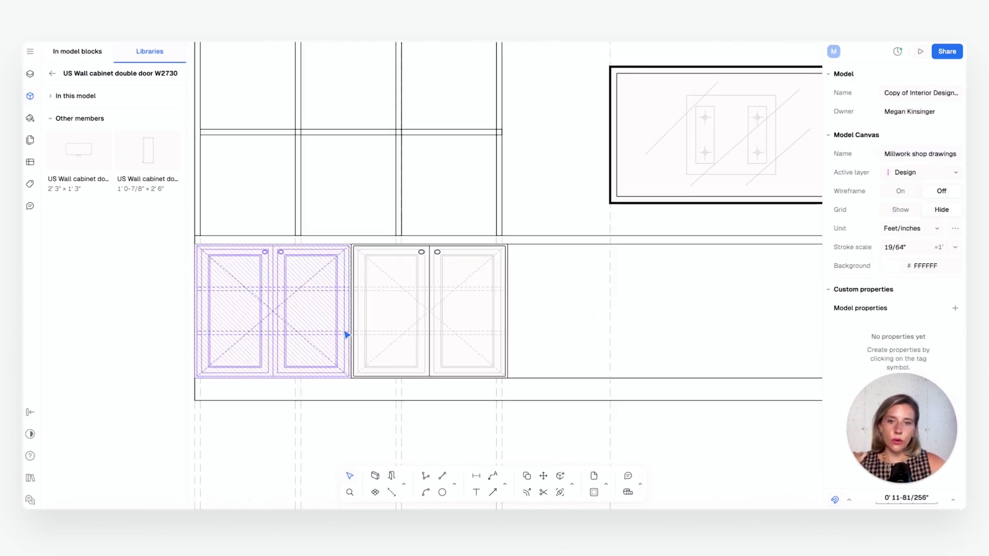
Open the double-door cabinet block at the unit's left end for editing
{"action": "middle_click_drag", "start_coordinate": [333, 335], "coordinate": [377, 334]}
{"action": "left_click", "coordinate": [356, 333]}
{"action": "scroll", "coordinate": [299, 316], "scroll_direction": "up", "scroll_amount": 1}
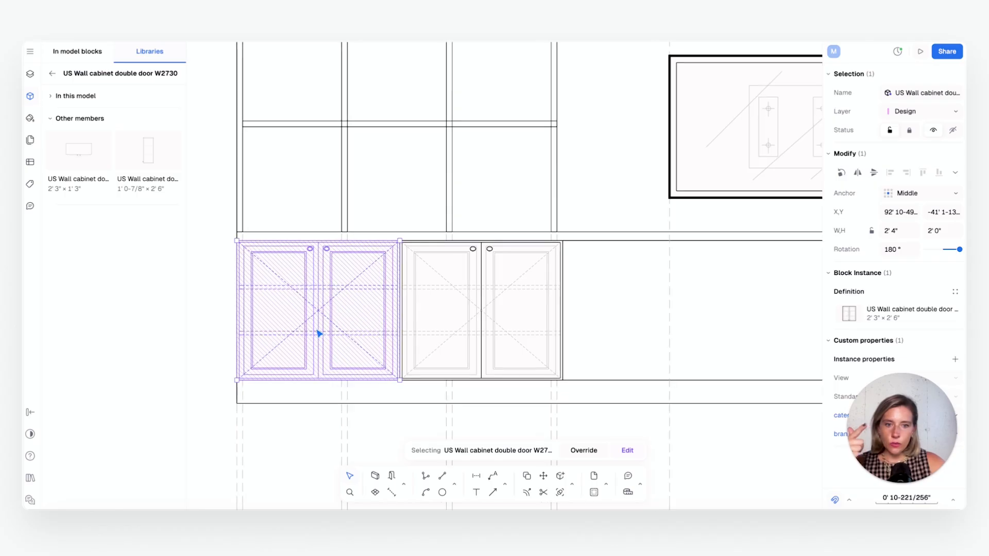
{"action": "left_click", "coordinate": [625, 450]}
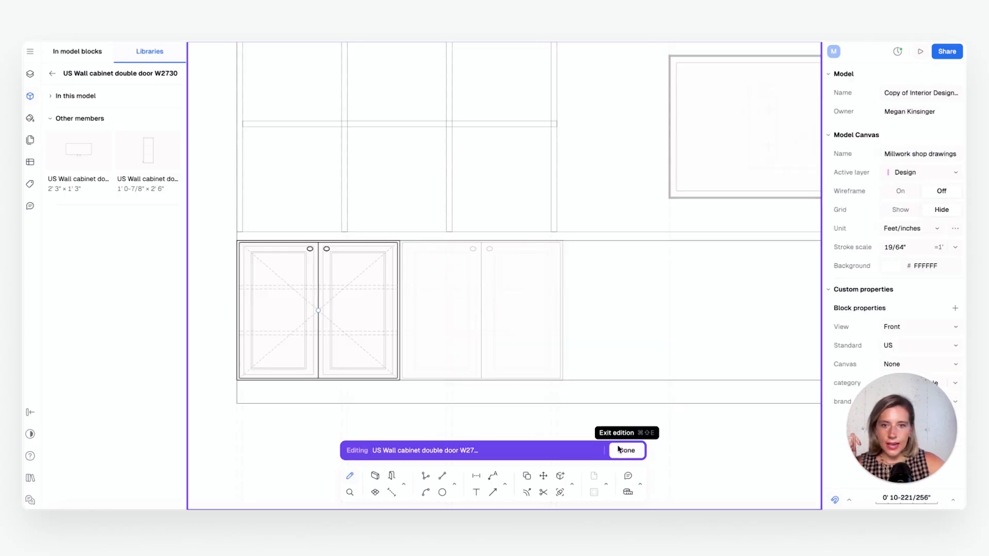
{"action": "left_click", "coordinate": [346, 336]}
{"action": "scroll", "coordinate": [307, 325], "scroll_direction": "up", "scroll_amount": 2}
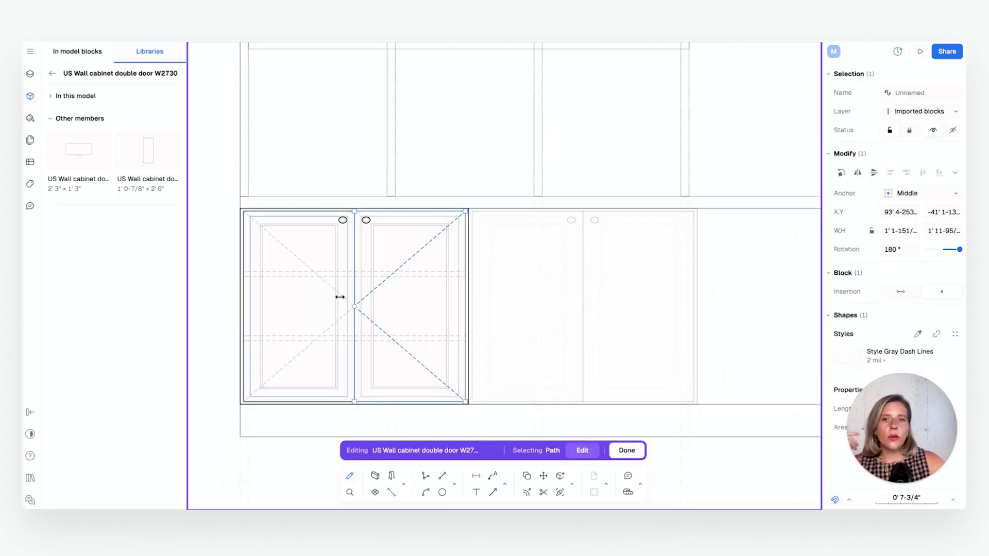
Delete both oval knobs from the double-door cabinet block and finish editing it
{"action": "left_click", "coordinate": [343, 222]}
{"action": "scroll", "coordinate": [344, 225], "scroll_direction": "up", "scroll_amount": 1}
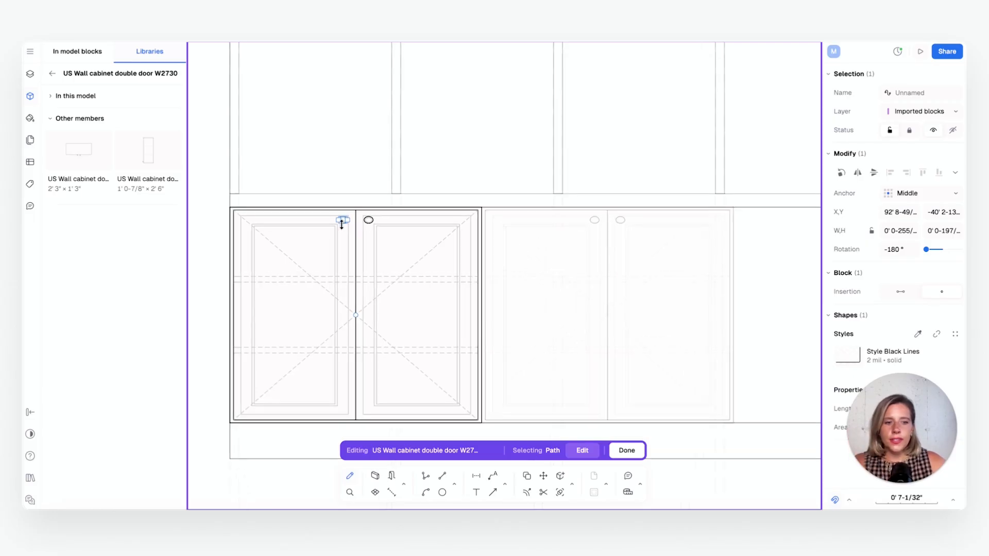
{"action": "key", "text": "Escape"}
{"action": "left_click", "coordinate": [343, 219]}
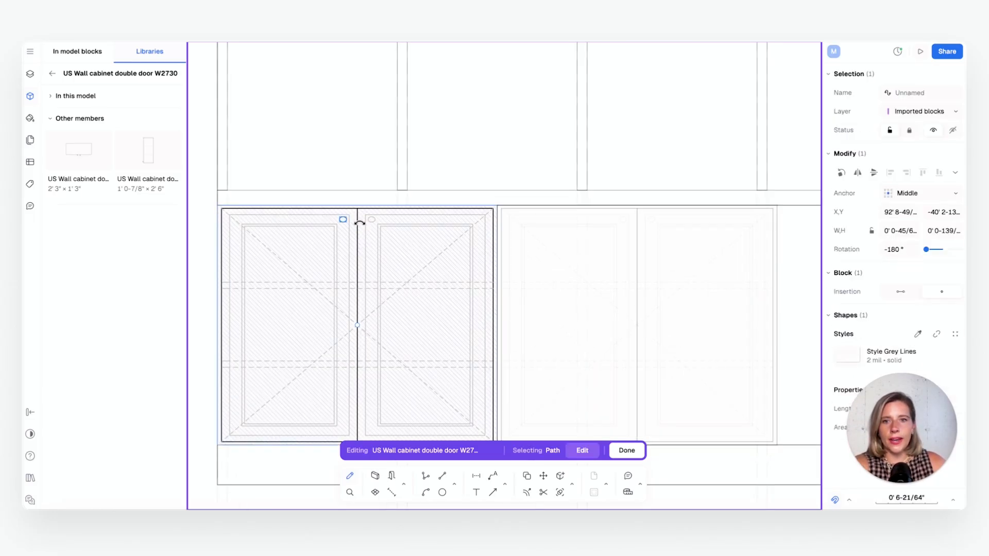
{"action": "key", "text": "Escape"}
{"action": "left_click", "coordinate": [371, 221]}
{"action": "key", "text": "Escape"}
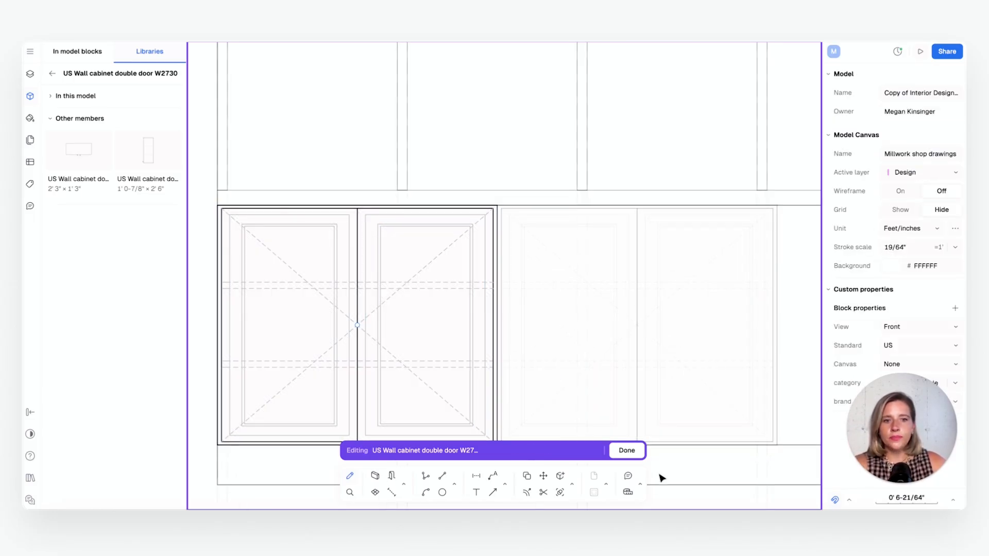
{"action": "left_click", "coordinate": [627, 451]}
{"action": "scroll", "coordinate": [607, 373], "scroll_direction": "down", "scroll_amount": 2}
{"action": "left_click", "coordinate": [721, 346]}
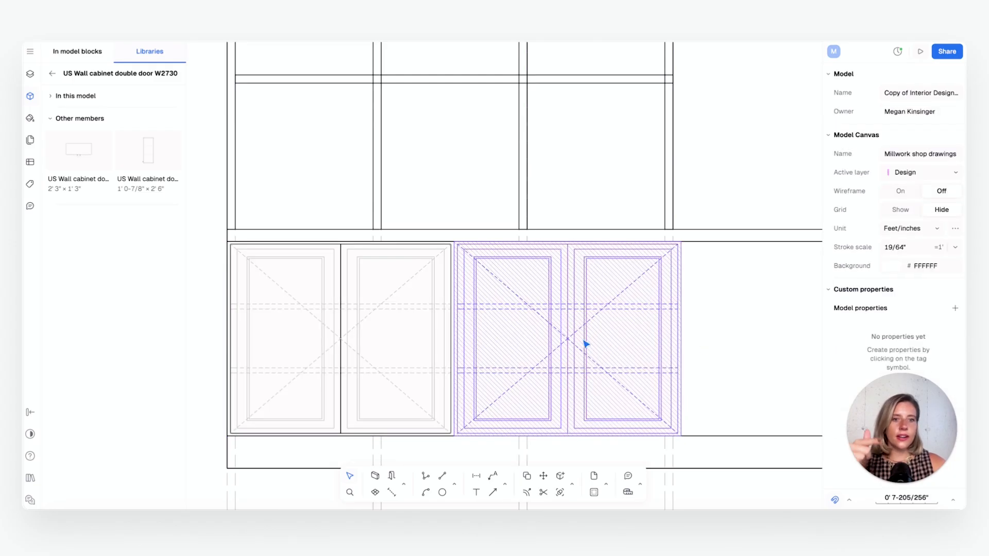
Search the block library for "vase" and open the Vase with plant family
{"action": "scroll", "coordinate": [606, 395], "scroll_direction": "down", "scroll_amount": 3}
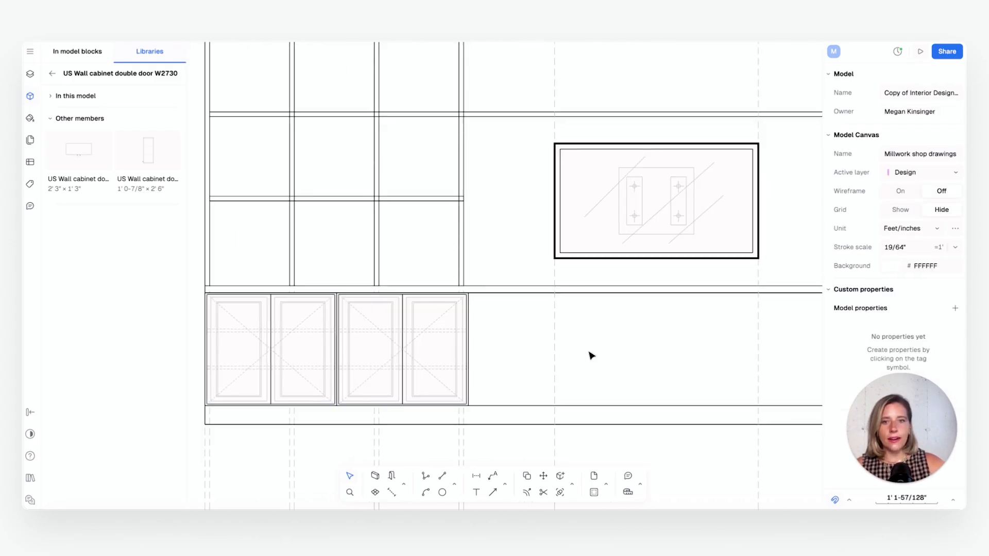
{"action": "scroll", "coordinate": [440, 376], "scroll_direction": "down", "scroll_amount": 2}
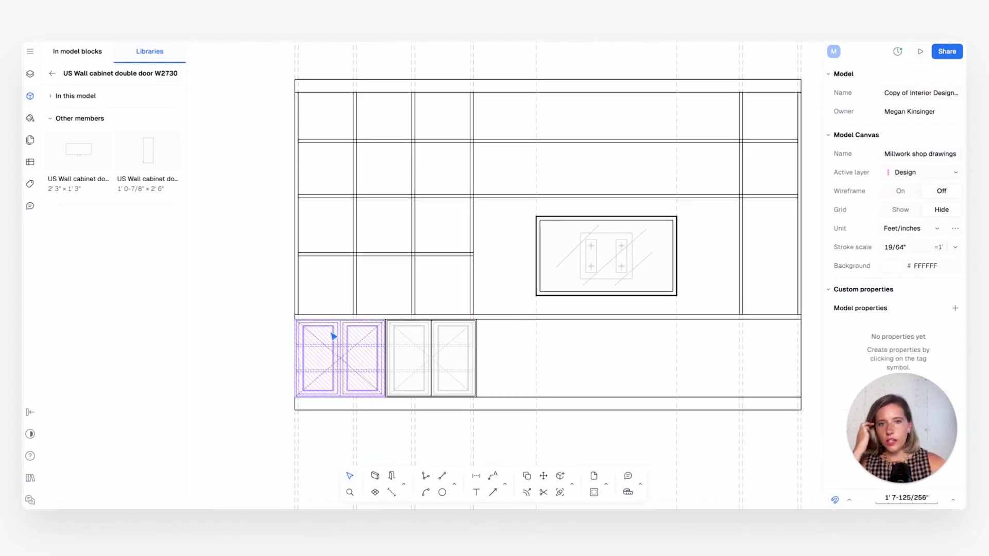
{"action": "left_click", "coordinate": [47, 75]}
{"action": "left_click", "coordinate": [105, 73]}
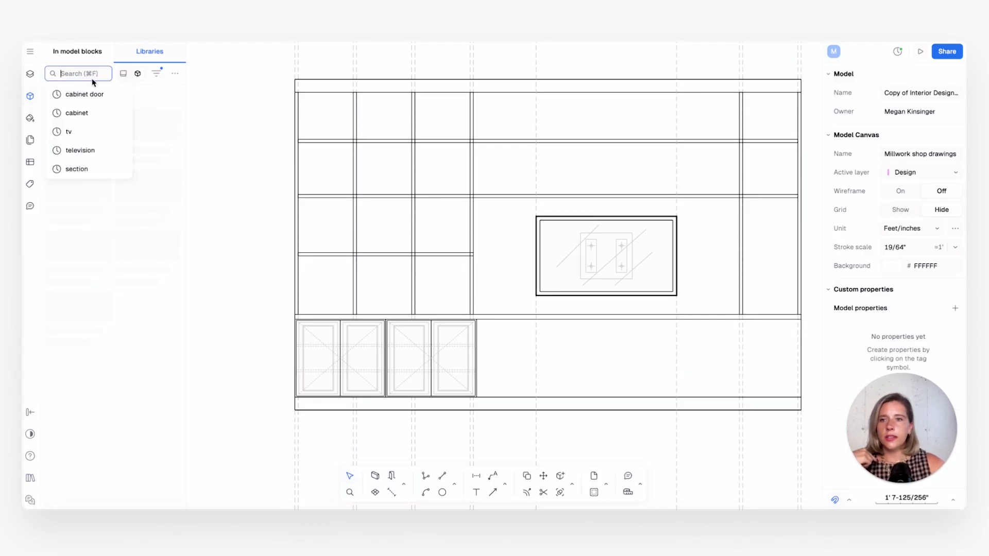
{"action": "type", "text": "vase"}
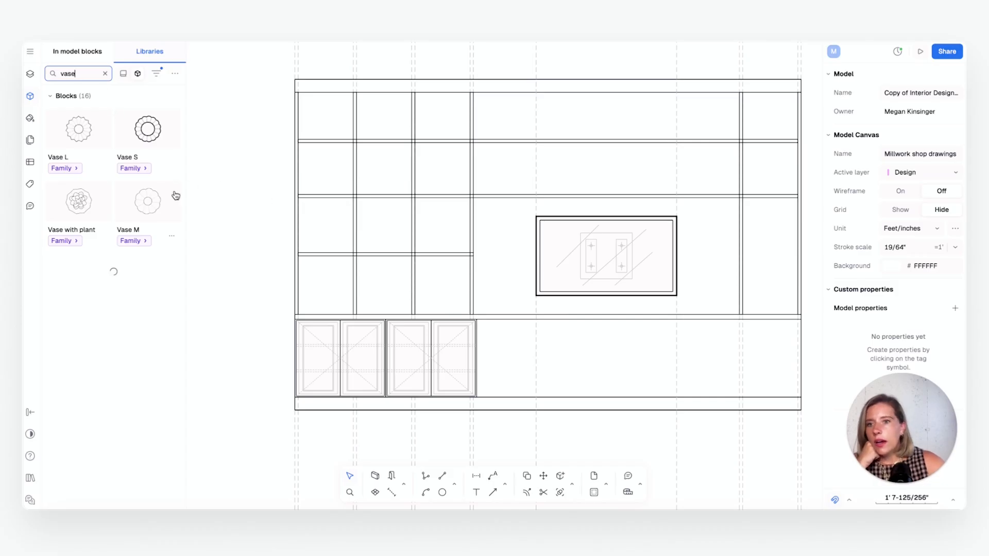
{"action": "left_click", "coordinate": [62, 241]}
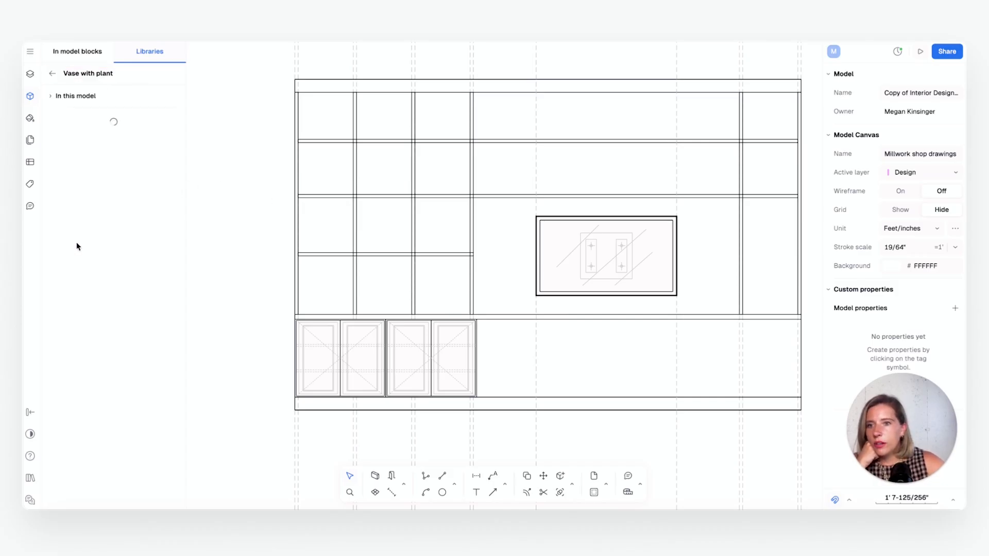
{"action": "left_click", "coordinate": [52, 74]}
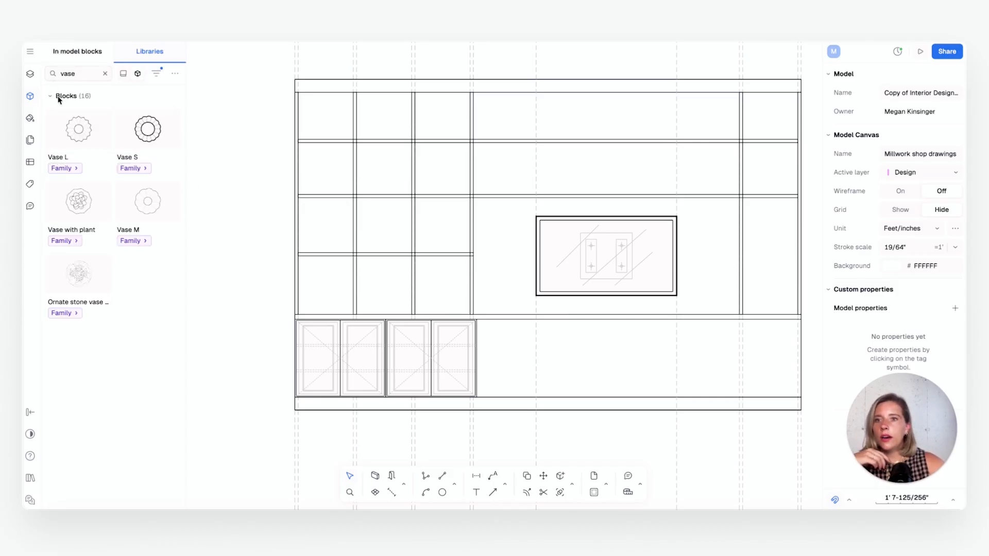
{"action": "left_click", "coordinate": [66, 243]}
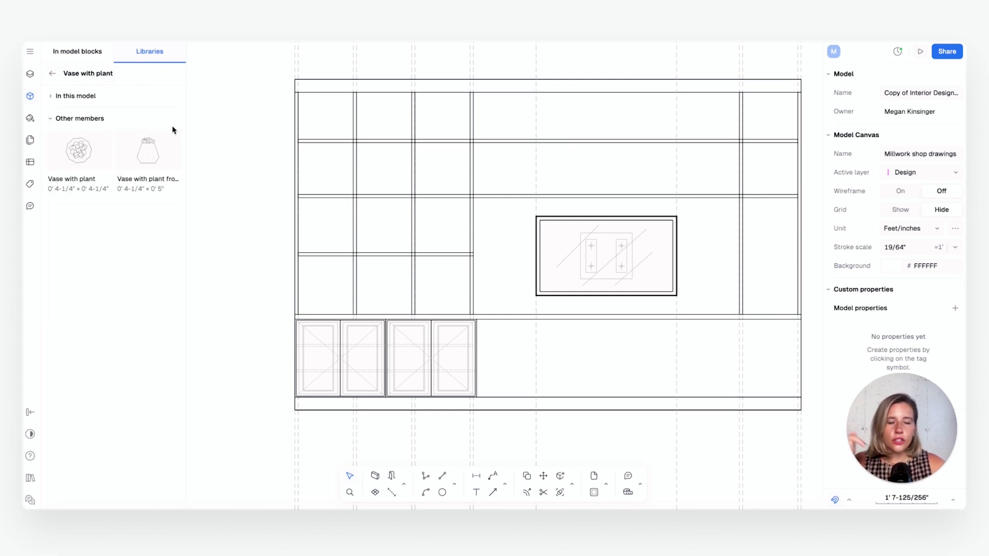
Insert the front view of the vase with plant, enlarge it to about 7" by 8" and stand it on the second bay's lower shelf
{"action": "left_click", "coordinate": [148, 166]}
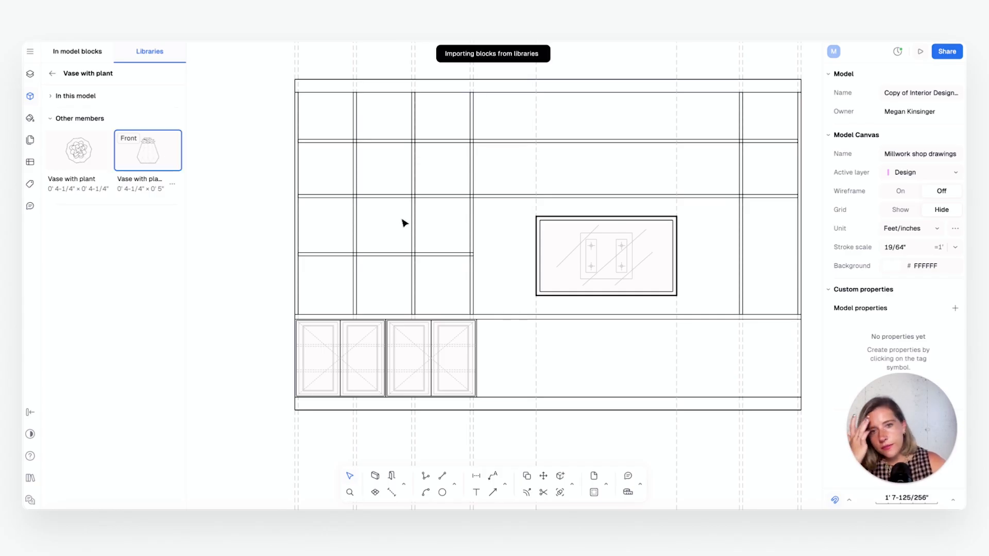
{"action": "left_click", "coordinate": [404, 223]}
{"action": "scroll", "coordinate": [396, 220], "scroll_direction": "up", "scroll_amount": 5}
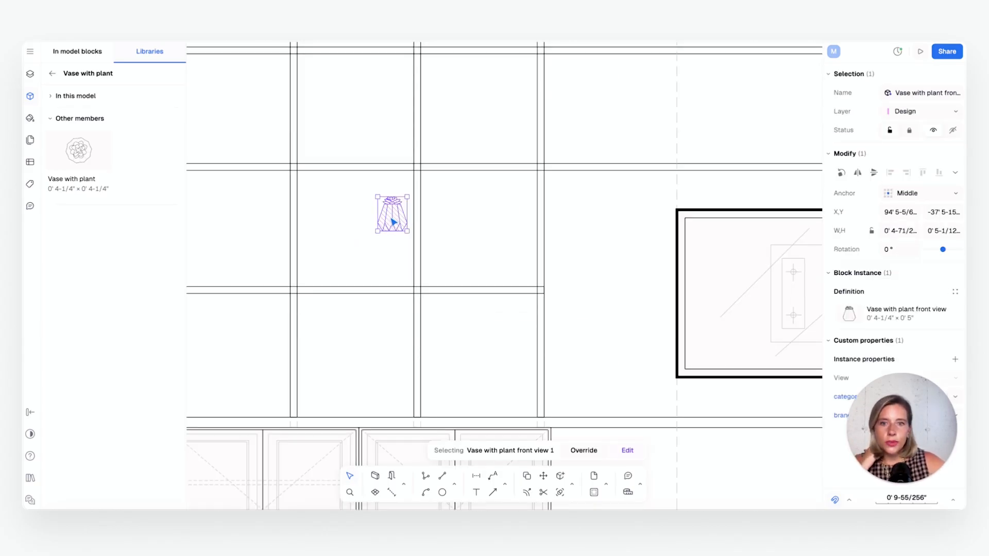
{"action": "left_click_drag", "start_coordinate": [394, 222], "coordinate": [370, 237]}
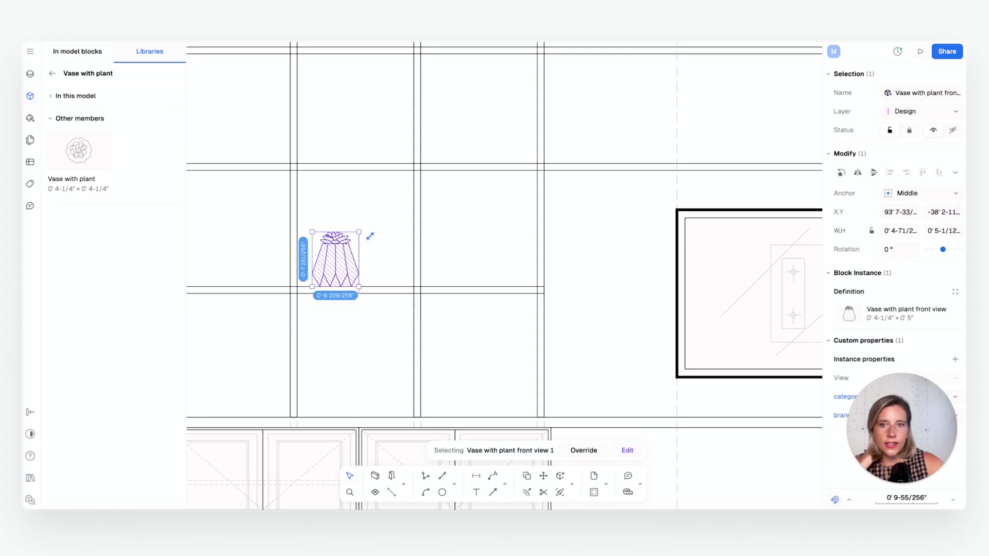
{"action": "left_click", "coordinate": [384, 238]}
Copy the double-door cabinet three more times along the base, filling it up to the unit's right end
{"action": "scroll", "coordinate": [444, 292], "scroll_direction": "down", "scroll_amount": 3}
{"action": "scroll", "coordinate": [459, 302], "scroll_direction": "down", "scroll_amount": 8}
{"action": "middle_click_drag", "start_coordinate": [459, 302], "coordinate": [446, 306]}
{"action": "scroll", "coordinate": [436, 335], "scroll_direction": "up", "scroll_amount": 2}
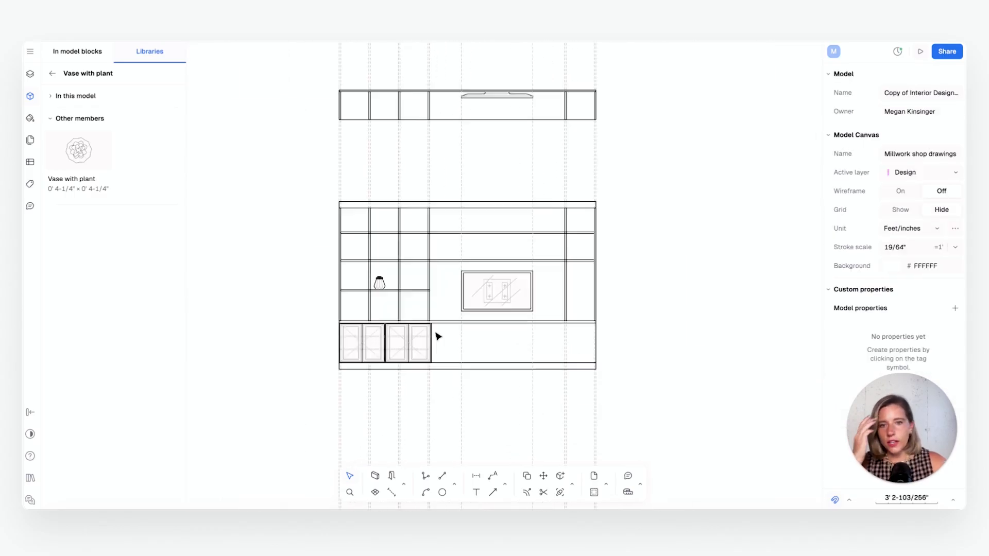
{"action": "scroll", "coordinate": [436, 336], "scroll_direction": "up", "scroll_amount": 4}
{"action": "scroll", "coordinate": [494, 353], "scroll_direction": "down", "scroll_amount": 1}
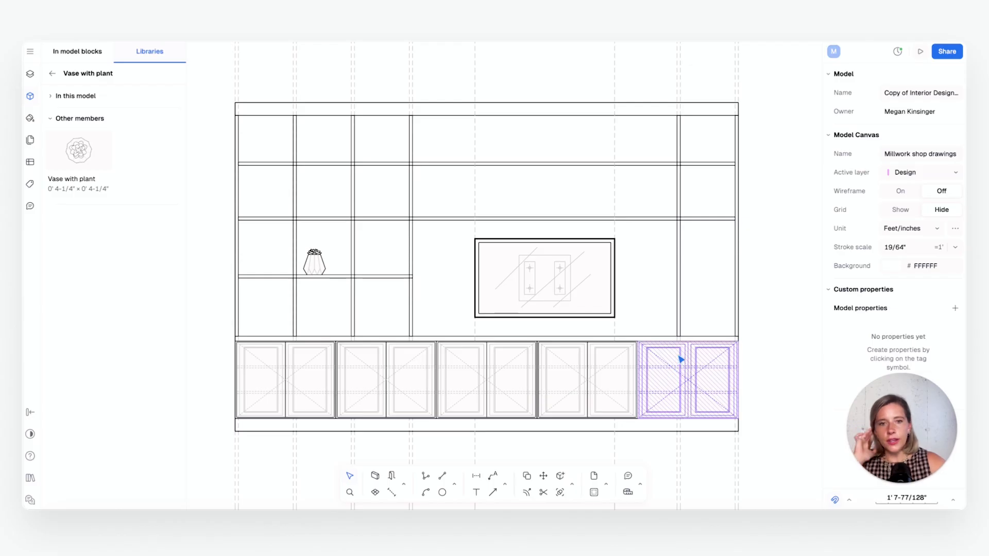
Examine the elevation's outer rectangle, the guideline at the TV's left edge, the long shelf above the TV and the upright left of it
{"action": "left_click", "coordinate": [490, 432]}
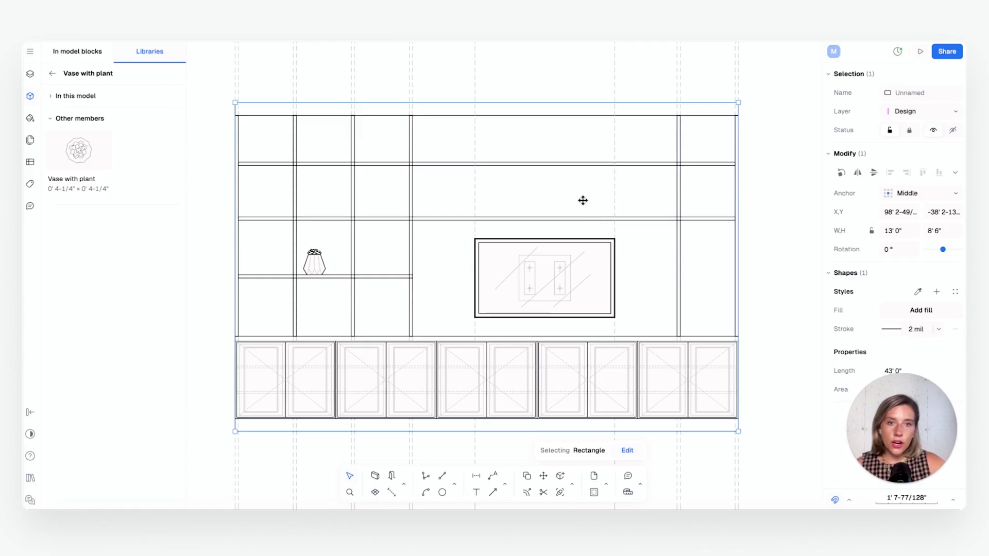
{"action": "scroll", "coordinate": [583, 200], "scroll_direction": "down", "scroll_amount": 3}
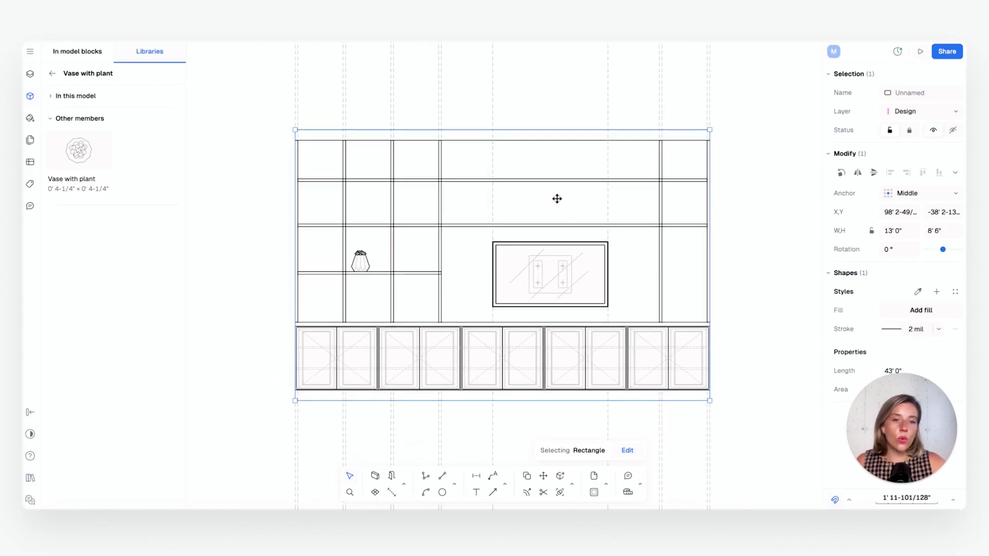
{"action": "scroll", "coordinate": [548, 185], "scroll_direction": "up", "scroll_amount": 3}
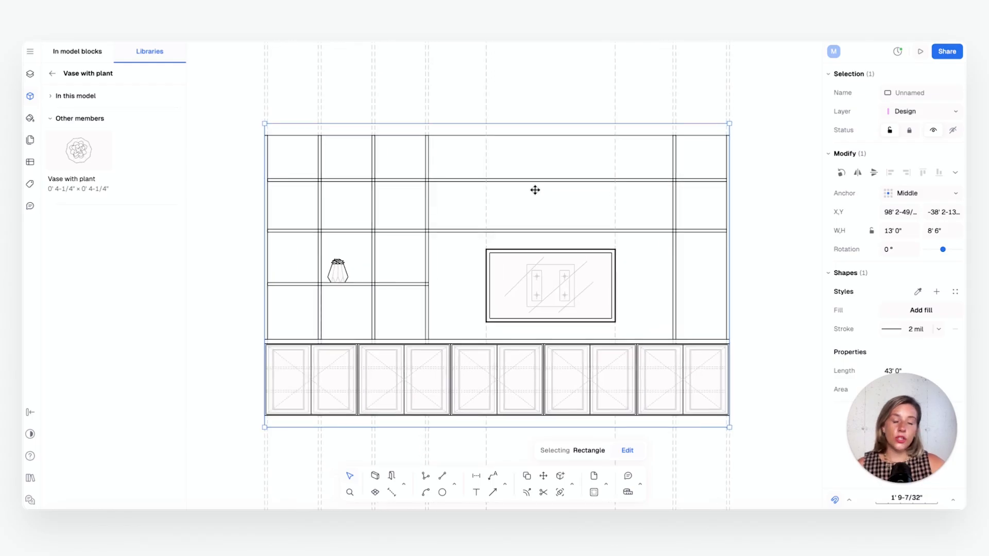
{"action": "scroll", "coordinate": [535, 190], "scroll_direction": "up", "scroll_amount": 1}
{"action": "scroll", "coordinate": [534, 191], "scroll_direction": "down", "scroll_amount": 2}
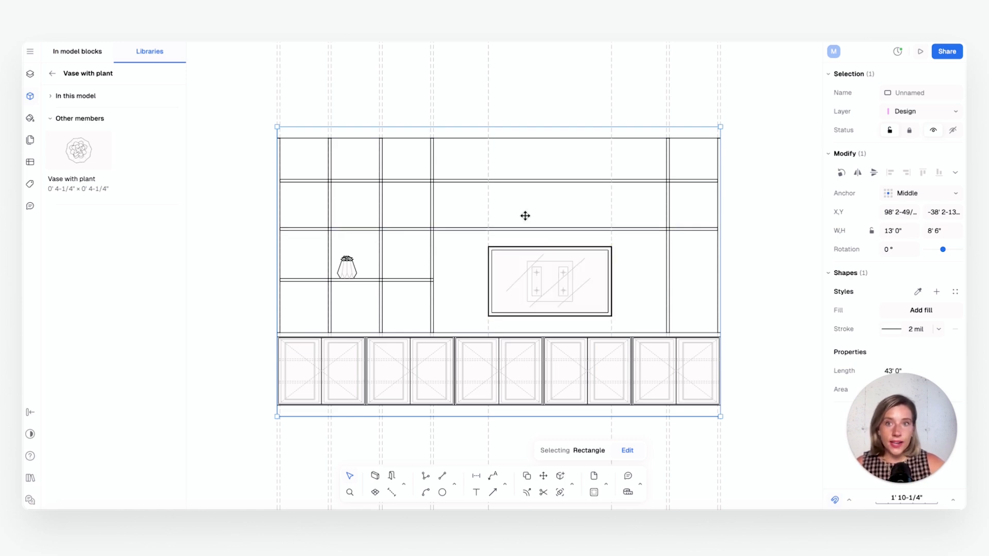
{"action": "left_click", "coordinate": [489, 241]}
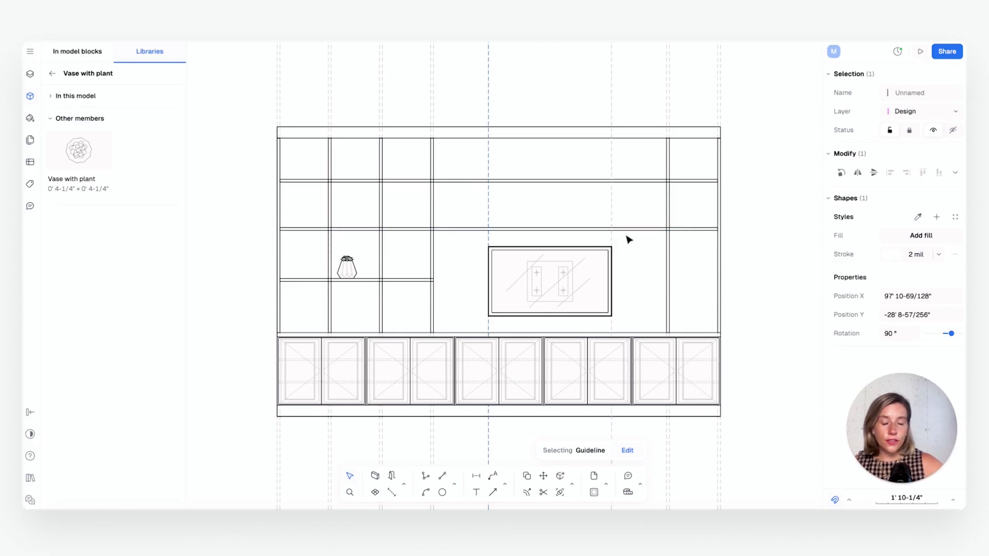
{"action": "scroll", "coordinate": [503, 242], "scroll_direction": "up", "scroll_amount": 3}
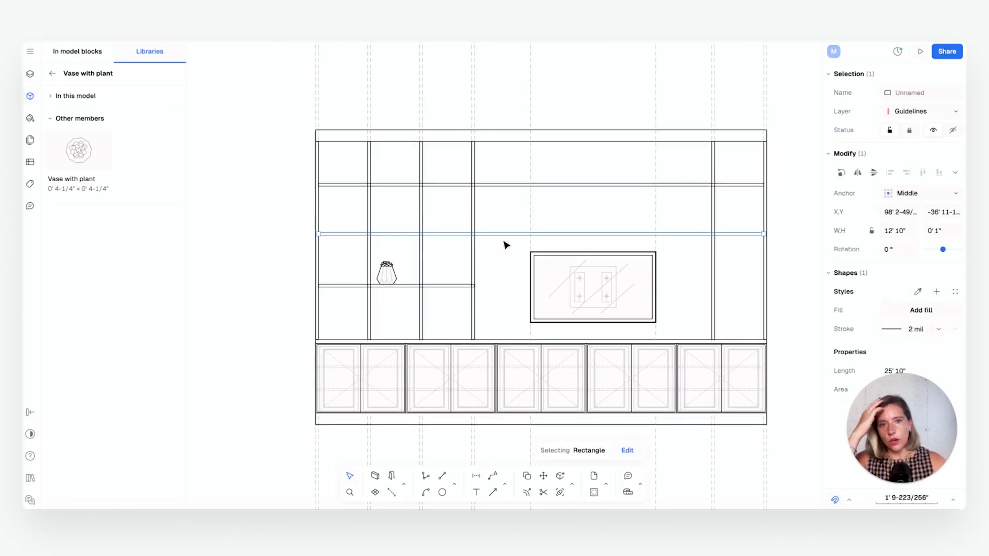
{"action": "middle_click_drag", "start_coordinate": [502, 243], "coordinate": [445, 244]}
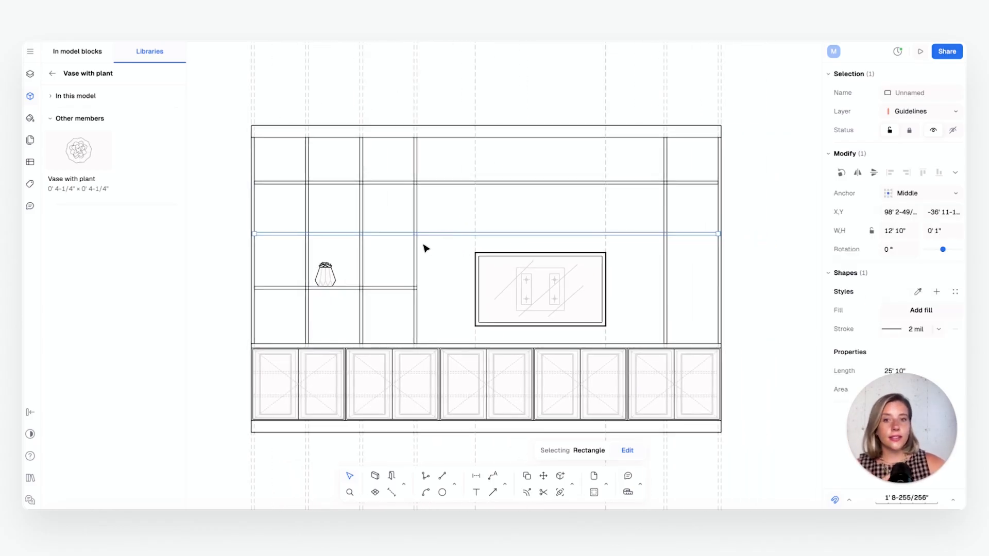
{"action": "scroll", "coordinate": [425, 248], "scroll_direction": "up", "scroll_amount": 2}
{"action": "left_click", "coordinate": [414, 257]}
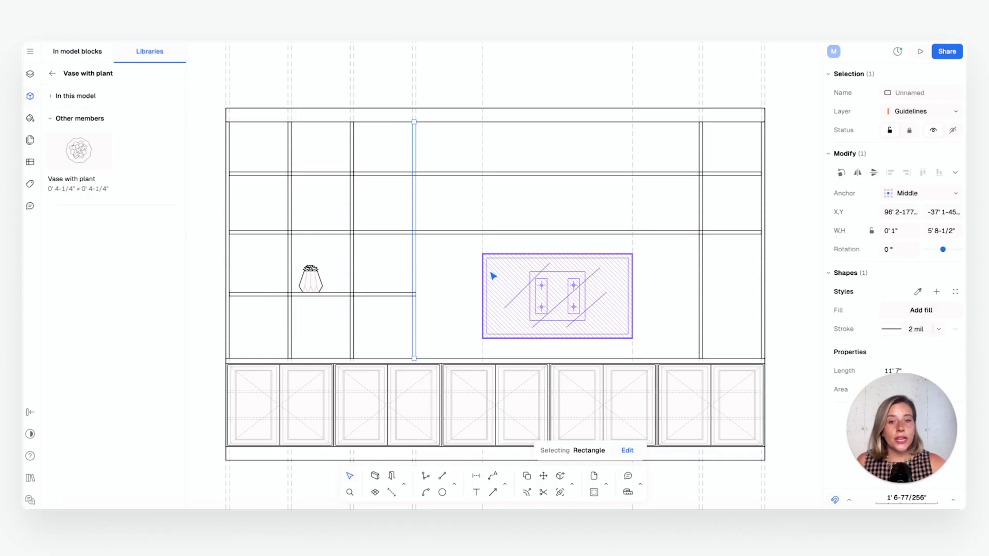
Add a fill to the upright just right of the vase and try the gradient, texture, hatch and image fill types
{"action": "left_click", "coordinate": [352, 225]}
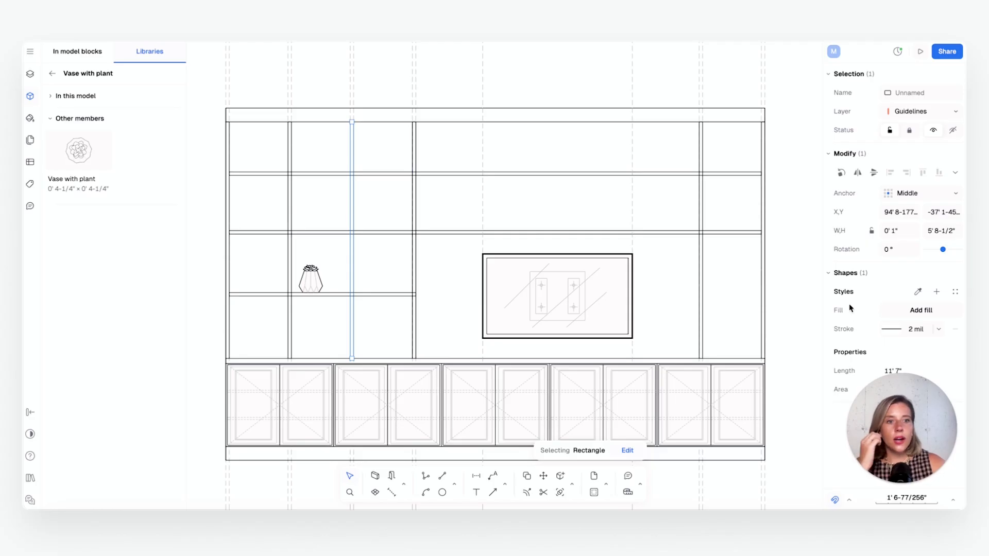
{"action": "left_click", "coordinate": [892, 311]}
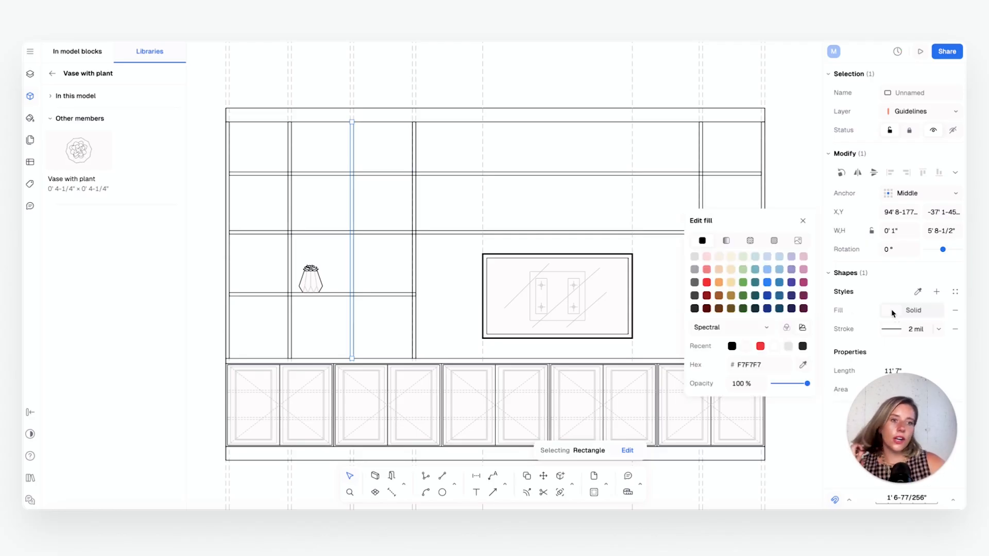
{"action": "left_click", "coordinate": [728, 241]}
{"action": "left_click", "coordinate": [750, 241]}
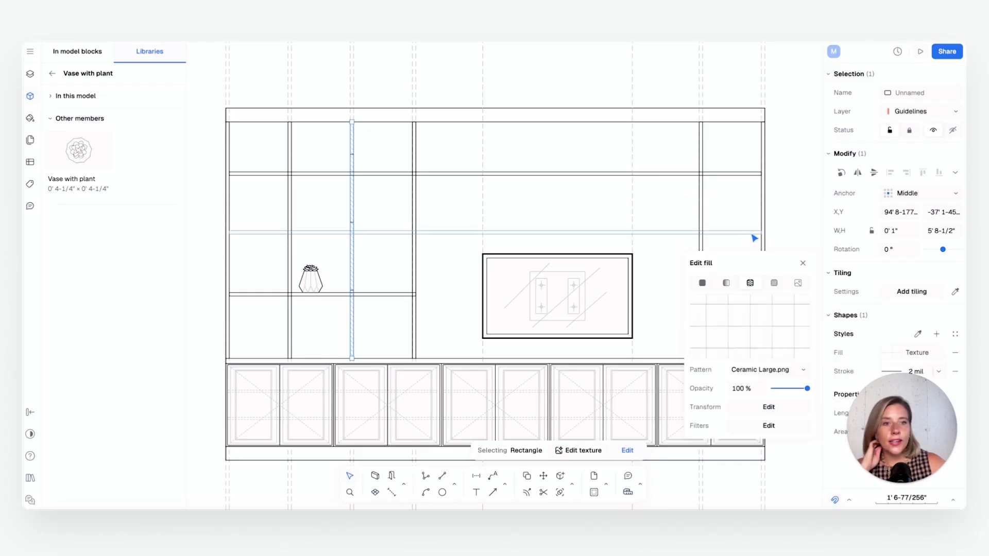
{"action": "left_click", "coordinate": [776, 284]}
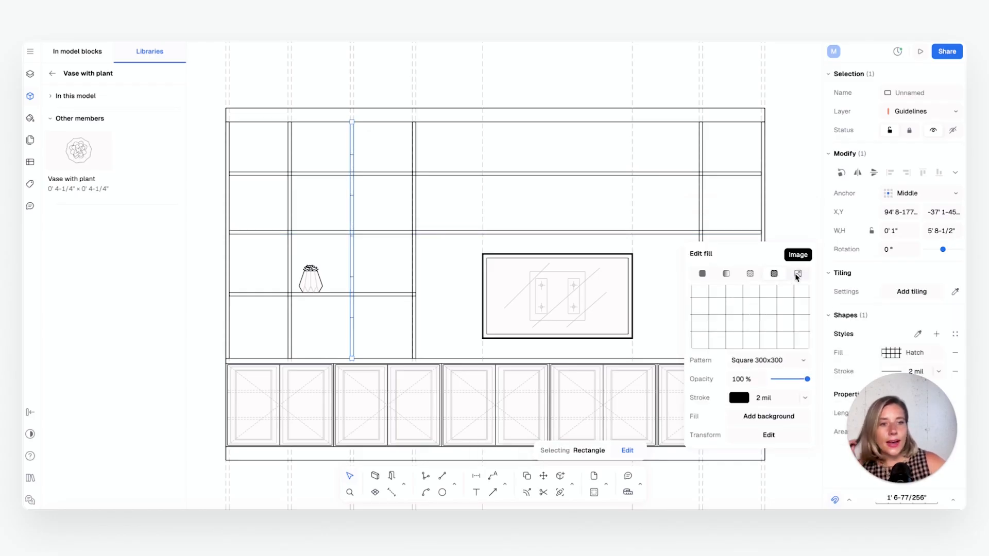
{"action": "left_click", "coordinate": [796, 280]}
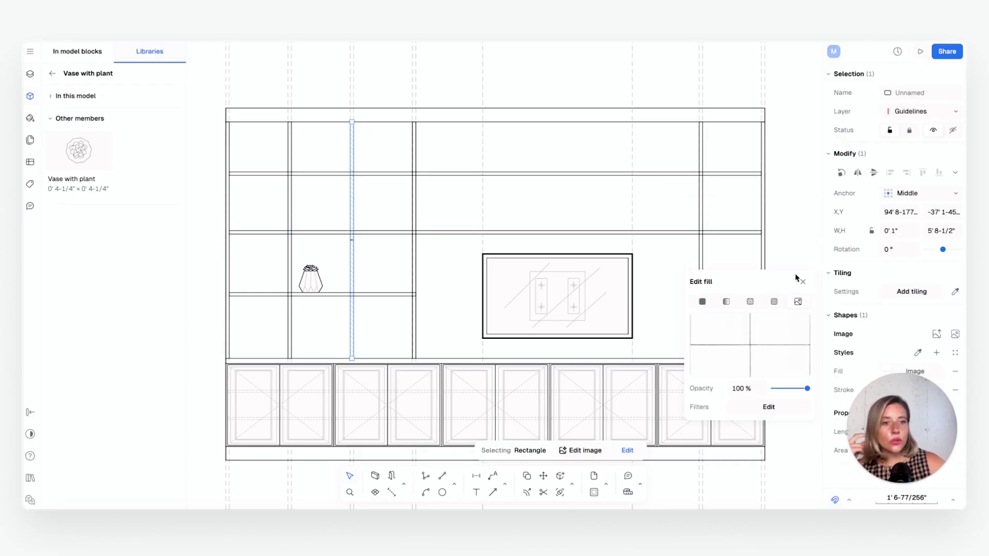
Fill the upright just right of the vase with the Oblique Compact hatch pattern
{"action": "left_click", "coordinate": [773, 304]}
{"action": "left_click", "coordinate": [803, 361]}
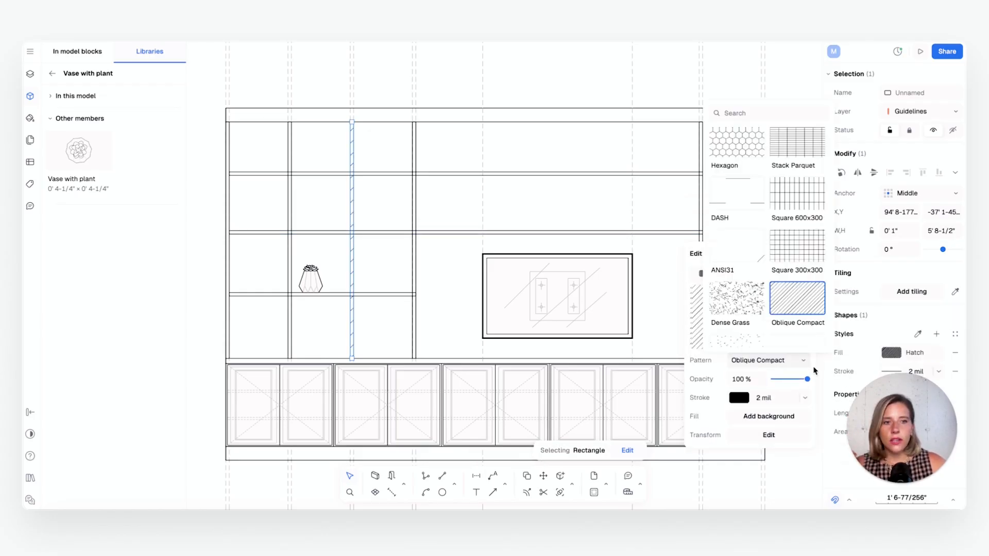
{"action": "left_click", "coordinate": [814, 371]}
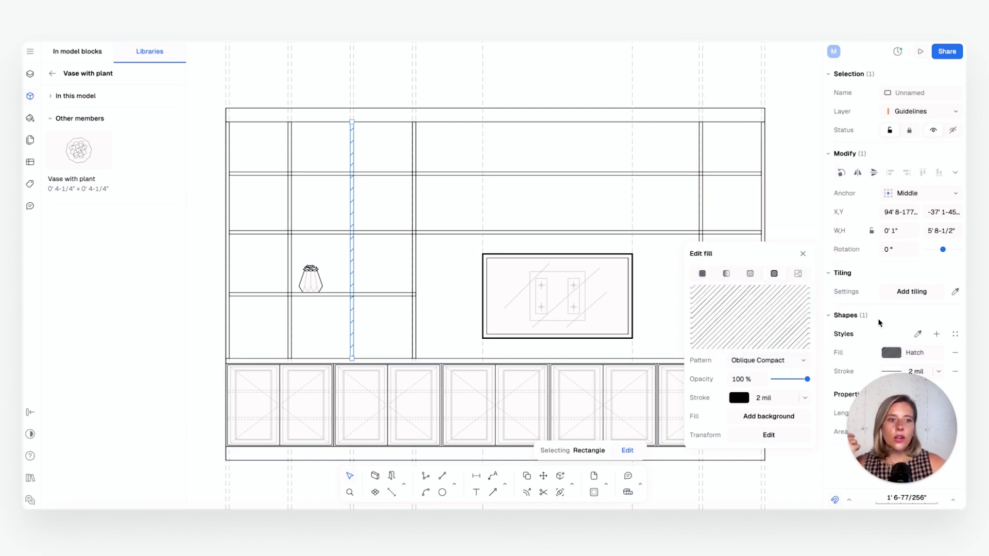
{"action": "left_click", "coordinate": [903, 308]}
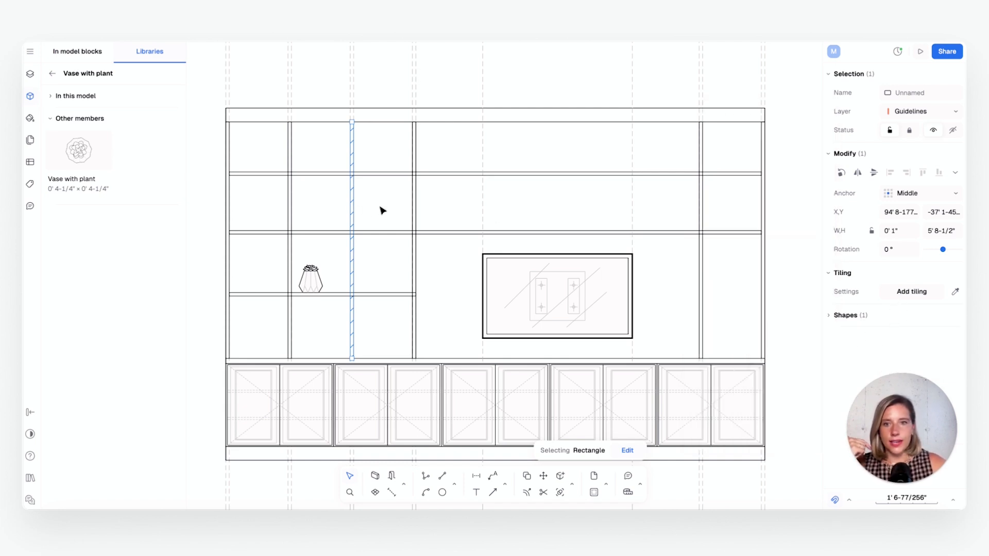
{"action": "left_click", "coordinate": [359, 210]}
{"action": "left_click", "coordinate": [358, 209]}
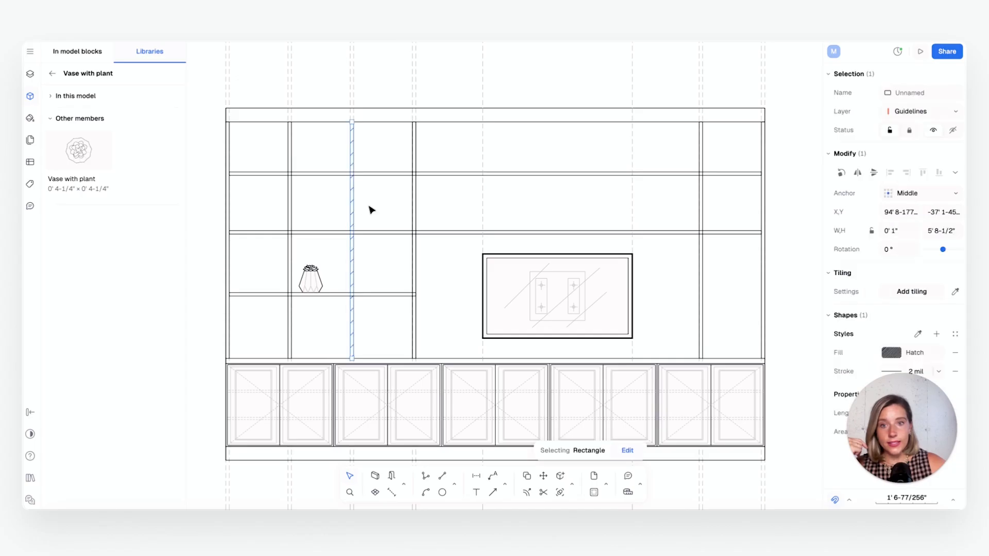
Save the hatched upright's look as a style named Panel and apply it to the upright just left of the vase
{"action": "left_click", "coordinate": [937, 335]}
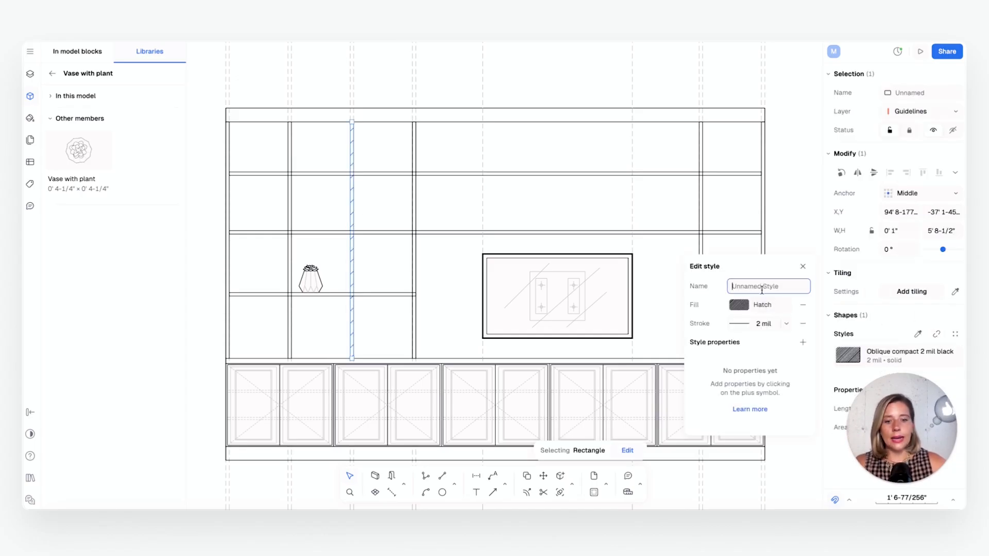
{"action": "key", "text": "Return"}
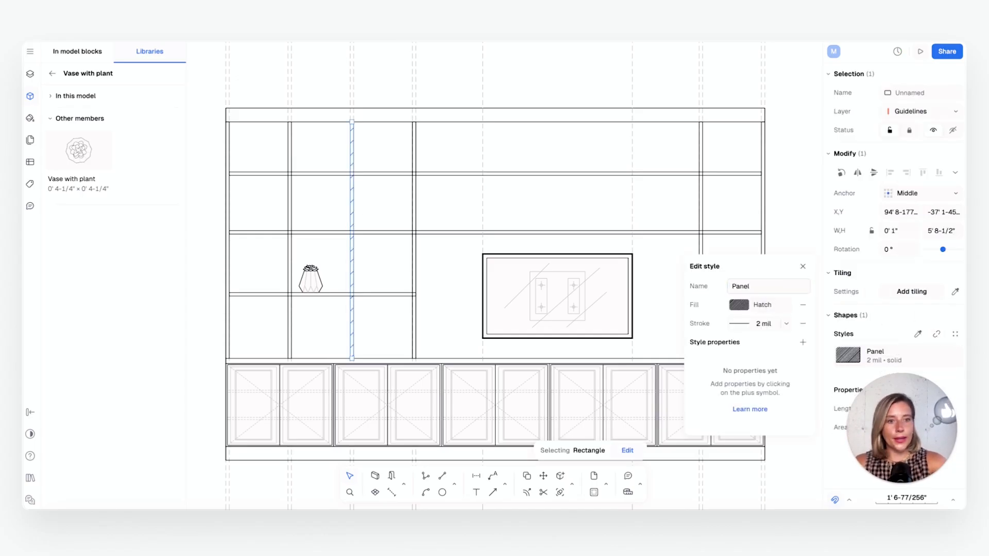
{"action": "left_click", "coordinate": [297, 214]}
{"action": "left_click", "coordinate": [290, 209]}
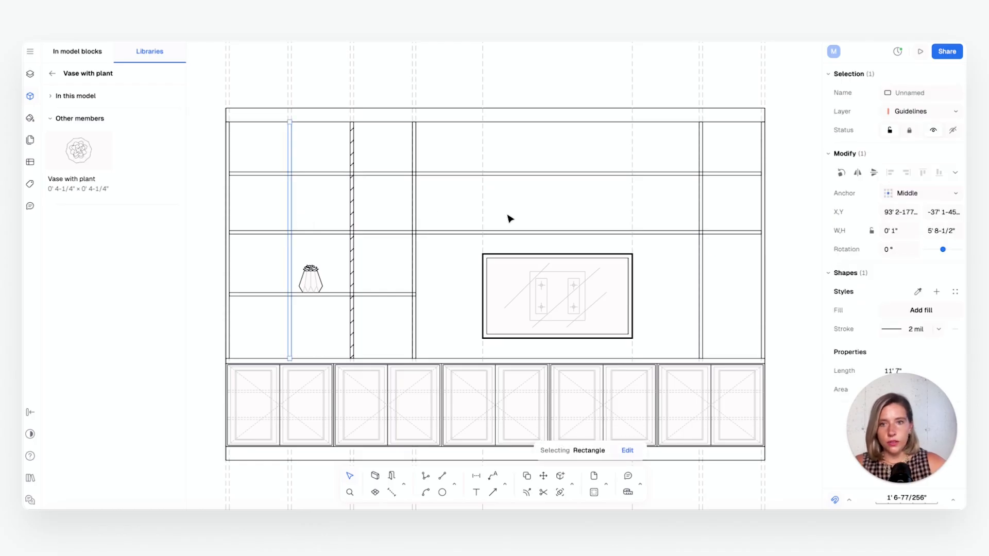
{"action": "left_click", "coordinate": [918, 291]}
{"action": "left_click", "coordinate": [352, 198]}
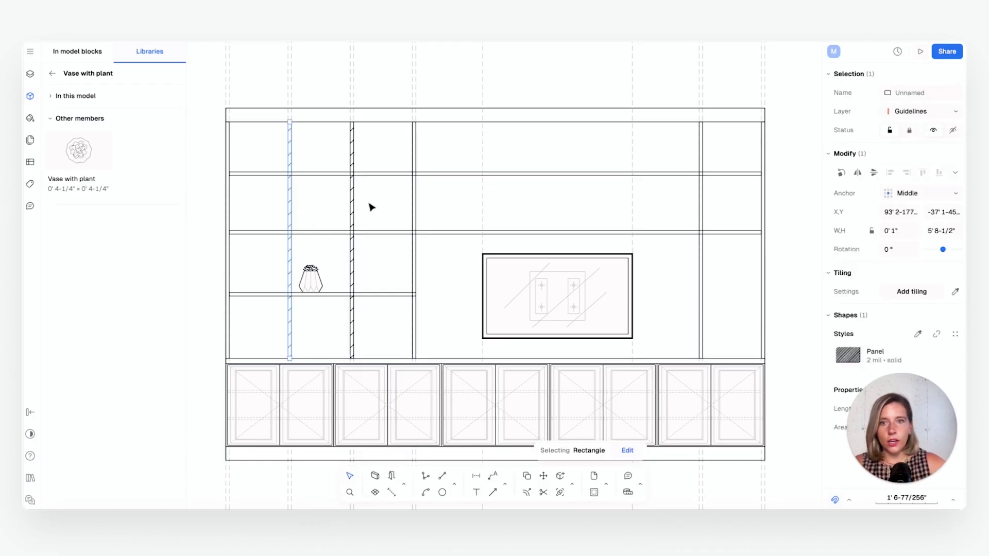
Apply the Panel style to the upright at the right end of the short shelf
{"action": "left_click", "coordinate": [413, 221]}
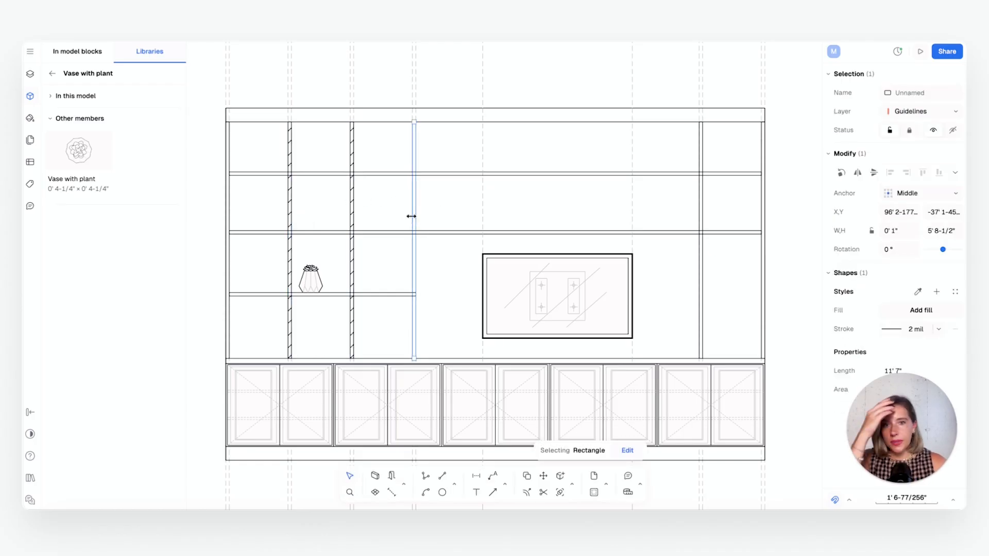
{"action": "left_click", "coordinate": [917, 292]}
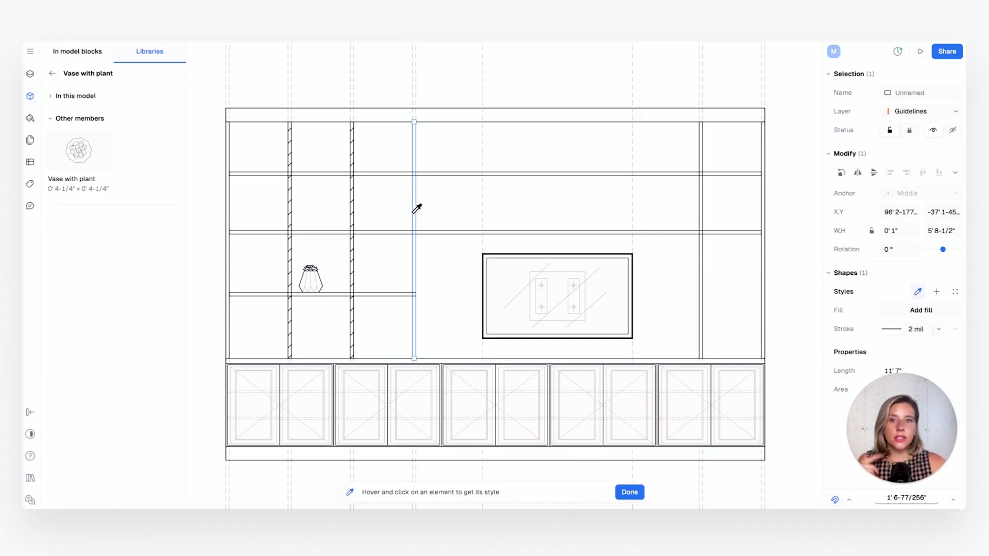
{"action": "left_click", "coordinate": [352, 197]}
{"action": "left_click", "coordinate": [464, 211]}
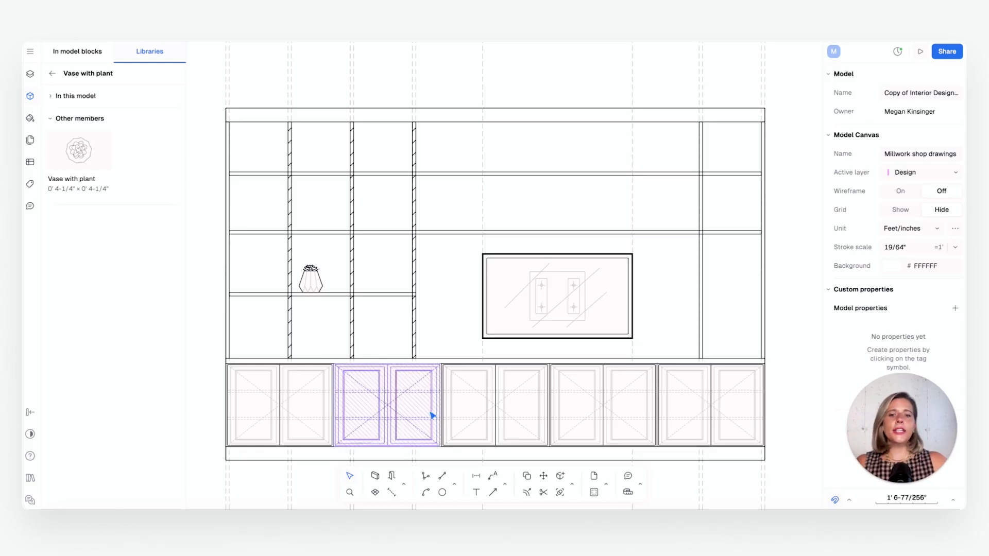
Draw a rectangle about 12' 6" by 5' 5" over the open shelving, starting at its upper-left inner corner
{"action": "left_click", "coordinate": [458, 489]}
{"action": "left_click", "coordinate": [480, 442]}
{"action": "left_click", "coordinate": [457, 488]}
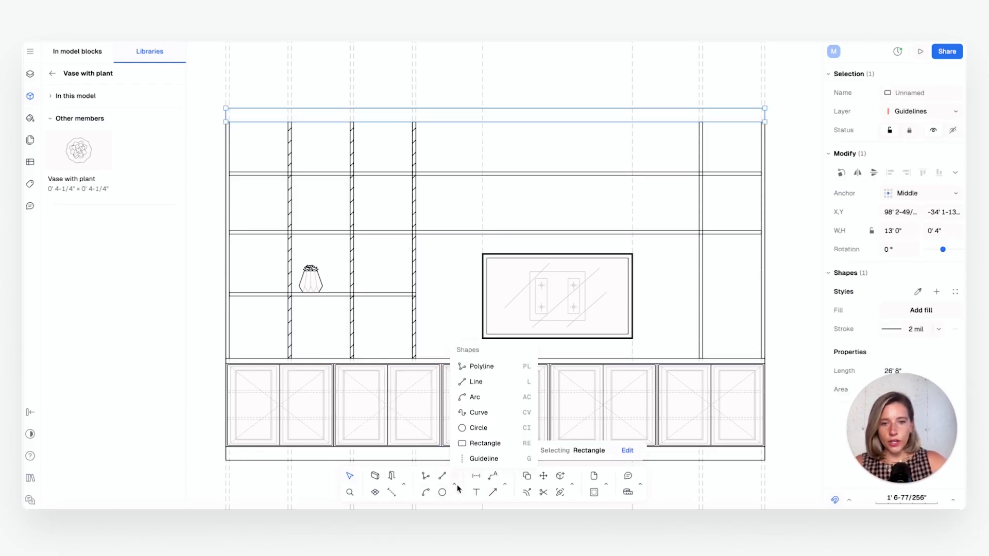
{"action": "left_click", "coordinate": [493, 446]}
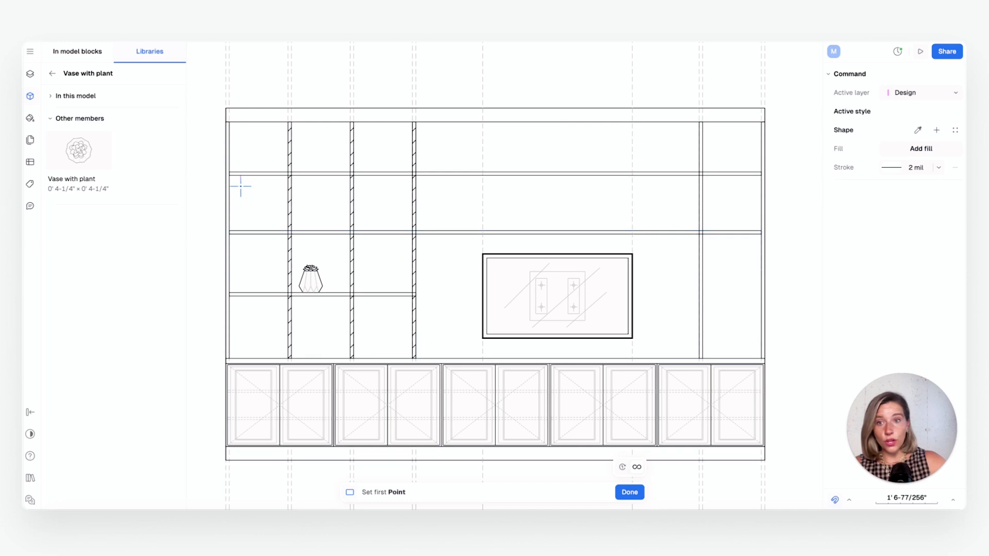
{"action": "left_click", "coordinate": [229, 123]}
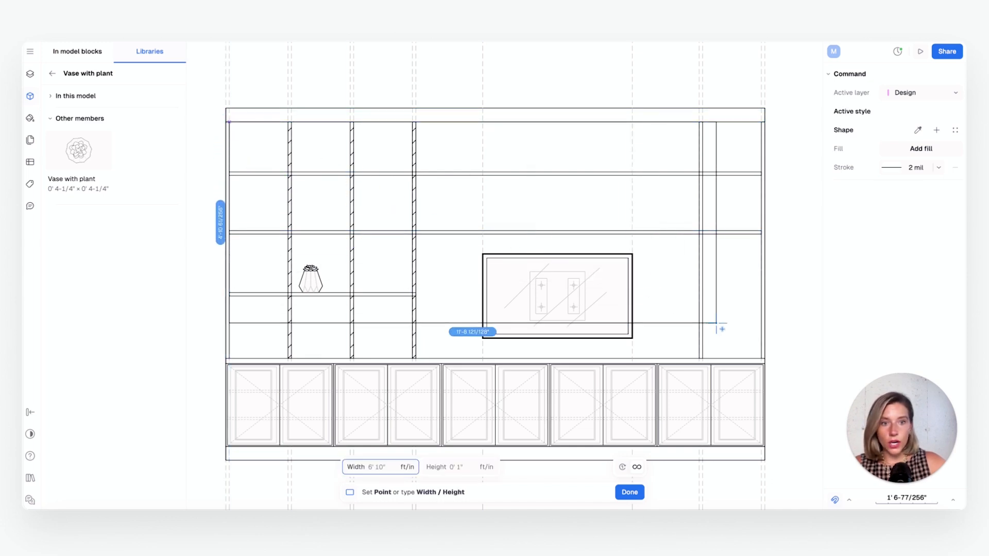
{"action": "left_click", "coordinate": [748, 357]}
{"action": "key", "text": "Escape"}
{"action": "key", "text": "Escape"}
Fill the rectangle over the shelving with the Maroon Carpet texture
{"action": "left_click", "coordinate": [733, 347]}
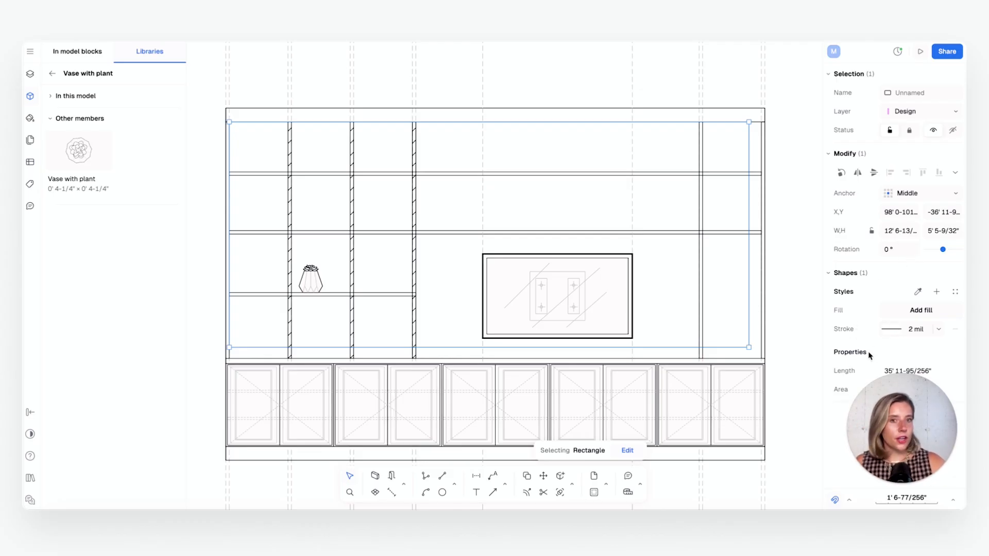
{"action": "left_click", "coordinate": [900, 311]}
{"action": "left_click", "coordinate": [750, 240]}
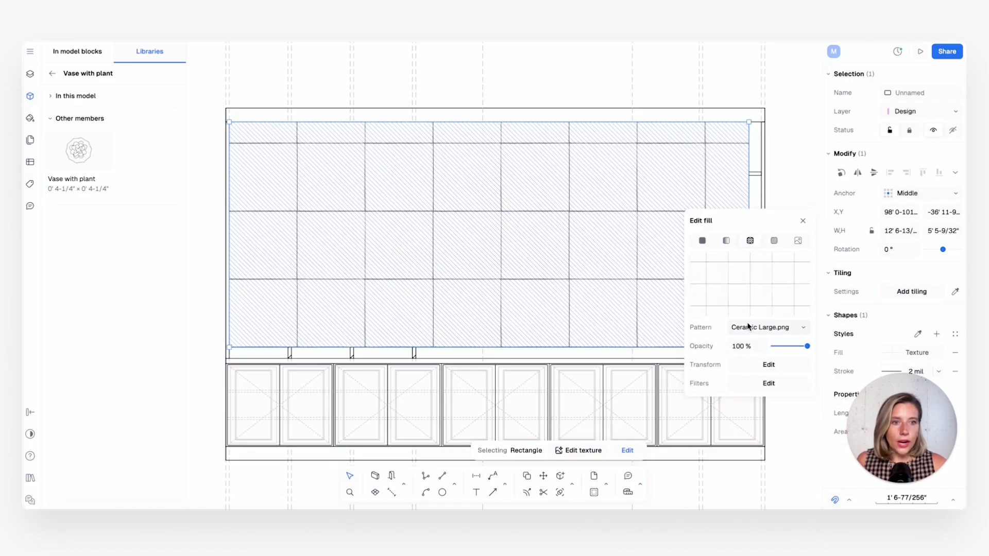
{"action": "left_click", "coordinate": [749, 327]}
{"action": "scroll", "coordinate": [764, 196], "scroll_direction": "down", "scroll_amount": 2}
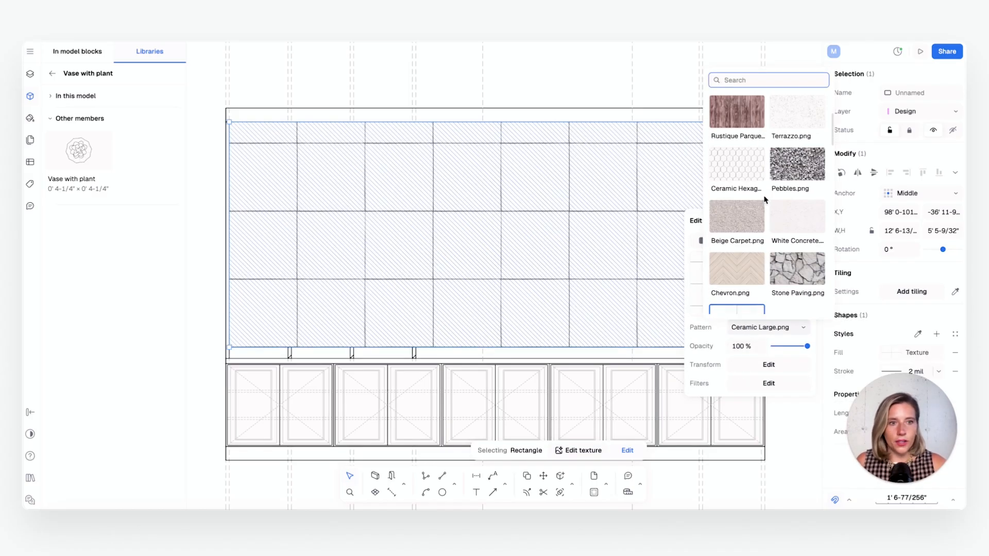
{"action": "scroll", "coordinate": [764, 198], "scroll_direction": "down", "scroll_amount": 10}
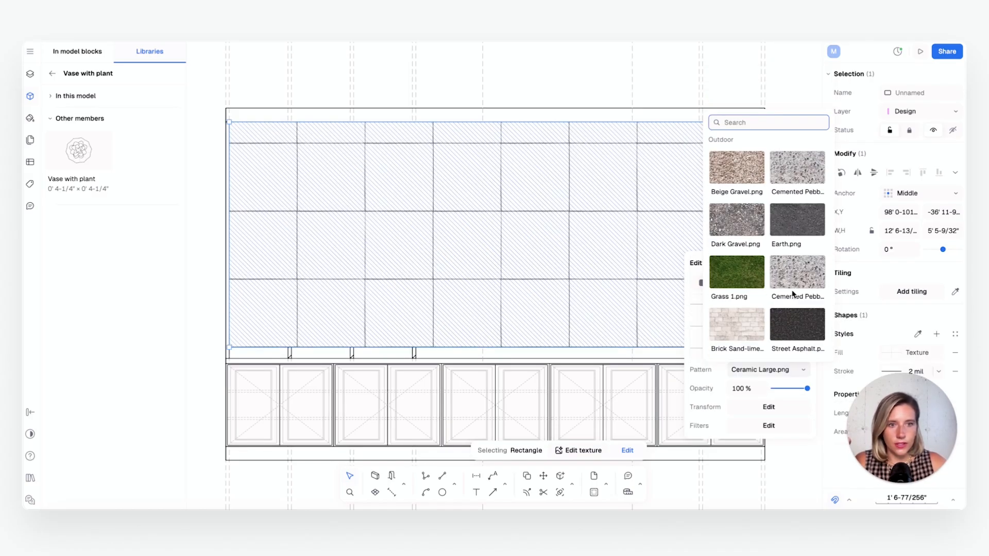
{"action": "scroll", "coordinate": [790, 287], "scroll_direction": "up", "scroll_amount": 2}
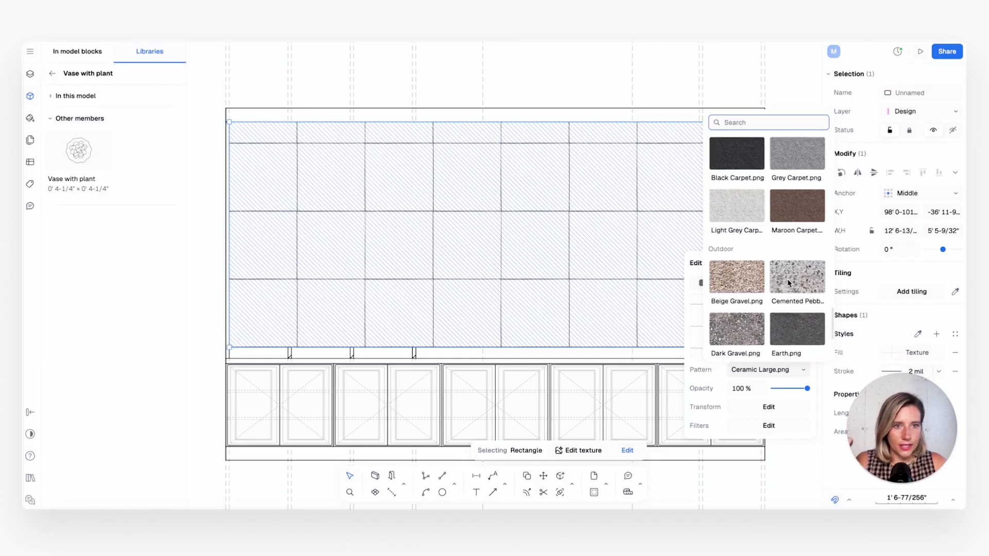
{"action": "scroll", "coordinate": [787, 282], "scroll_direction": "up", "scroll_amount": 3}
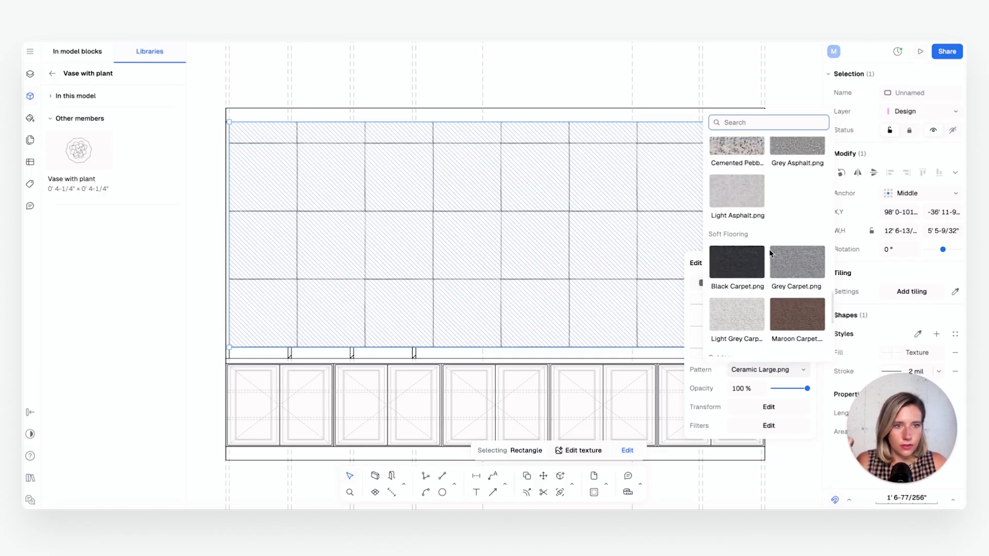
{"action": "left_click", "coordinate": [806, 318]}
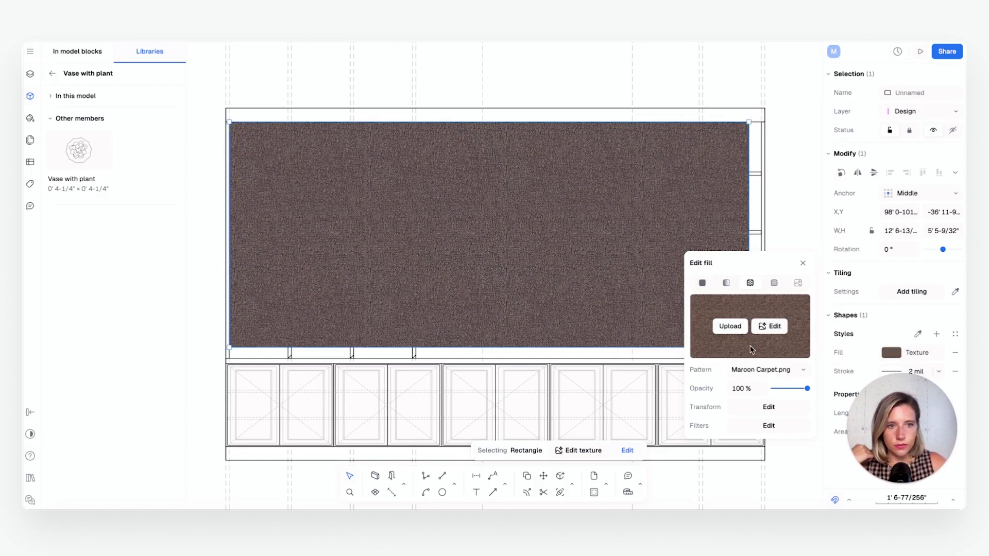
Resize the carpet-textured rectangle to 12' 10" by 5' 8-1/2" so it spans the whole opening above the cabinets
{"action": "left_click", "coordinate": [777, 211]}
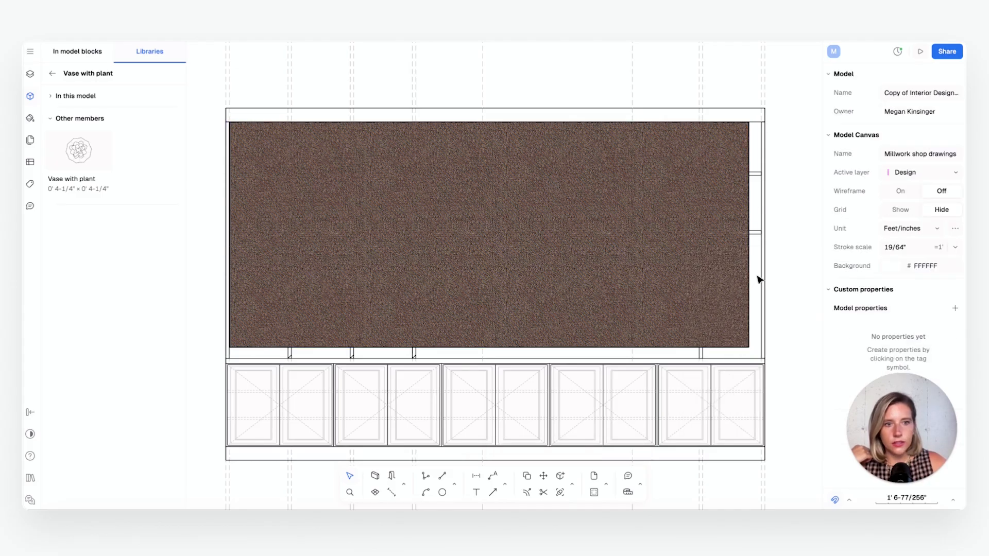
{"action": "left_click", "coordinate": [746, 346]}
{"action": "left_click_drag", "start_coordinate": [749, 347], "coordinate": [758, 354]}
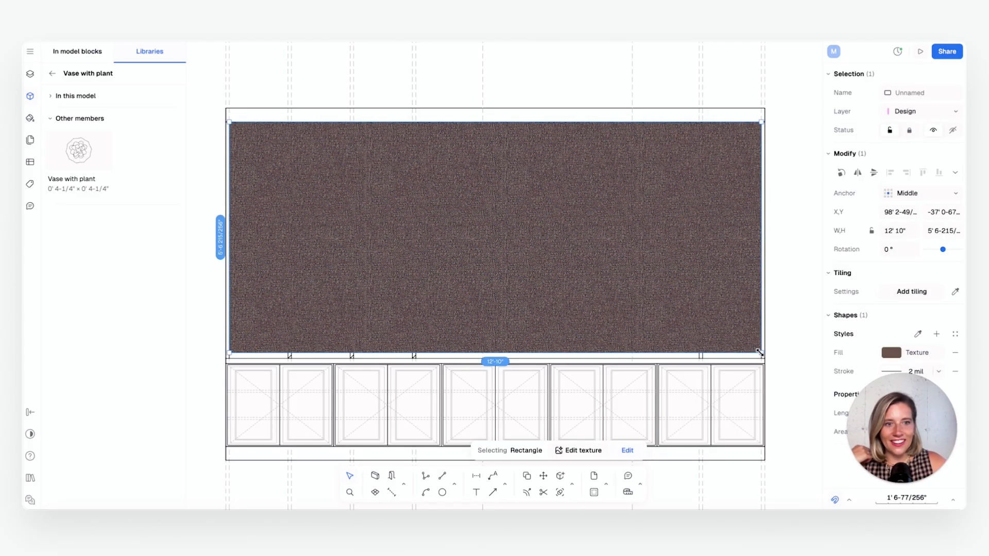
{"action": "left_click", "coordinate": [760, 365]}
{"action": "left_click", "coordinate": [525, 350]}
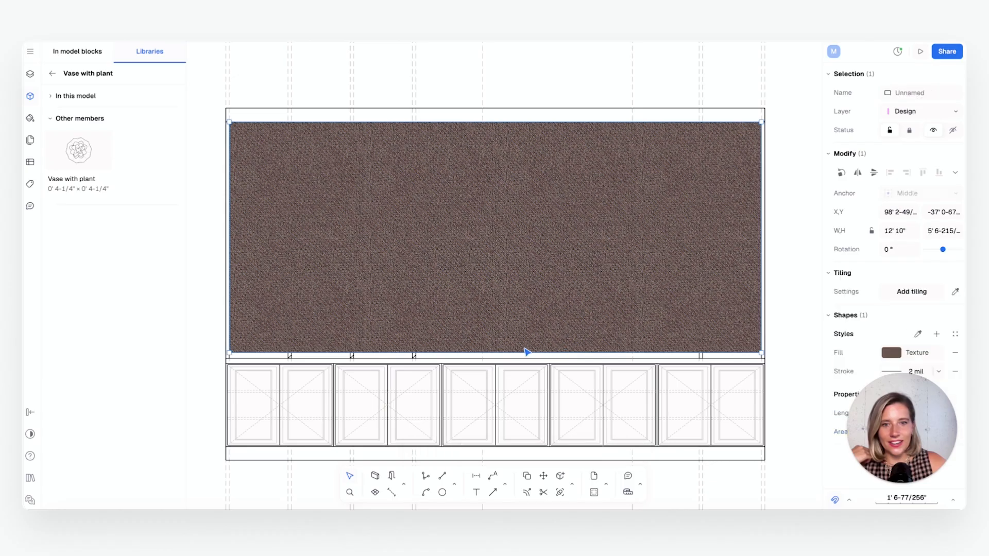
{"action": "left_click", "coordinate": [510, 355]}
{"action": "left_click_drag", "start_coordinate": [512, 355], "coordinate": [513, 363]}
{"action": "left_click_drag", "start_coordinate": [531, 129], "coordinate": [532, 122]}
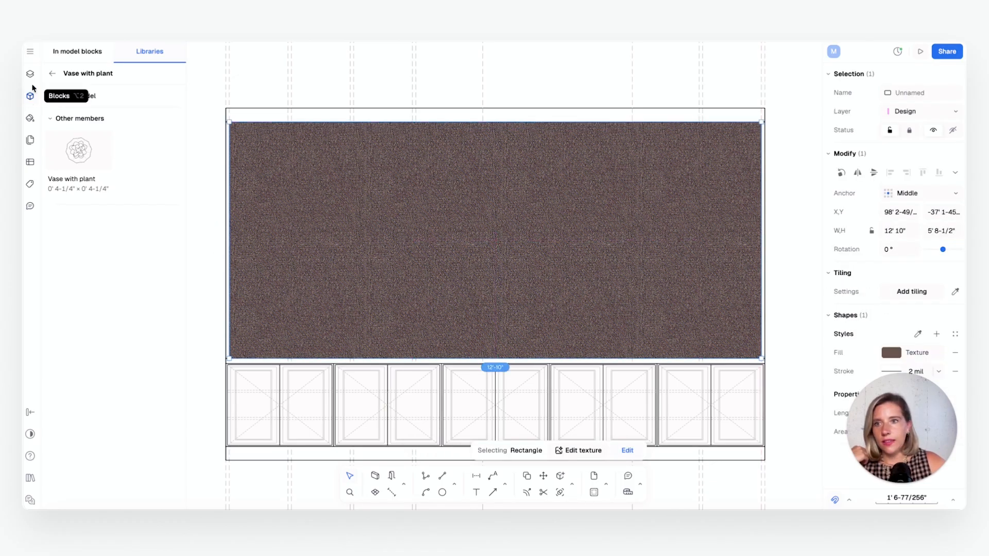
Move the textured rectangle to the end of the Design layer and place the Guidelines layer above Design within TV Unit
{"action": "left_click", "coordinate": [30, 73]}
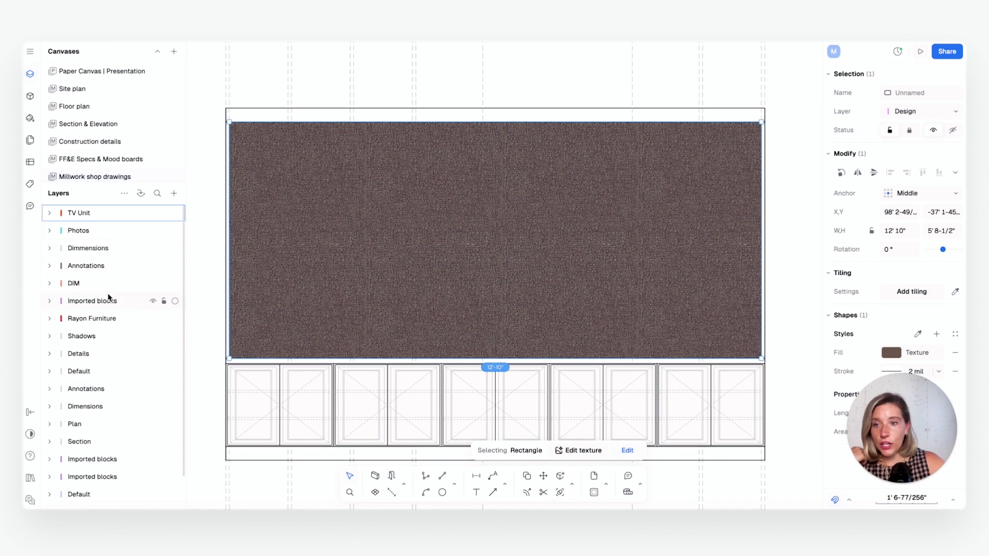
{"action": "left_click", "coordinate": [48, 213]}
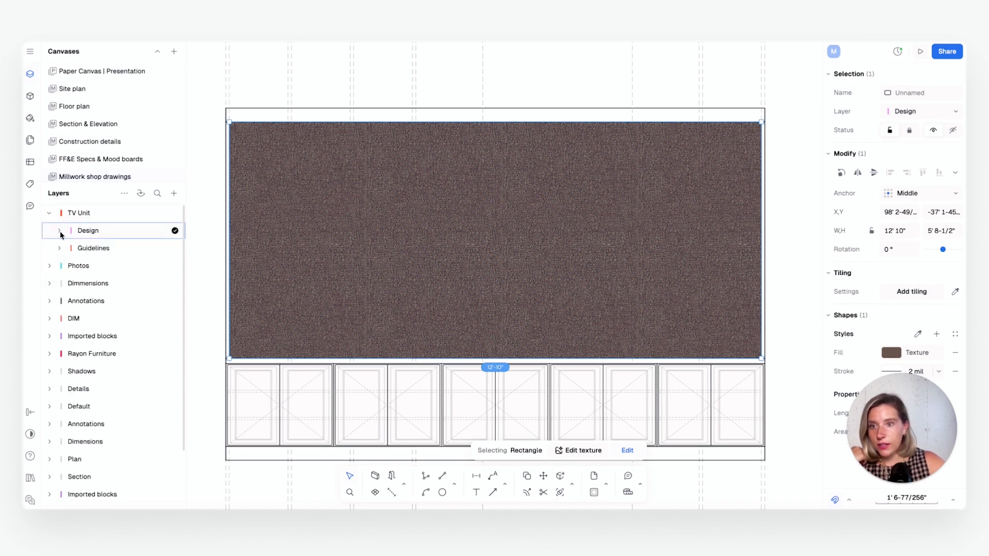
{"action": "left_click", "coordinate": [60, 232]}
{"action": "left_click_drag", "start_coordinate": [111, 256], "coordinate": [121, 495]}
{"action": "left_click_drag", "start_coordinate": [118, 353], "coordinate": [120, 372]}
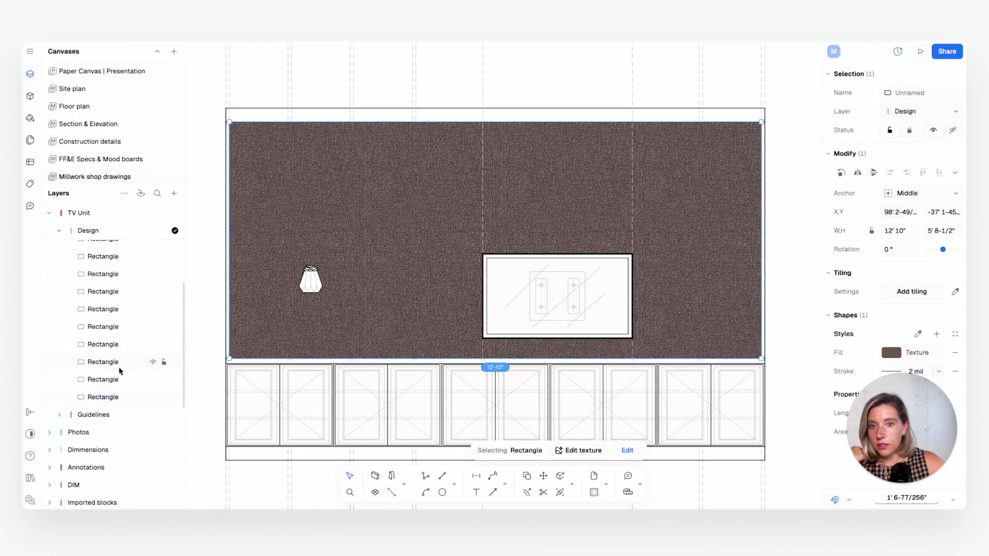
{"action": "left_click_drag", "start_coordinate": [94, 247], "coordinate": [95, 224]}
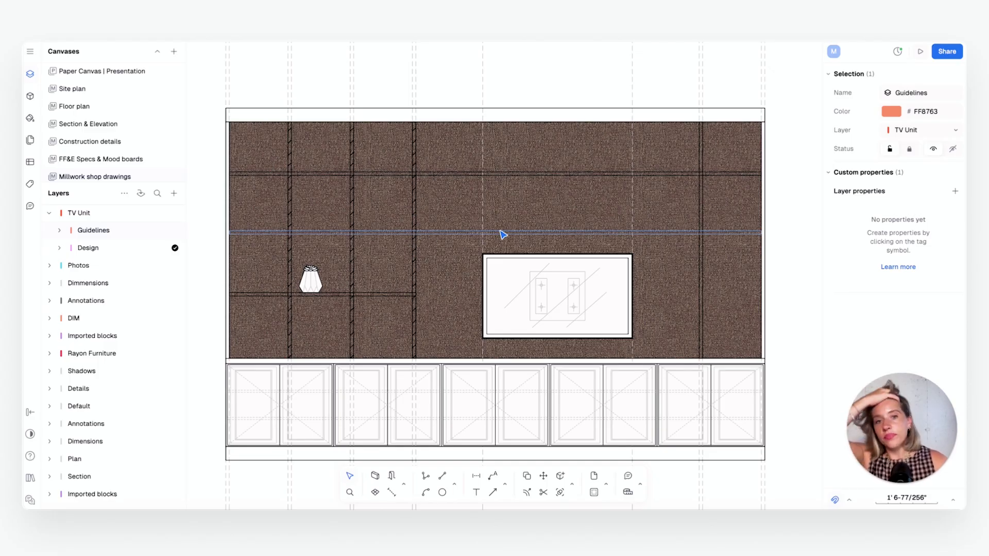
Set the opacity of the back panel's carpet texture to 22%
{"action": "left_click", "coordinate": [560, 209]}
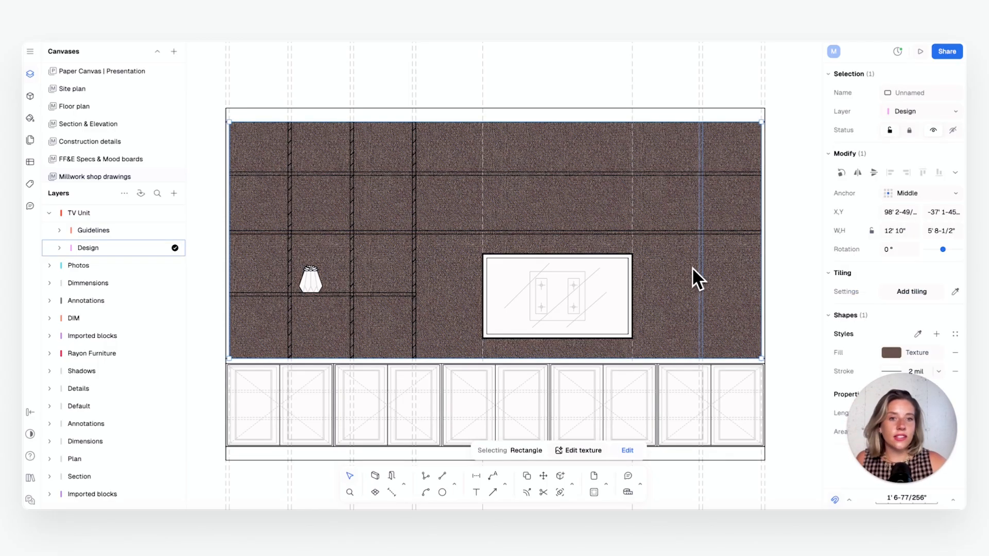
{"action": "left_click", "coordinate": [892, 353]}
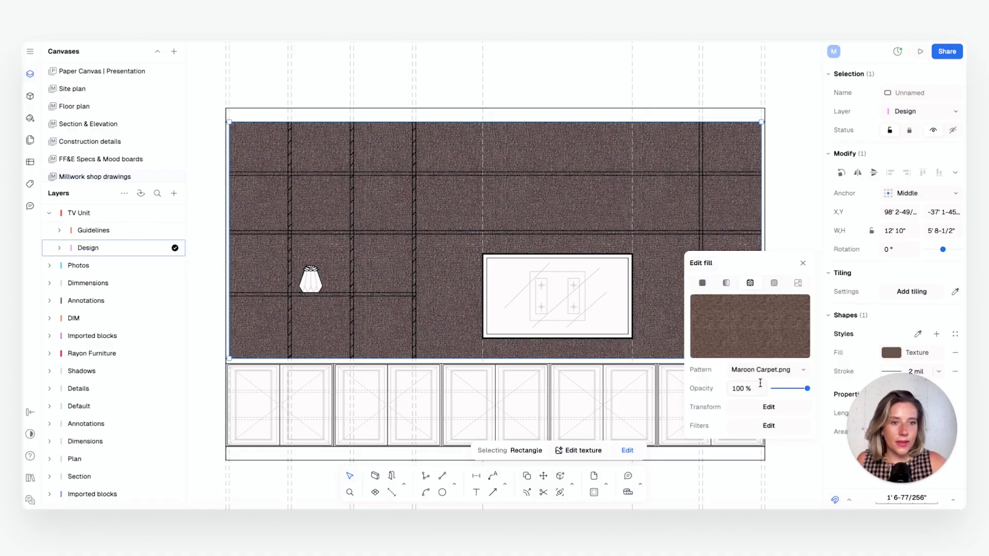
{"action": "left_click_drag", "start_coordinate": [780, 391], "coordinate": [787, 392]}
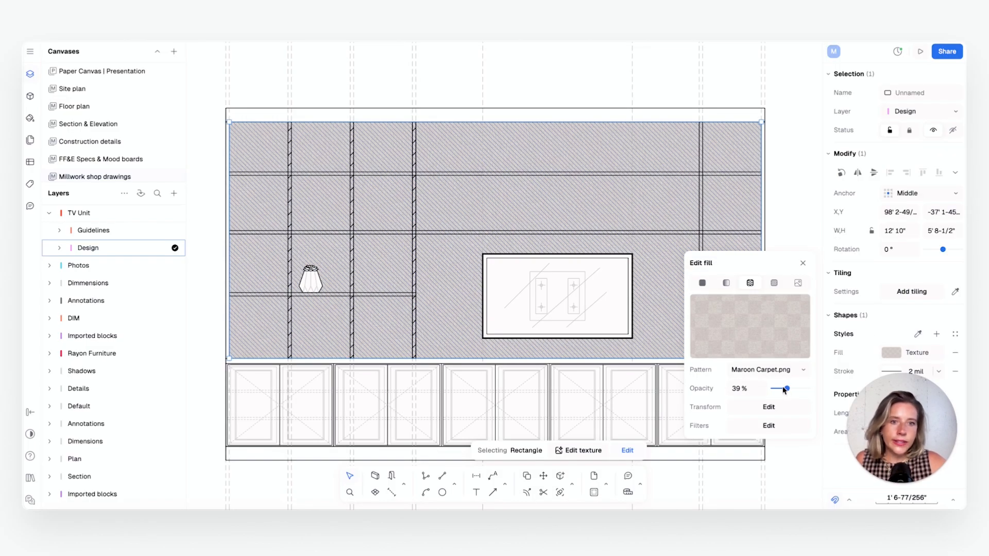
{"action": "left_click_drag", "start_coordinate": [780, 390], "coordinate": [779, 390]}
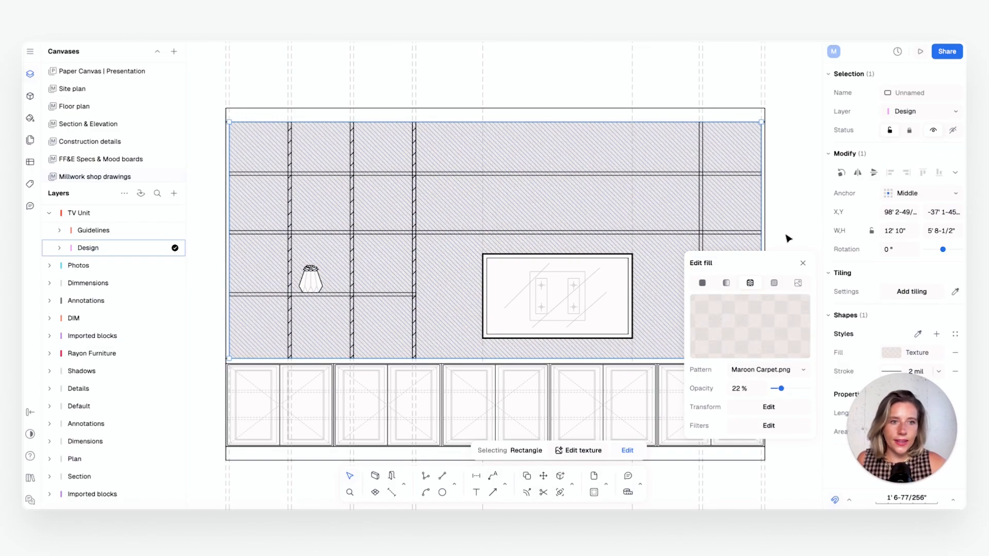
{"action": "left_click", "coordinate": [789, 205]}
{"action": "left_click", "coordinate": [785, 193]}
Examine the translucent back panel around the TV, shelves and hatched uprights, and select the upright just left of the vase
{"action": "scroll", "coordinate": [533, 250], "scroll_direction": "up", "scroll_amount": 5}
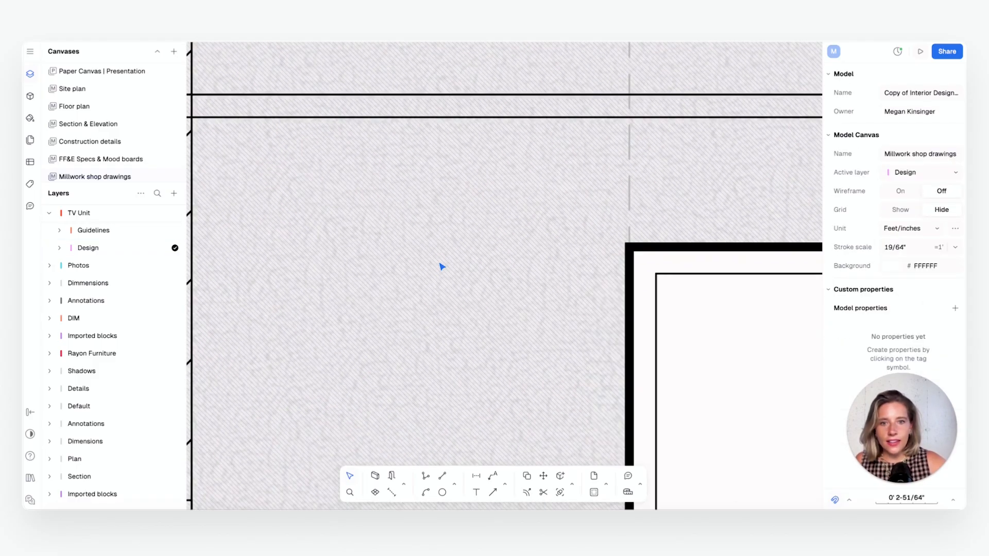
{"action": "scroll", "coordinate": [451, 336], "scroll_direction": "down", "scroll_amount": 10}
{"action": "scroll", "coordinate": [549, 339], "scroll_direction": "up", "scroll_amount": 5}
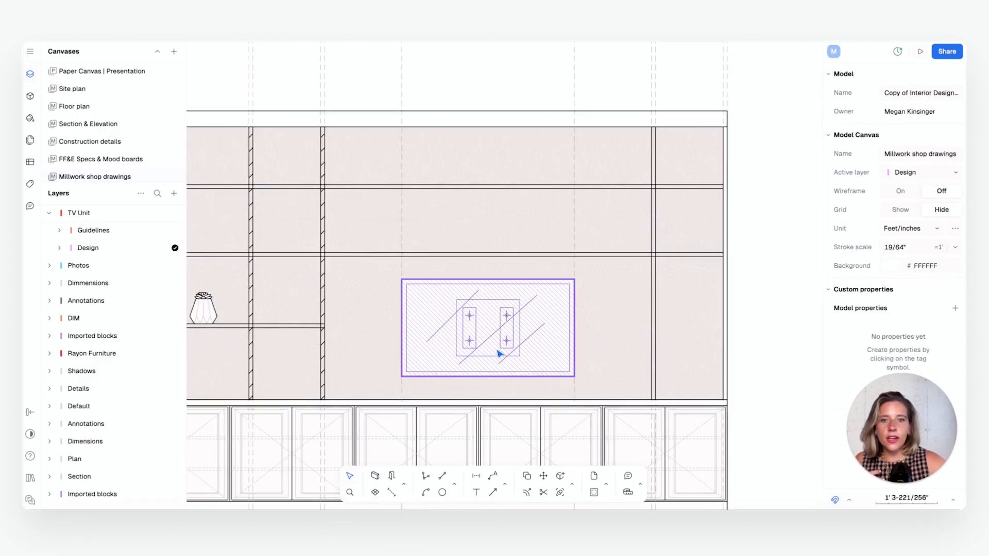
{"action": "scroll", "coordinate": [519, 342], "scroll_direction": "down", "scroll_amount": 2}
{"action": "scroll", "coordinate": [444, 314], "scroll_direction": "up", "scroll_amount": 2}
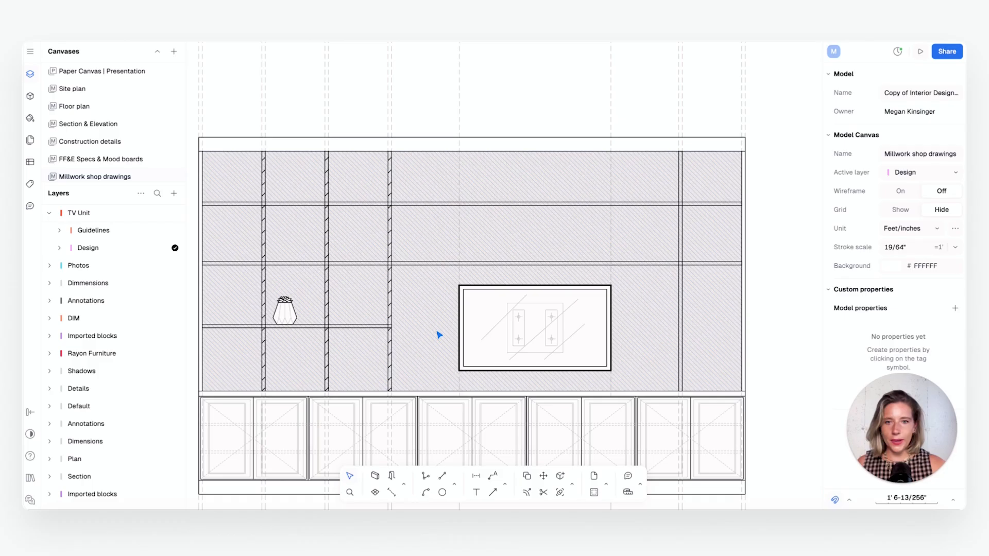
{"action": "scroll", "coordinate": [747, 317], "scroll_direction": "down", "scroll_amount": 2}
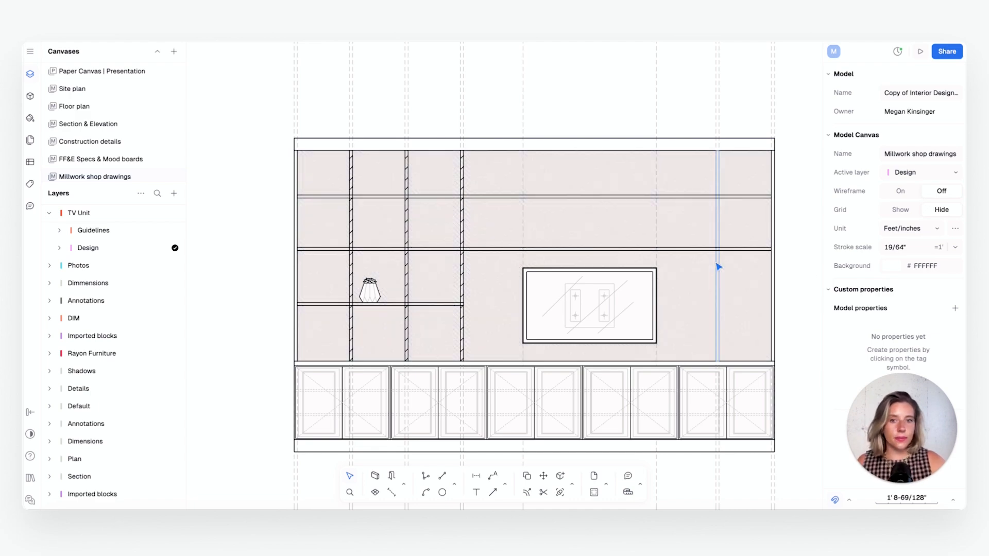
{"action": "scroll", "coordinate": [708, 307], "scroll_direction": "up", "scroll_amount": 3}
{"action": "scroll", "coordinate": [704, 308], "scroll_direction": "down", "scroll_amount": 1}
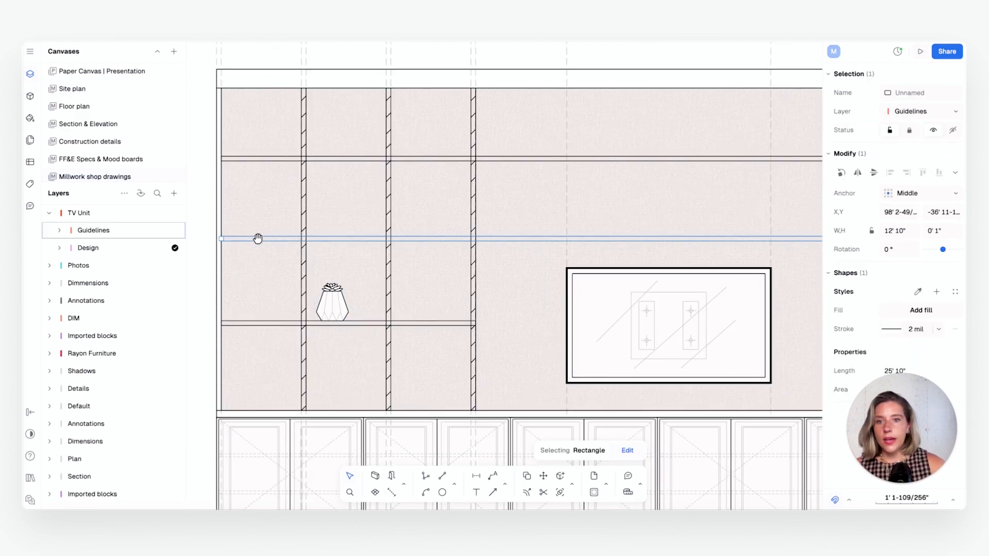
{"action": "middle_click_drag", "start_coordinate": [257, 238], "coordinate": [266, 239]}
{"action": "left_click", "coordinate": [312, 219]}
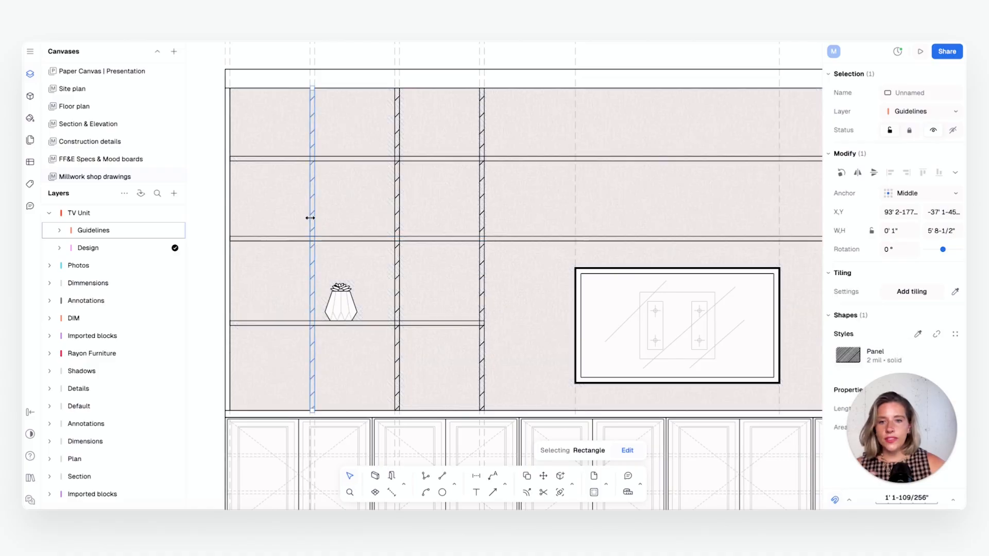
Edit the selected upright's Panel style, changing its fill from hatch to the solid colour 816409
{"action": "left_click", "coordinate": [844, 355]}
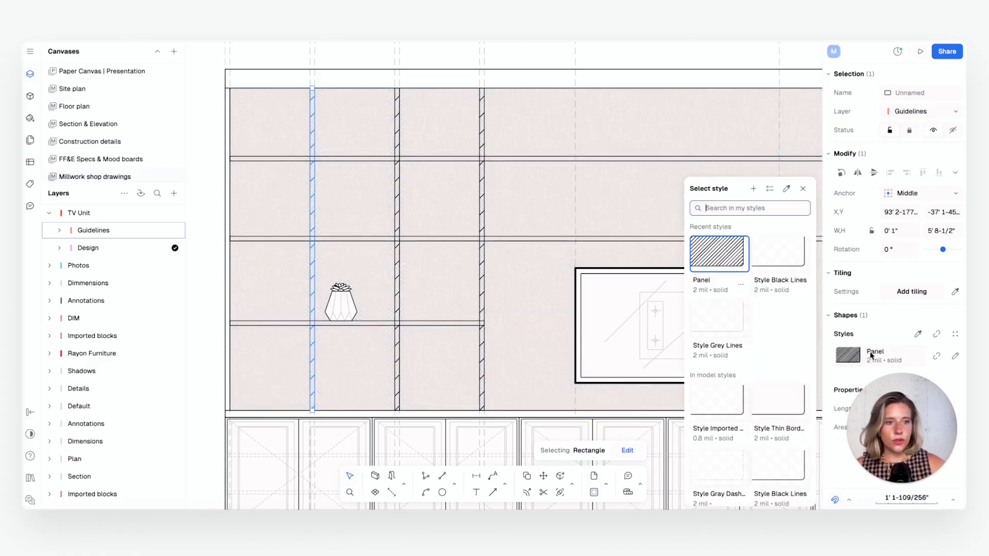
{"action": "left_click", "coordinate": [955, 356]}
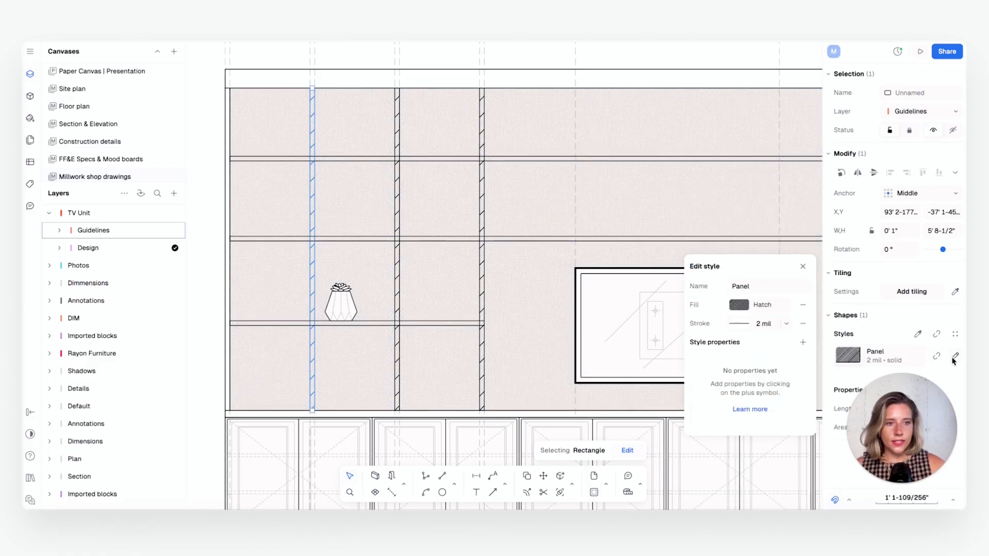
{"action": "left_click", "coordinate": [767, 307]}
{"action": "left_click", "coordinate": [702, 287]}
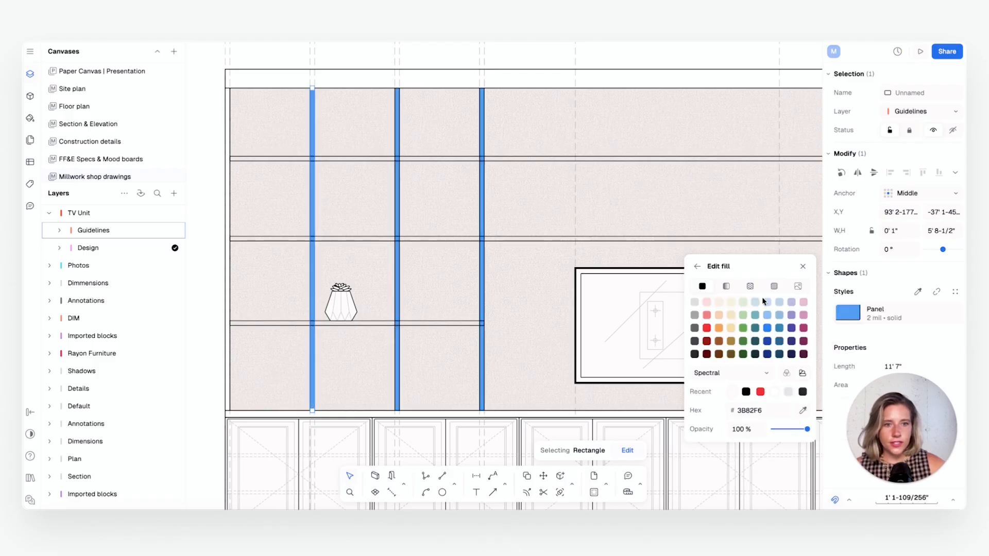
{"action": "left_click", "coordinate": [732, 354]}
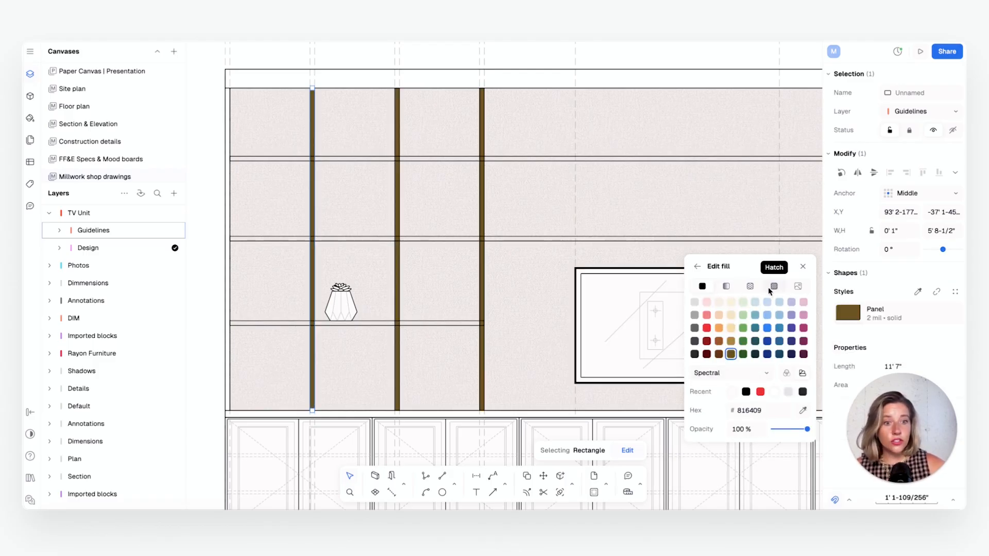
Give the Panel style a pattern fill using the Strip Dark.png wood texture
{"action": "left_click", "coordinate": [751, 289]}
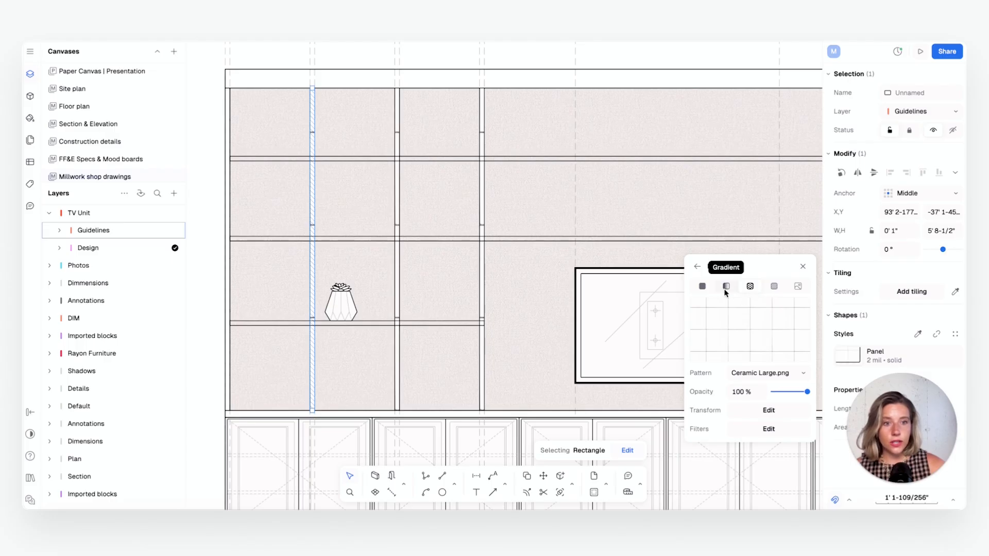
{"action": "left_click", "coordinate": [759, 373]}
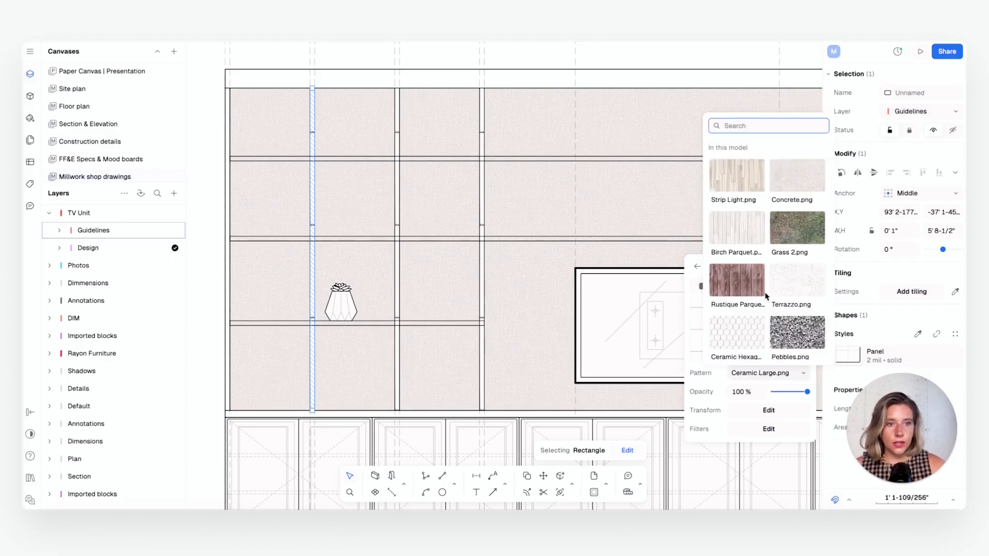
{"action": "scroll", "coordinate": [766, 274], "scroll_direction": "down", "scroll_amount": 5}
{"action": "scroll", "coordinate": [765, 275], "scroll_direction": "down", "scroll_amount": 8}
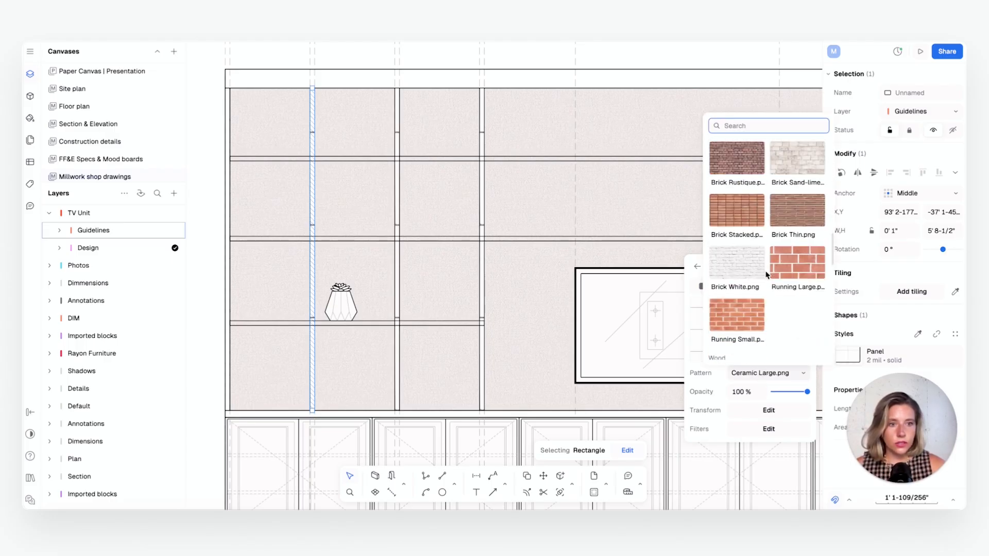
{"action": "scroll", "coordinate": [766, 274], "scroll_direction": "up", "scroll_amount": 5}
{"action": "scroll", "coordinate": [765, 275], "scroll_direction": "down", "scroll_amount": 3}
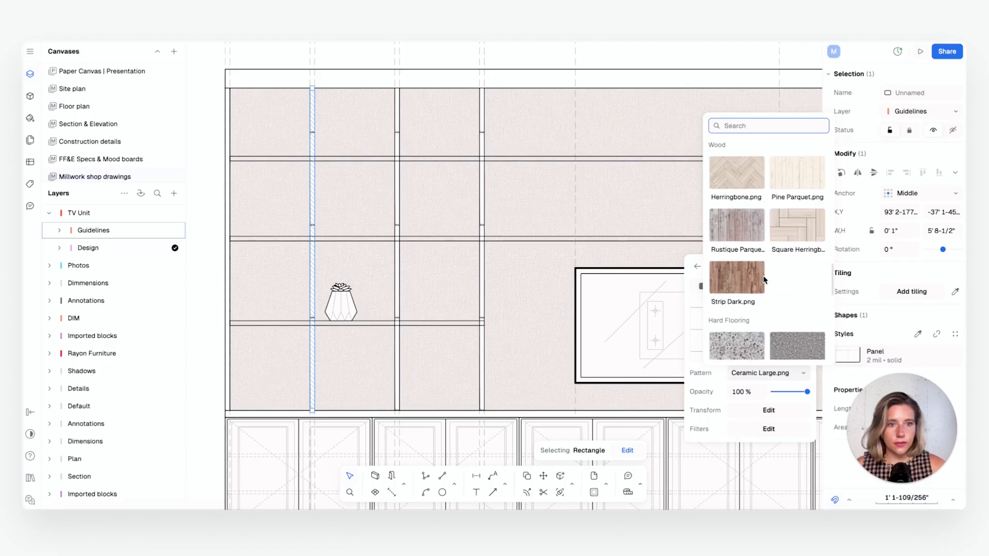
{"action": "left_click", "coordinate": [759, 268]}
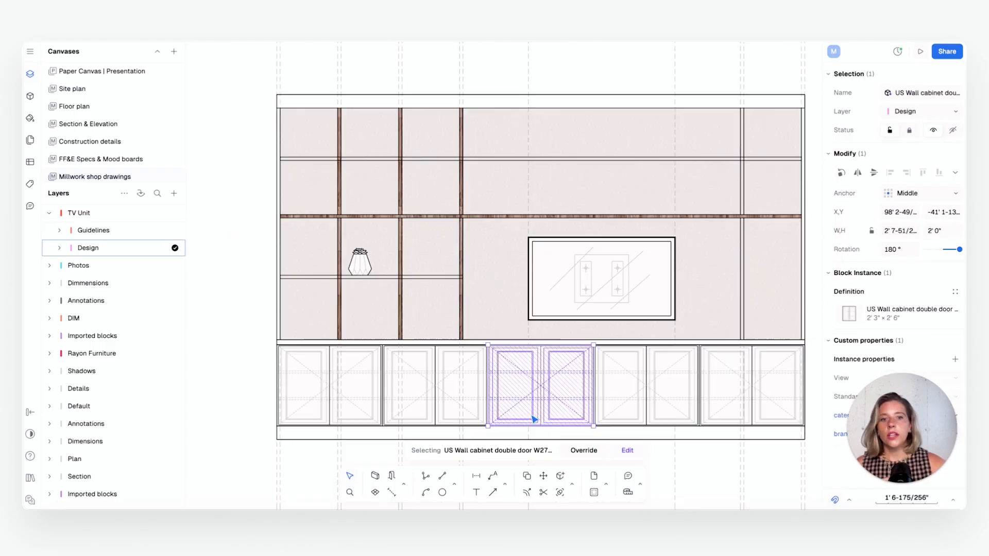
Examine the wood-textured uprights and shelf across the elevation, inspect a base cabinet and the countertop strip, and clear the selection
{"action": "scroll", "coordinate": [533, 417], "scroll_direction": "up", "scroll_amount": 5}
{"action": "middle_click_drag", "start_coordinate": [557, 382], "coordinate": [573, 362]}
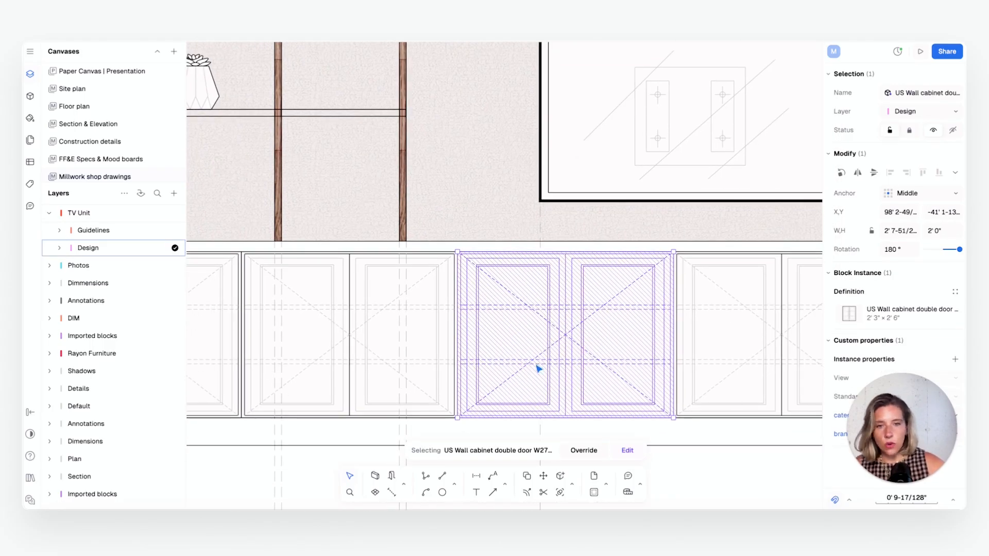
{"action": "scroll", "coordinate": [538, 369], "scroll_direction": "down", "scroll_amount": 5}
{"action": "scroll", "coordinate": [492, 331], "scroll_direction": "up", "scroll_amount": 2}
{"action": "left_click", "coordinate": [505, 325]}
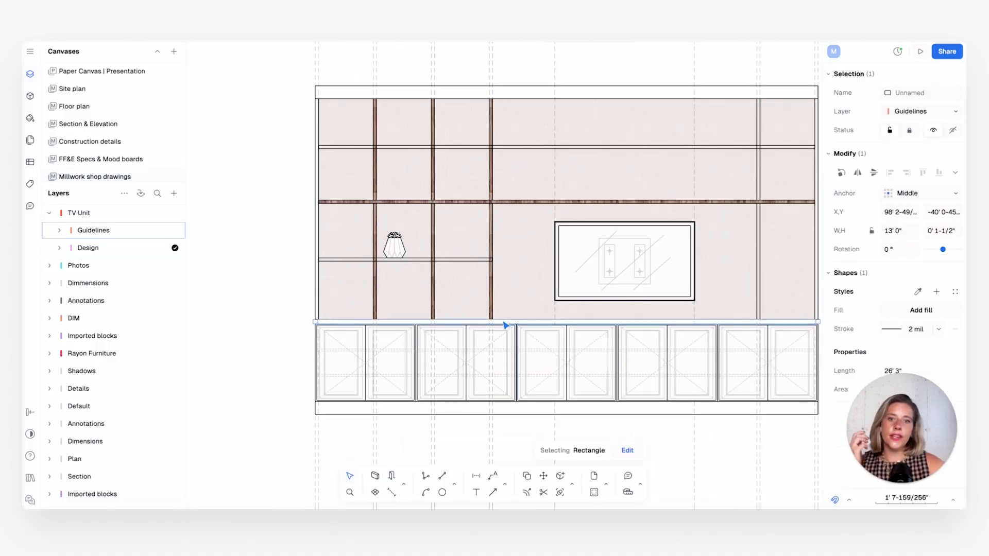
{"action": "middle_click_drag", "start_coordinate": [519, 283], "coordinate": [473, 298]}
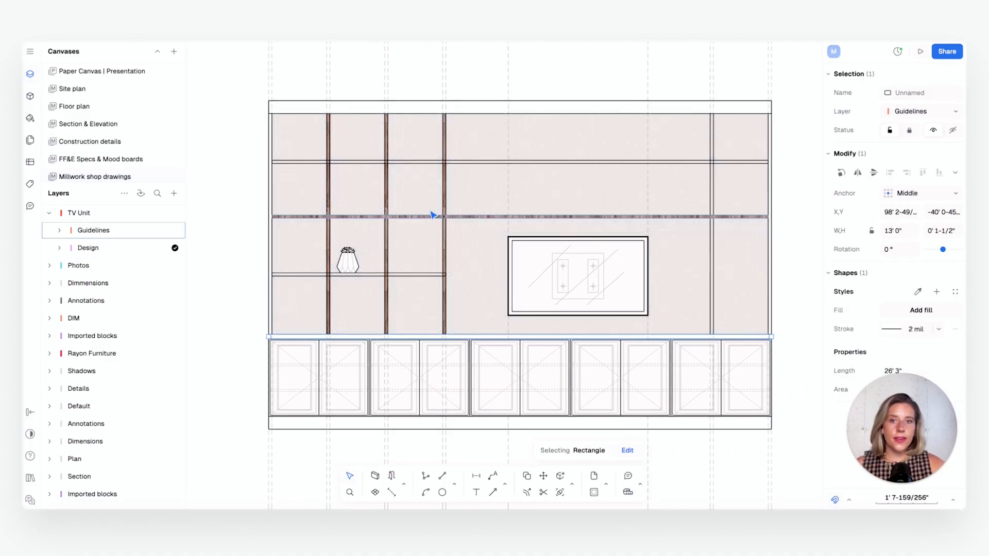
{"action": "scroll", "coordinate": [423, 208], "scroll_direction": "up", "scroll_amount": 1}
{"action": "scroll", "coordinate": [393, 162], "scroll_direction": "up", "scroll_amount": 3}
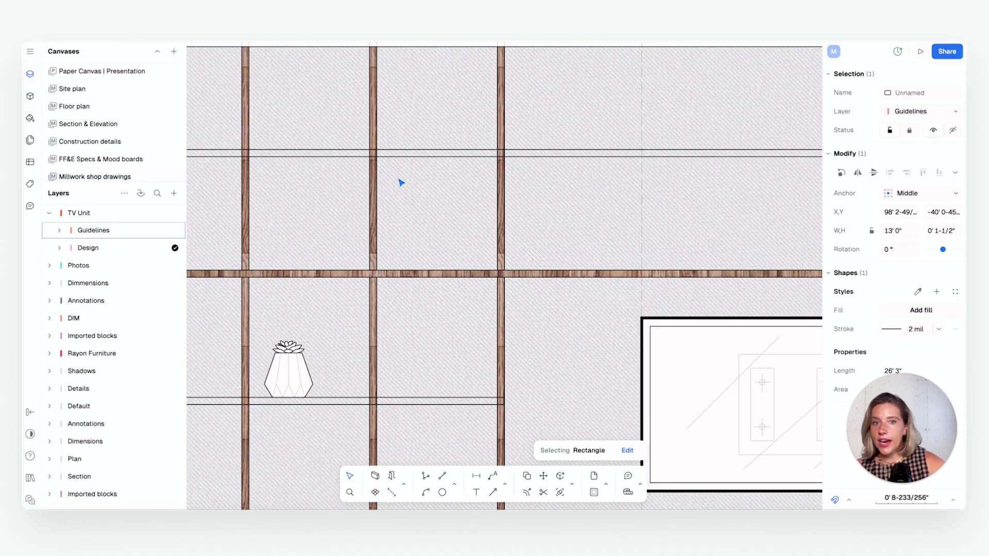
{"action": "scroll", "coordinate": [463, 243], "scroll_direction": "down", "scroll_amount": 8}
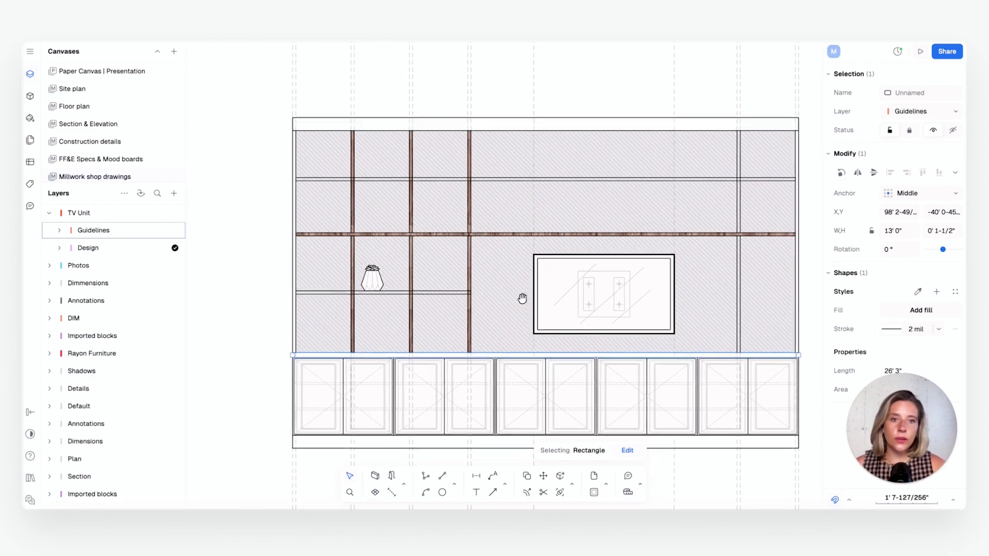
{"action": "key", "text": "Escape"}
Find the finished TV unit sheet and inspect its plan, including the dimension above the TV and the wall-mounted TV block
{"action": "scroll", "coordinate": [564, 212], "scroll_direction": "down", "scroll_amount": 6}
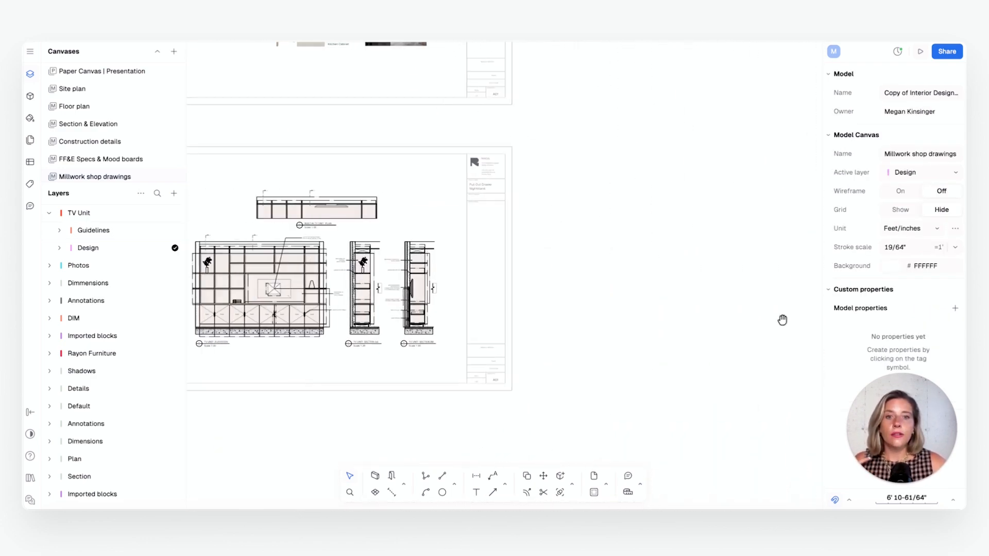
{"action": "scroll", "coordinate": [289, 282], "scroll_direction": "up", "scroll_amount": 5}
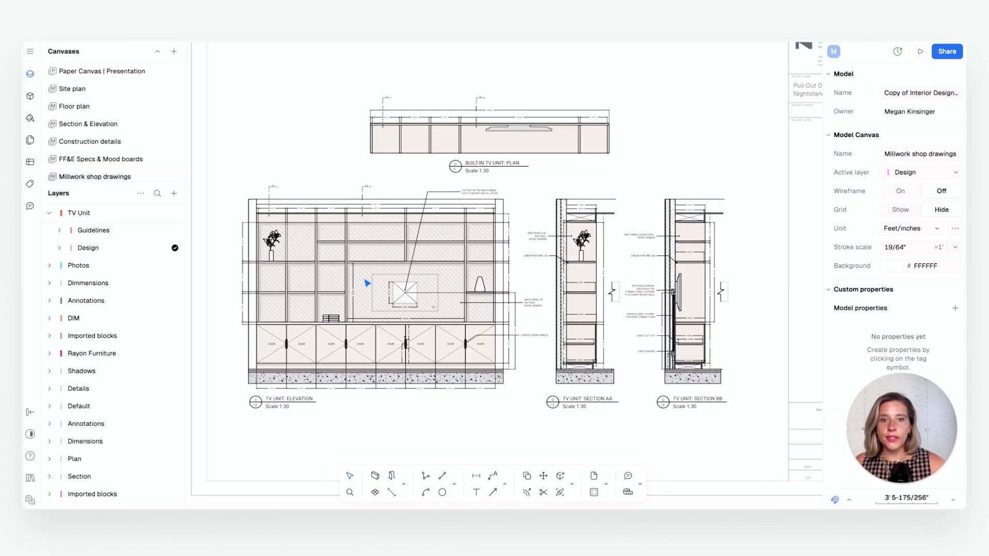
{"action": "scroll", "coordinate": [367, 283], "scroll_direction": "up", "scroll_amount": 5}
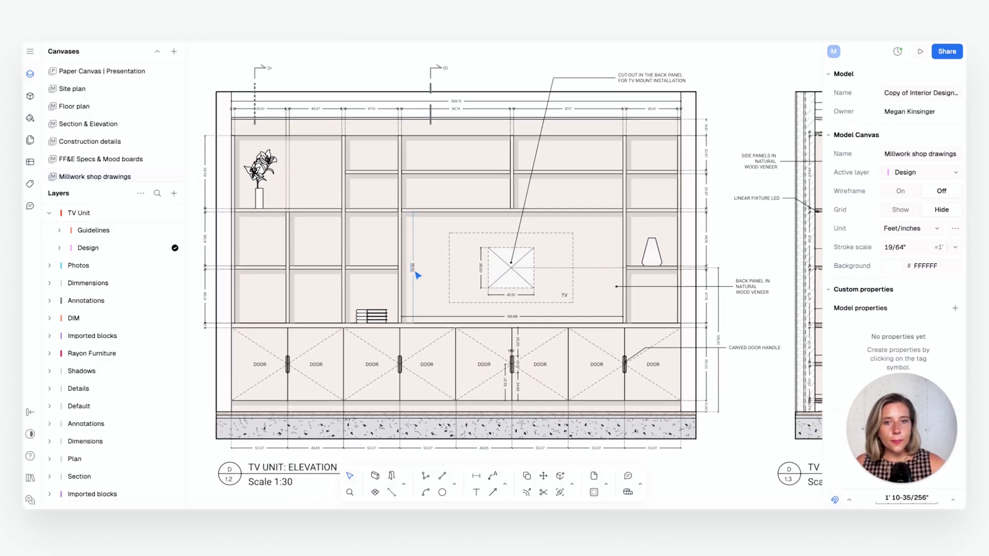
{"action": "scroll", "coordinate": [494, 262], "scroll_direction": "down", "scroll_amount": 2}
{"action": "scroll", "coordinate": [612, 154], "scroll_direction": "up", "scroll_amount": 5}
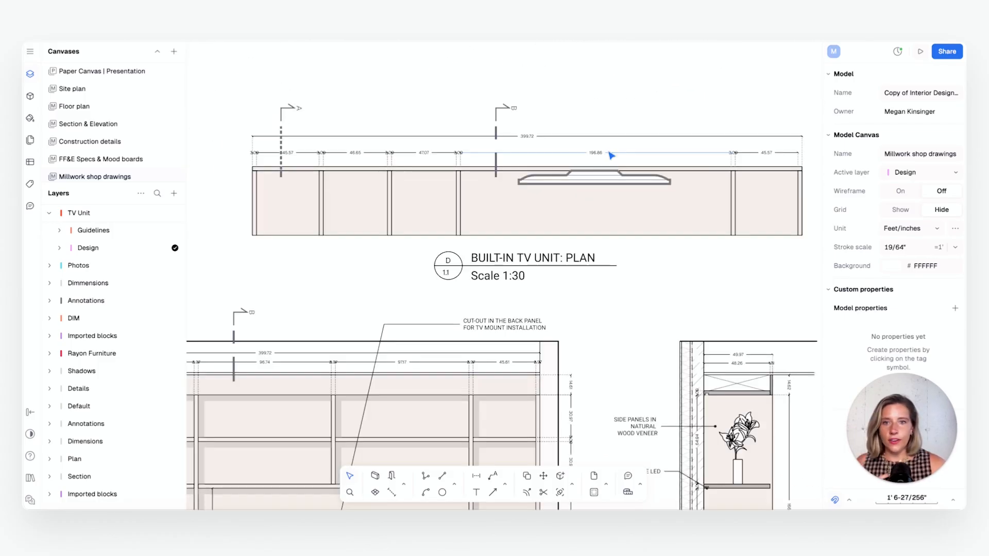
{"action": "left_click", "coordinate": [610, 164]}
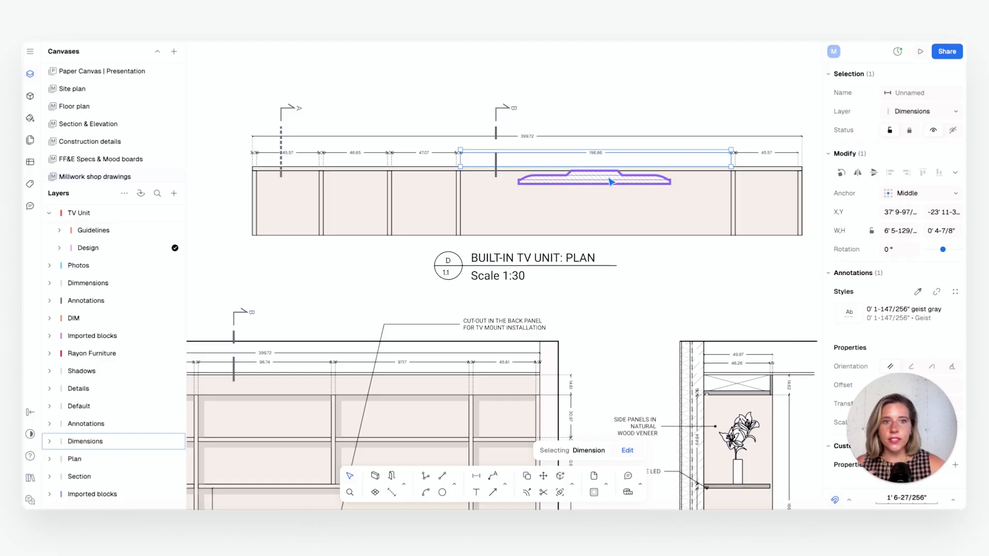
{"action": "left_click", "coordinate": [611, 181]}
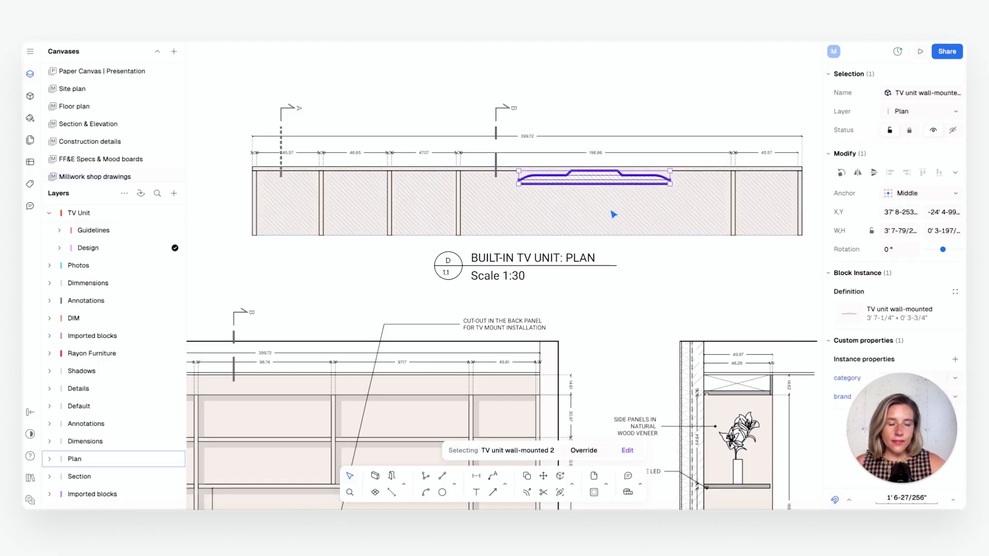
{"action": "scroll", "coordinate": [612, 216], "scroll_direction": "down", "scroll_amount": 2}
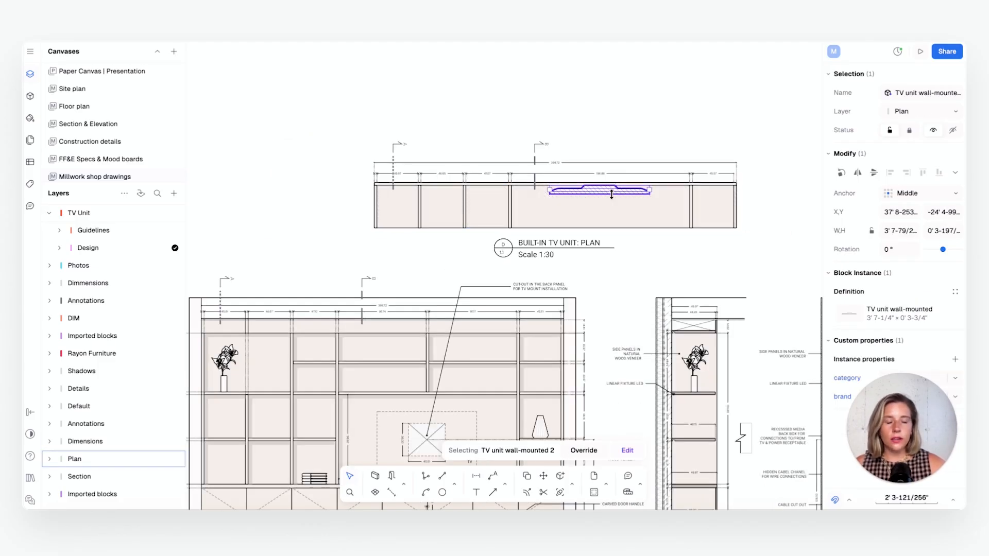
Examine the finished TV unit elevation, inspecting a door label, the leftmost door's dashed opening lines, the books and the lily vase
{"action": "middle_click_drag", "start_coordinate": [475, 291], "coordinate": [554, 119]}
{"action": "scroll", "coordinate": [451, 242], "scroll_direction": "up", "scroll_amount": 3}
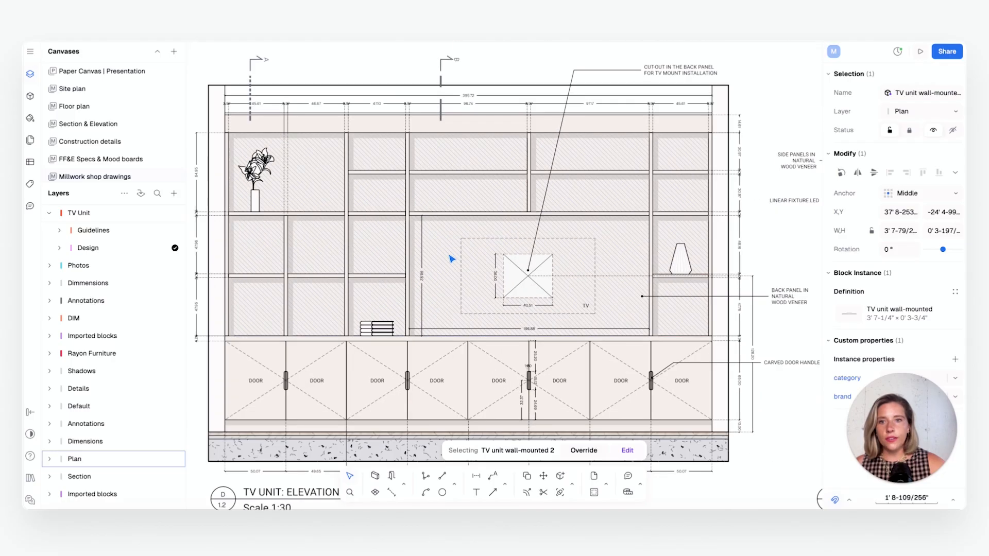
{"action": "middle_click_drag", "start_coordinate": [447, 262], "coordinate": [428, 307]}
{"action": "left_click", "coordinate": [325, 384]}
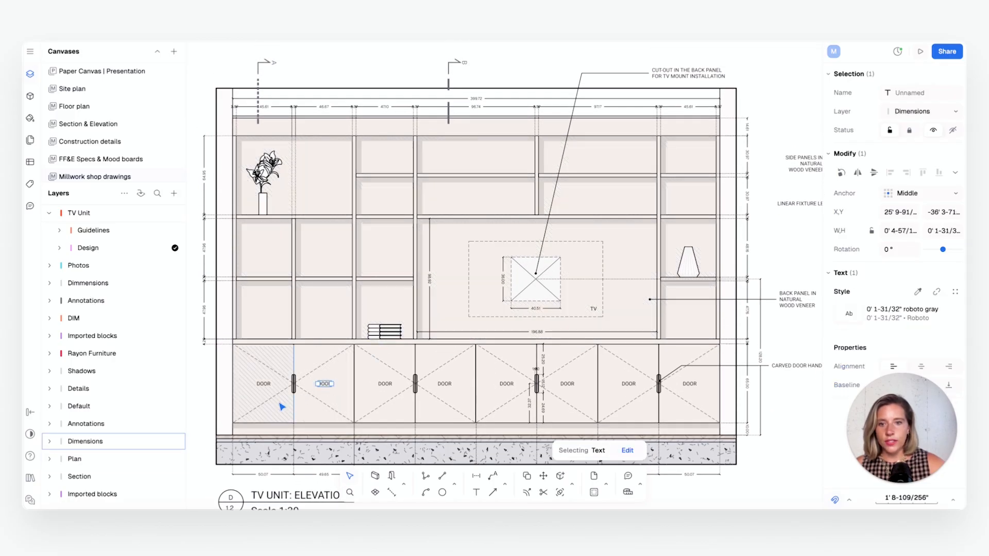
{"action": "left_click", "coordinate": [320, 404]}
{"action": "left_click", "coordinate": [263, 408]}
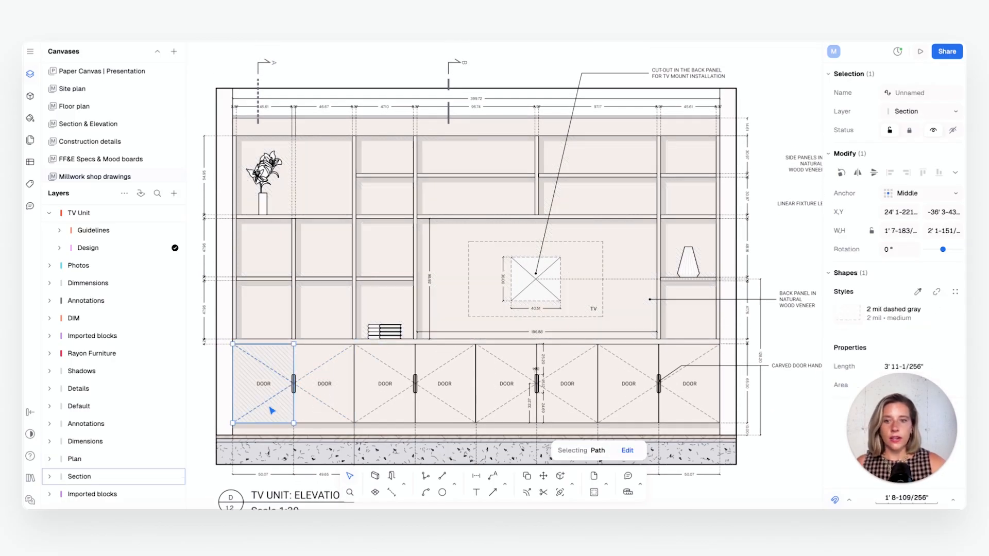
{"action": "left_click", "coordinate": [394, 327]}
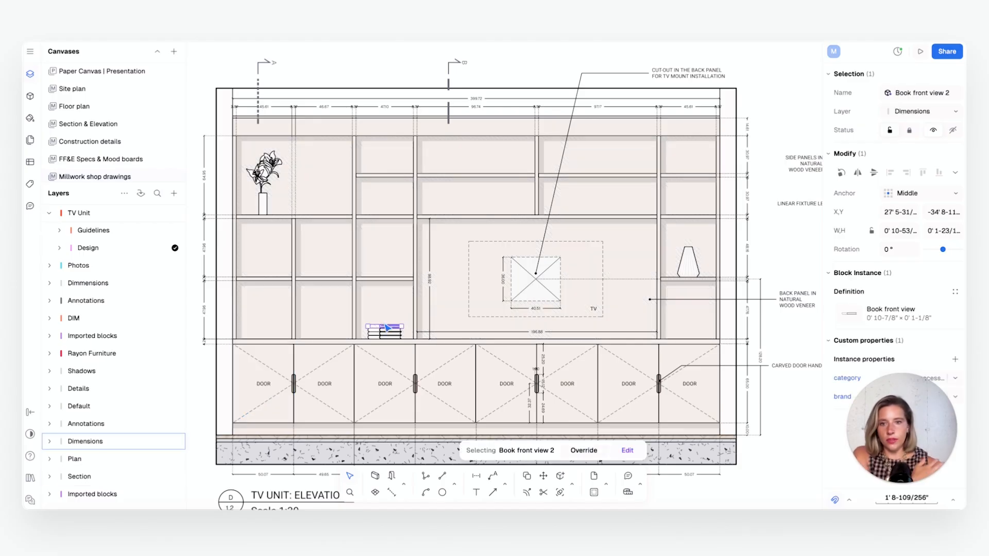
{"action": "left_click", "coordinate": [277, 199]}
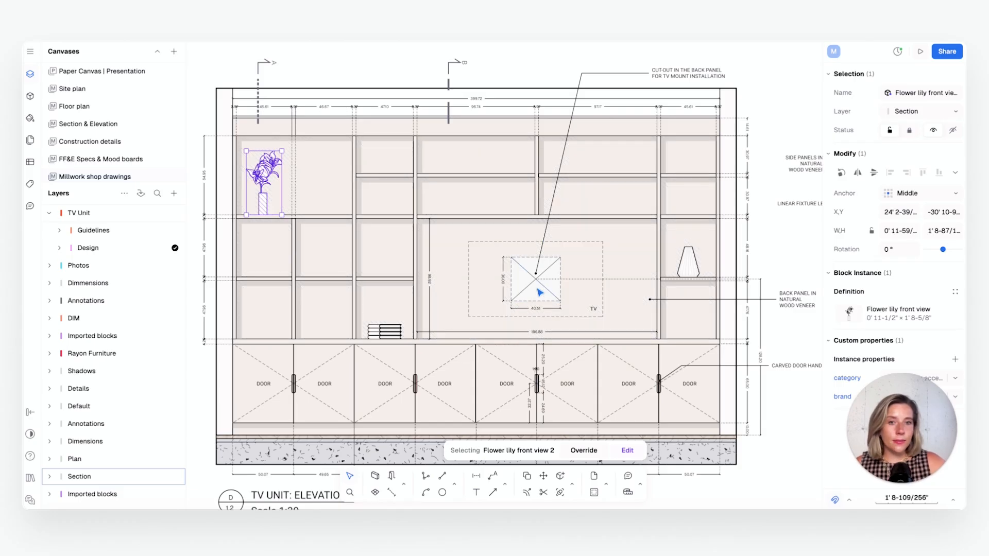
{"action": "scroll", "coordinate": [599, 117], "scroll_direction": "right", "scroll_amount": 2}
{"action": "scroll", "coordinate": [599, 117], "scroll_direction": "up", "scroll_amount": 1}
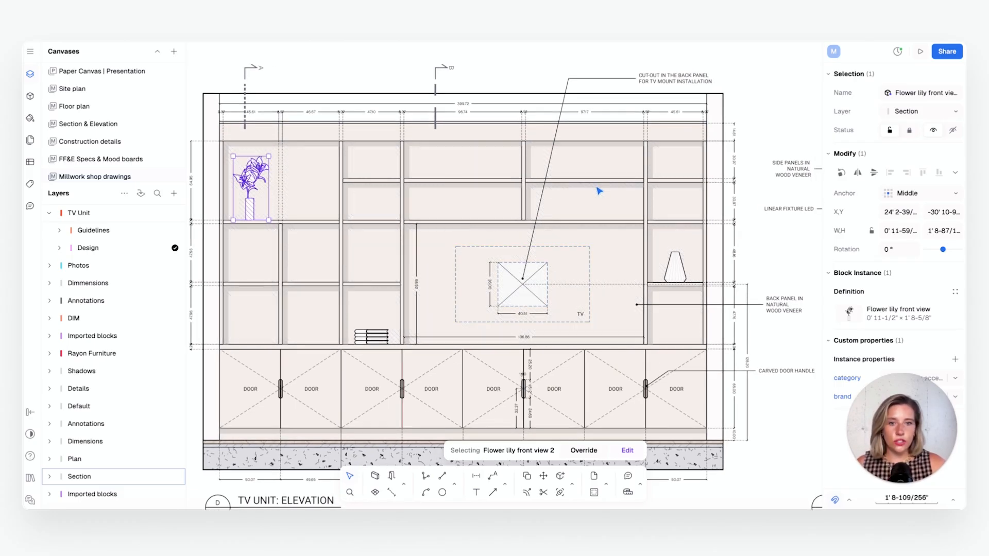
Try out a leader with the default text "New leader" pointing to the elevation's upper-right shelf bay, and delete it
{"action": "left_click", "coordinate": [494, 476]}
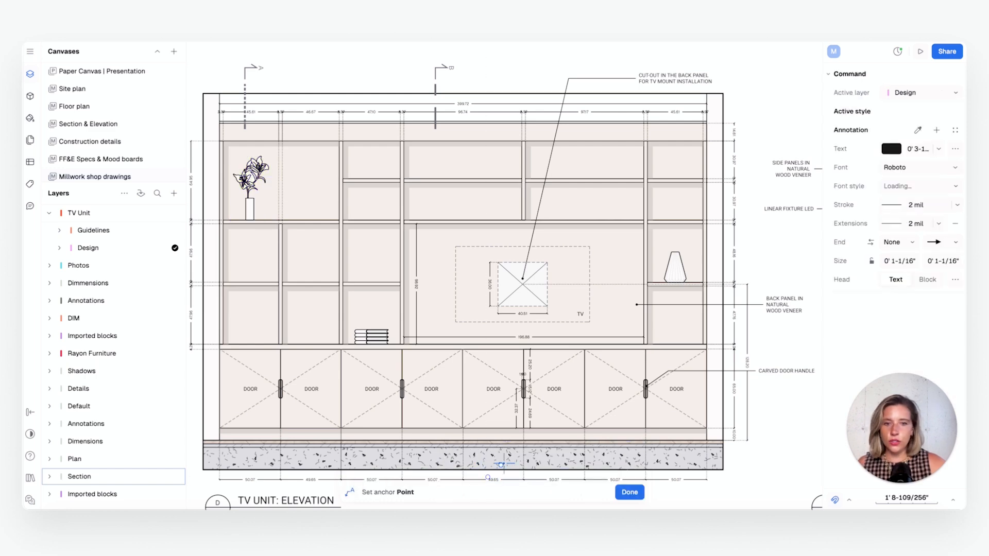
{"action": "left_click", "coordinate": [679, 162]}
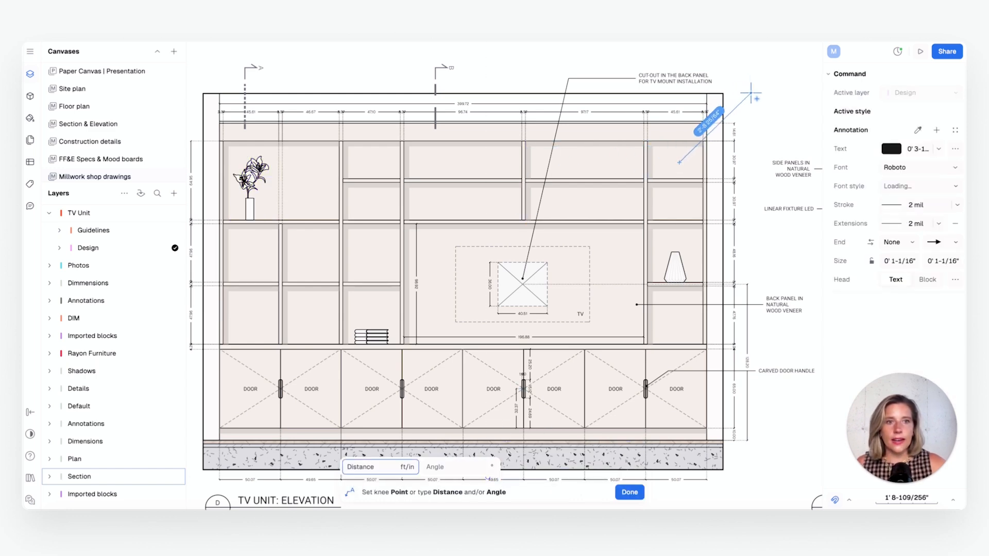
{"action": "left_click", "coordinate": [750, 98]}
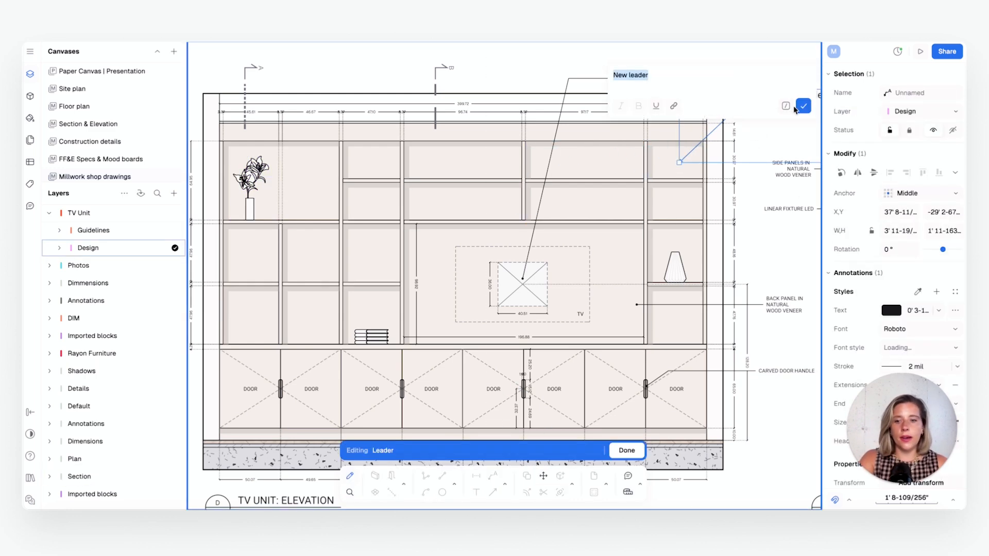
{"action": "left_click", "coordinate": [803, 106]}
{"action": "middle_click_drag", "start_coordinate": [780, 115], "coordinate": [628, 177]}
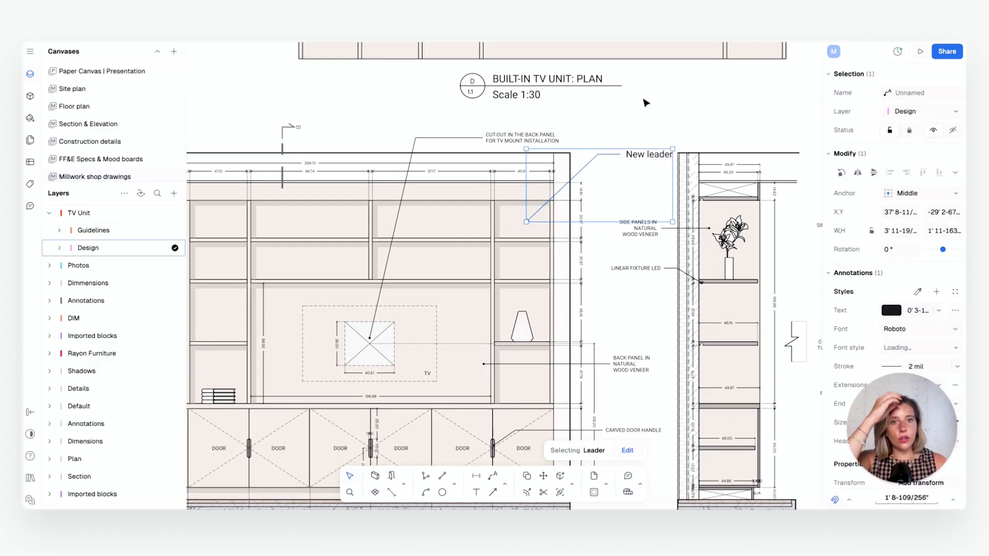
{"action": "left_click", "coordinate": [645, 103]}
{"action": "left_click", "coordinate": [643, 162]}
{"action": "key", "text": "Delete"}
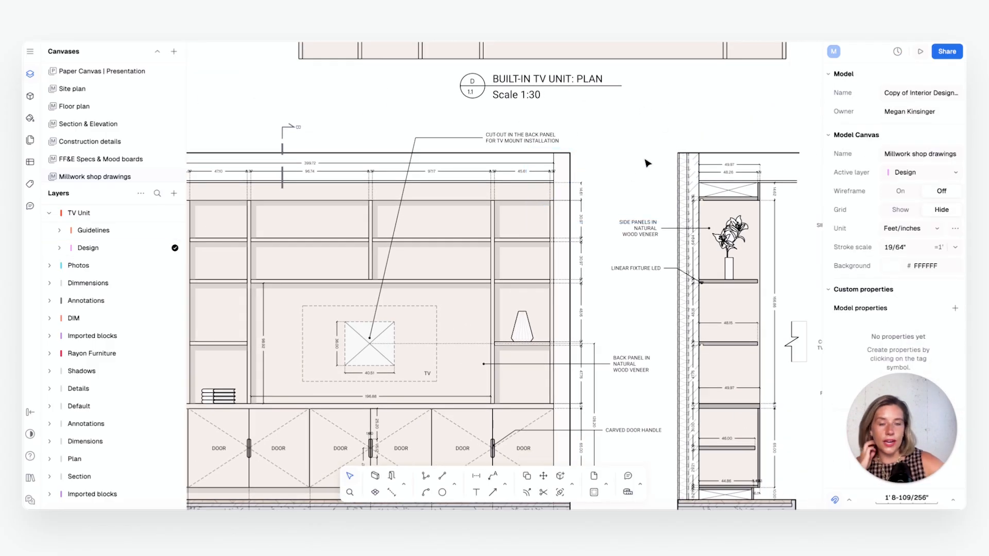
Inspect the textured floor slab rectangle beneath the finished elevation, and examine the slabs in sections AA and BB
{"action": "scroll", "coordinate": [599, 263], "scroll_direction": "left", "scroll_amount": 5}
{"action": "scroll", "coordinate": [721, 391], "scroll_direction": "down", "scroll_amount": 3}
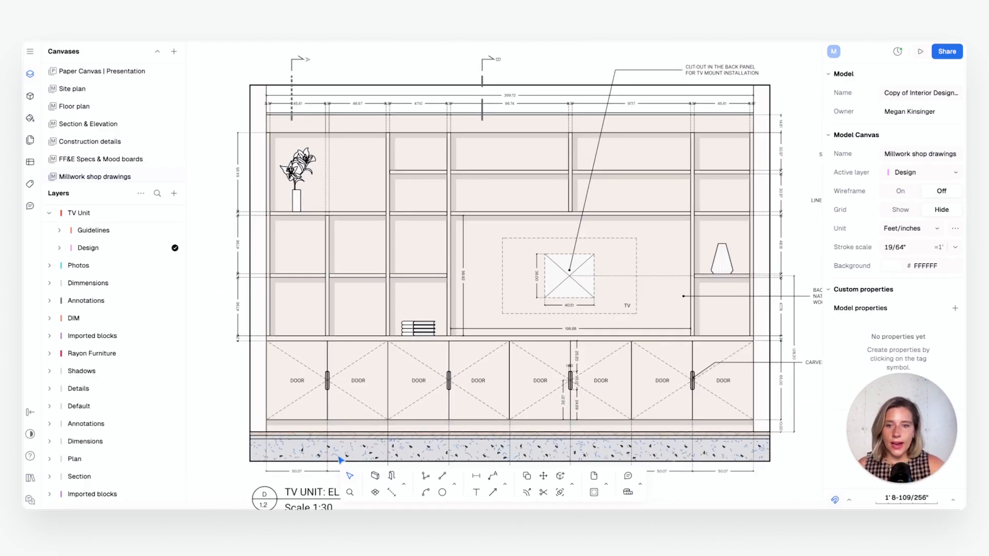
{"action": "left_click", "coordinate": [258, 450]}
{"action": "key", "text": "Escape"}
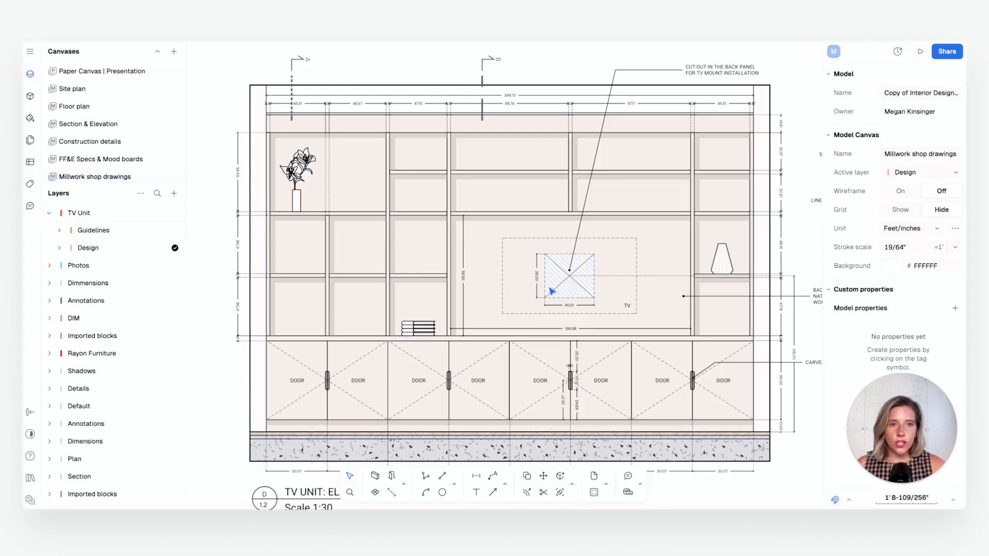
{"action": "left_click", "coordinate": [253, 455]}
{"action": "scroll", "coordinate": [478, 341], "scroll_direction": "down", "scroll_amount": 5}
{"action": "middle_click_drag", "start_coordinate": [535, 333], "coordinate": [427, 322]}
{"action": "scroll", "coordinate": [612, 335], "scroll_direction": "up", "scroll_amount": 4}
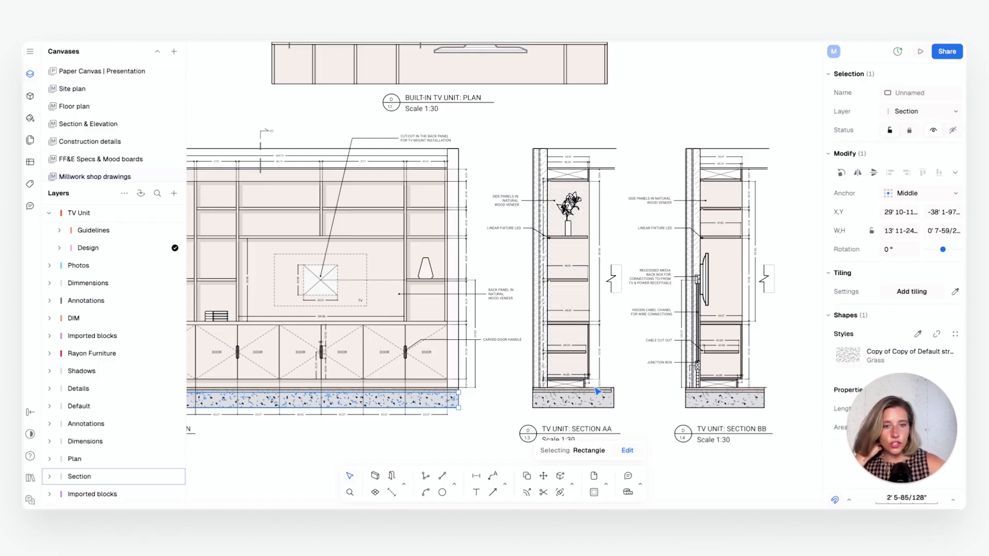
Draw a horizontal trial wall in the Interior Wall style, about 1' 4-235/256" long, between the floor slabs of sections AA and BB
{"action": "scroll", "coordinate": [598, 391], "scroll_direction": "up", "scroll_amount": 3}
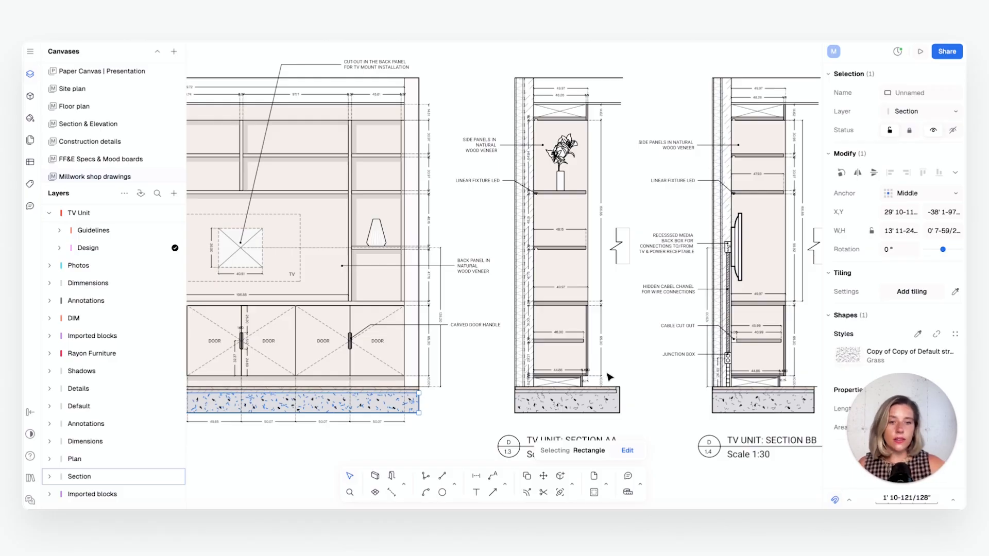
{"action": "left_click", "coordinate": [633, 389]}
{"action": "left_click", "coordinate": [375, 475]}
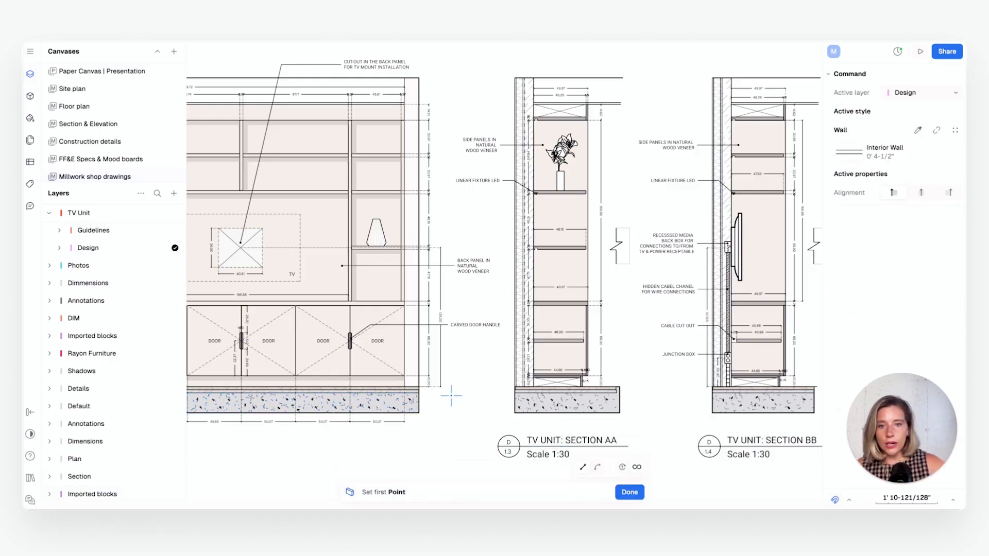
{"action": "scroll", "coordinate": [506, 383], "scroll_direction": "right", "scroll_amount": 5}
{"action": "left_click", "coordinate": [493, 389]}
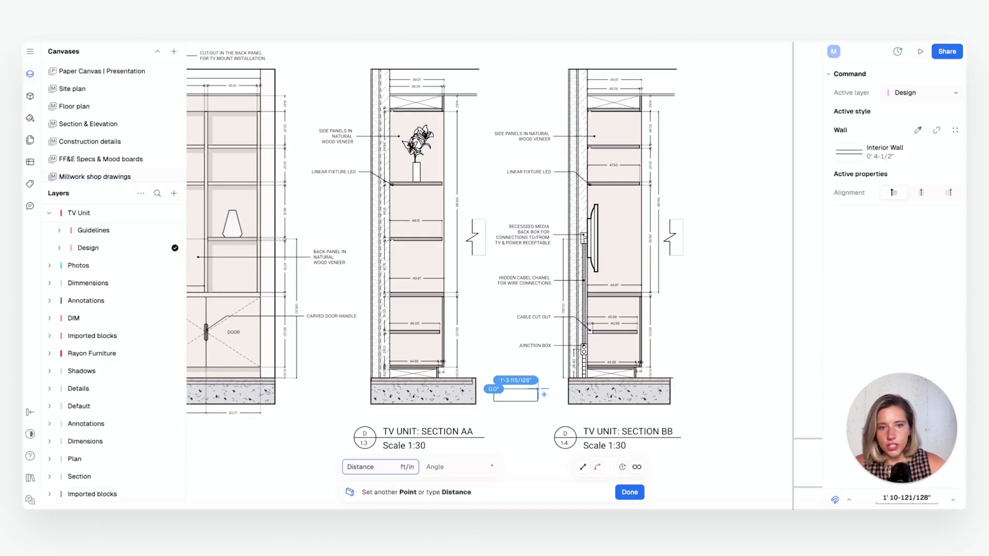
{"action": "key", "text": "Escape"}
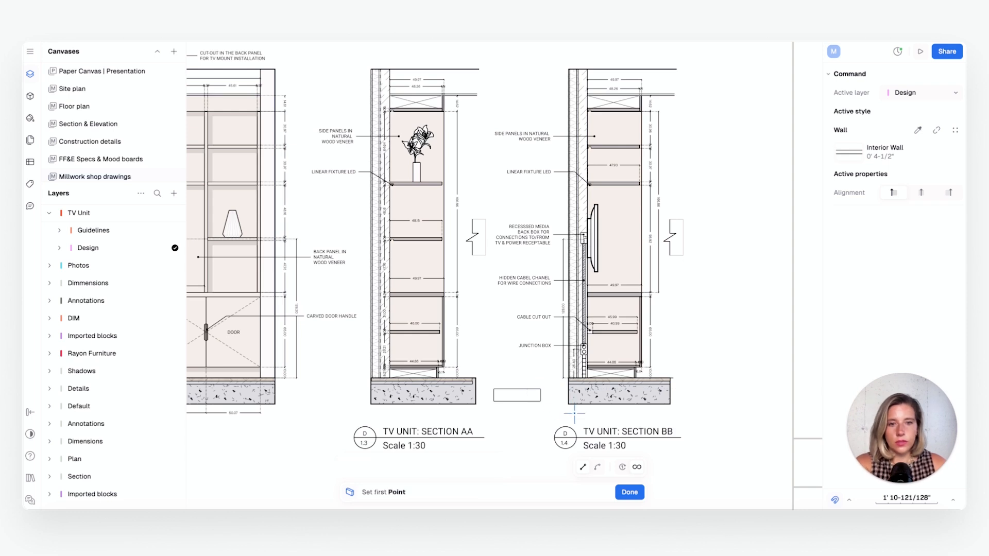
{"action": "key", "text": "Escape"}
{"action": "left_click", "coordinate": [514, 402]}
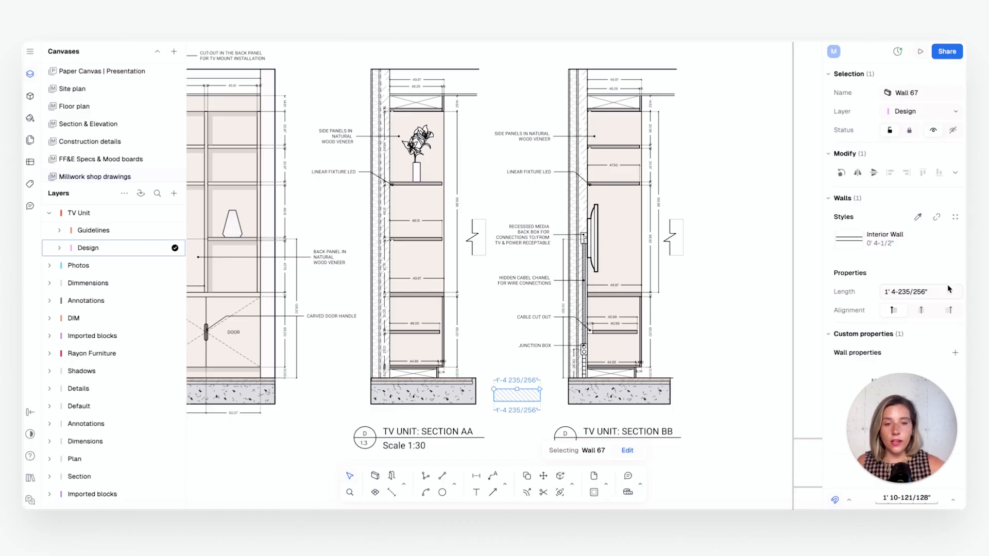
Detach the trial wall from its Interior Wall style and inspect its fill, stroke and length settings
{"action": "mouse_move", "coordinate": [895, 235]}
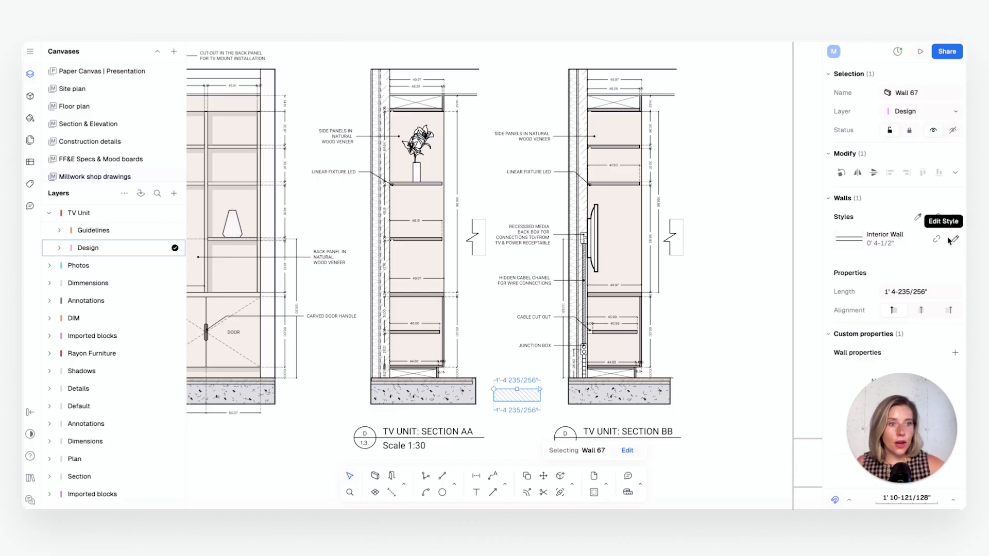
{"action": "left_click", "coordinate": [936, 218]}
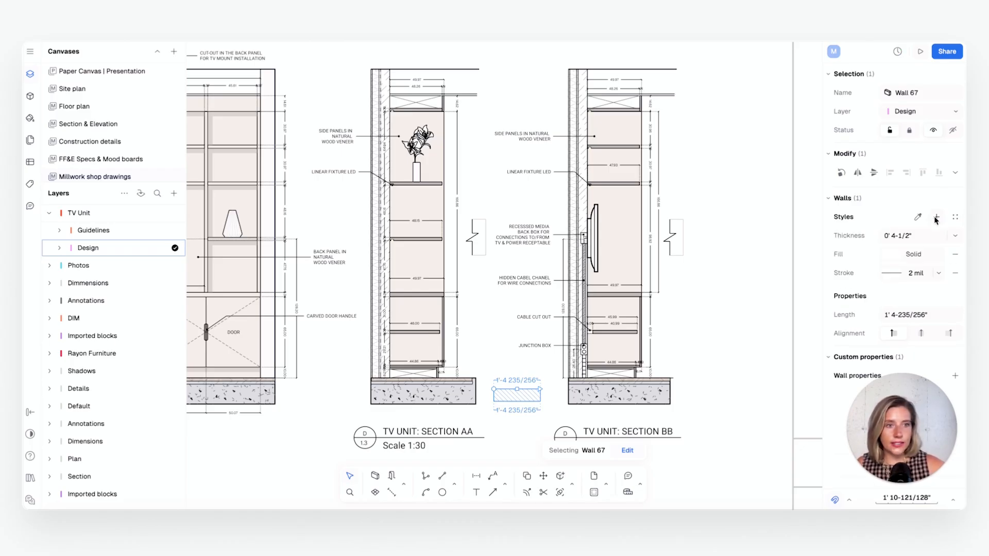
{"action": "left_click", "coordinate": [891, 255]}
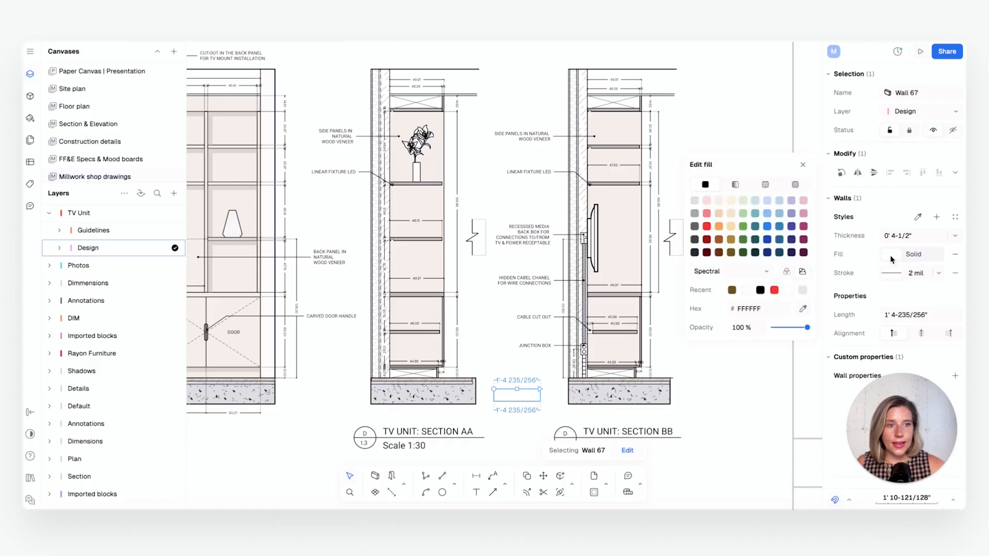
{"action": "left_click", "coordinate": [888, 274]}
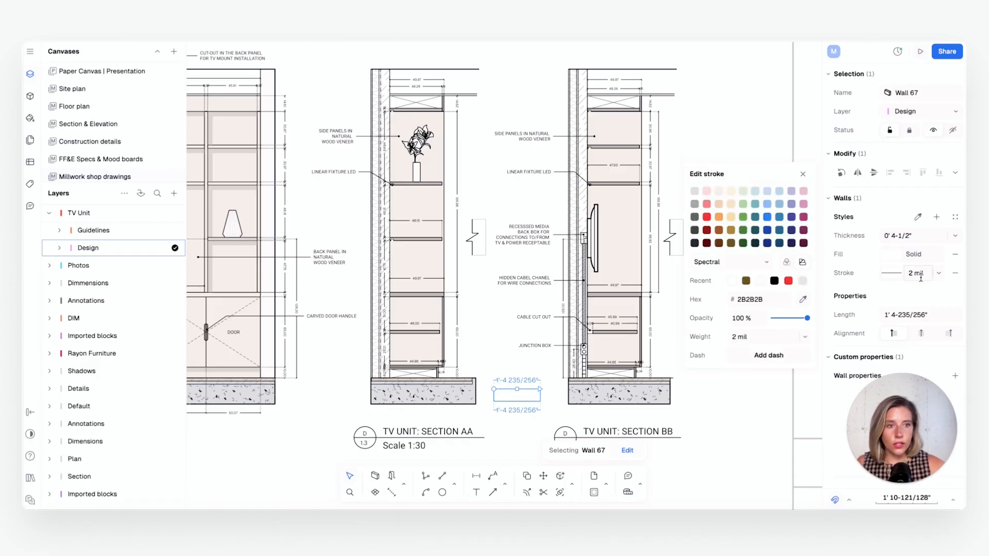
{"action": "left_click", "coordinate": [934, 317]}
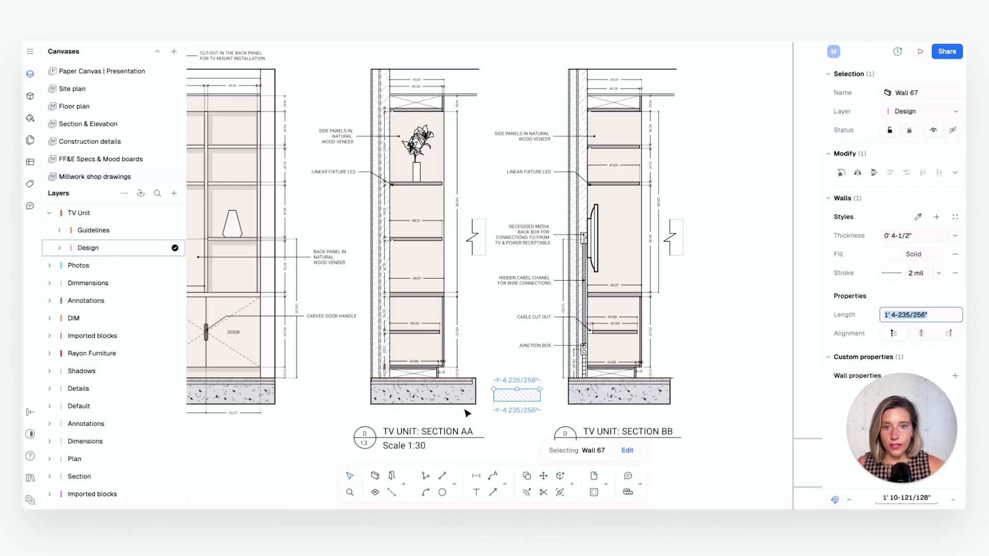
Set the trial wall's thickness to 1'
{"action": "left_click", "coordinate": [446, 399]}
{"action": "left_click", "coordinate": [517, 398]}
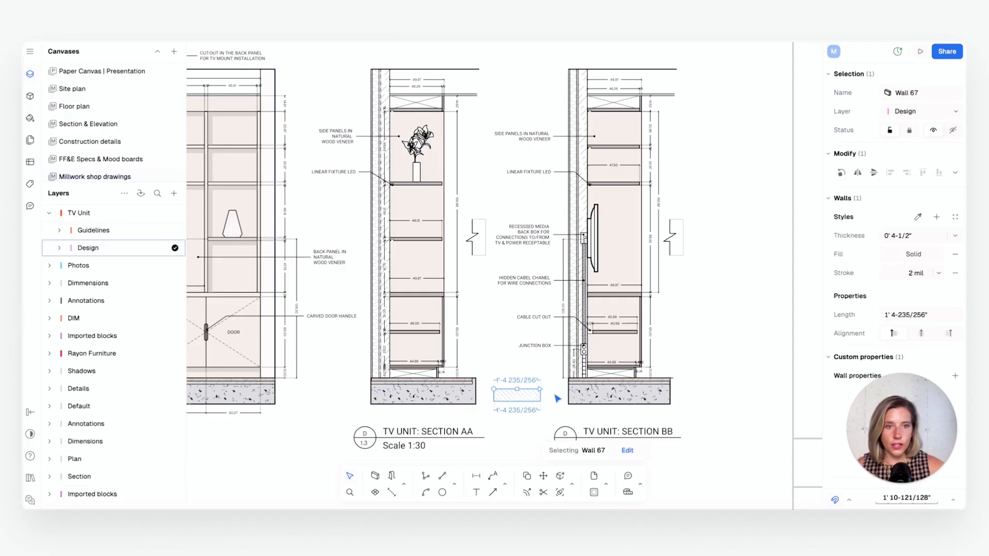
{"action": "left_click", "coordinate": [915, 236]}
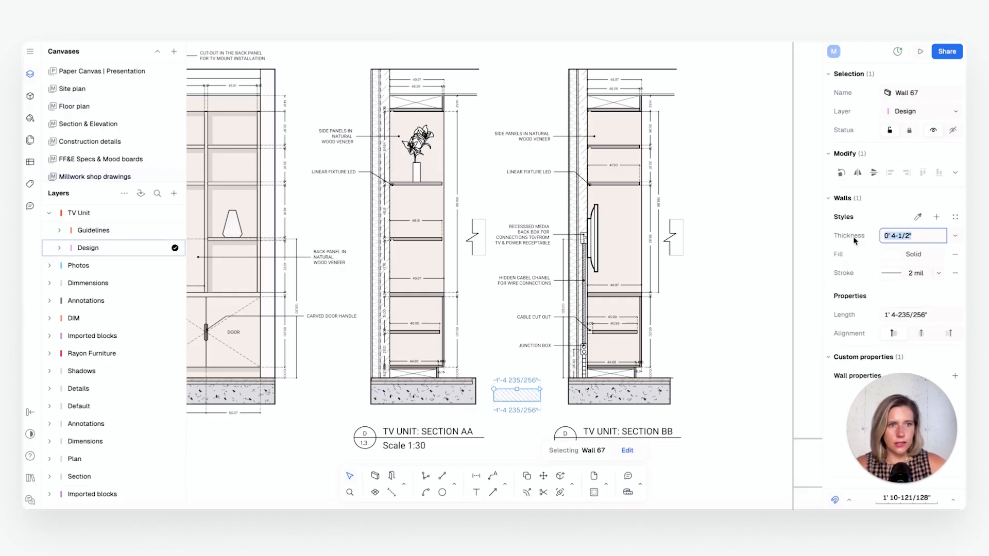
{"action": "type", "text": "1'"}
{"action": "key", "text": "Return"}
{"action": "scroll", "coordinate": [504, 399], "scroll_direction": "up", "scroll_amount": 3, "text": "ctrl"}
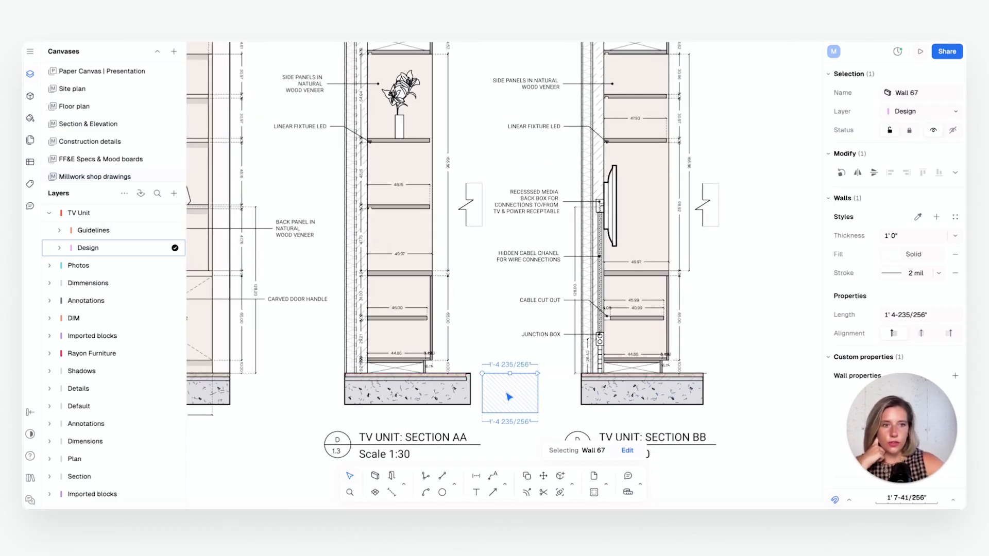
{"action": "scroll", "coordinate": [398, 390], "scroll_direction": "up", "scroll_amount": 3, "text": "ctrl"}
Inspect section AA's concrete slab, fill the trial wall with the Ceramic Large.png texture, and delete that wall
{"action": "left_click", "coordinate": [406, 392]}
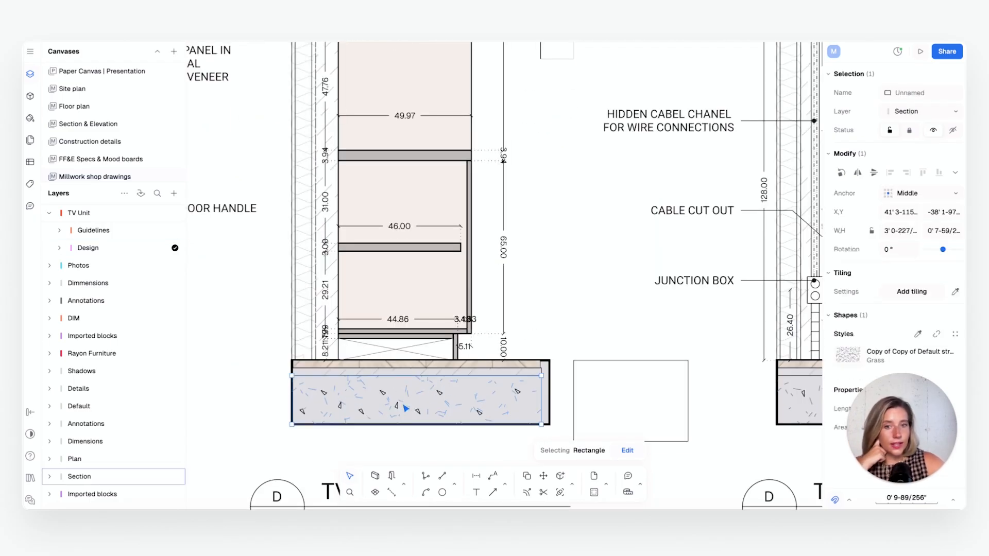
{"action": "left_click", "coordinate": [646, 400]}
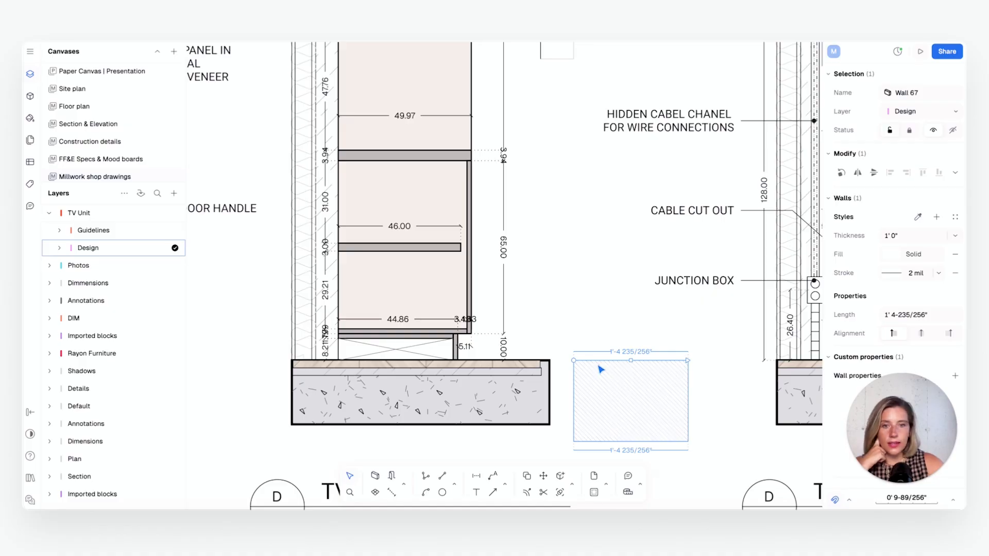
{"action": "left_click", "coordinate": [891, 257]}
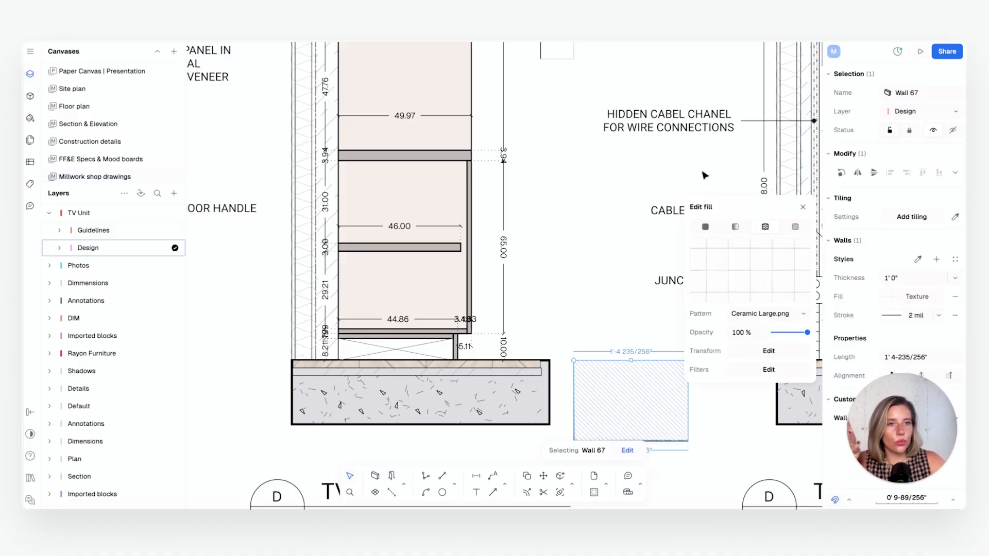
{"action": "left_click", "coordinate": [654, 165]}
{"action": "scroll", "coordinate": [573, 415], "scroll_direction": "down", "scroll_amount": 3, "text": "ctrl"}
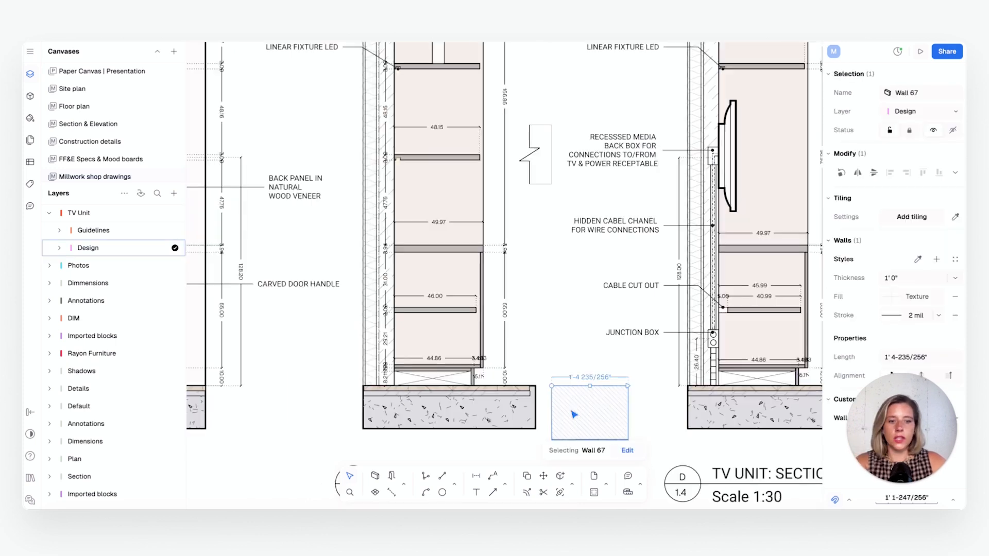
{"action": "key", "text": "Delete"}
Examine section AA from the ceiling down to the floor, including its back wall rectangle, shelves and base cabinet beside the elevation
{"action": "left_click", "coordinate": [377, 287]}
{"action": "middle_click_drag", "start_coordinate": [414, 299], "coordinate": [523, 393]}
{"action": "scroll", "coordinate": [524, 392], "scroll_direction": "down", "scroll_amount": 3}
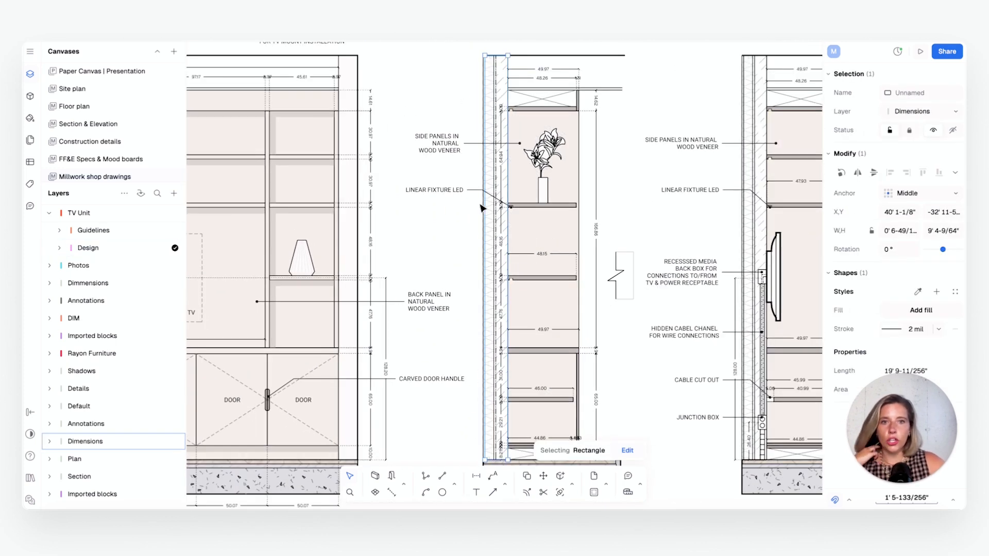
{"action": "scroll", "coordinate": [504, 176], "scroll_direction": "up", "scroll_amount": 2}
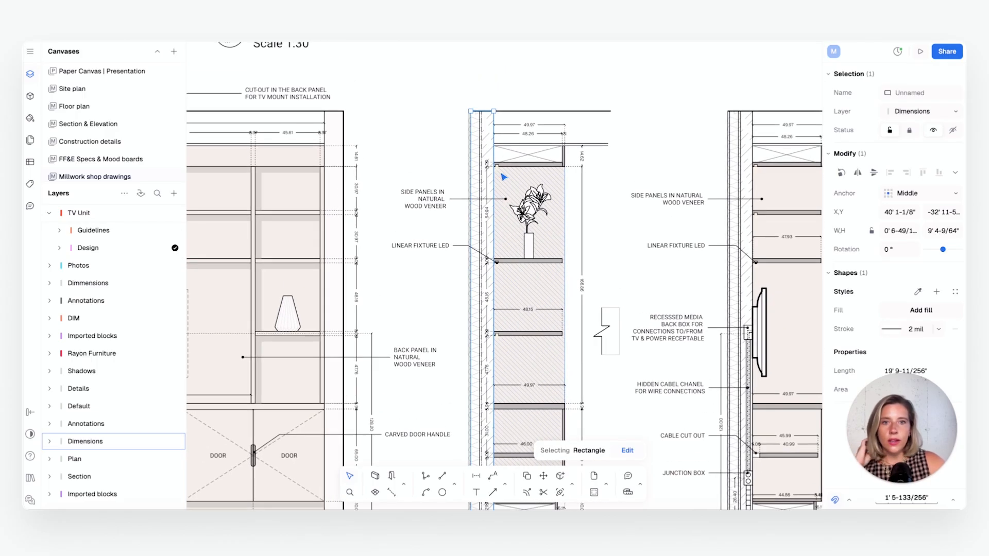
{"action": "scroll", "coordinate": [507, 173], "scroll_direction": "up", "scroll_amount": 3}
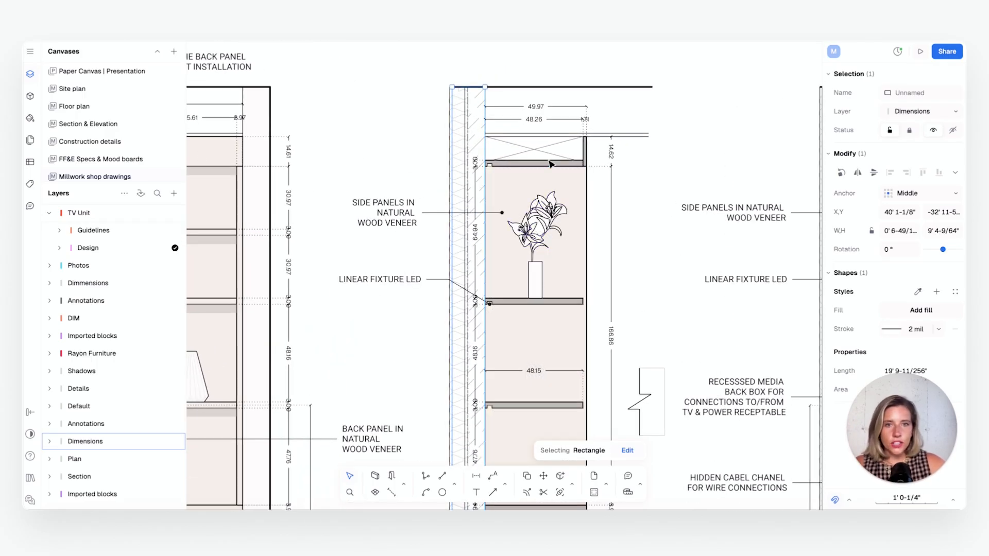
{"action": "scroll", "coordinate": [550, 164], "scroll_direction": "down", "scroll_amount": 6}
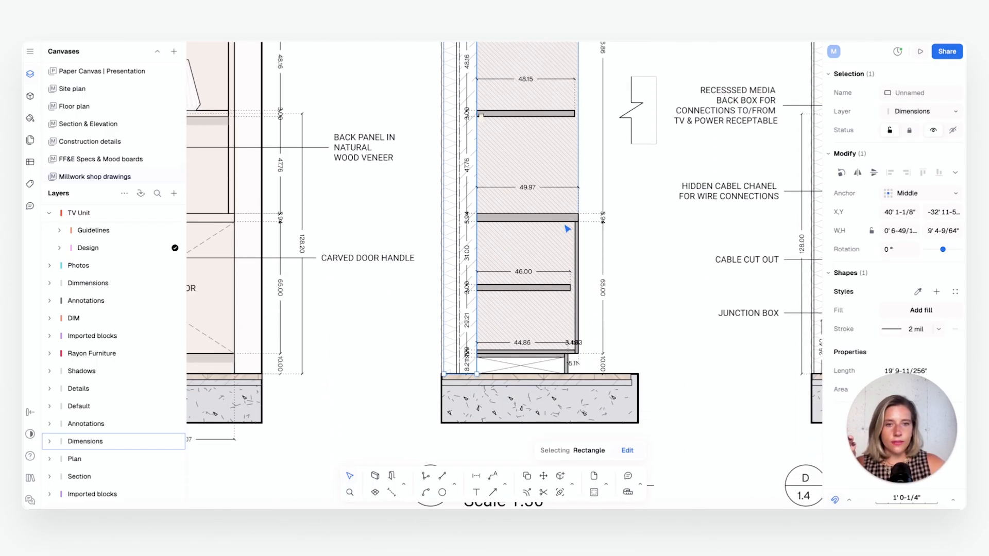
{"action": "scroll", "coordinate": [567, 228], "scroll_direction": "down", "scroll_amount": 3}
{"action": "scroll", "coordinate": [511, 192], "scroll_direction": "up", "scroll_amount": 5}
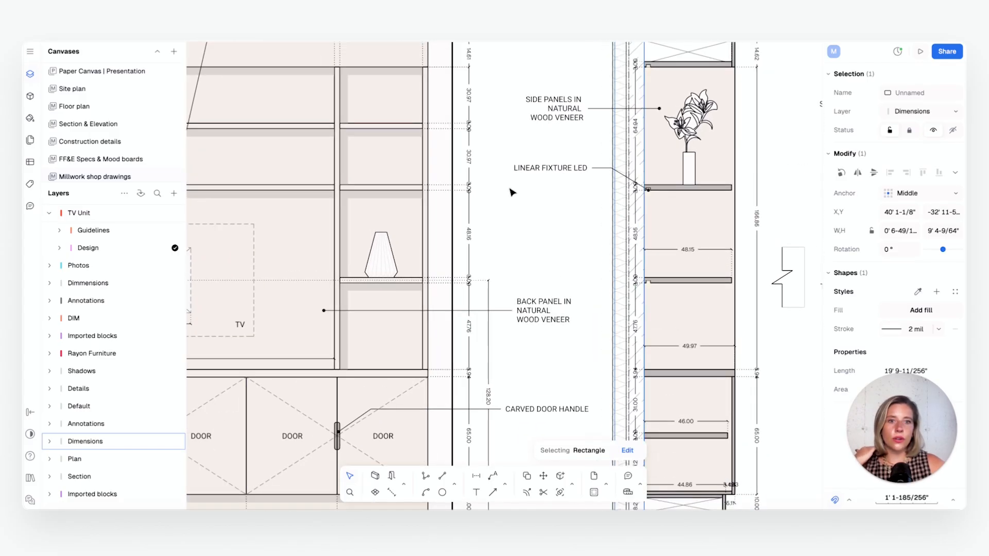
{"action": "scroll", "coordinate": [512, 192], "scroll_direction": "up", "scroll_amount": 1}
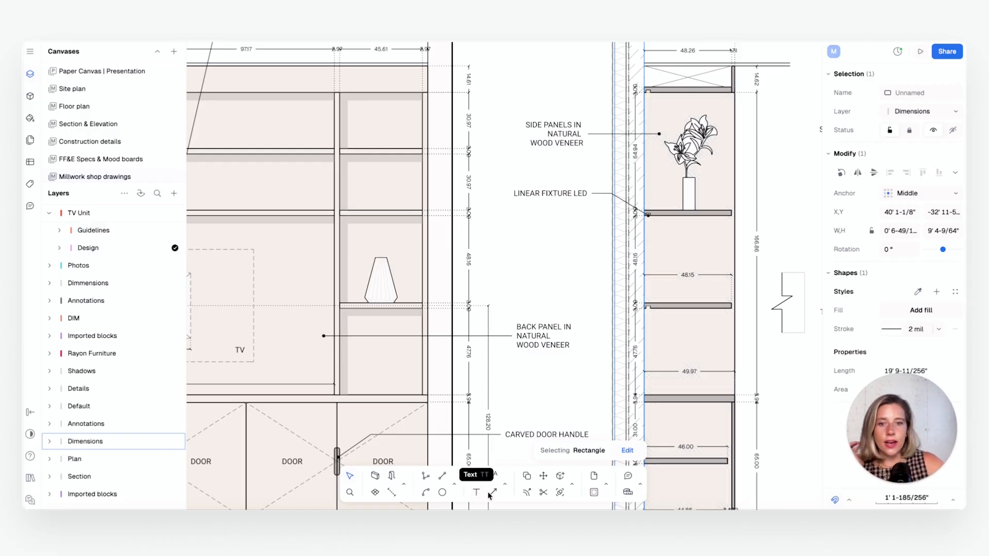
Project horizontal construction lines from the edges of the shelves above and below the elevation's vase across into section AA
{"action": "left_click", "coordinate": [506, 485]}
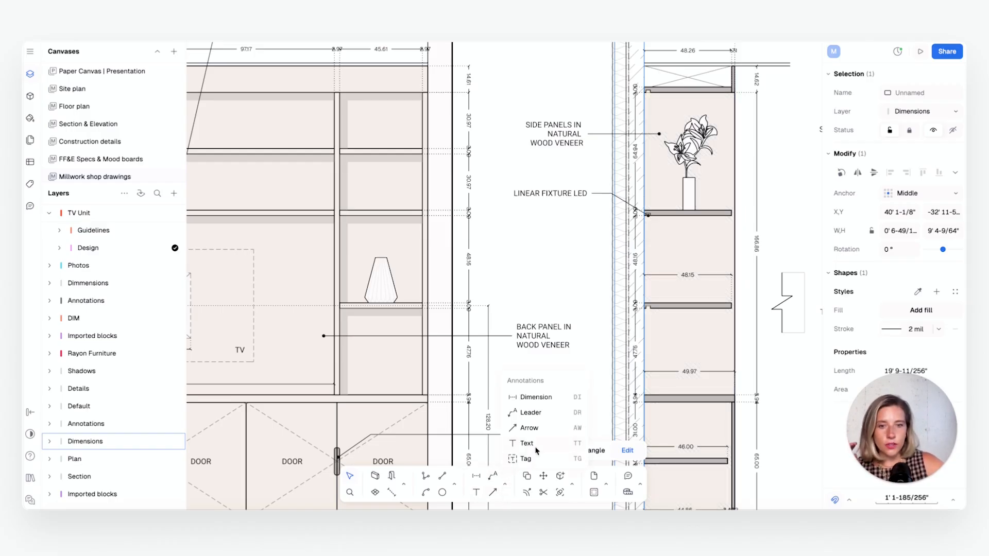
{"action": "left_click", "coordinate": [455, 485]}
{"action": "left_click", "coordinate": [484, 459]}
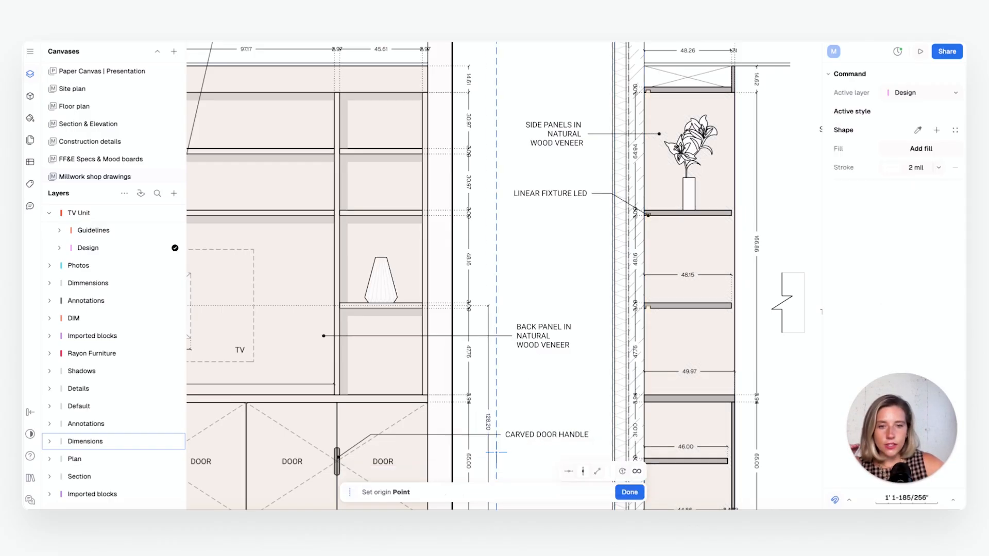
{"action": "left_click", "coordinate": [389, 215]}
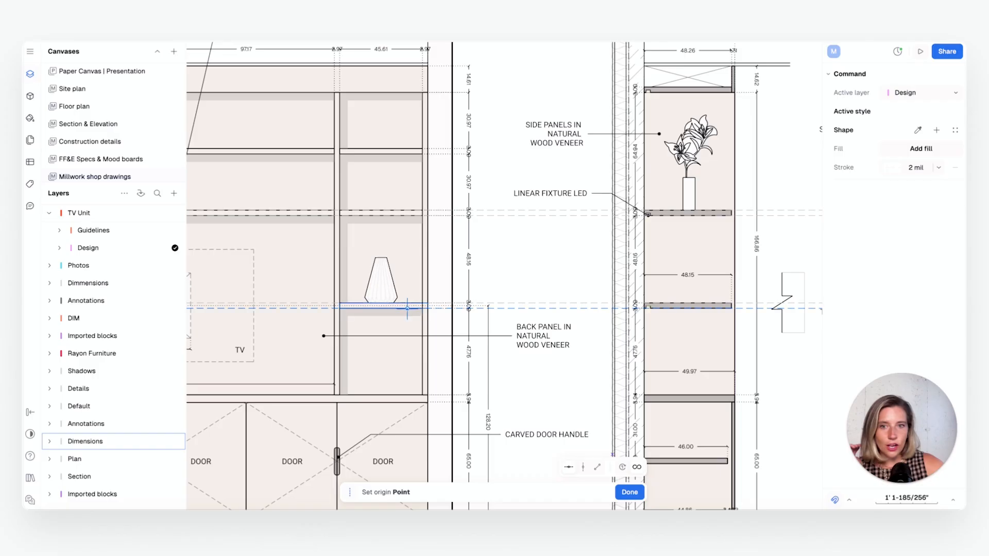
{"action": "left_click", "coordinate": [407, 308]}
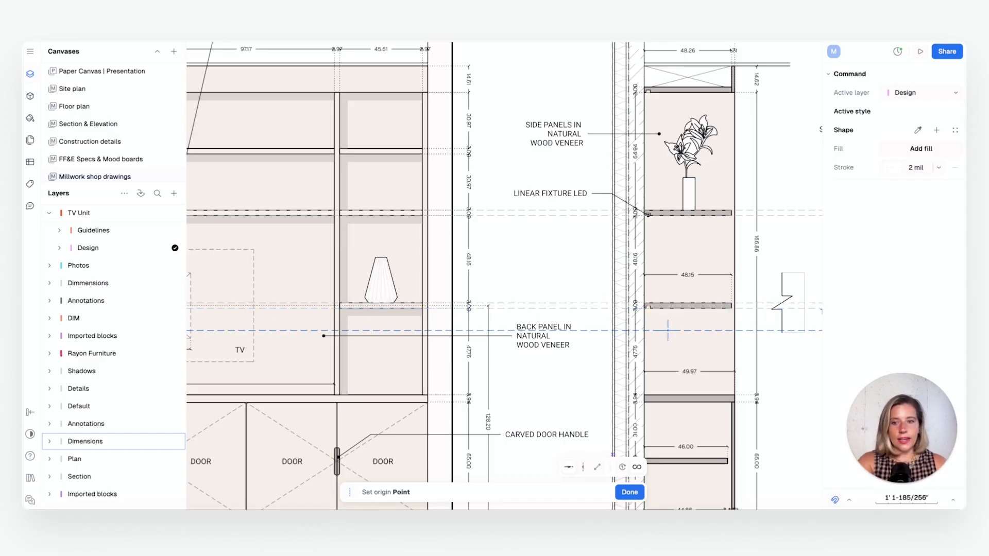
{"action": "key", "text": "Escape"}
Inspect the wall edge cut block beside section AA
{"action": "scroll", "coordinate": [682, 248], "scroll_direction": "down", "scroll_amount": 5}
{"action": "middle_click_drag", "start_coordinate": [701, 250], "coordinate": [656, 253]}
{"action": "scroll", "coordinate": [656, 254], "scroll_direction": "up", "scroll_amount": 2}
{"action": "scroll", "coordinate": [657, 253], "scroll_direction": "up", "scroll_amount": 2}
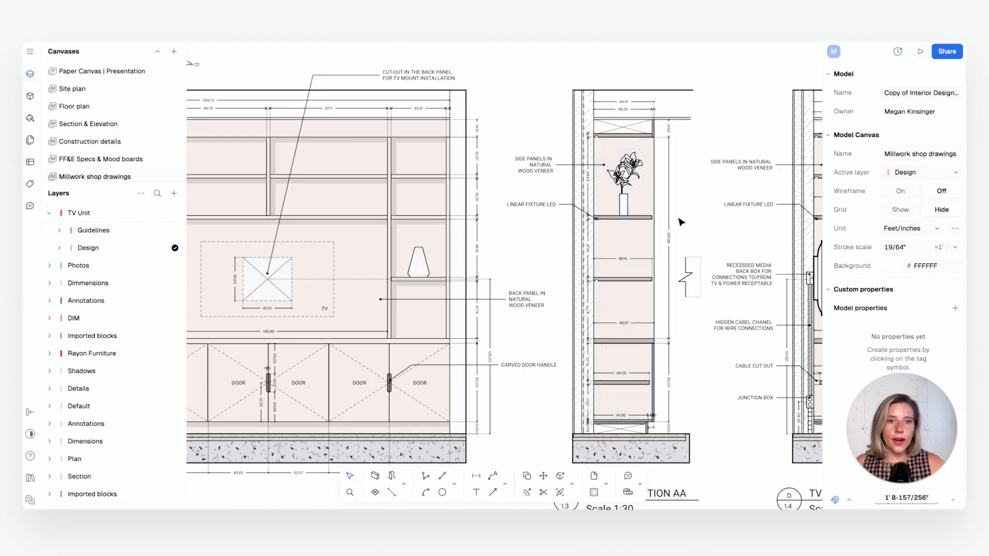
{"action": "left_click", "coordinate": [690, 263]}
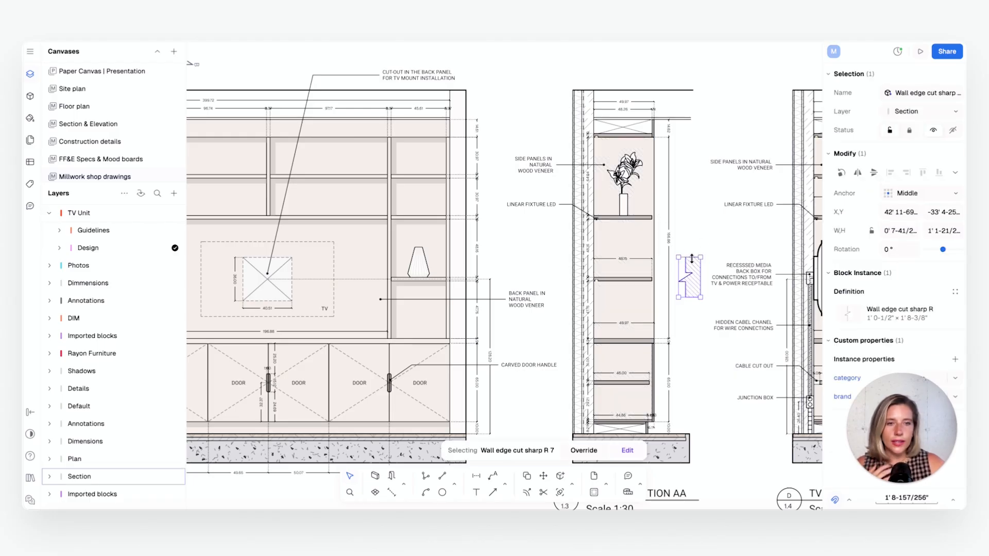
{"action": "left_click", "coordinate": [716, 194]}
Inspect the section marker B block above the TV unit elevation
{"action": "scroll", "coordinate": [716, 196], "scroll_direction": "down", "scroll_amount": 1, "text": "ctrl"}
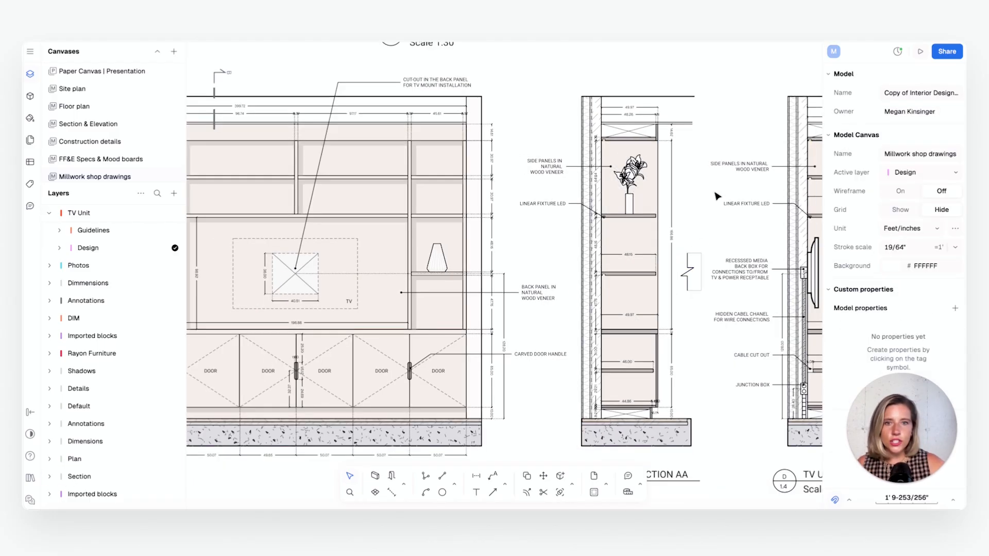
{"action": "scroll", "coordinate": [716, 196], "scroll_direction": "down", "scroll_amount": 3}
{"action": "middle_click_drag", "start_coordinate": [490, 246], "coordinate": [600, 254]}
{"action": "scroll", "coordinate": [521, 247], "scroll_direction": "up", "scroll_amount": 1}
{"action": "scroll", "coordinate": [410, 103], "scroll_direction": "up", "scroll_amount": 4}
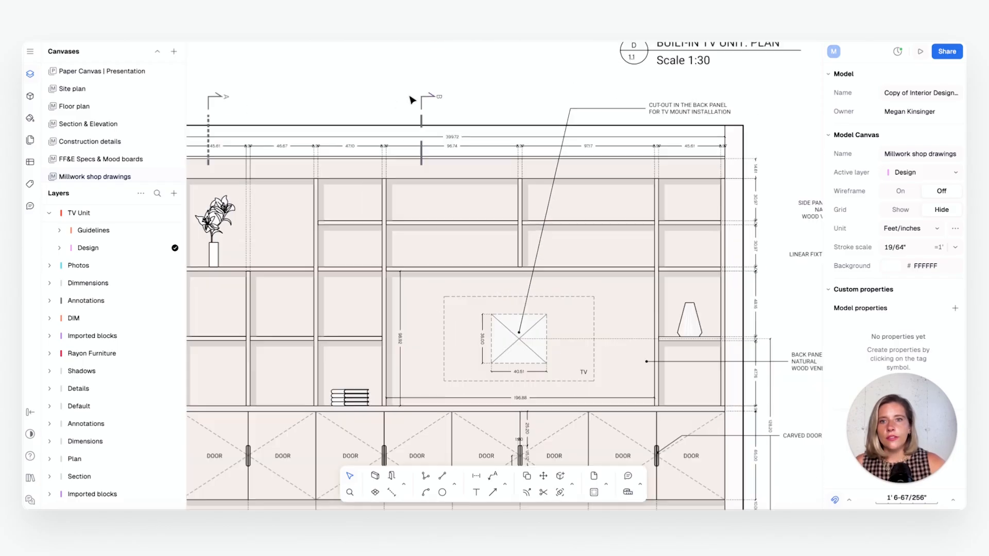
{"action": "scroll", "coordinate": [410, 99], "scroll_direction": "up", "scroll_amount": 3}
{"action": "left_click", "coordinate": [429, 201]}
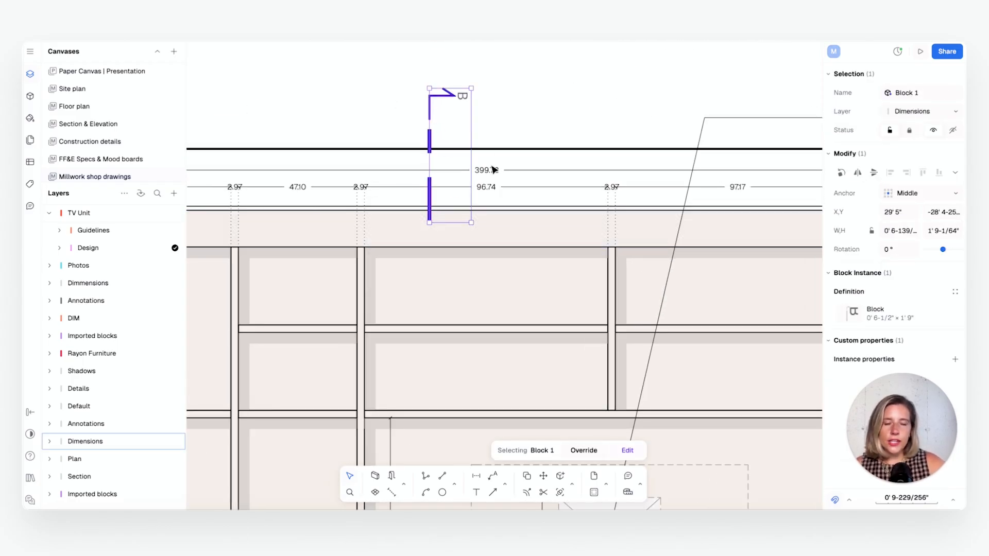
Inspect the wall edge cut block between section AA and section BB
{"action": "scroll", "coordinate": [493, 170], "scroll_direction": "down", "scroll_amount": 5}
{"action": "scroll", "coordinate": [587, 252], "scroll_direction": "up", "scroll_amount": 1}
{"action": "left_click", "coordinate": [587, 252]}
{"action": "scroll", "coordinate": [590, 253], "scroll_direction": "up", "scroll_amount": 1}
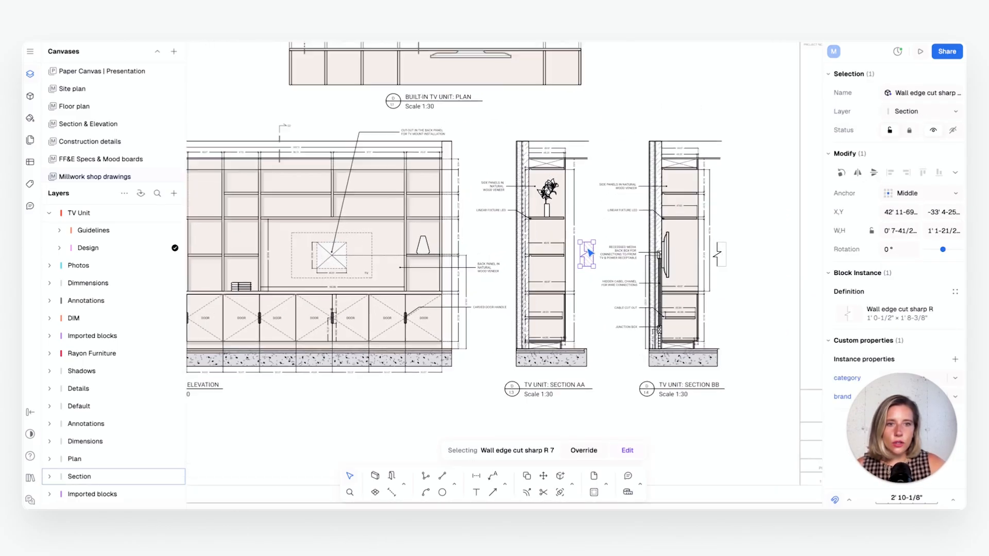
{"action": "scroll", "coordinate": [589, 253], "scroll_direction": "up", "scroll_amount": 2}
{"action": "scroll", "coordinate": [463, 232], "scroll_direction": "up", "scroll_amount": 1}
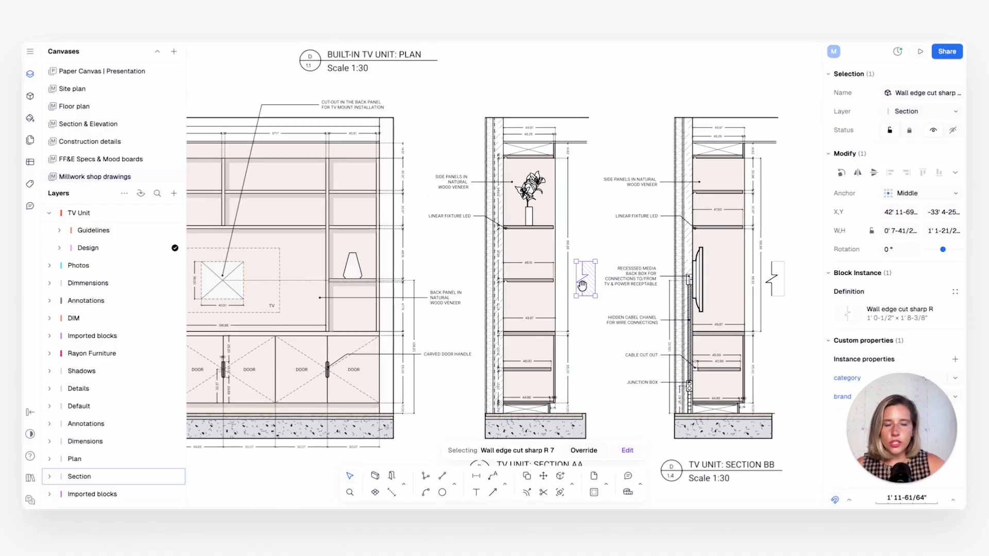
Clear the vase search from the block libraries and browse the Title blocks & annotations library
{"action": "left_click", "coordinate": [30, 97]}
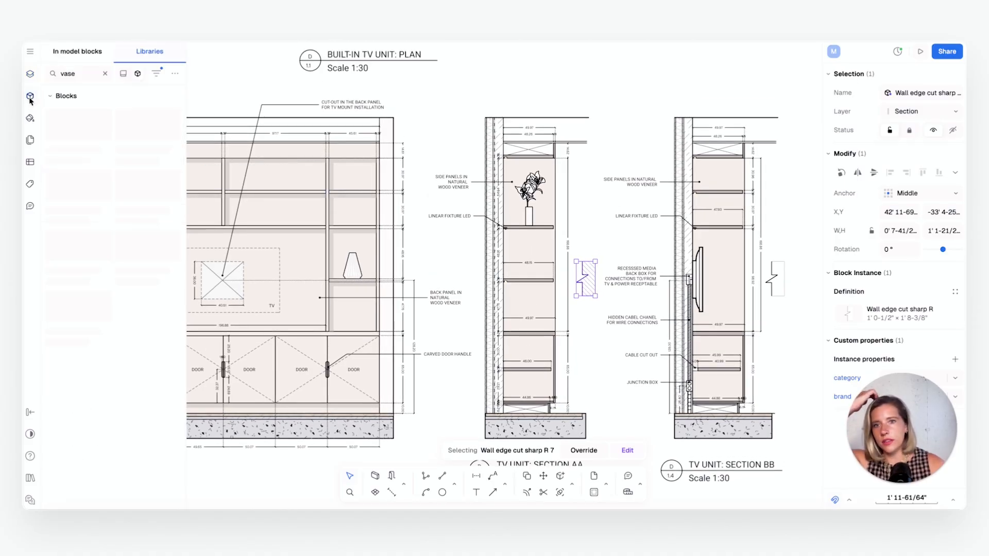
{"action": "left_click", "coordinate": [105, 73]}
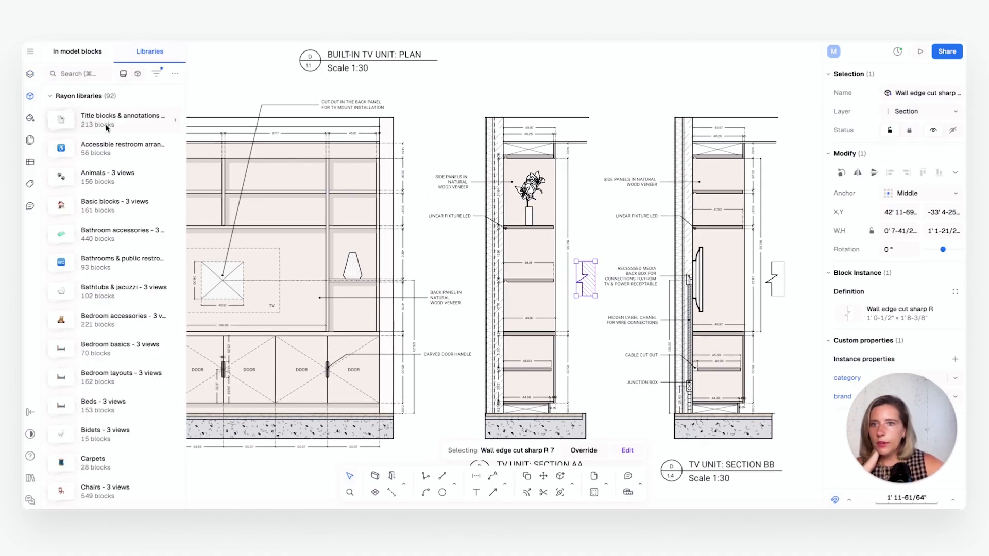
{"action": "left_click", "coordinate": [107, 123]}
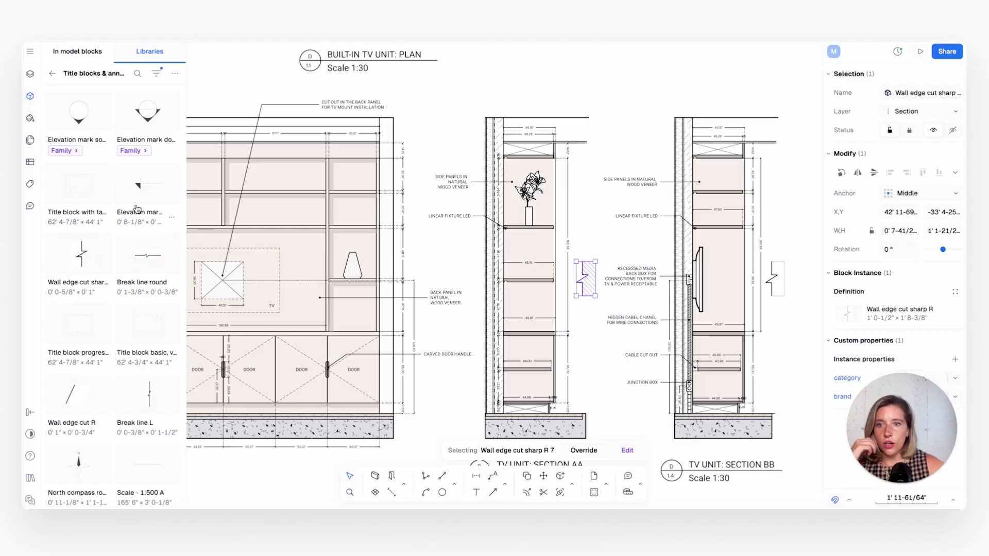
{"action": "scroll", "coordinate": [152, 351], "scroll_direction": "down", "scroll_amount": 5}
{"action": "scroll", "coordinate": [118, 298], "scroll_direction": "up", "scroll_amount": 5}
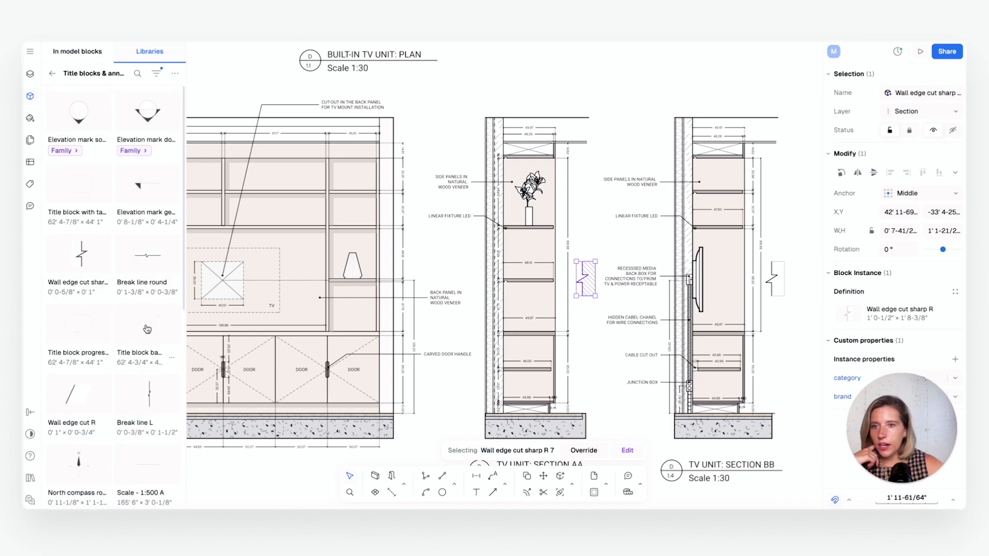
Place a Wall edge cut sharp L block near section AA's upper wall corner and enlarge it to about 8 3/8" by 1' 1 3/4"
{"action": "left_click_drag", "start_coordinate": [69, 261], "coordinate": [487, 125]}
{"action": "scroll", "coordinate": [475, 122], "scroll_direction": "up", "scroll_amount": 6}
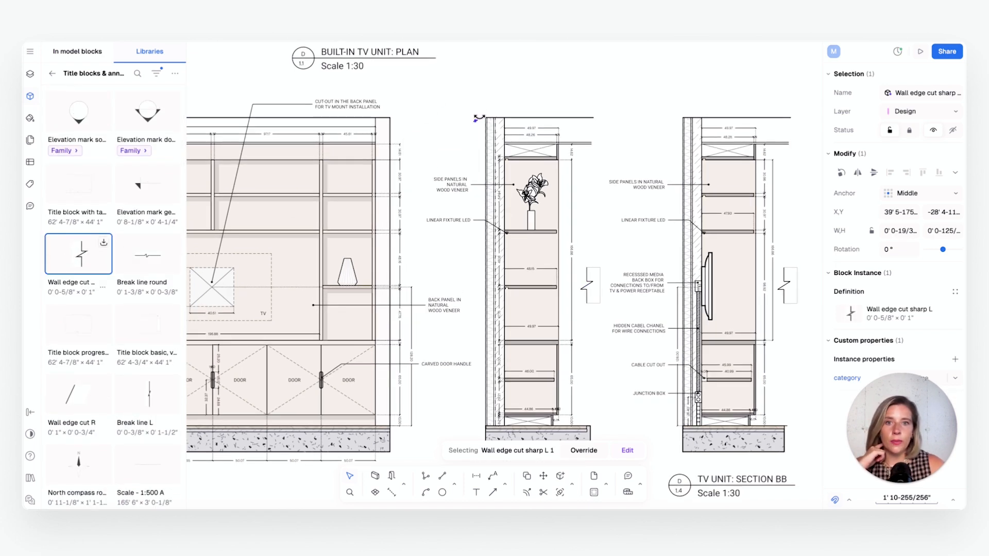
{"action": "scroll", "coordinate": [477, 126], "scroll_direction": "up", "scroll_amount": 5}
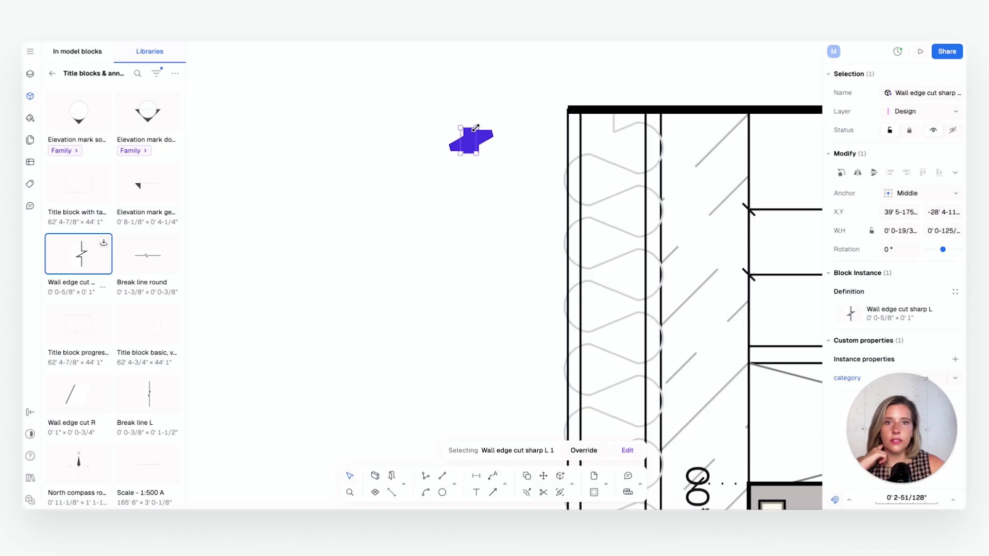
{"action": "left_click_drag", "start_coordinate": [475, 128], "coordinate": [551, 47]}
{"action": "scroll", "coordinate": [493, 280], "scroll_direction": "down", "scroll_amount": 5}
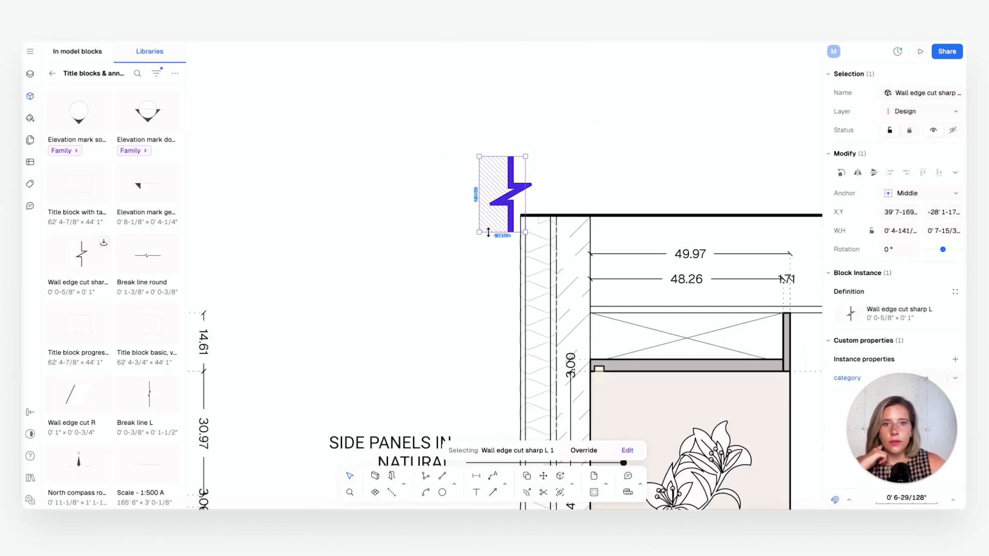
{"action": "left_click_drag", "start_coordinate": [479, 230], "coordinate": [419, 341]}
{"action": "scroll", "coordinate": [515, 232], "scroll_direction": "down", "scroll_amount": 6}
{"action": "scroll", "coordinate": [497, 175], "scroll_direction": "up", "scroll_amount": 2}
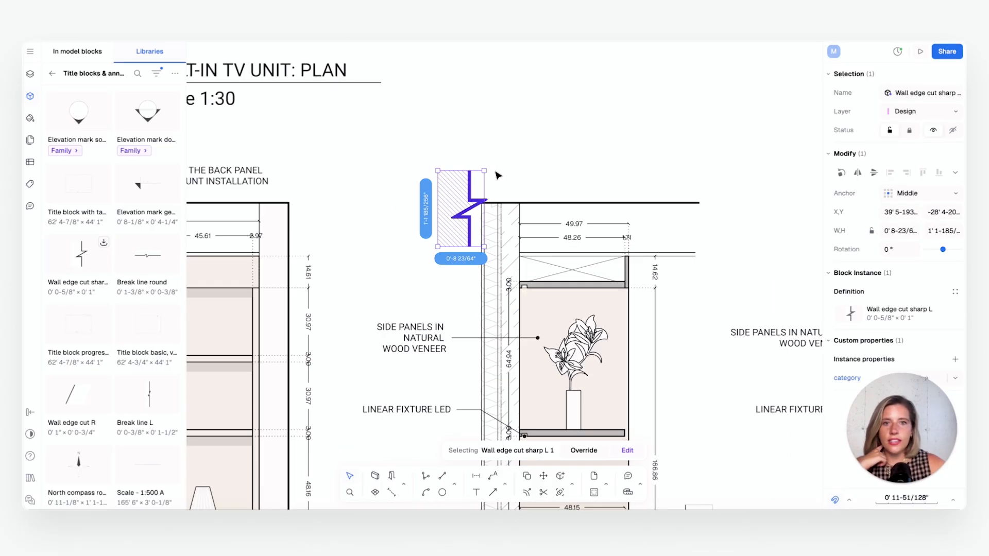
Rotate the wall edge cut block to -90° and position it across the upper end of section AA's back wall
{"action": "left_click_drag", "start_coordinate": [491, 168], "coordinate": [536, 255]}
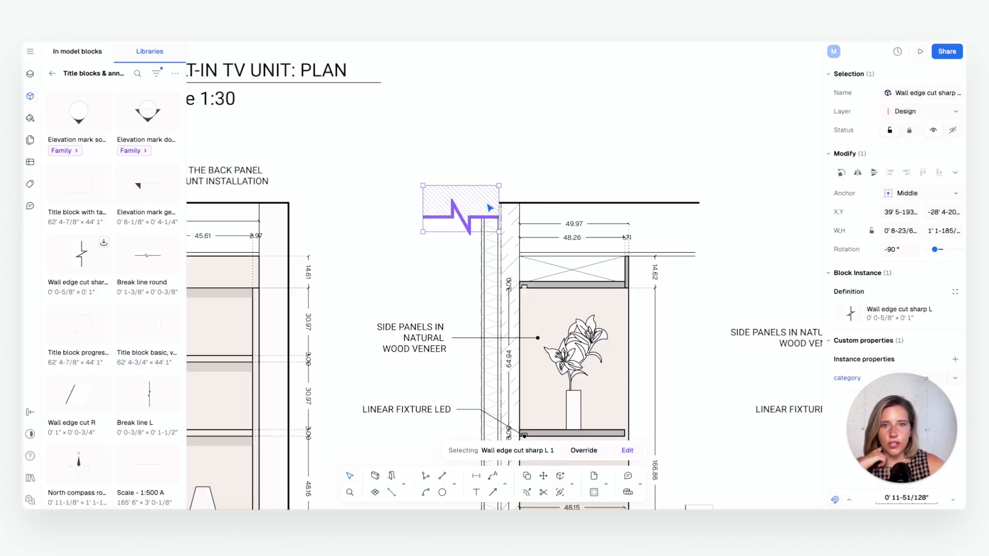
{"action": "left_click_drag", "start_coordinate": [484, 208], "coordinate": [523, 202]}
{"action": "left_click", "coordinate": [658, 165]}
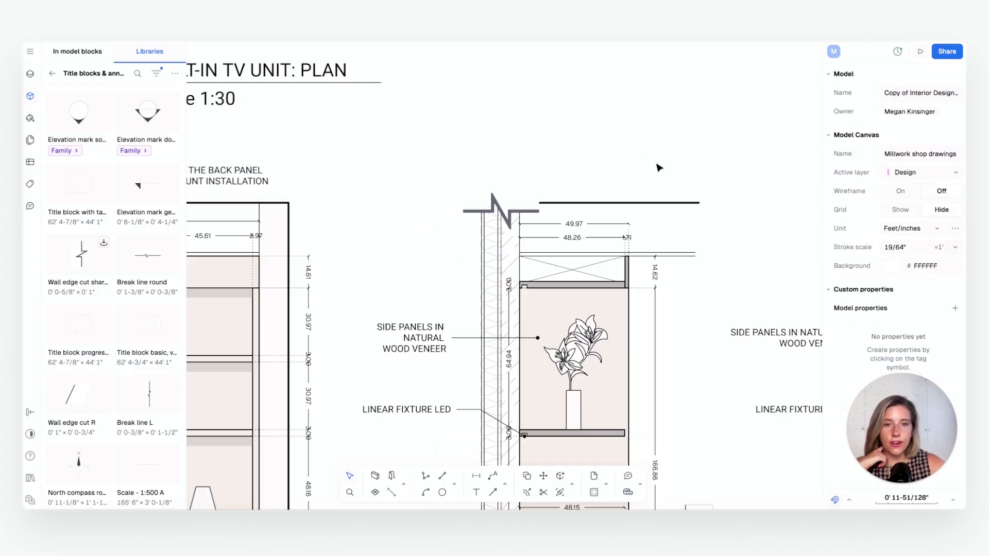
{"action": "middle_click_drag", "start_coordinate": [630, 226], "coordinate": [611, 193]}
{"action": "left_click", "coordinate": [506, 176]}
{"action": "scroll", "coordinate": [544, 209], "scroll_direction": "down", "scroll_amount": 4}
{"action": "middle_click_drag", "start_coordinate": [547, 211], "coordinate": [533, 160]}
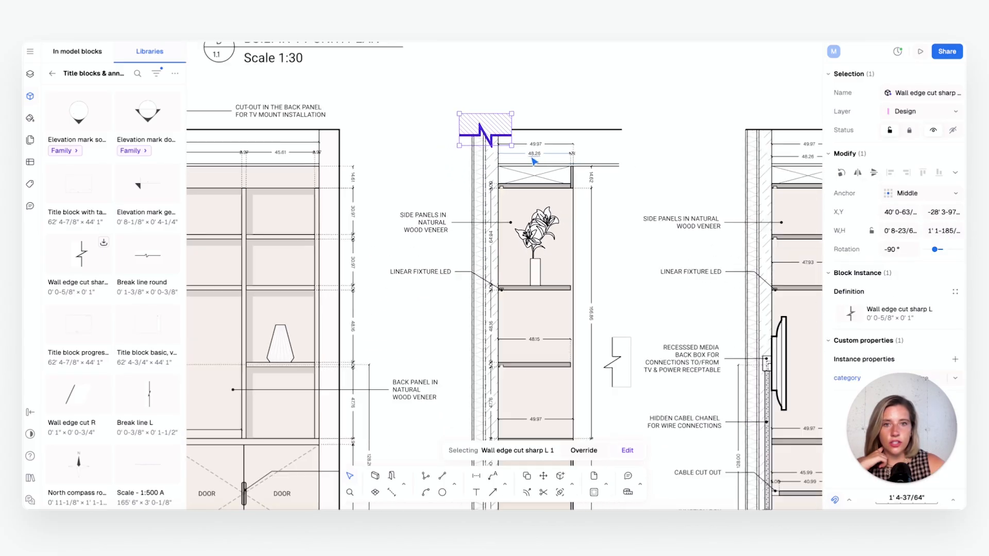
{"action": "left_click", "coordinate": [617, 154]}
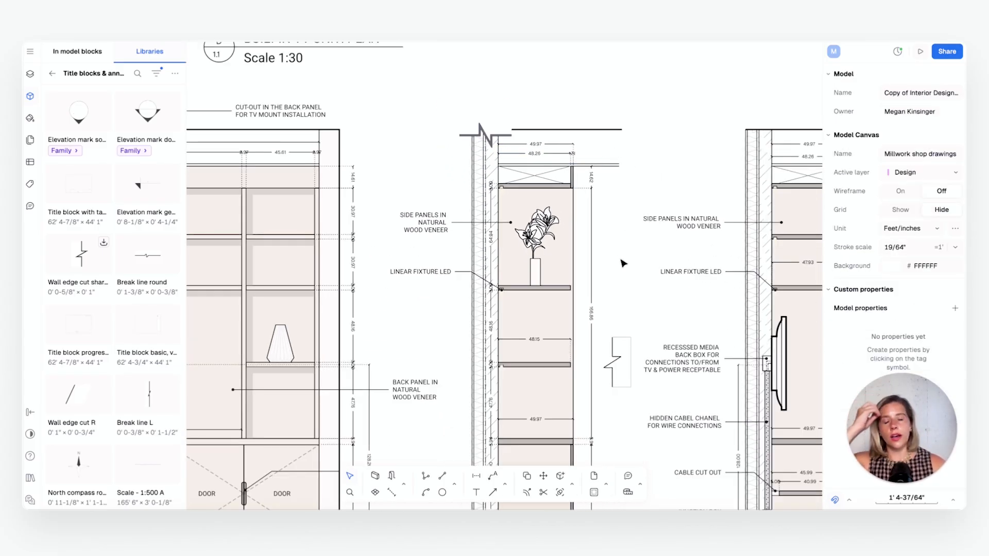
Delete the wall edge cut block from the upper end of section AA's back wall
{"action": "left_click", "coordinate": [498, 135]}
{"action": "scroll", "coordinate": [530, 188], "scroll_direction": "down", "scroll_amount": 1}
{"action": "middle_click_drag", "start_coordinate": [558, 239], "coordinate": [539, 227]}
{"action": "left_click", "coordinate": [540, 227]}
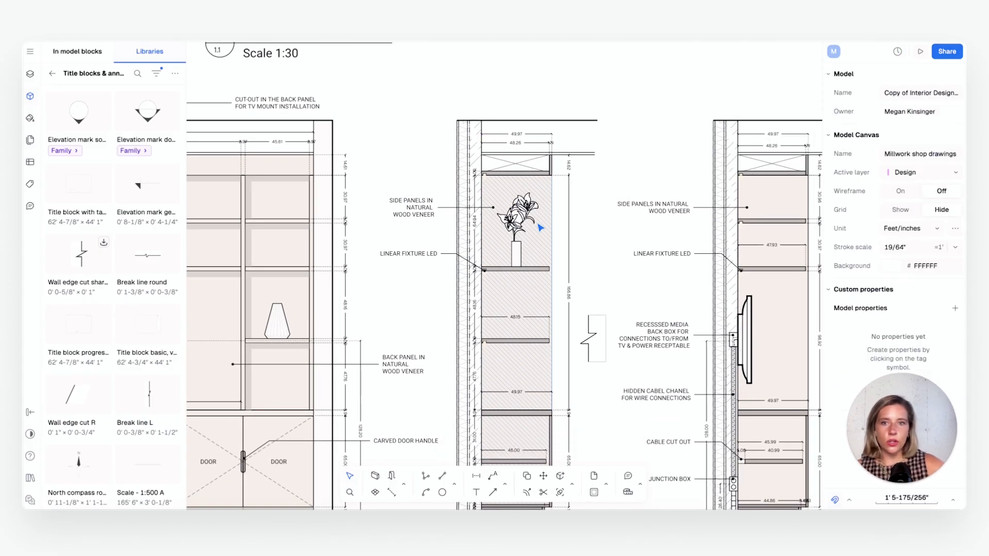
Inspect the section marker B block above the TV unit elevation alongside the annotation library's blocks
{"action": "middle_click_drag", "start_coordinate": [370, 316], "coordinate": [616, 324]}
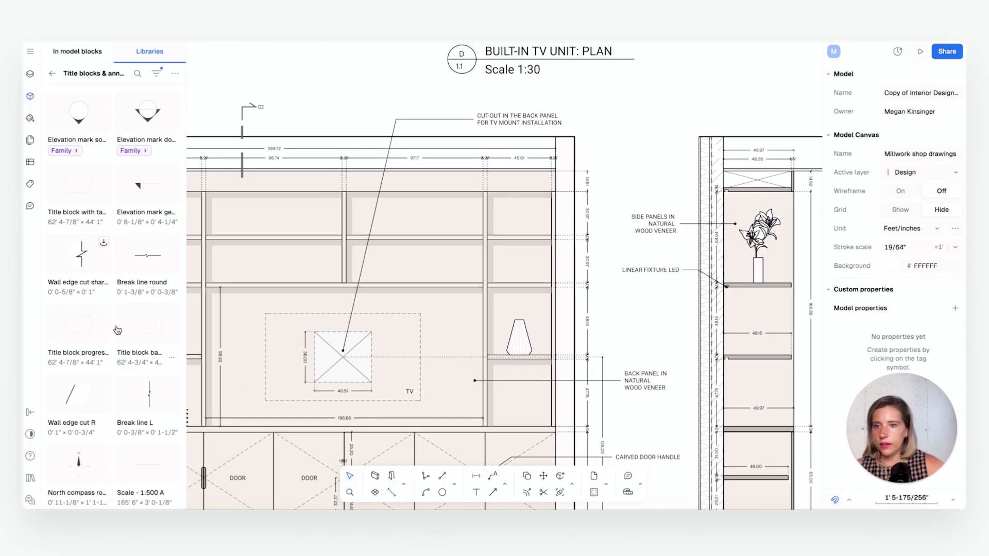
{"action": "scroll", "coordinate": [118, 329], "scroll_direction": "down", "scroll_amount": 1}
{"action": "left_click", "coordinate": [245, 114]}
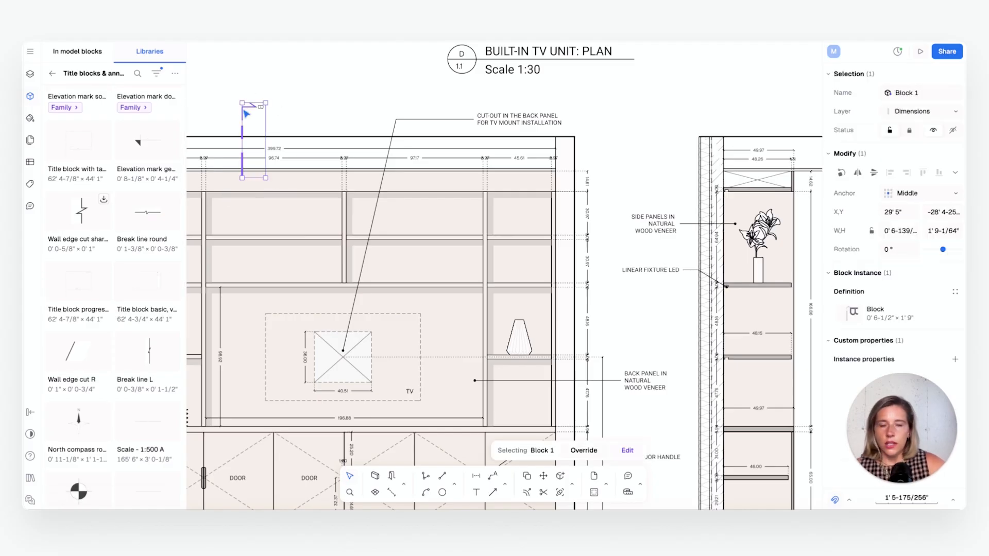
{"action": "scroll", "coordinate": [296, 151], "scroll_direction": "up", "scroll_amount": 5, "text": "ctrl"}
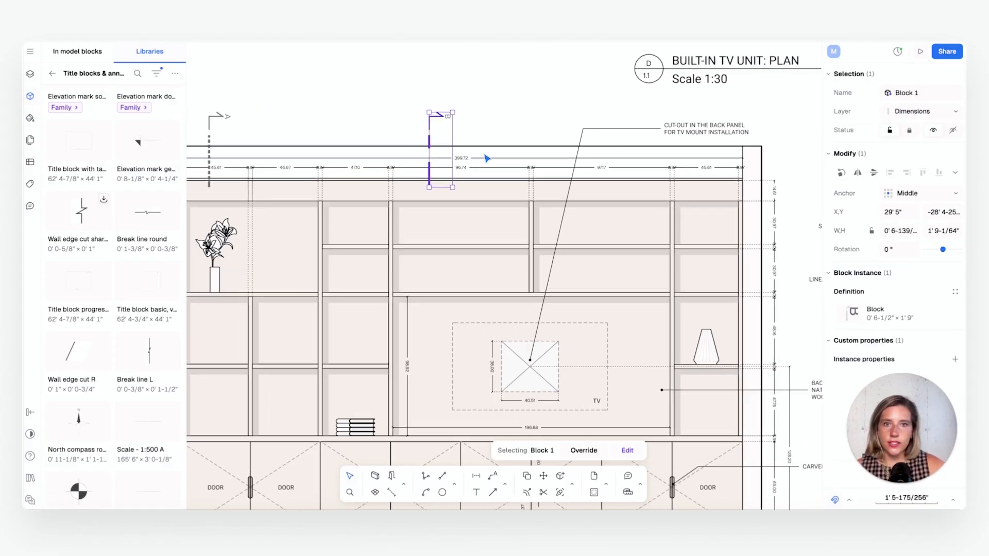
{"action": "left_click", "coordinate": [505, 131]}
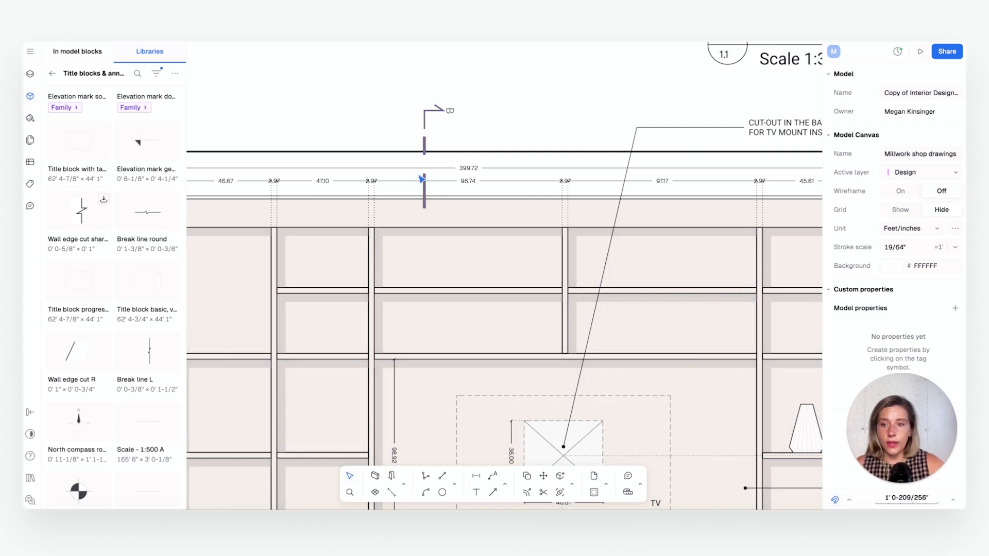
{"action": "scroll", "coordinate": [424, 178], "scroll_direction": "down", "scroll_amount": 1}
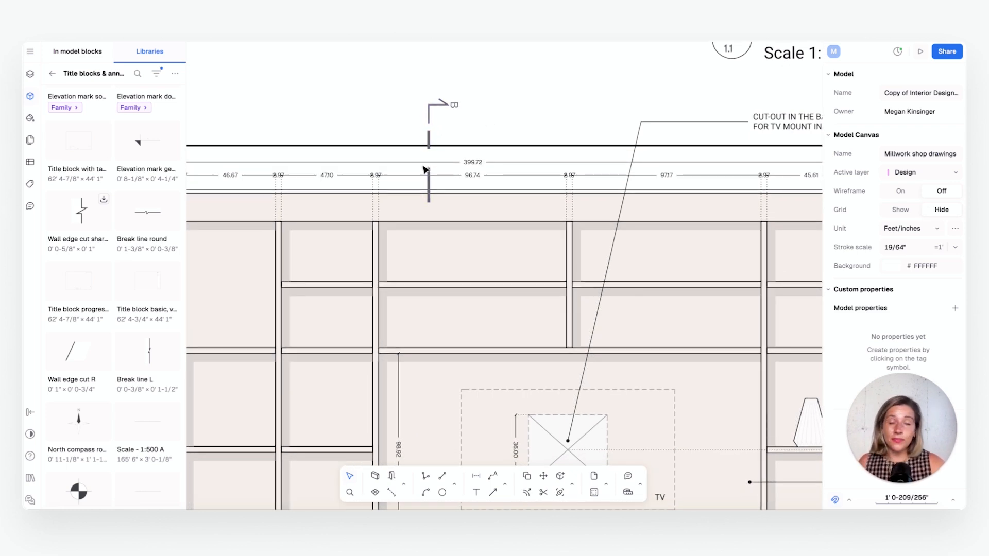
Examine the Soft Cashmere Country Kitchen mood board among the shop drawing sheets
{"action": "scroll", "coordinate": [490, 161], "scroll_direction": "down", "scroll_amount": 10, "text": "ctrl"}
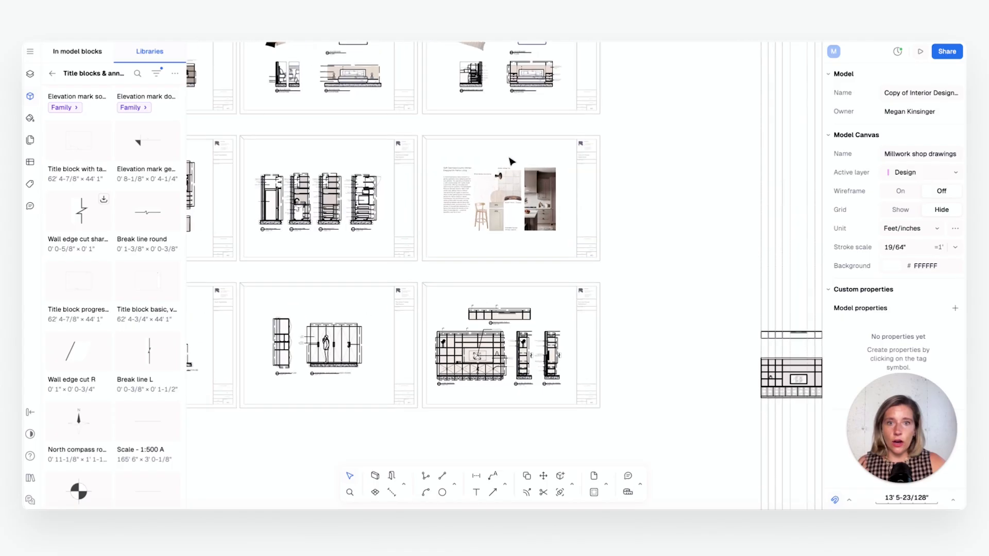
{"action": "scroll", "coordinate": [511, 161], "scroll_direction": "up", "scroll_amount": 8, "text": "ctrl"}
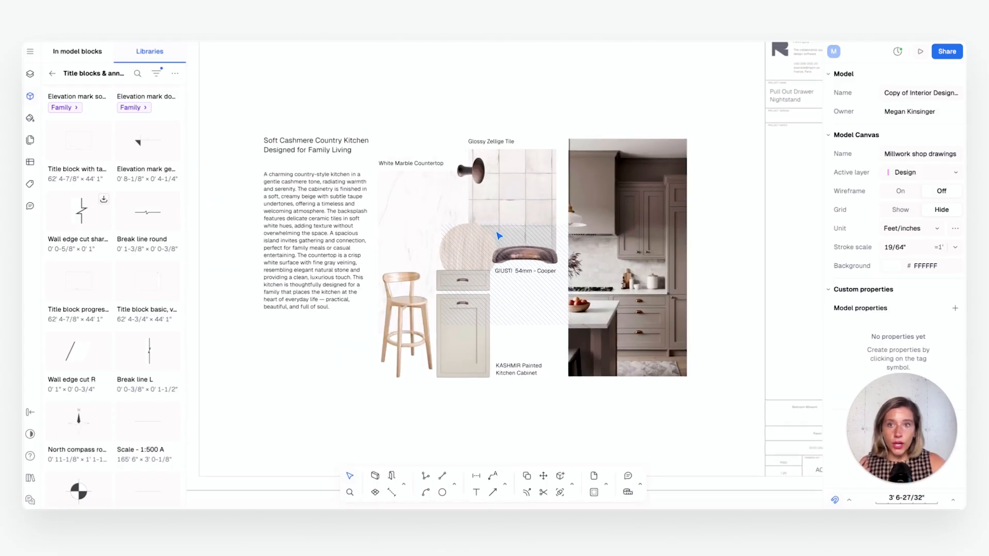
{"action": "scroll", "coordinate": [499, 236], "scroll_direction": "up", "scroll_amount": 2, "text": "ctrl"}
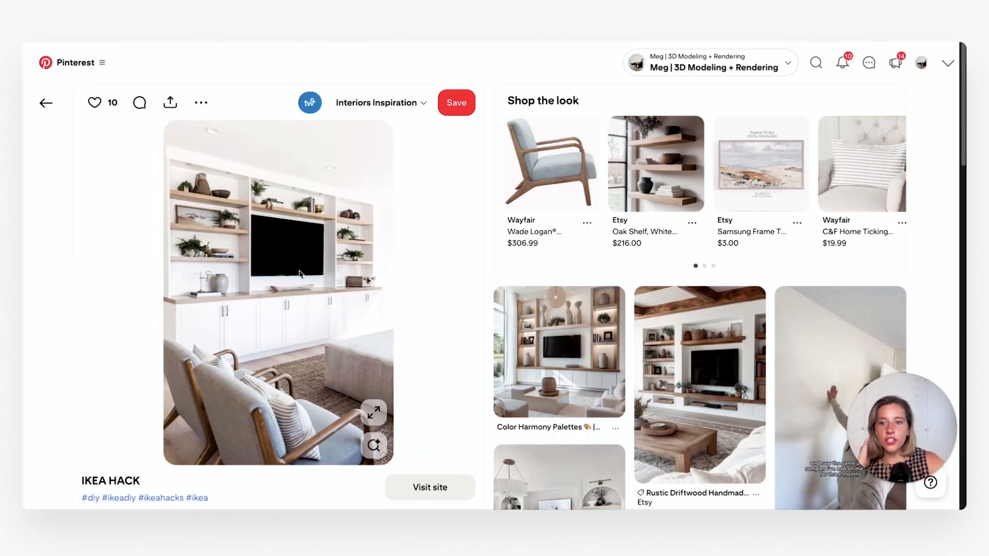
Copy the IKEA HACK TV wall photo from Pinterest and paste it into Rayon's empty canvas area beside the working TV unit elevation
{"action": "right_click", "coordinate": [304, 265]}
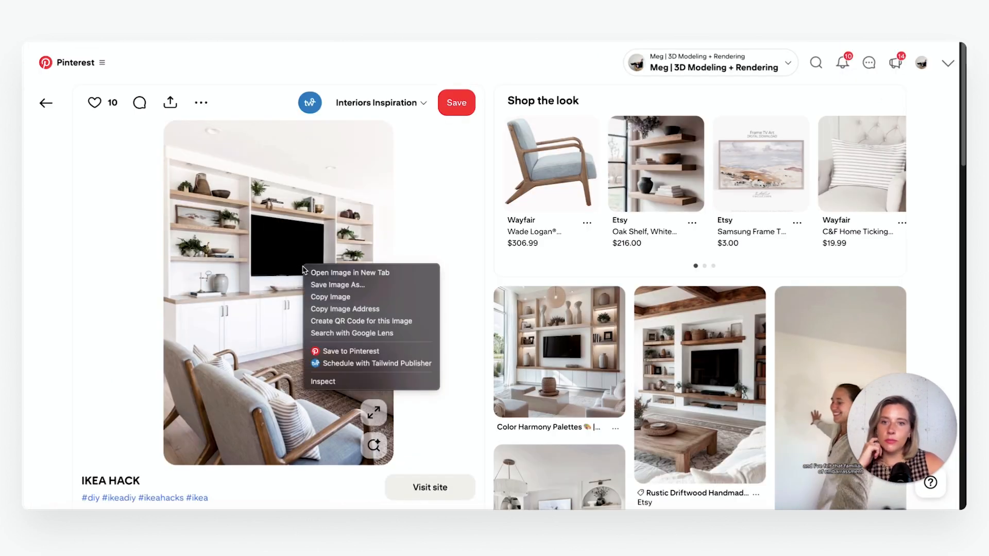
{"action": "left_click", "coordinate": [330, 297]}
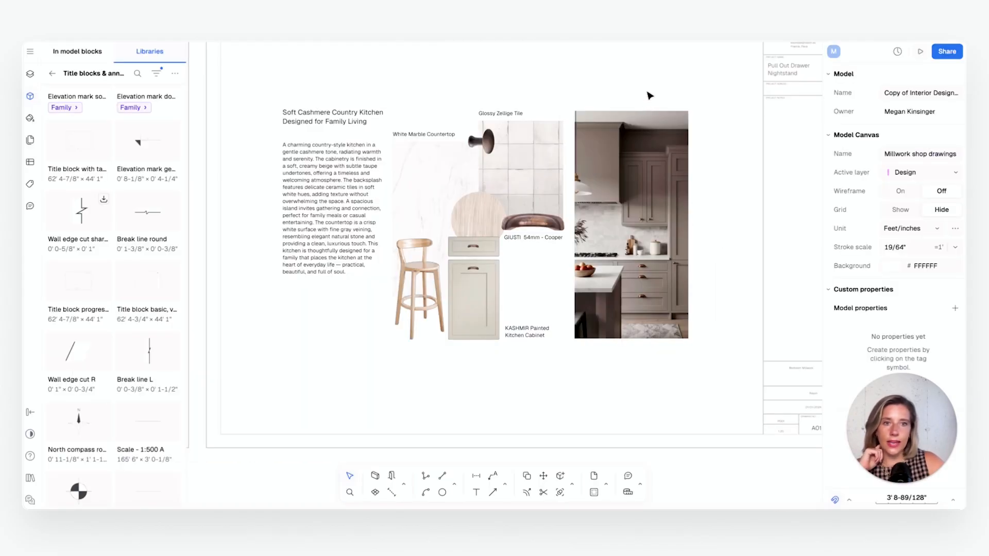
{"action": "scroll", "coordinate": [478, 420], "scroll_direction": "down", "scroll_amount": 3}
{"action": "middle_click_drag", "start_coordinate": [480, 402], "coordinate": [608, 322]}
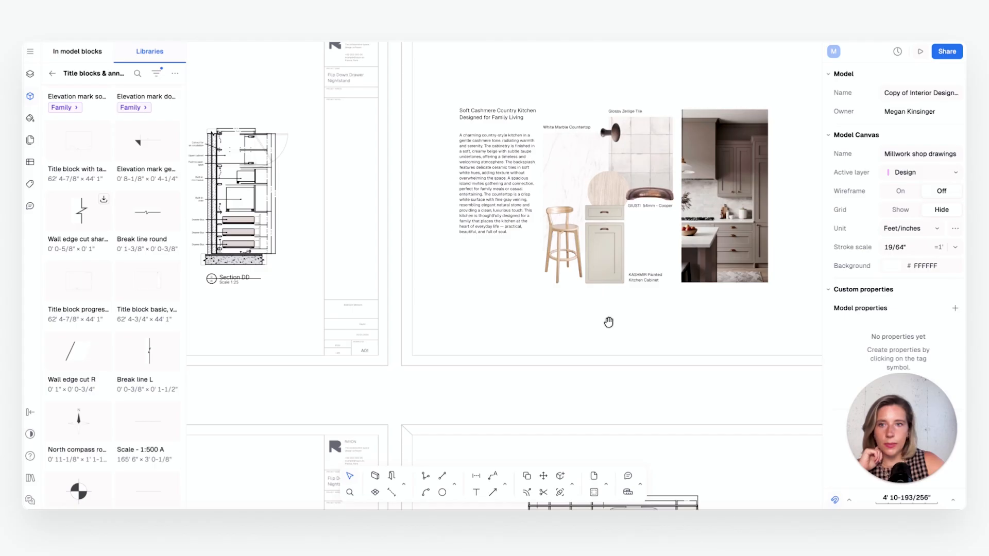
{"action": "scroll", "coordinate": [612, 324], "scroll_direction": "down", "scroll_amount": 5}
{"action": "scroll", "coordinate": [593, 265], "scroll_direction": "up", "scroll_amount": 10}
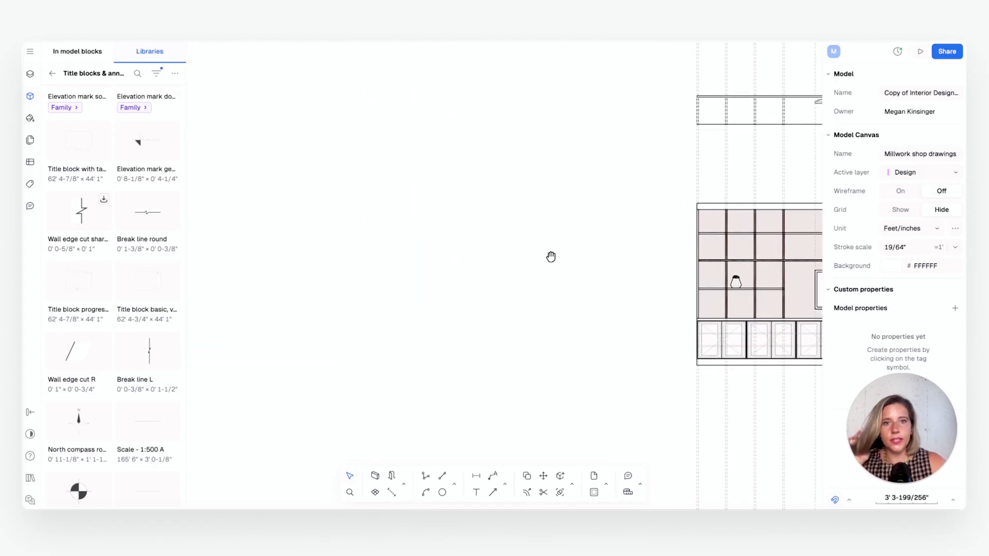
{"action": "middle_click_drag", "start_coordinate": [550, 257], "coordinate": [576, 256]}
{"action": "right_click", "coordinate": [441, 237]}
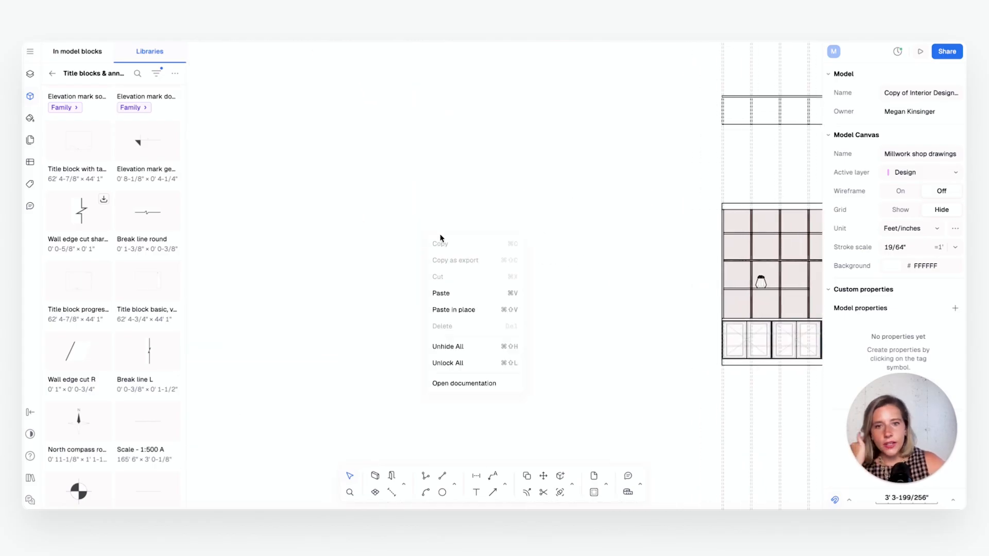
{"action": "left_click", "coordinate": [453, 298]}
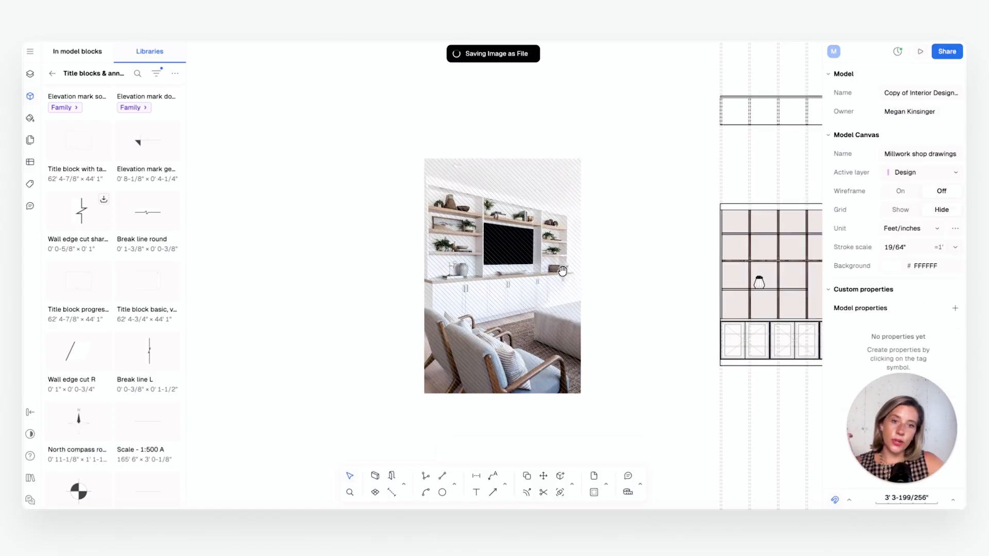
Review the image editing options for the pasted TV wall photo and close the editor without adjustments
{"action": "middle_click_drag", "start_coordinate": [562, 270], "coordinate": [525, 274]}
{"action": "left_click", "coordinate": [522, 300]}
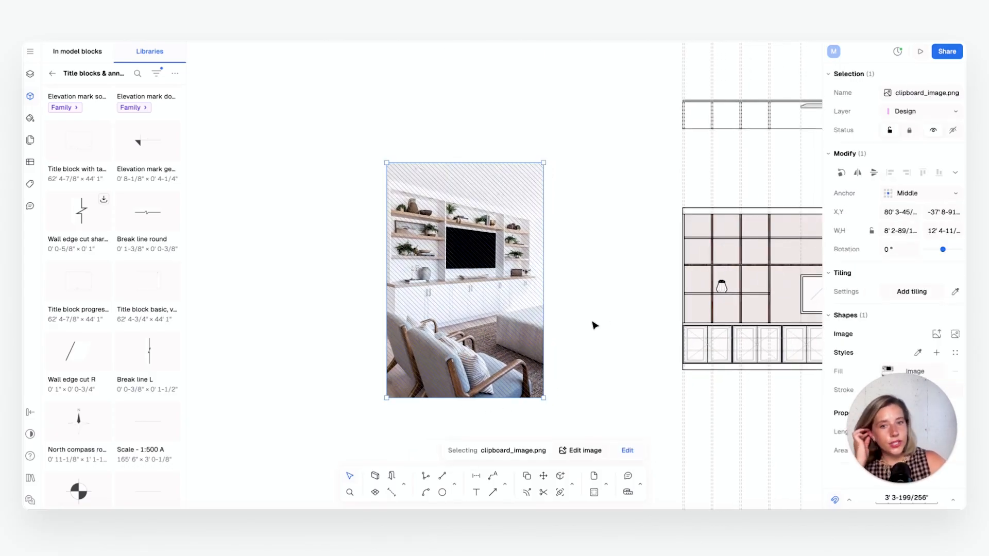
{"action": "left_click", "coordinate": [585, 451]}
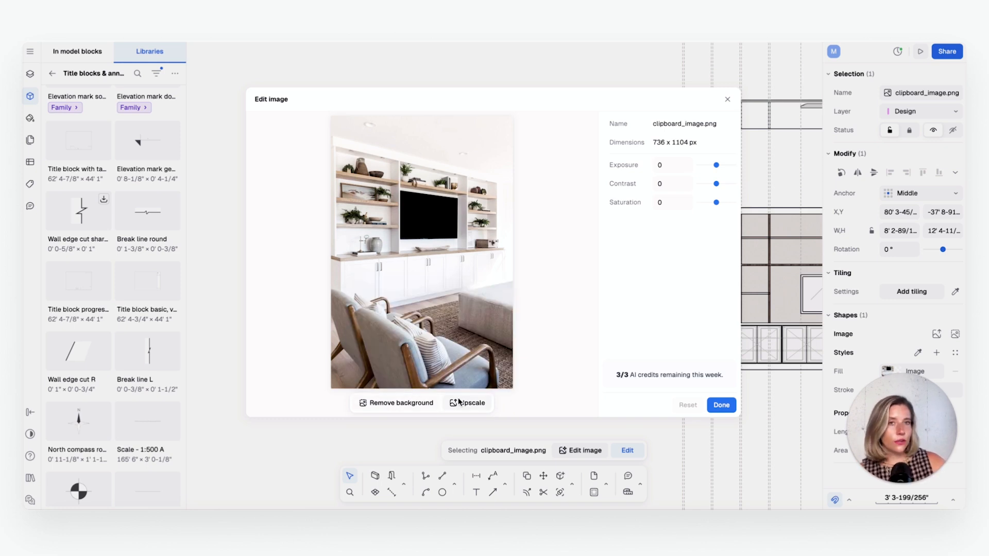
{"action": "left_click", "coordinate": [720, 405]}
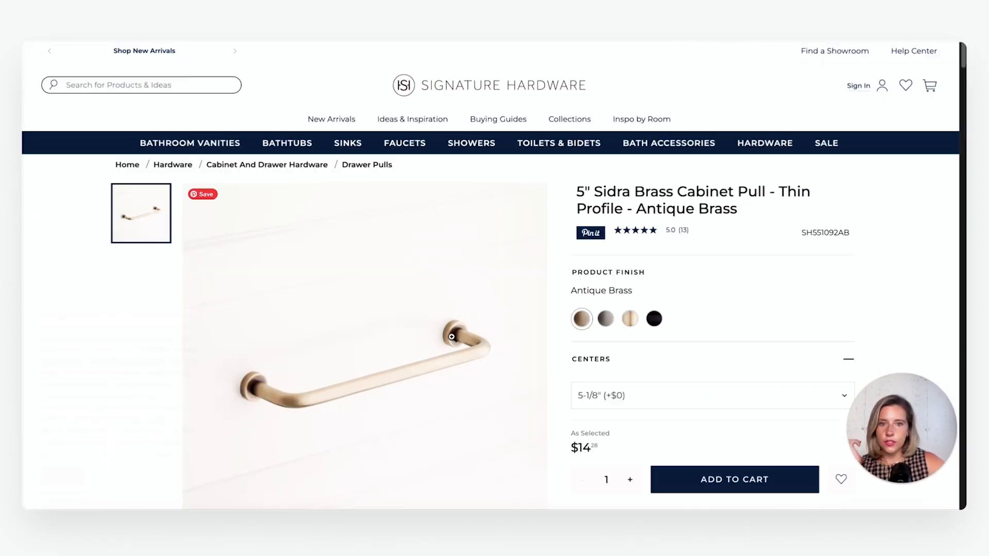
Switch to the Signature Hardware product page and copy the Antique Brass cabinet pull image
{"action": "scroll", "coordinate": [464, 330], "scroll_direction": "down", "scroll_amount": 2}
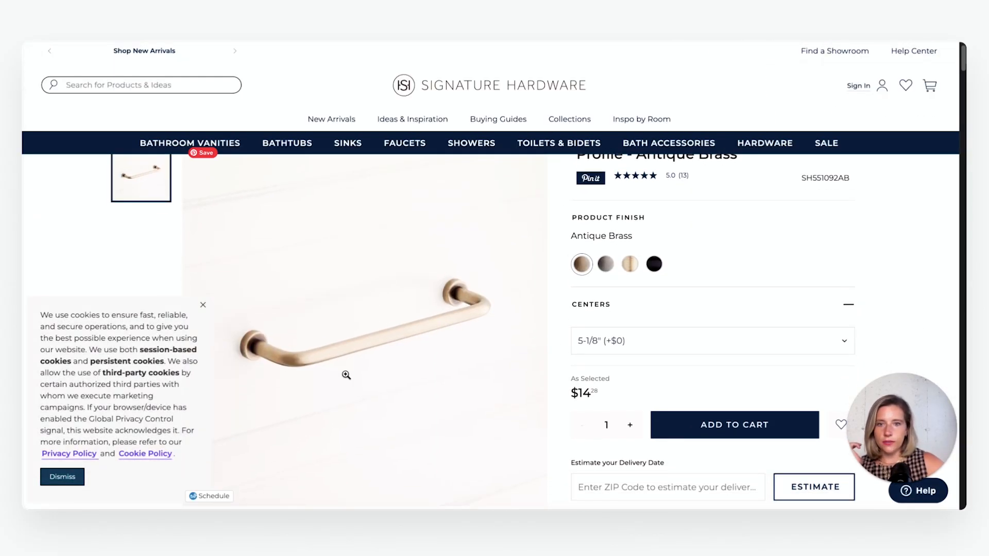
{"action": "right_click", "coordinate": [361, 313]}
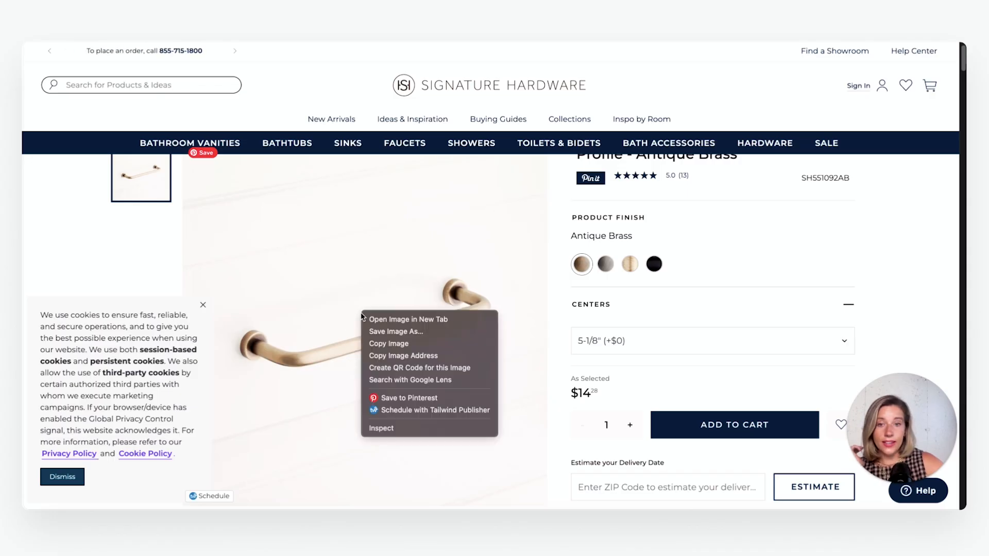
{"action": "left_click", "coordinate": [409, 343]}
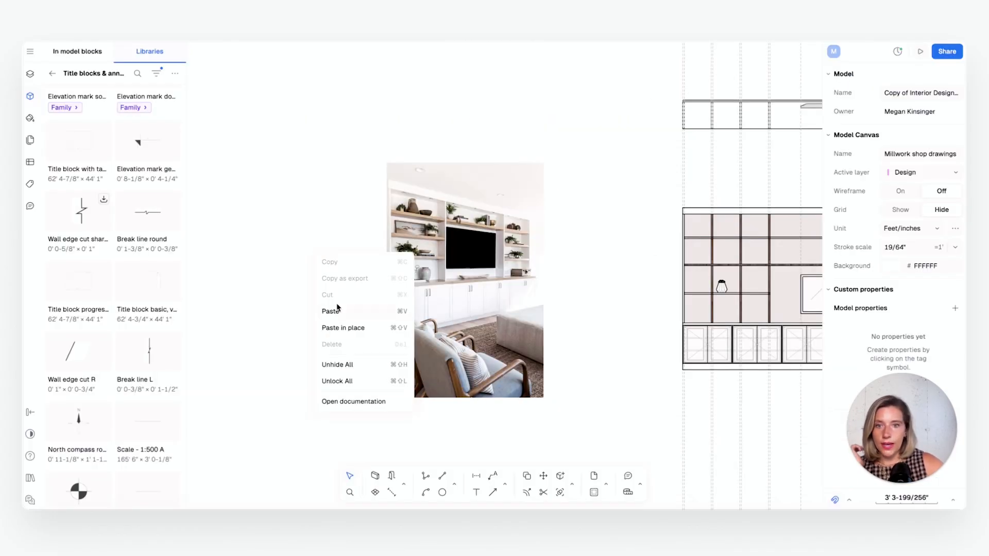
Paste the copied cabinet pull image beside the TV wall photo and shrink it to about 7' 10" square
{"action": "left_click", "coordinate": [337, 310]}
{"action": "left_click_drag", "start_coordinate": [516, 254], "coordinate": [305, 223]}
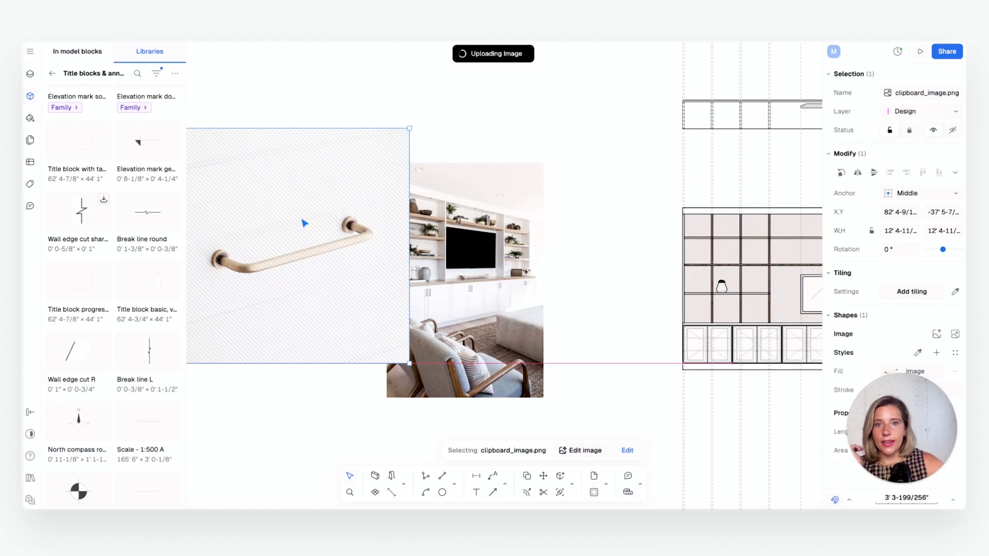
{"action": "left_click_drag", "start_coordinate": [409, 129], "coordinate": [378, 135]}
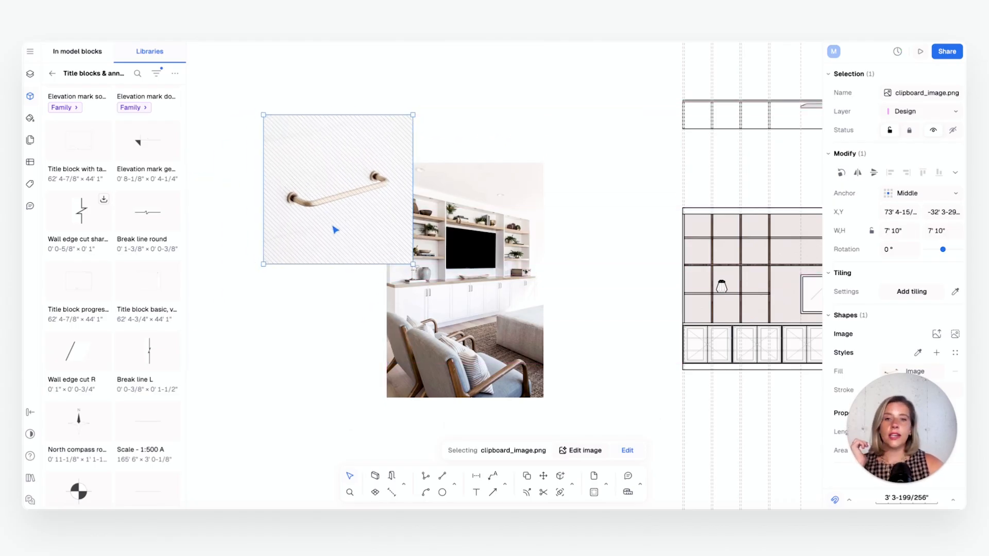
{"action": "left_click", "coordinate": [473, 131]}
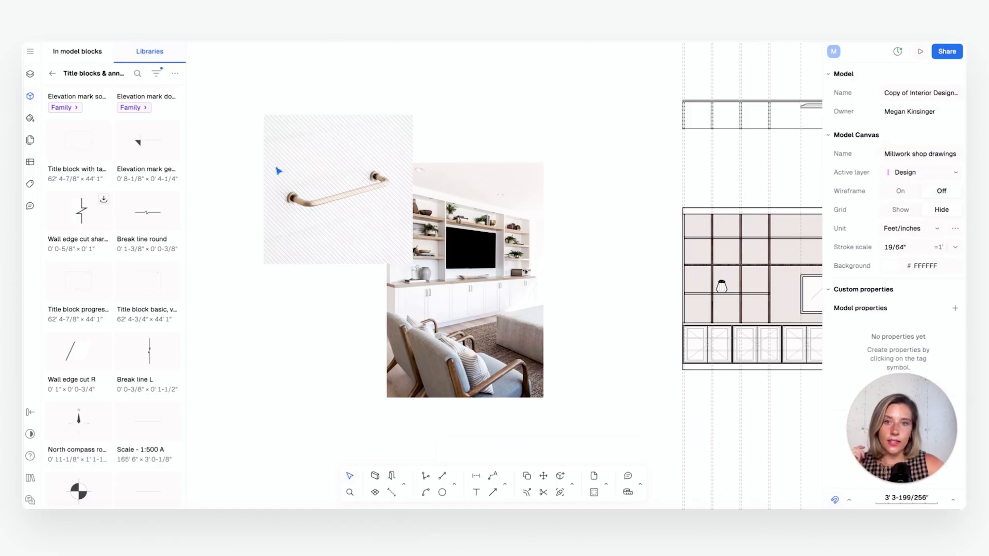
Remove the background from the cabinet pull image and apply the edit
{"action": "left_click", "coordinate": [370, 207]}
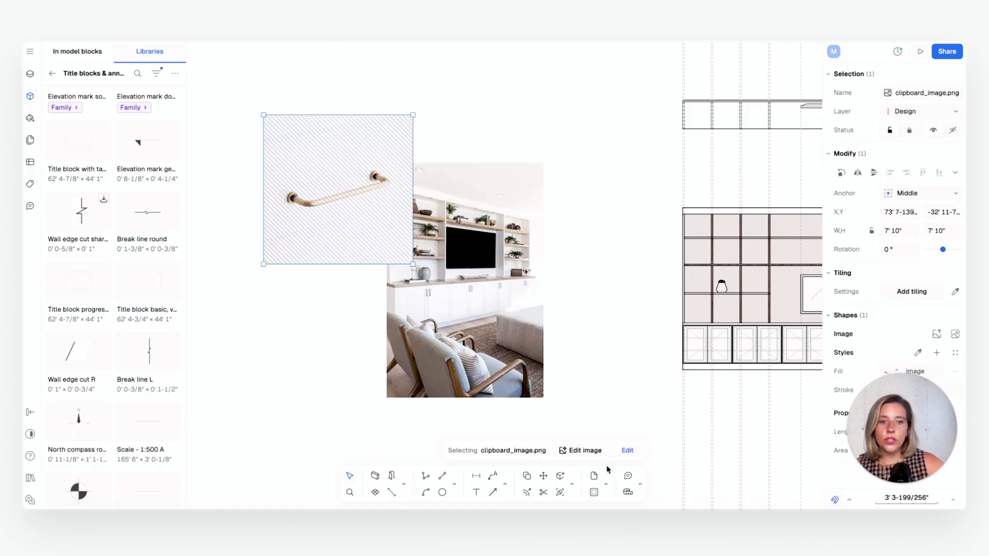
{"action": "left_click", "coordinate": [581, 450]}
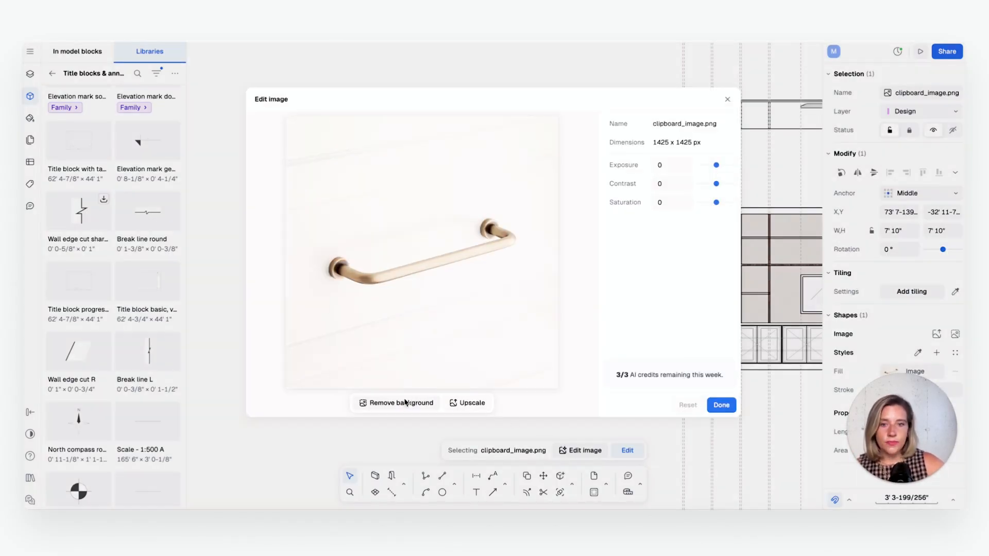
{"action": "left_click", "coordinate": [403, 406]}
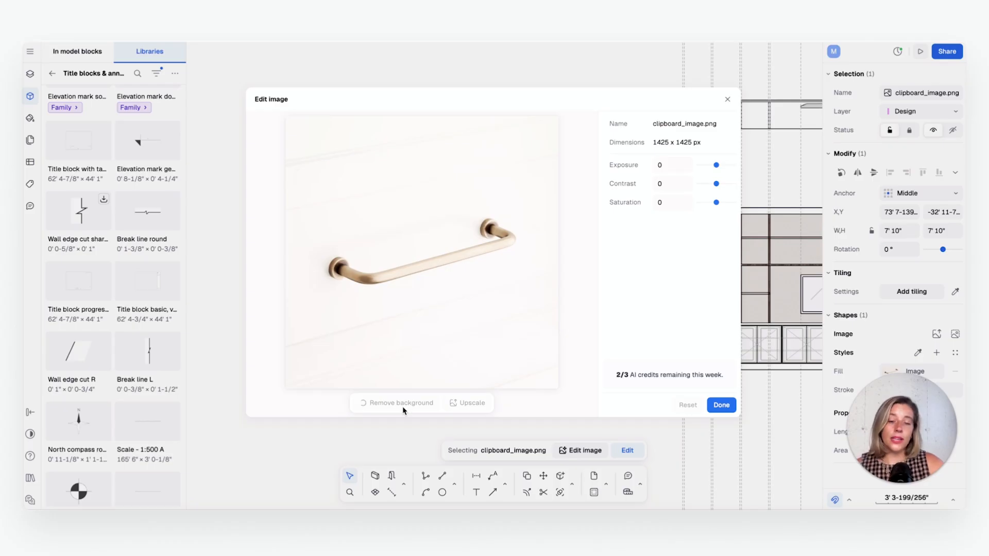
{"action": "left_click", "coordinate": [720, 405]}
{"action": "key", "text": "Escape"}
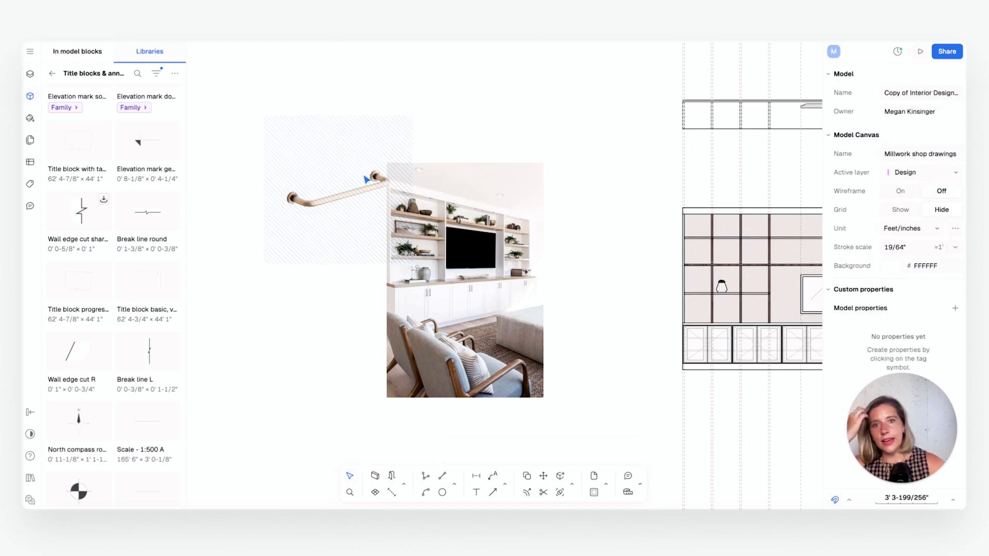
Move the cutout cabinet pull over the TV wall photo's upper-right corner and shrink it to about 5' 9" square
{"action": "left_click_drag", "start_coordinate": [364, 178], "coordinate": [587, 176]}
{"action": "left_click", "coordinate": [498, 129]}
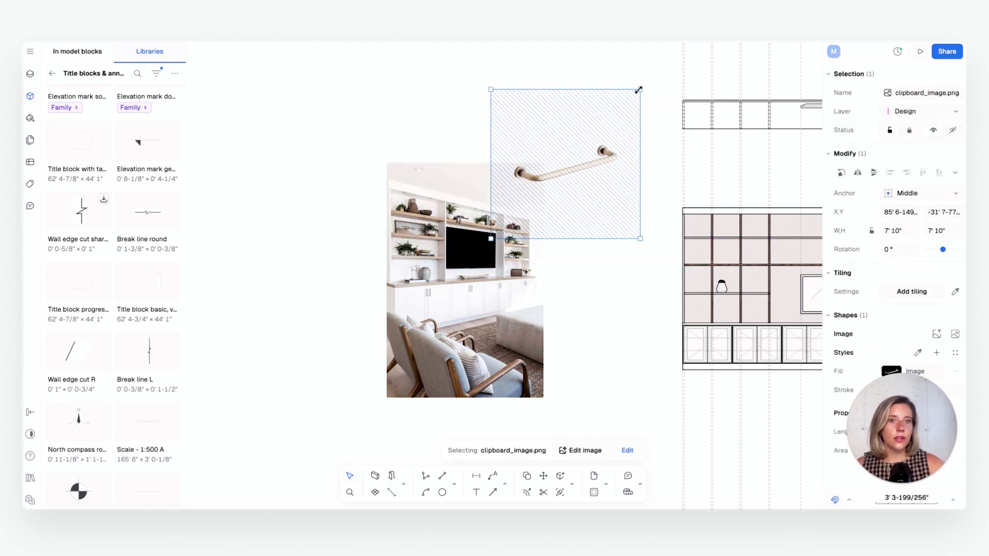
{"action": "left_click_drag", "start_coordinate": [647, 89], "coordinate": [600, 129]}
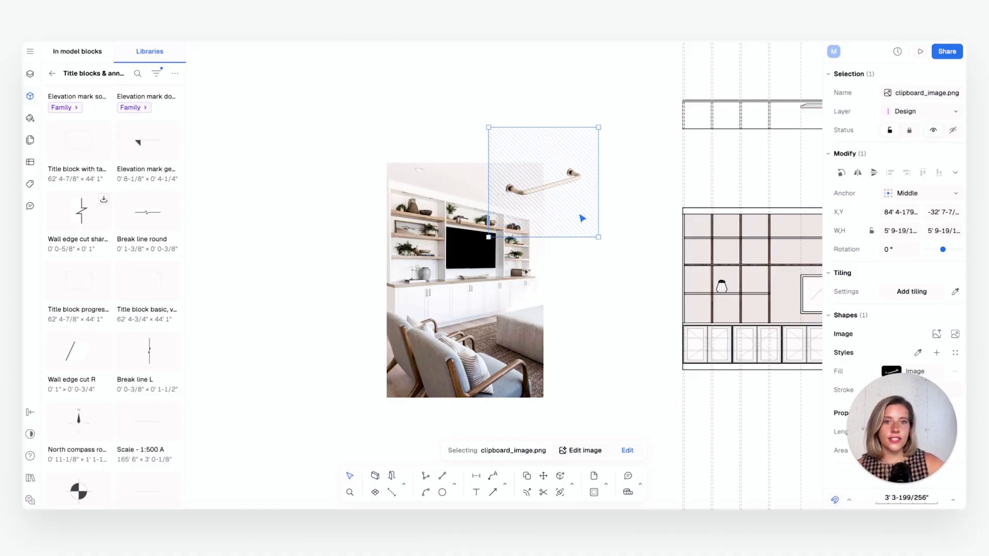
{"action": "left_click", "coordinate": [641, 200]}
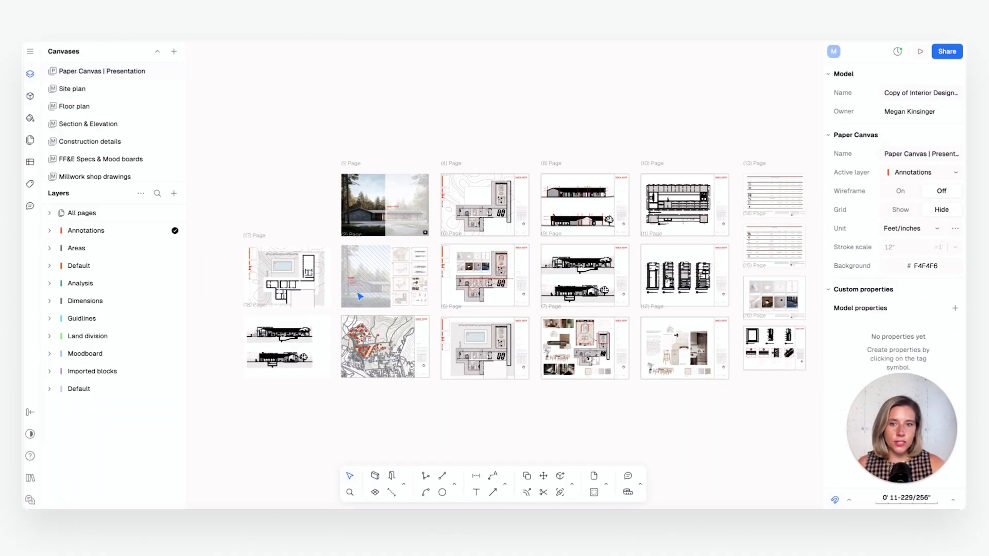
Add a new page to the Paper Canvas in the empty area above page 17
{"action": "middle_click_drag", "start_coordinate": [354, 292], "coordinate": [498, 323]}
{"action": "scroll", "coordinate": [417, 236], "scroll_direction": "up", "scroll_amount": 5}
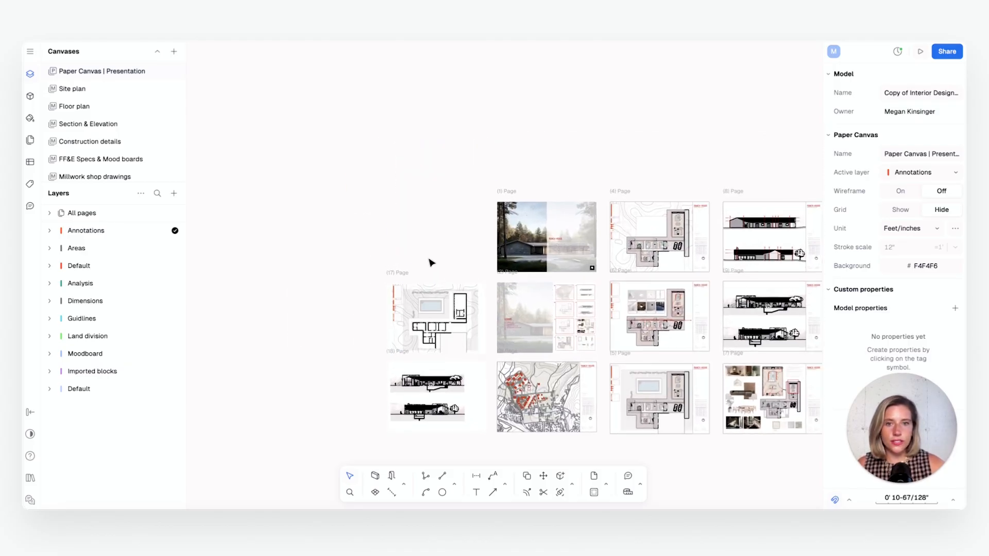
{"action": "middle_click_drag", "start_coordinate": [408, 240], "coordinate": [428, 227]}
{"action": "scroll", "coordinate": [454, 237], "scroll_direction": "up", "scroll_amount": 3}
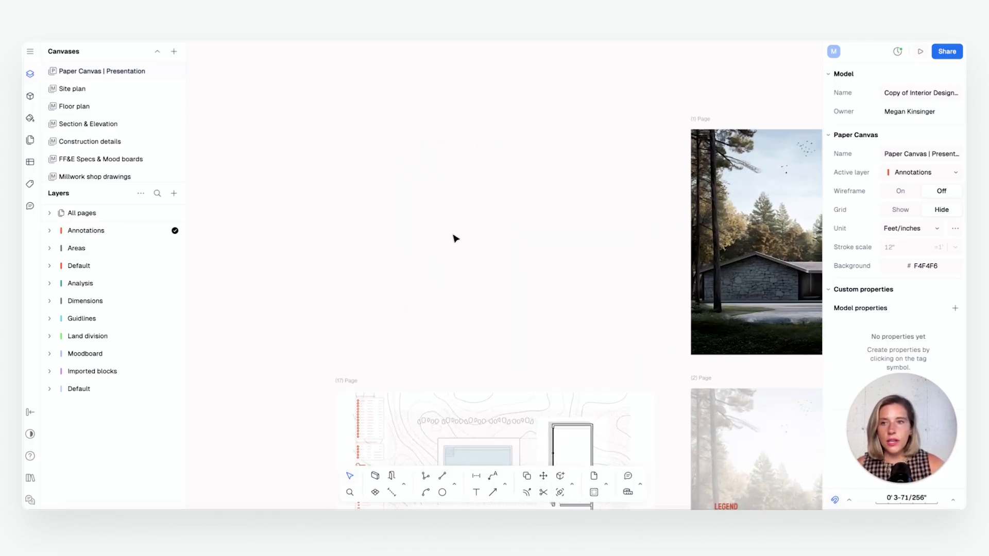
{"action": "left_click", "coordinate": [175, 193]}
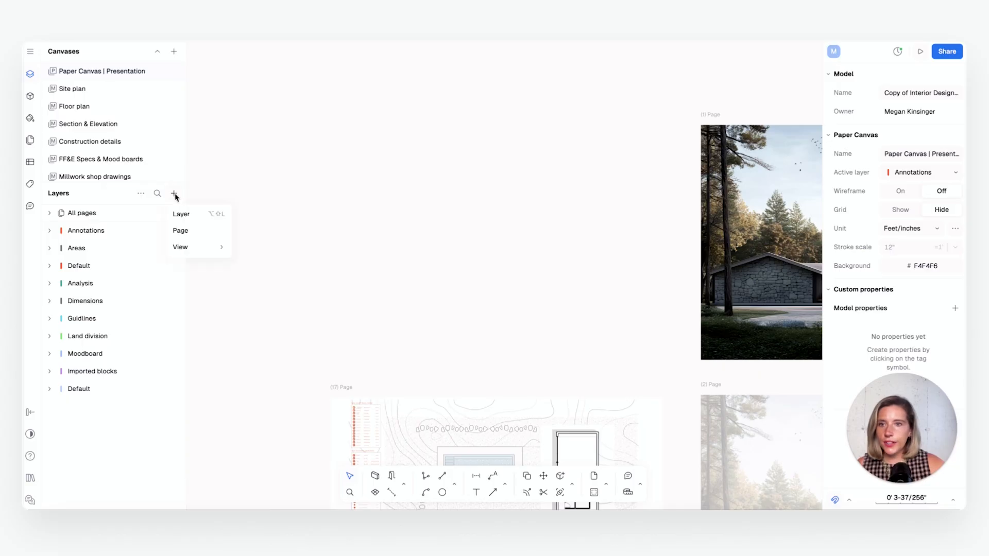
{"action": "left_click", "coordinate": [196, 235]}
{"action": "scroll", "coordinate": [657, 268], "scroll_direction": "down", "scroll_amount": 5}
{"action": "scroll", "coordinate": [659, 270], "scroll_direction": "up", "scroll_amount": 5}
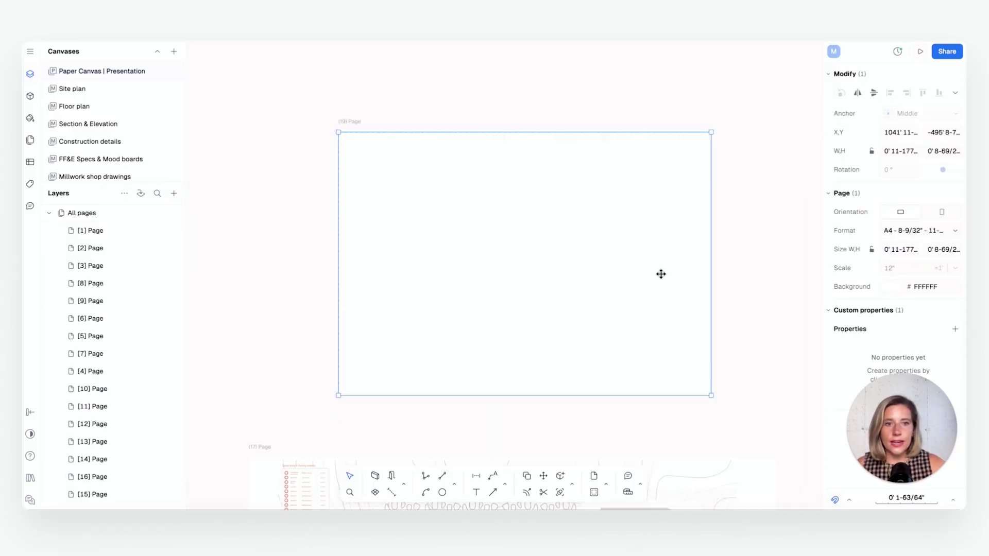
Set the new page's format to A3 and align it with page 1 and the left edge of page 17
{"action": "scroll", "coordinate": [635, 287], "scroll_direction": "down", "scroll_amount": 2}
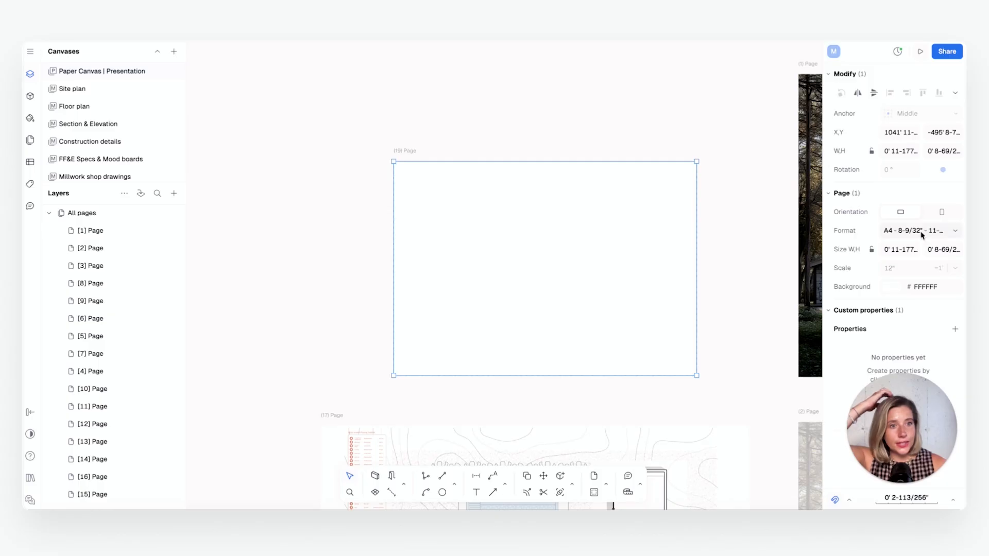
{"action": "left_click", "coordinate": [898, 292]}
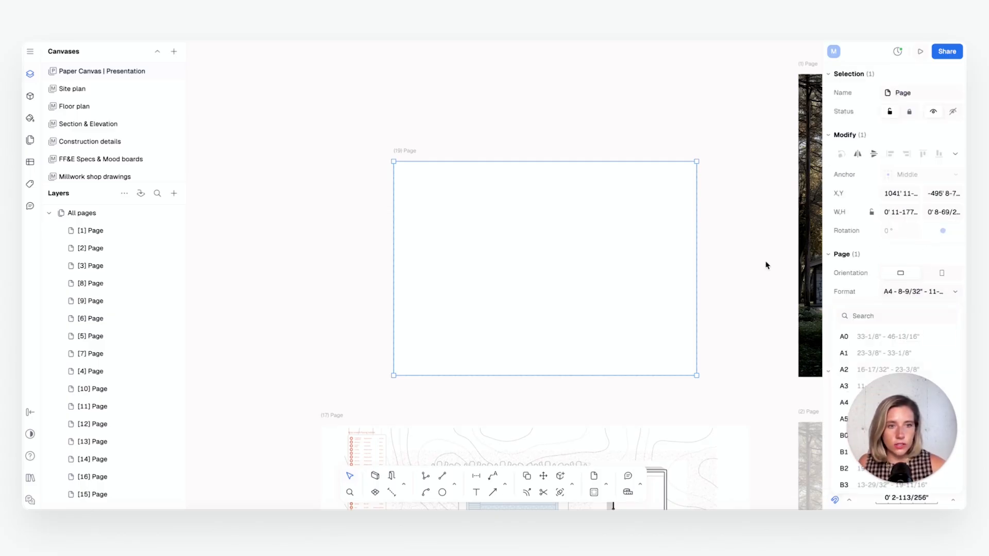
{"action": "left_click", "coordinate": [844, 387]}
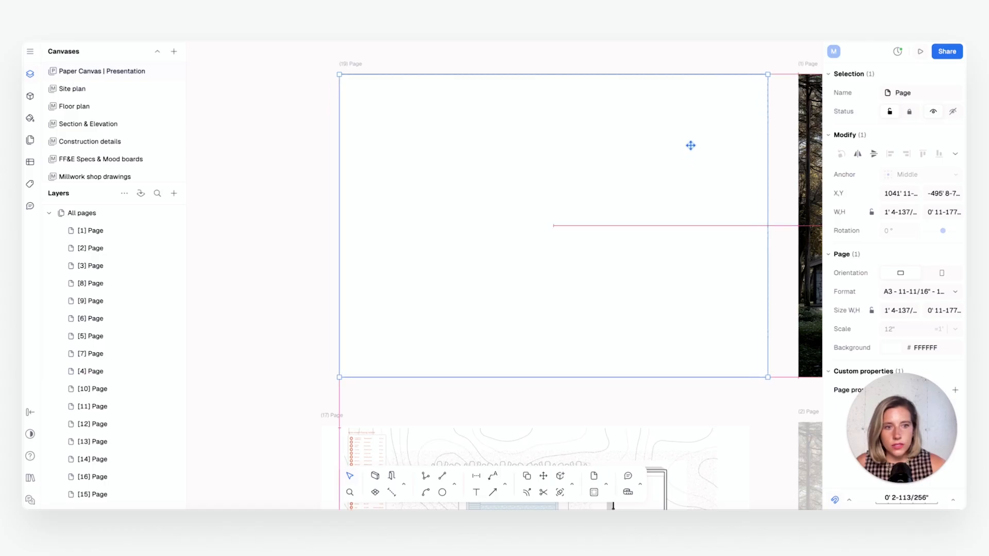
{"action": "left_click", "coordinate": [304, 240]}
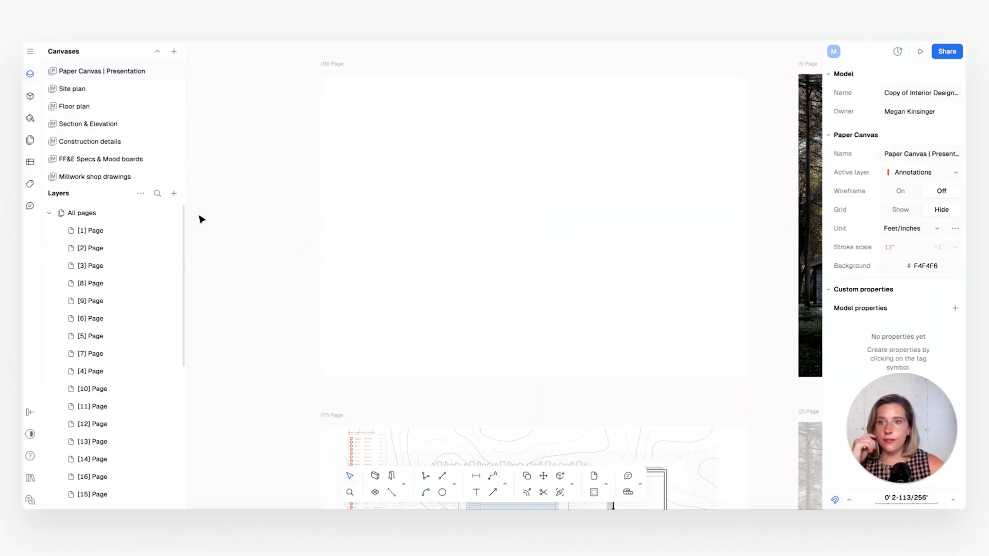
Insert a view from the Millwork shop drawings canvas and position it over the new A3 page
{"action": "left_click", "coordinate": [173, 194]}
{"action": "mouse_move", "coordinate": [188, 249]}
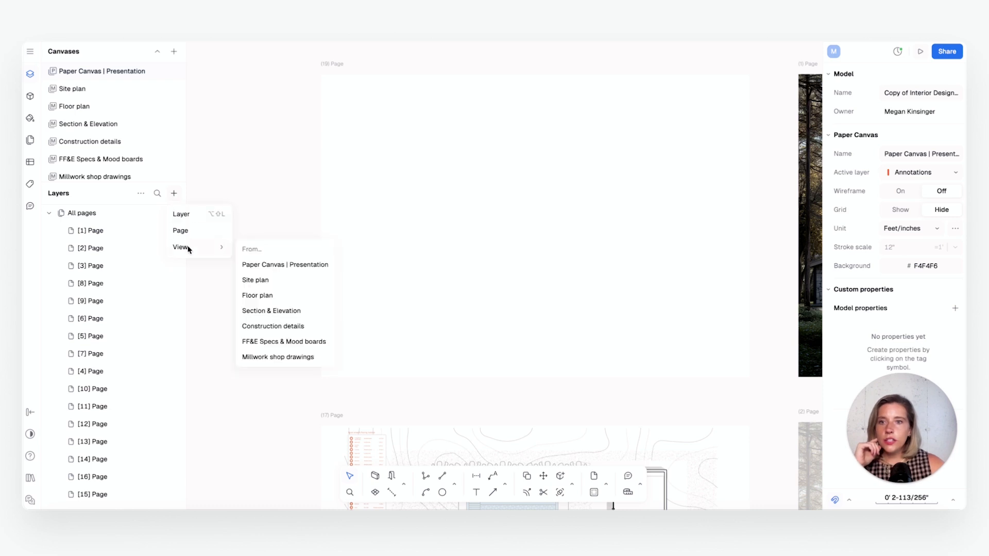
{"action": "left_click", "coordinate": [288, 362]}
{"action": "scroll", "coordinate": [556, 289], "scroll_direction": "down", "scroll_amount": 3}
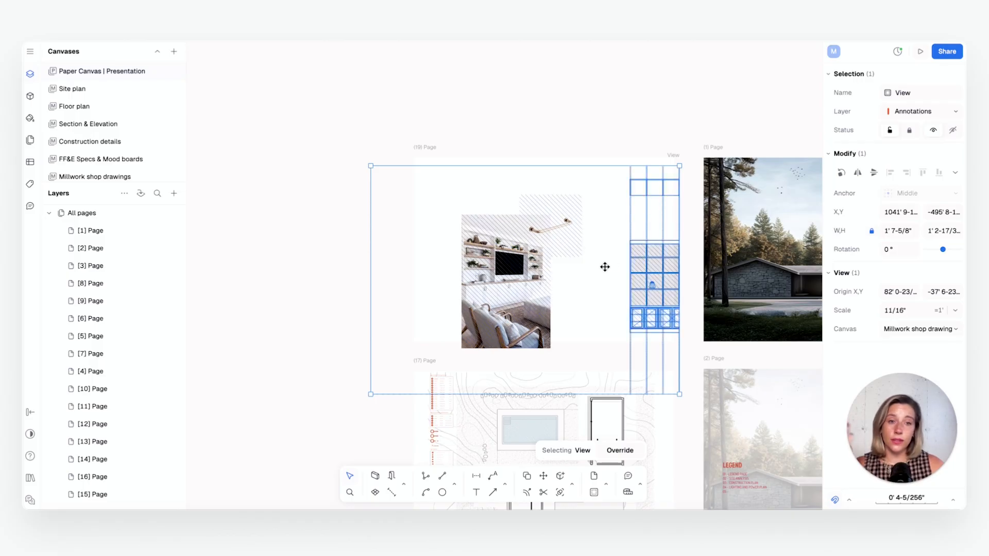
{"action": "left_click_drag", "start_coordinate": [605, 267], "coordinate": [583, 211]}
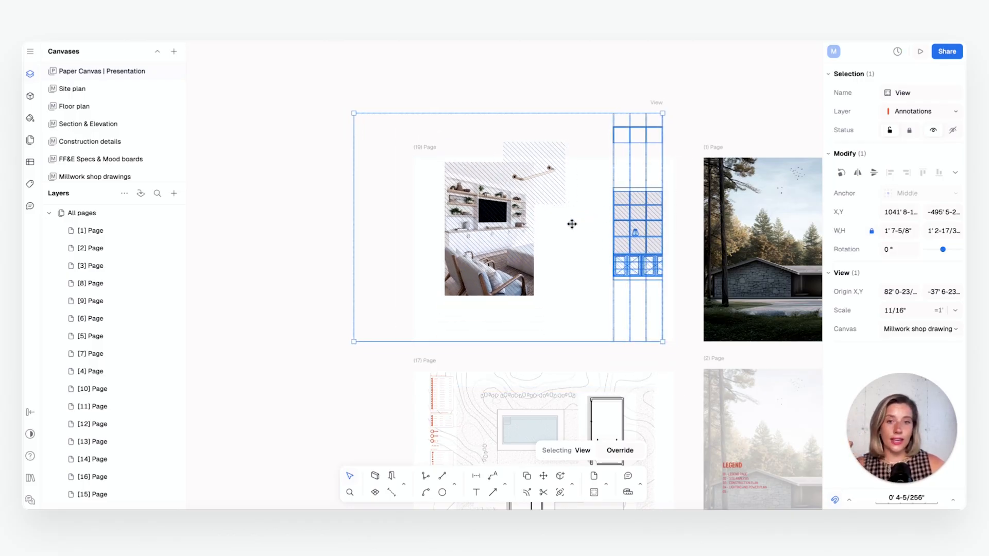
Override the view and reframe its contents on the finished TV unit plan, elevation and sections
{"action": "left_click", "coordinate": [620, 453]}
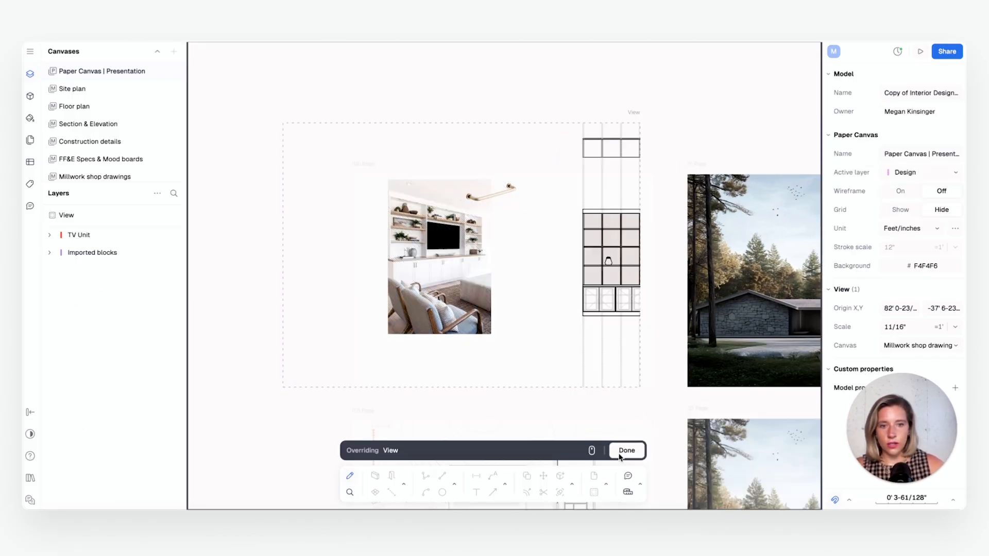
{"action": "middle_click_drag", "start_coordinate": [518, 246], "coordinate": [375, 245]}
{"action": "mouse_move", "coordinate": [537, 230]}
{"action": "middle_mouse_down"}
{"action": "mouse_move", "coordinate": [505, 236]}
{"action": "mouse_move", "coordinate": [506, 248]}
{"action": "mouse_move", "coordinate": [465, 232]}
{"action": "mouse_move", "coordinate": [479, 254]}
{"action": "middle_mouse_up"}
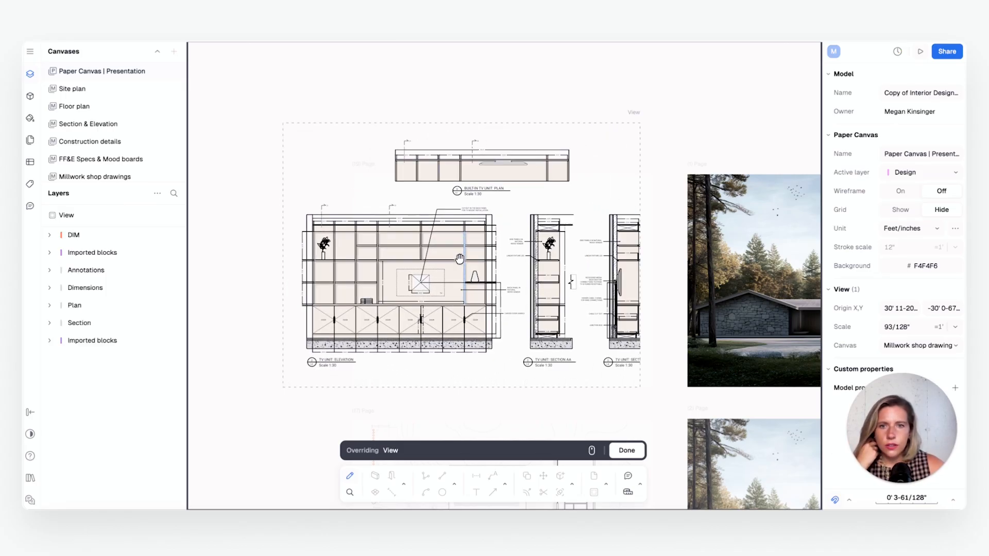
{"action": "scroll", "coordinate": [460, 259], "scroll_direction": "down", "scroll_amount": 2}
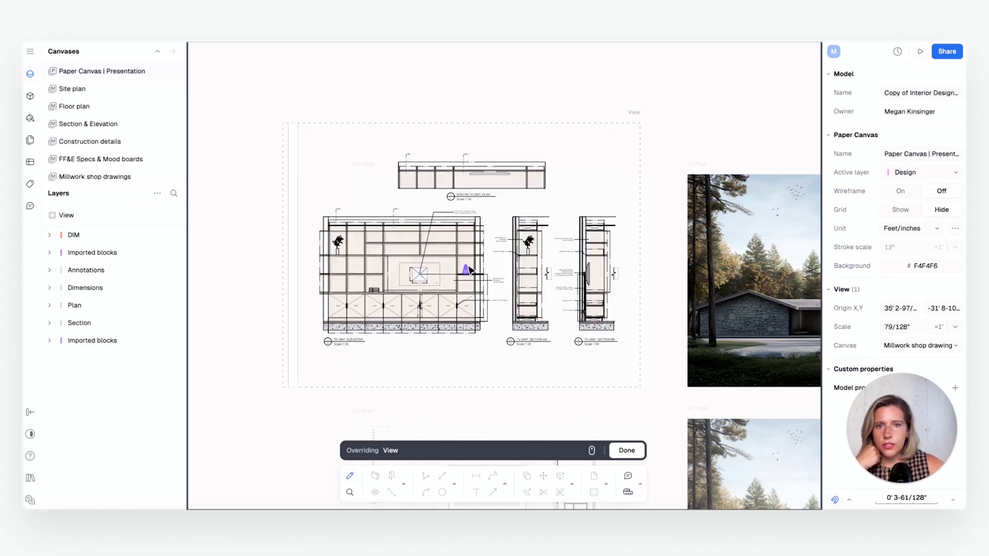
{"action": "scroll", "coordinate": [472, 261], "scroll_direction": "up", "scroll_amount": 1}
{"action": "mouse_move", "coordinate": [481, 274]}
{"action": "middle_mouse_down"}
{"action": "mouse_move", "coordinate": [472, 272]}
{"action": "mouse_move", "coordinate": [476, 278]}
{"action": "middle_mouse_up"}
{"action": "scroll", "coordinate": [473, 274], "scroll_direction": "up", "scroll_amount": 2}
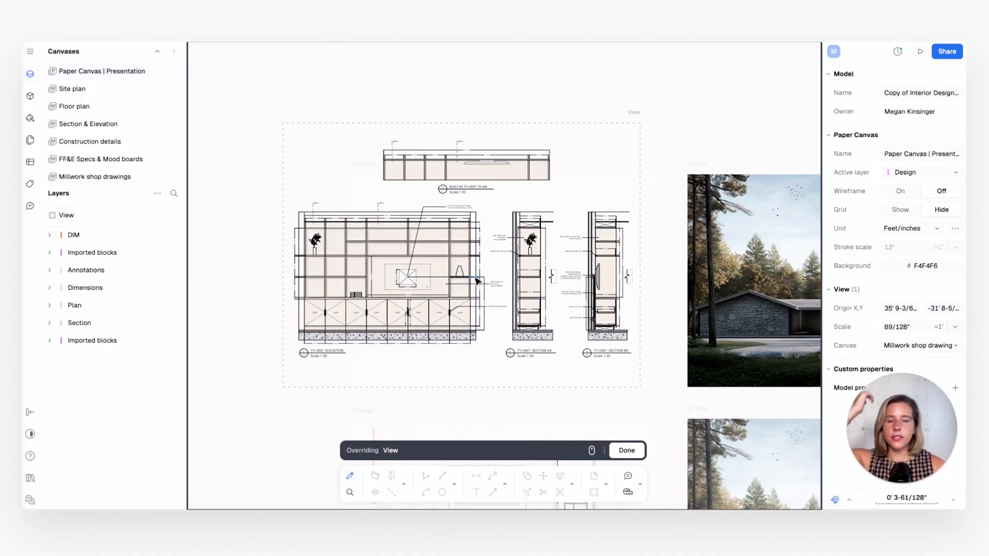
Set the view's scale to 1/2" = 1' and finish the override
{"action": "left_click", "coordinate": [955, 327]}
{"action": "left_click", "coordinate": [894, 240]}
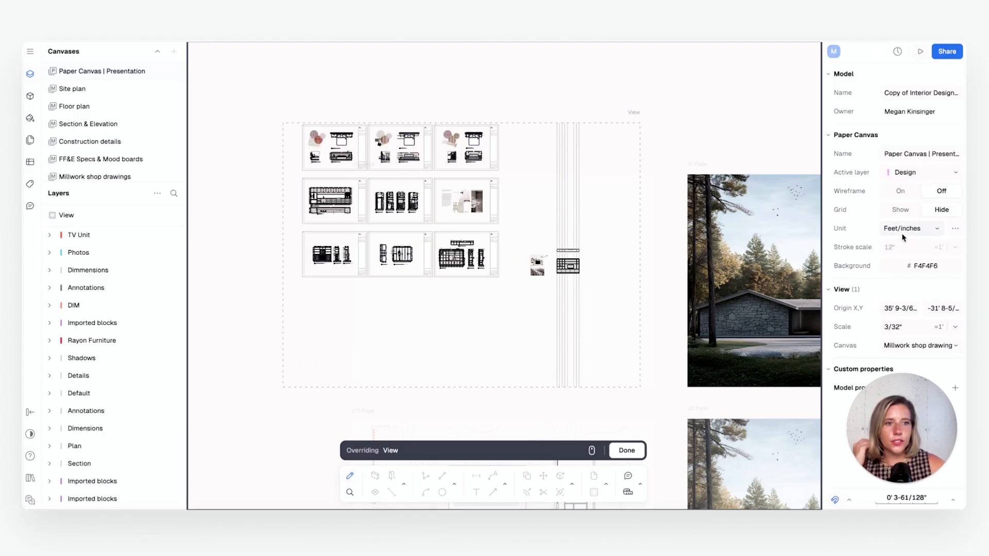
{"action": "left_click", "coordinate": [954, 328]}
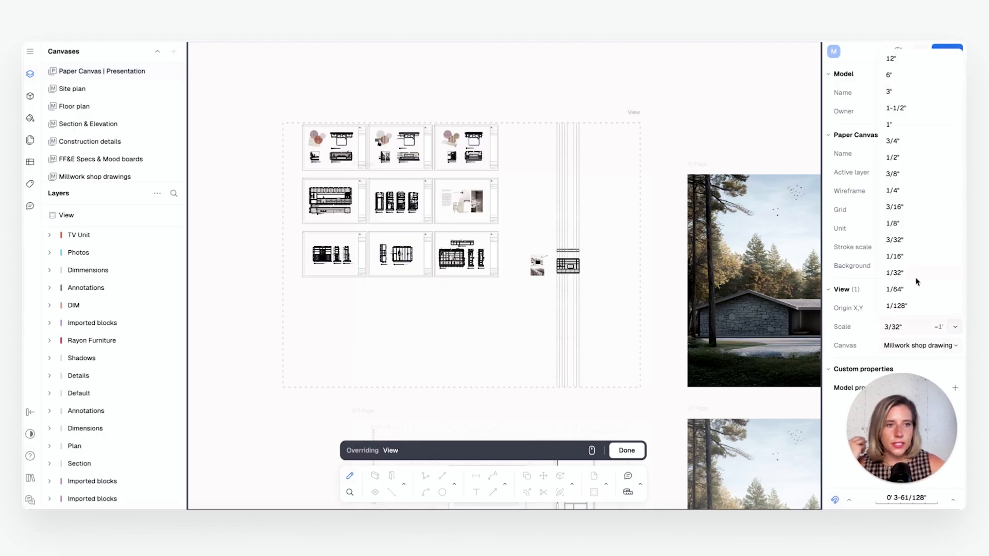
{"action": "left_click", "coordinate": [896, 189]}
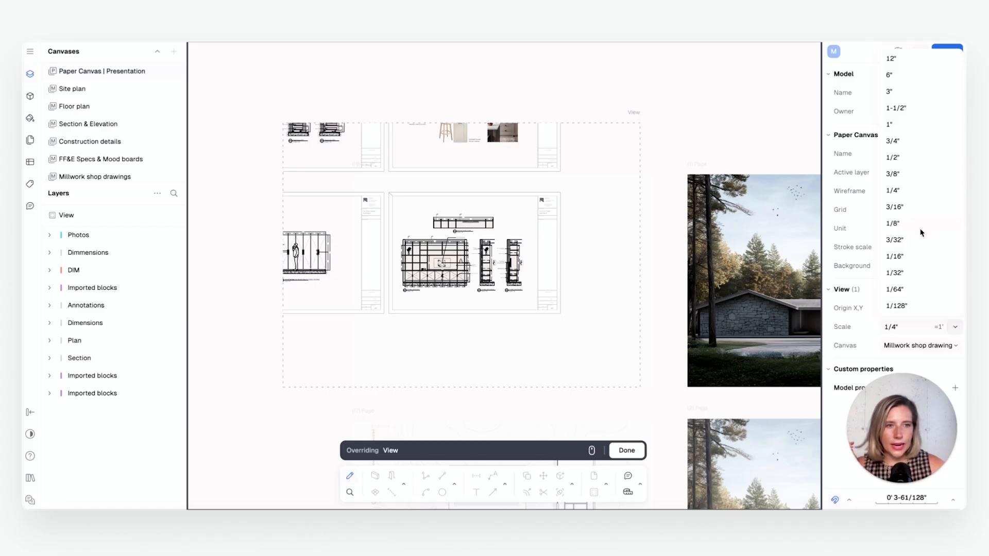
{"action": "left_click", "coordinate": [896, 158]}
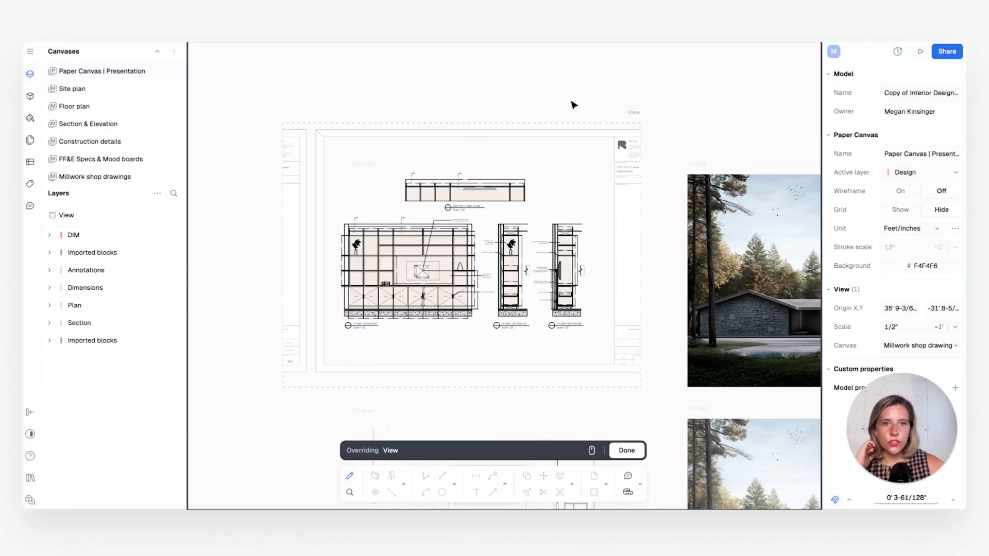
{"action": "left_click", "coordinate": [628, 455]}
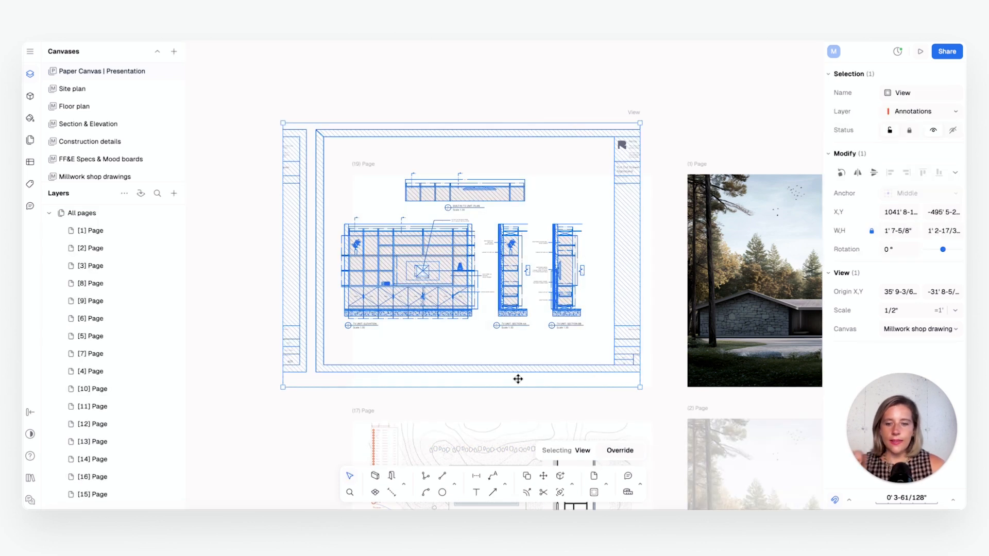
Crop the view on all four sides around the TV unit drawings to about 1' 2-55/64" wide and 10" high
{"action": "left_click_drag", "start_coordinate": [511, 388], "coordinate": [511, 346]}
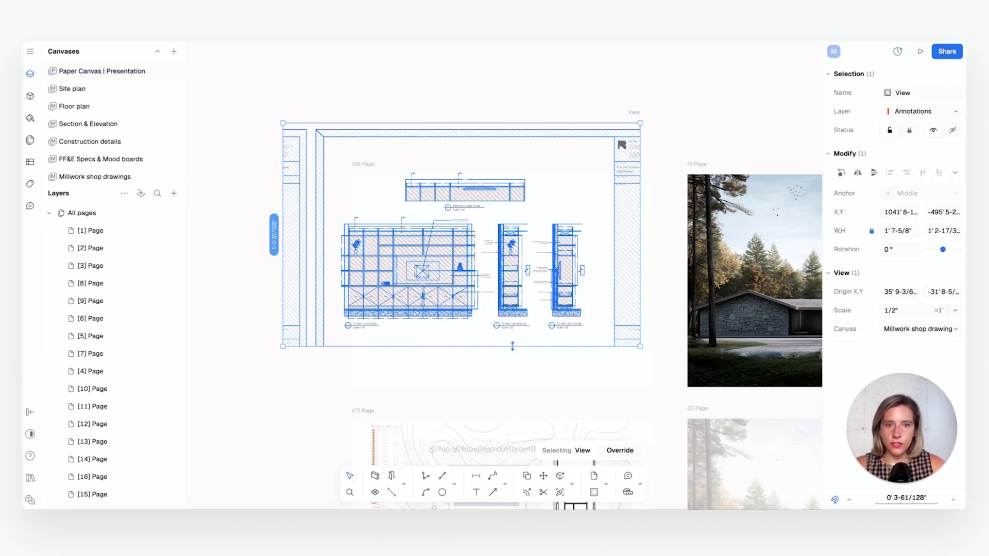
{"action": "left_click_drag", "start_coordinate": [640, 226], "coordinate": [597, 232]}
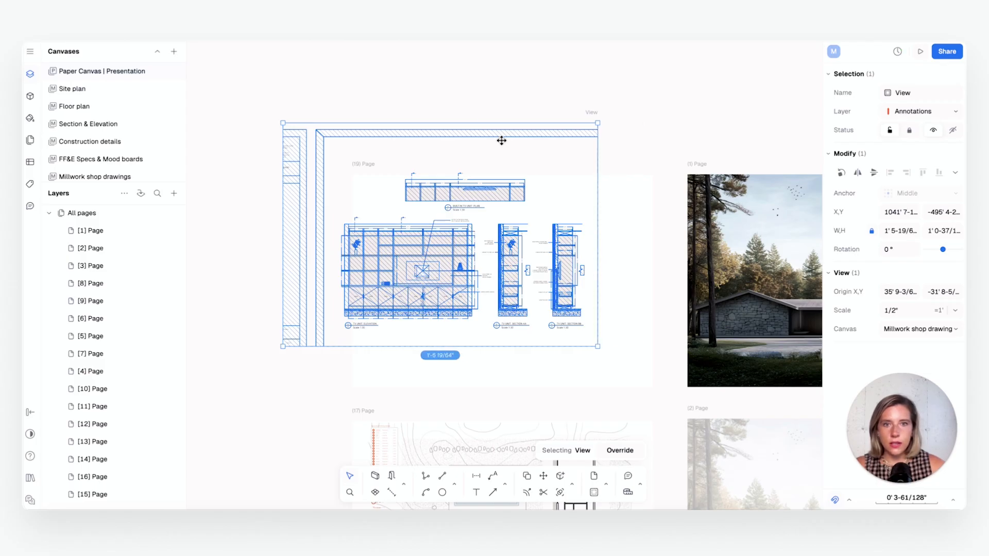
{"action": "left_click_drag", "start_coordinate": [474, 123], "coordinate": [493, 174]}
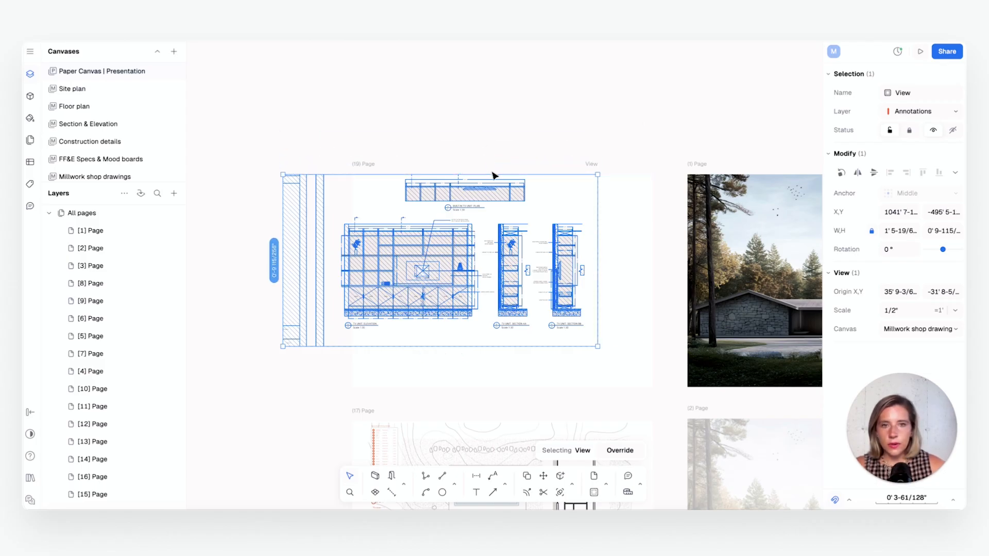
{"action": "left_click_drag", "start_coordinate": [282, 278], "coordinate": [327, 280]}
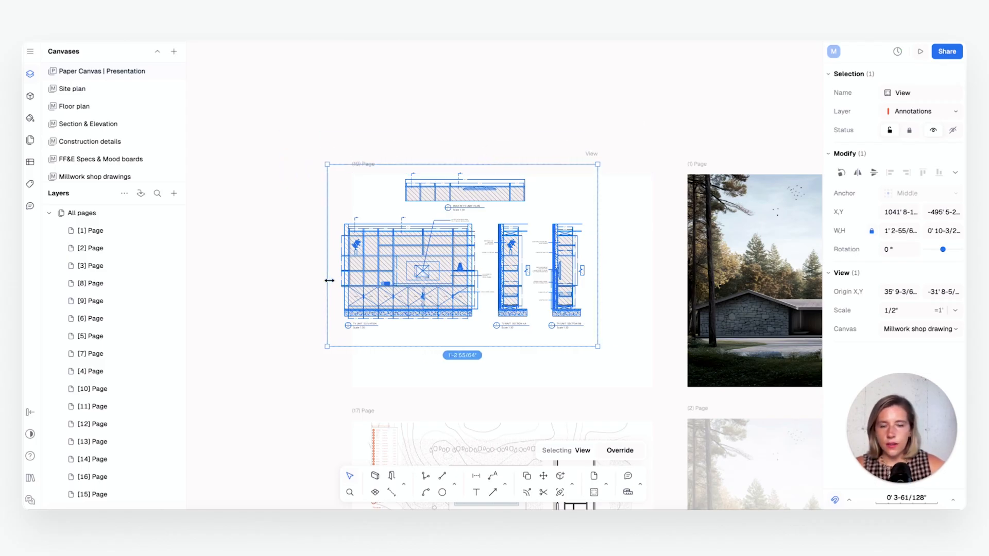
Move the cropped TV unit view to the centre of the new A3 page
{"action": "left_click", "coordinate": [541, 222]}
{"action": "left_click", "coordinate": [519, 270]}
{"action": "left_click_drag", "start_coordinate": [519, 275], "coordinate": [544, 304]}
{"action": "left_click", "coordinate": [643, 307]}
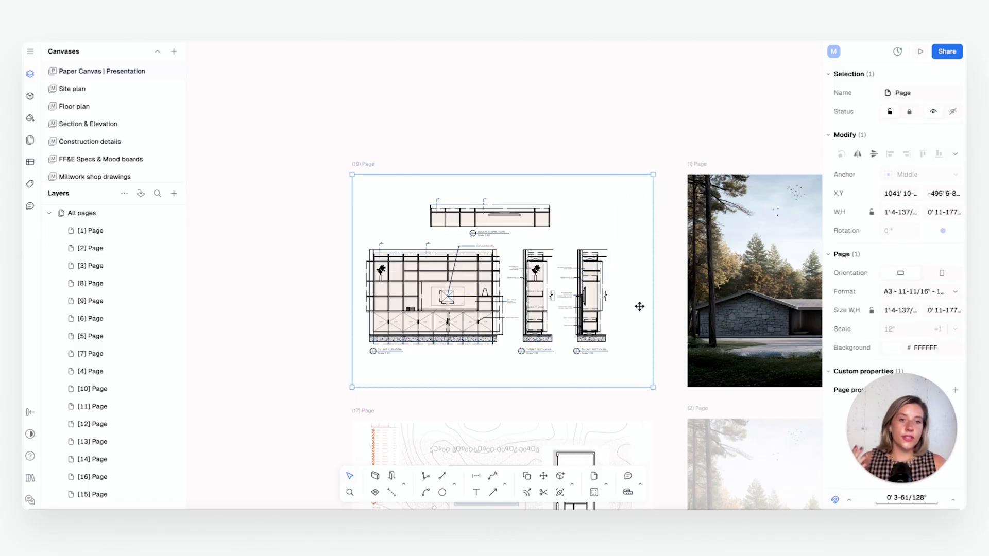
Move the TV unit view sideways so that its plan, elevation and sections sit centred on the A3 page
{"action": "left_click", "coordinate": [672, 308]}
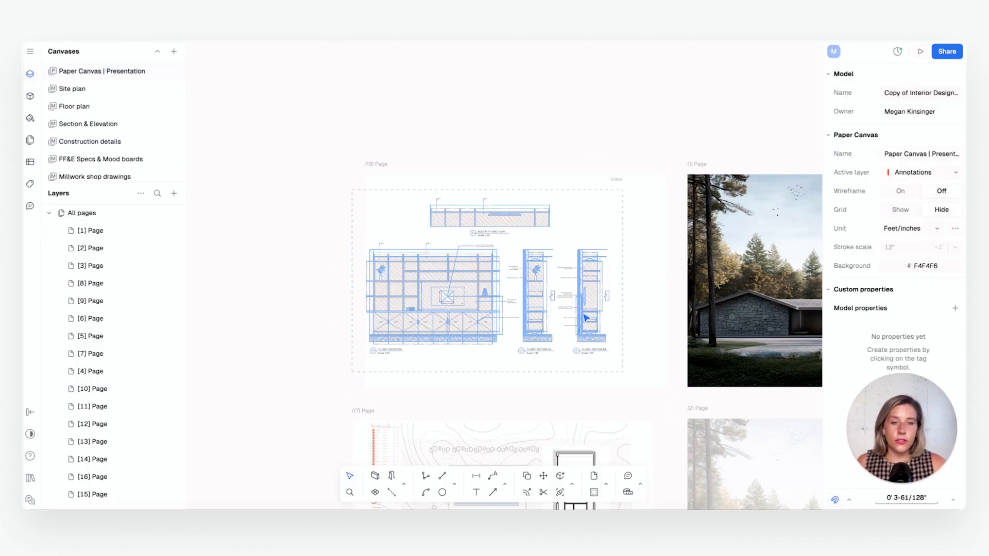
{"action": "left_click", "coordinate": [563, 311]}
{"action": "scroll", "coordinate": [563, 311], "scroll_direction": "up", "scroll_amount": 3}
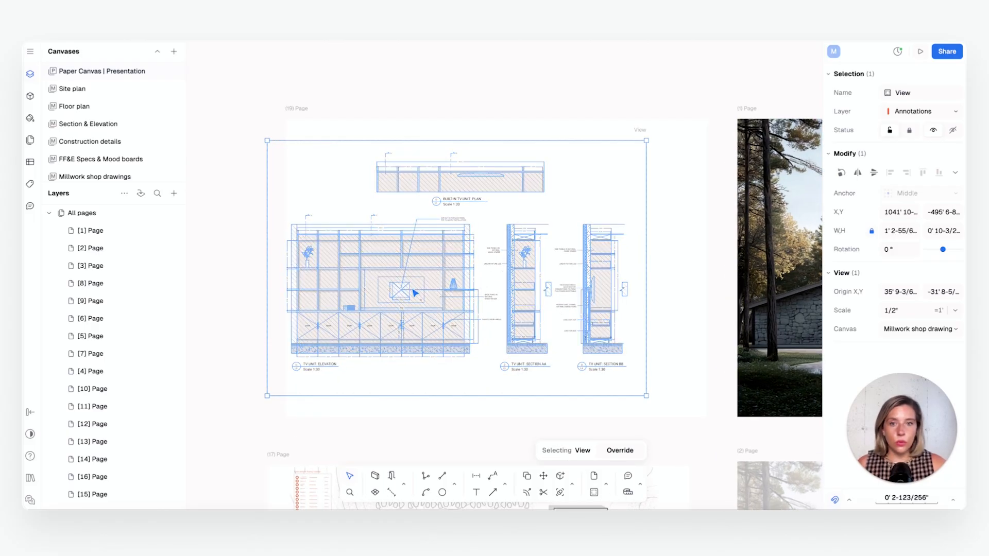
{"action": "left_click_drag", "start_coordinate": [426, 294], "coordinate": [467, 291]}
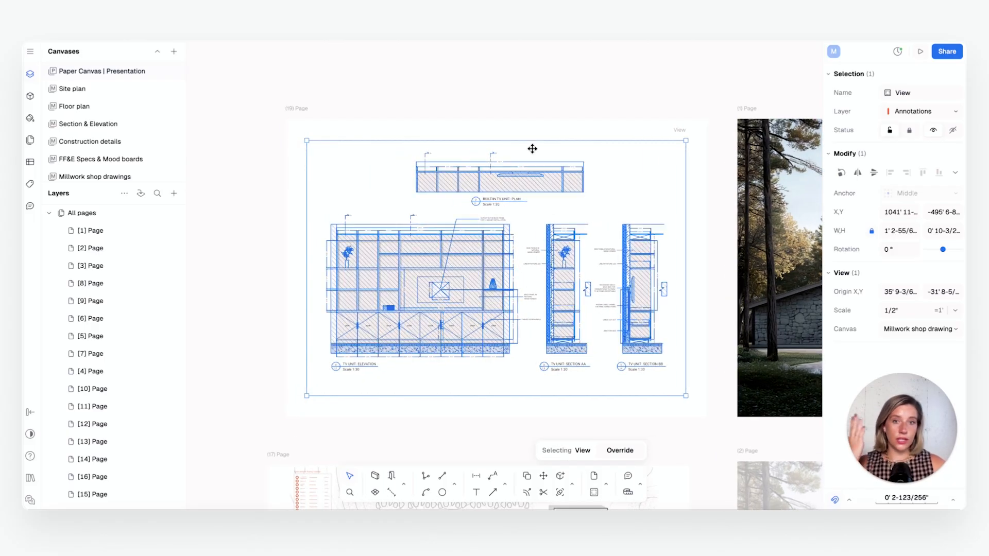
Crop the view from below to about 2.8" high so that it frames only the built-in TV unit plan, and deselect it
{"action": "left_click_drag", "start_coordinate": [512, 395], "coordinate": [512, 212]}
{"action": "key", "text": "Escape"}
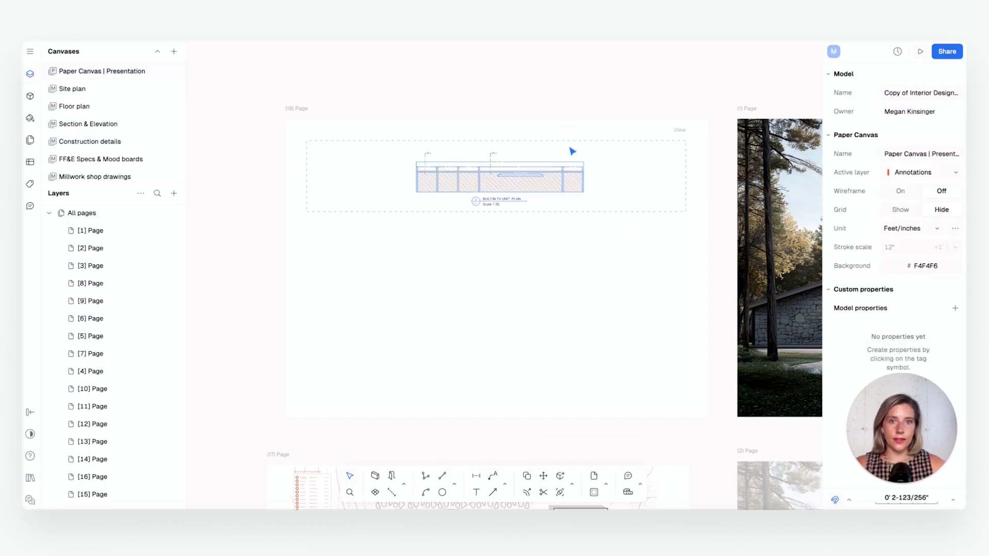
{"action": "left_click", "coordinate": [552, 186]}
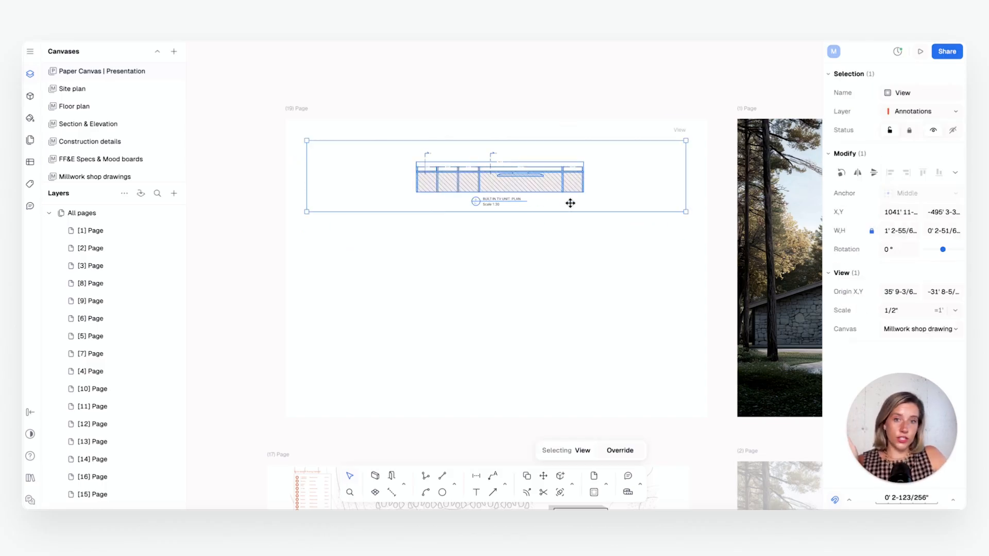
{"action": "left_click", "coordinate": [541, 241]}
{"action": "left_click", "coordinate": [534, 167]}
{"action": "left_click", "coordinate": [675, 153]}
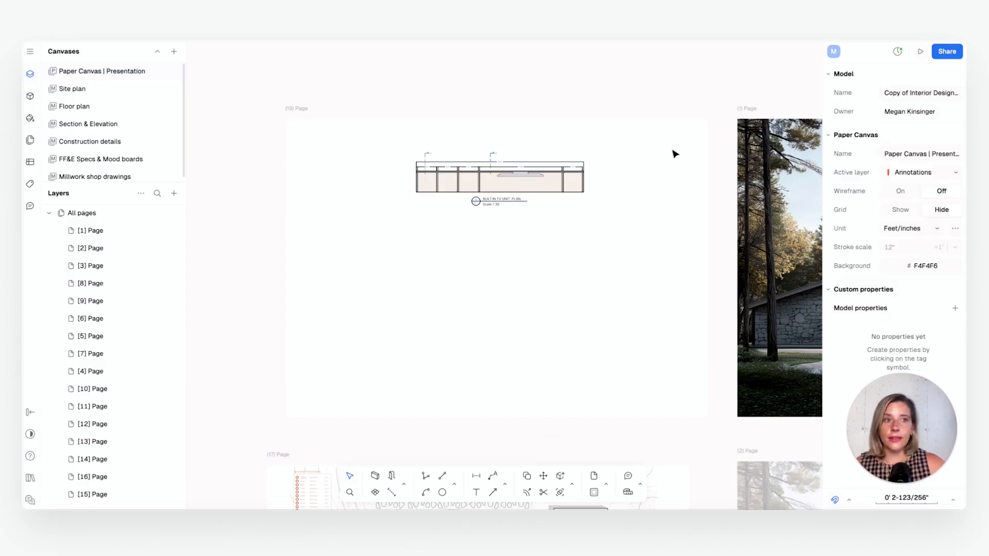
Examine the export options for the model, including the PDF choices for the screen, all pages or a single page
{"action": "left_click", "coordinate": [947, 51]}
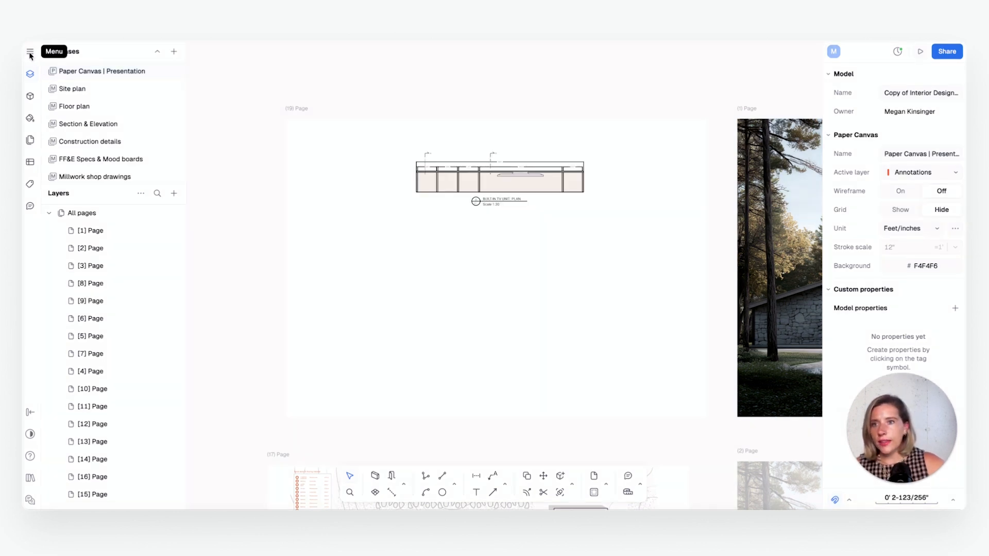
{"action": "left_click", "coordinate": [30, 53]}
{"action": "mouse_move", "coordinate": [71, 148]}
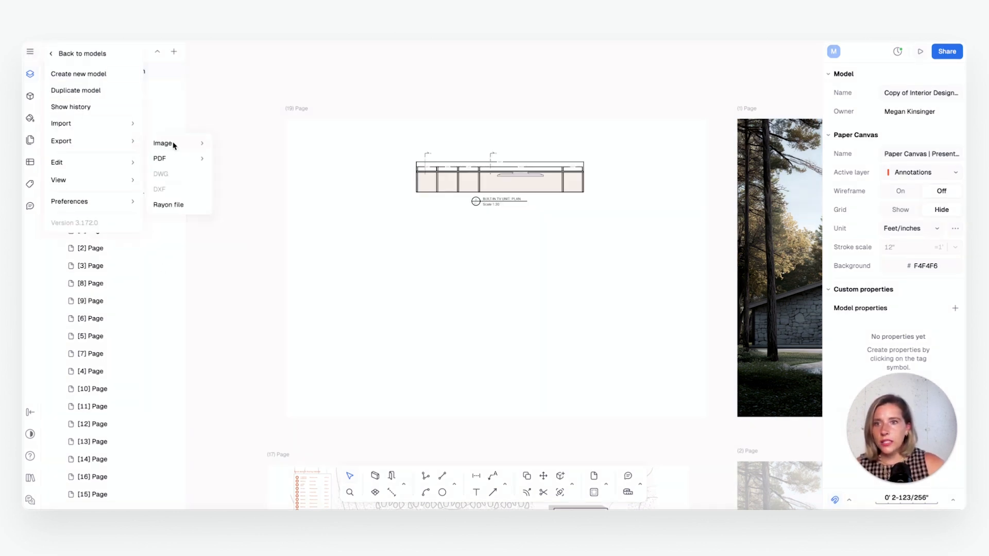
{"action": "mouse_move", "coordinate": [175, 147]}
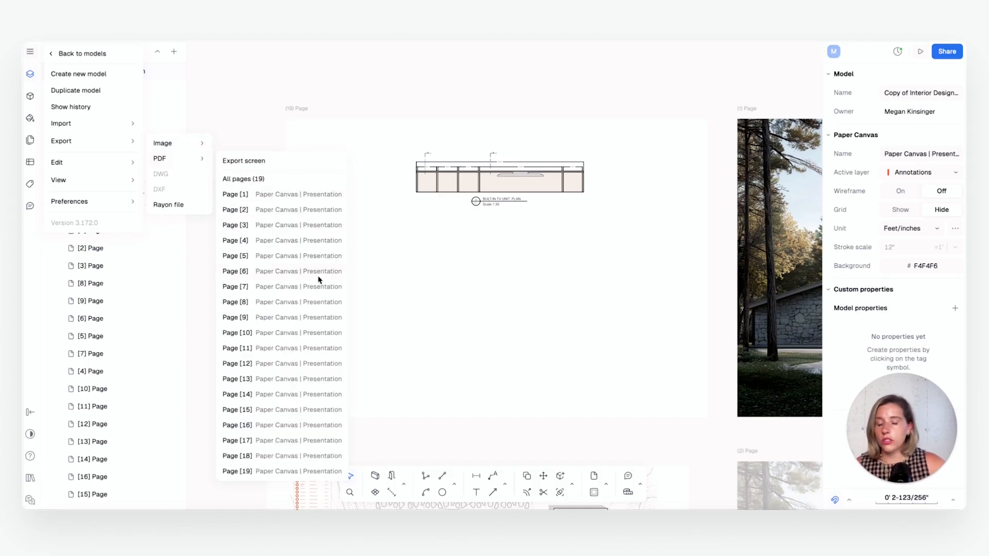
{"action": "scroll", "coordinate": [490, 269], "scroll_direction": "down", "scroll_amount": 4}
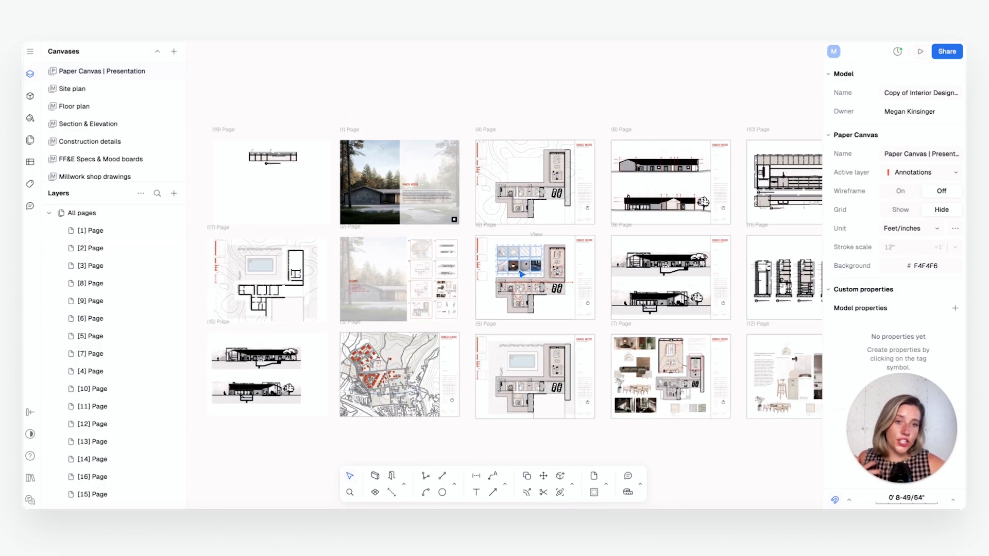
{"action": "middle_click_drag", "start_coordinate": [523, 269], "coordinate": [455, 298]}
{"action": "scroll", "coordinate": [474, 264], "scroll_direction": "down", "scroll_amount": 3}
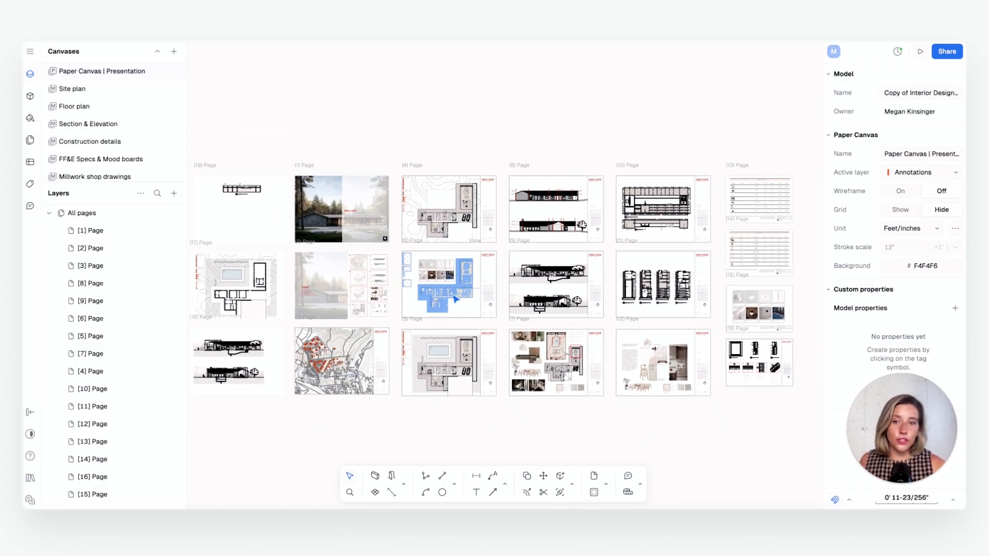